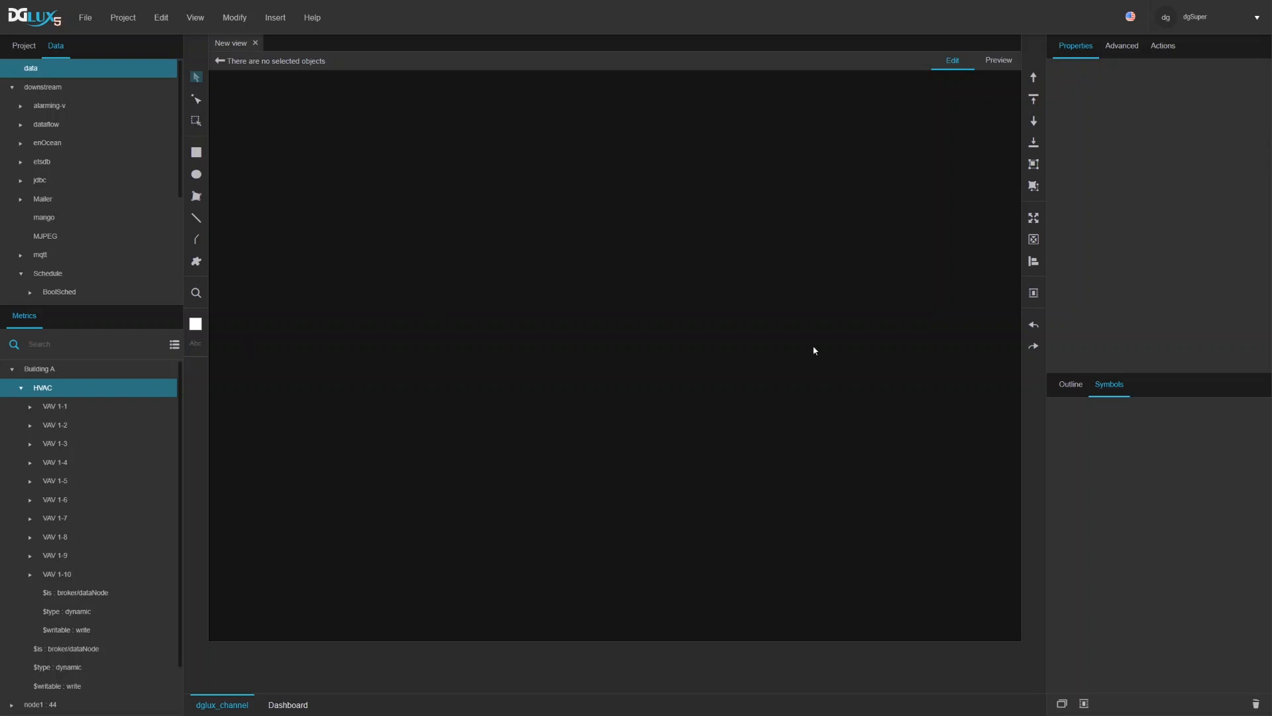
Step: Set the layout of the Stage to Horizontal
{"action": "left_click", "coordinate": [537, 148]}
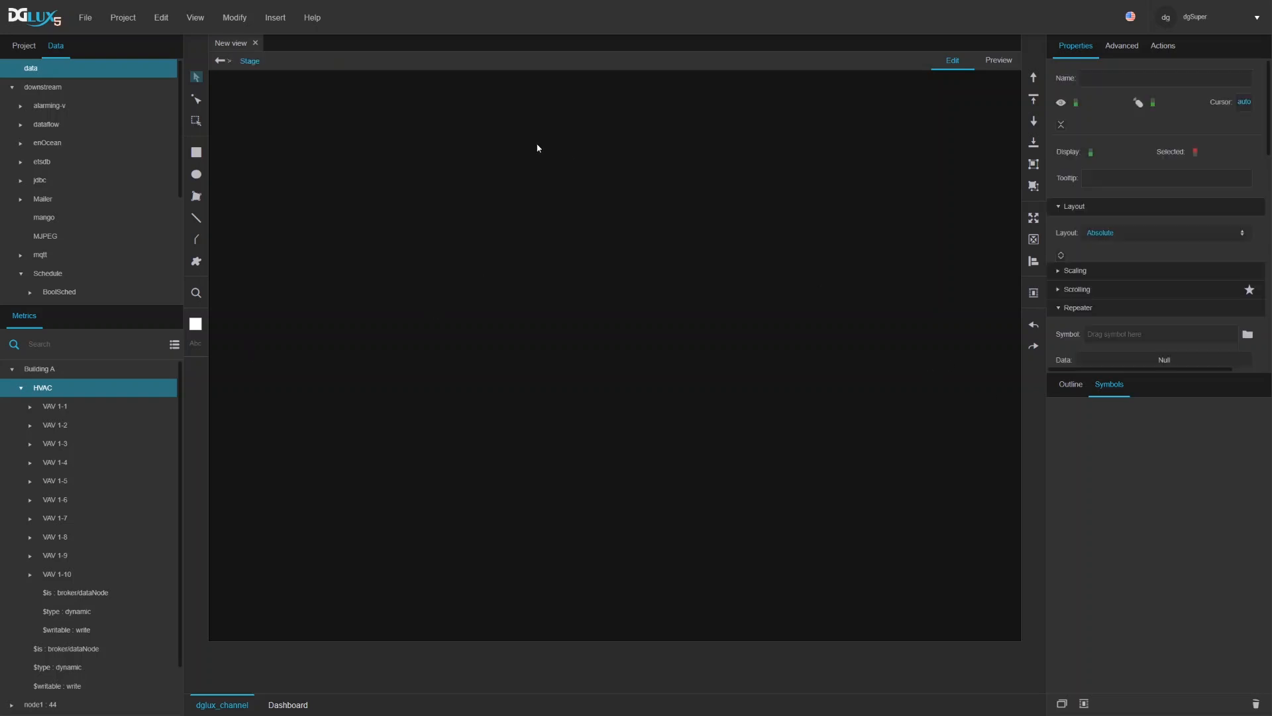
{"action": "left_click", "coordinate": [607, 263]}
{"action": "left_click", "coordinate": [1070, 384]}
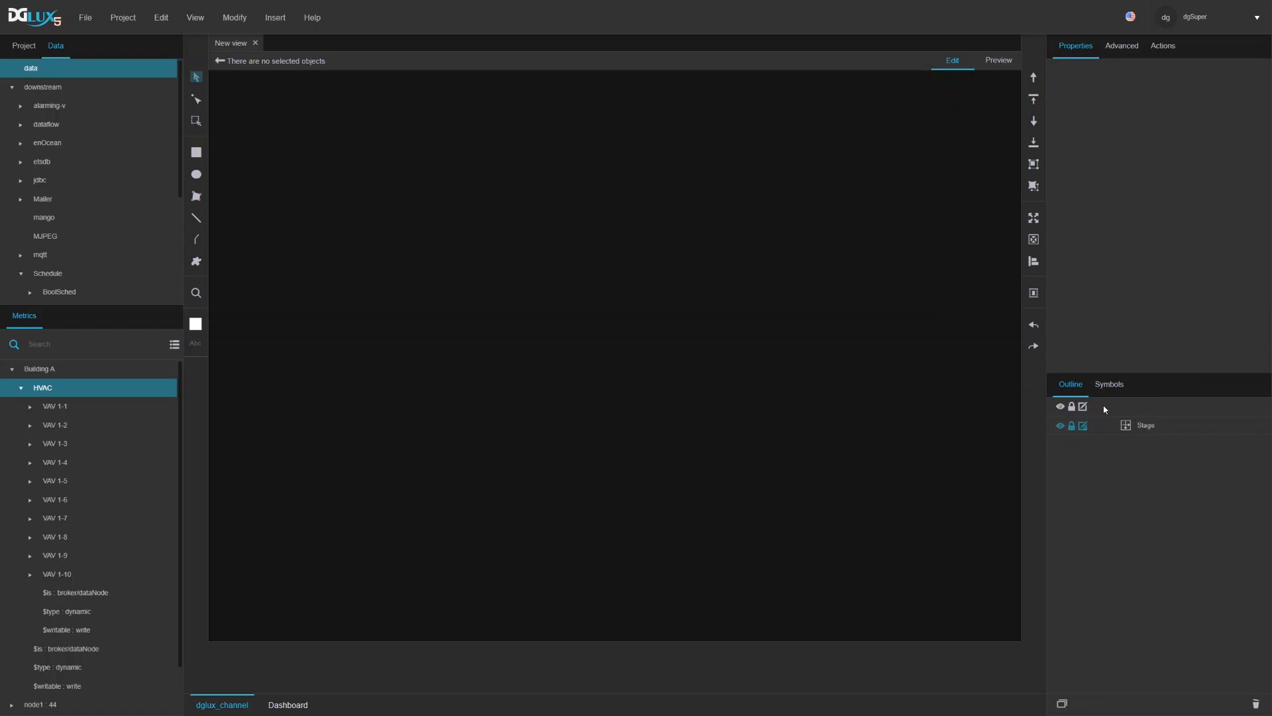
{"action": "left_click", "coordinate": [1146, 426]}
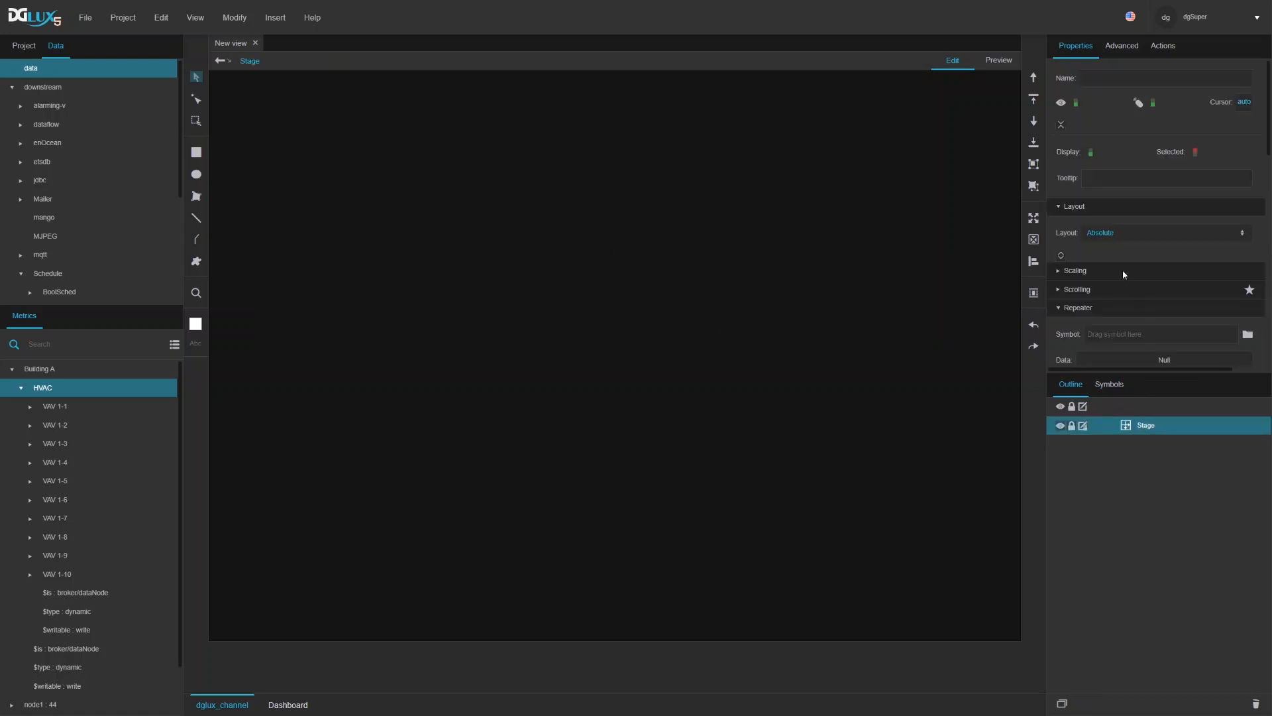
{"action": "left_click", "coordinate": [1099, 236]}
{"action": "left_click", "coordinate": [1106, 264]}
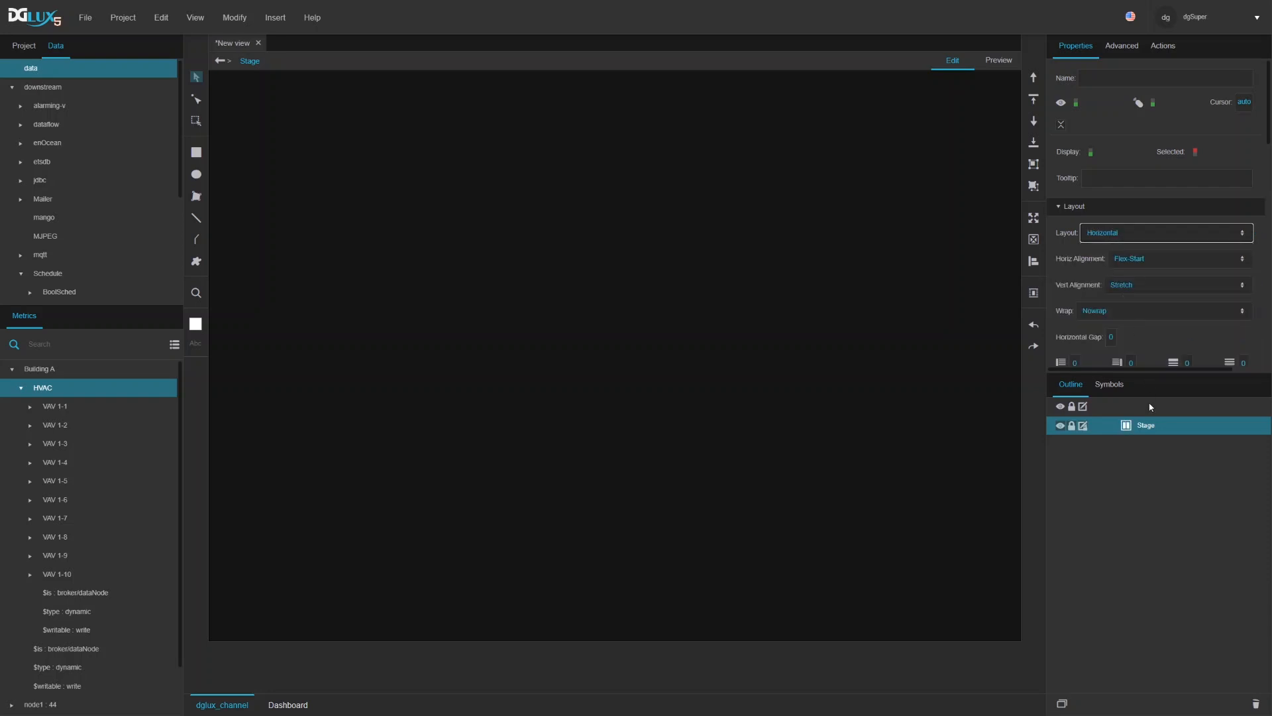
Step: Insert a Group component into the Stage and stretch it to fill its parent
{"action": "right_click", "coordinate": [1142, 430]}
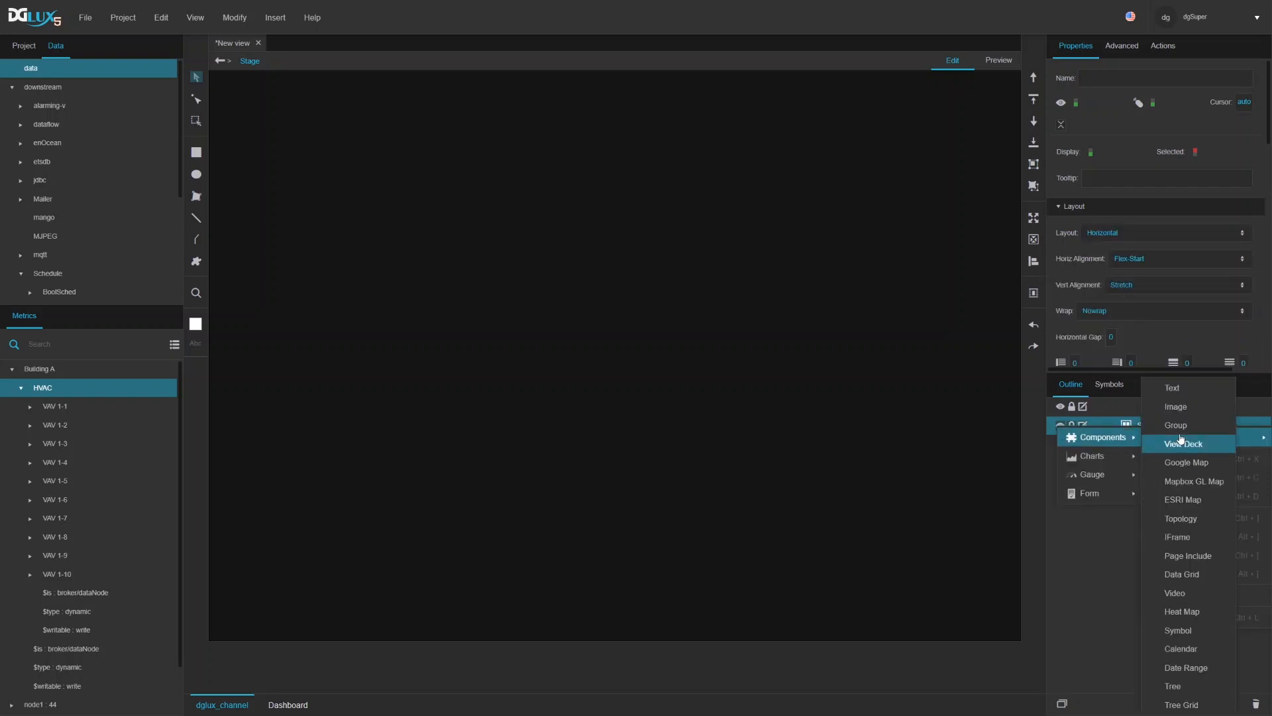
{"action": "left_click", "coordinate": [1181, 430]}
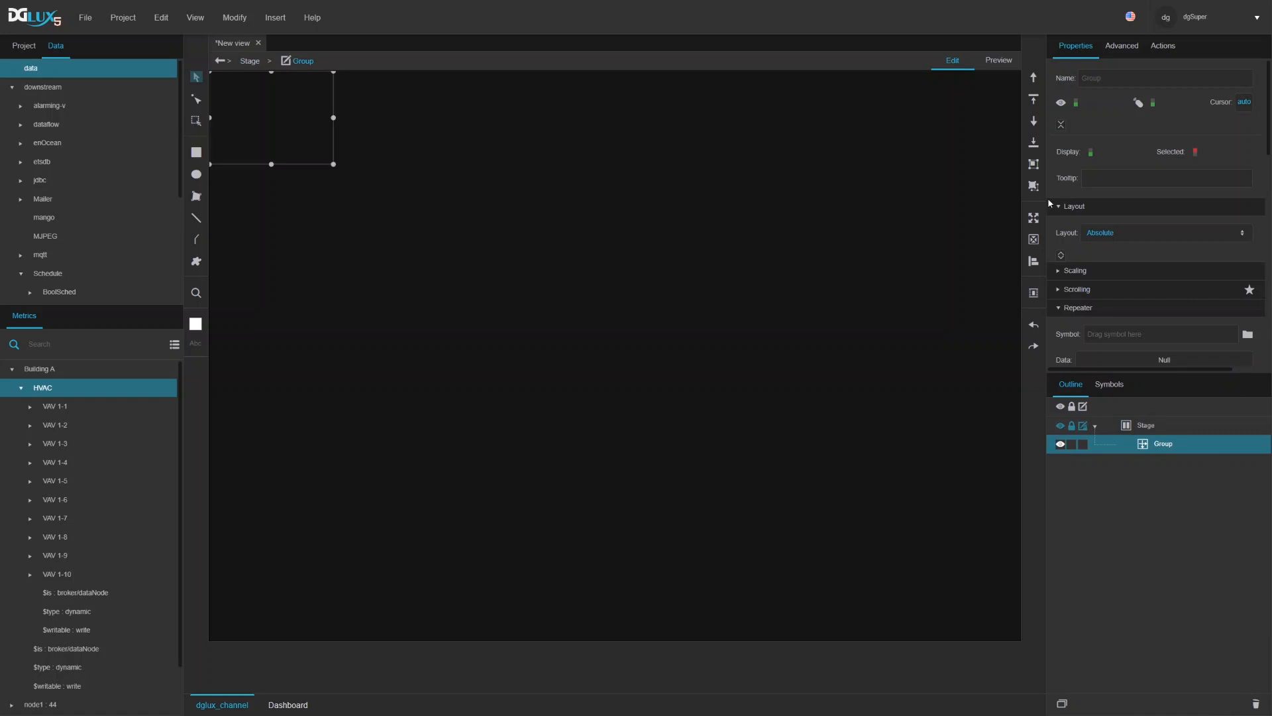
{"action": "left_click", "coordinate": [1031, 218]}
Step: Set the group's width to 200 px
{"action": "scroll", "coordinate": [1159, 282], "scroll_direction": "down", "scroll_amount": 5}
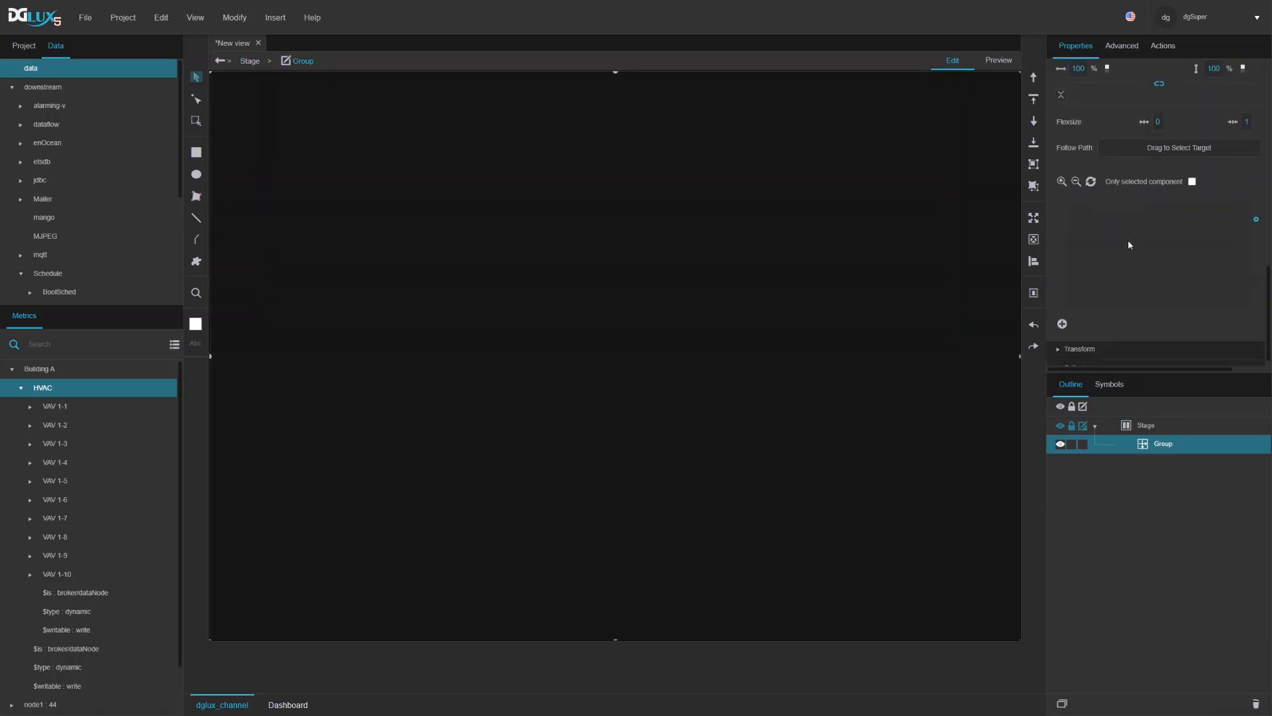
{"action": "scroll", "coordinate": [1130, 245], "scroll_direction": "up", "scroll_amount": 3}
{"action": "left_click", "coordinate": [1094, 168]}
{"action": "double_click", "coordinate": [1081, 169]}
{"action": "type", "text": "200"}
{"action": "key", "text": "Return"}
Step: Give the 200 px wide group a solid white fill
{"action": "scroll", "coordinate": [1164, 224], "scroll_direction": "up", "scroll_amount": 3}
{"action": "scroll", "coordinate": [1164, 224], "scroll_direction": "up", "scroll_amount": 3}
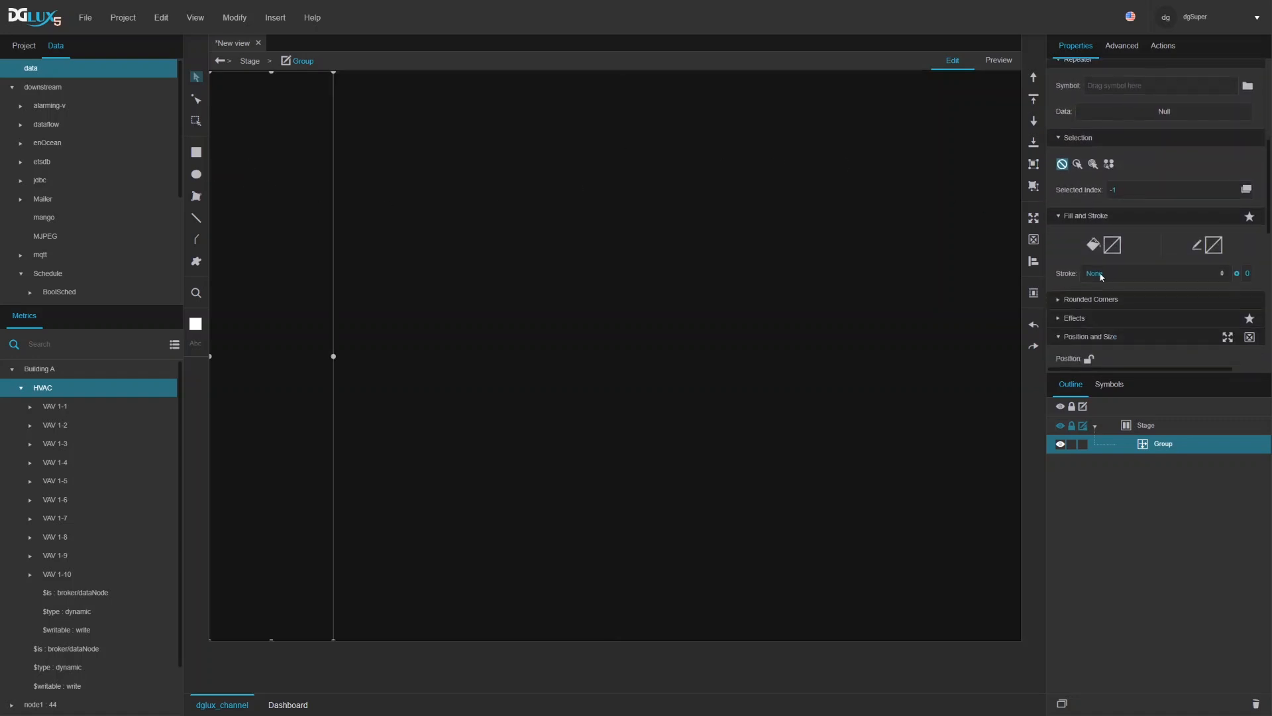
{"action": "left_click", "coordinate": [1115, 252]}
{"action": "left_click", "coordinate": [941, 269]}
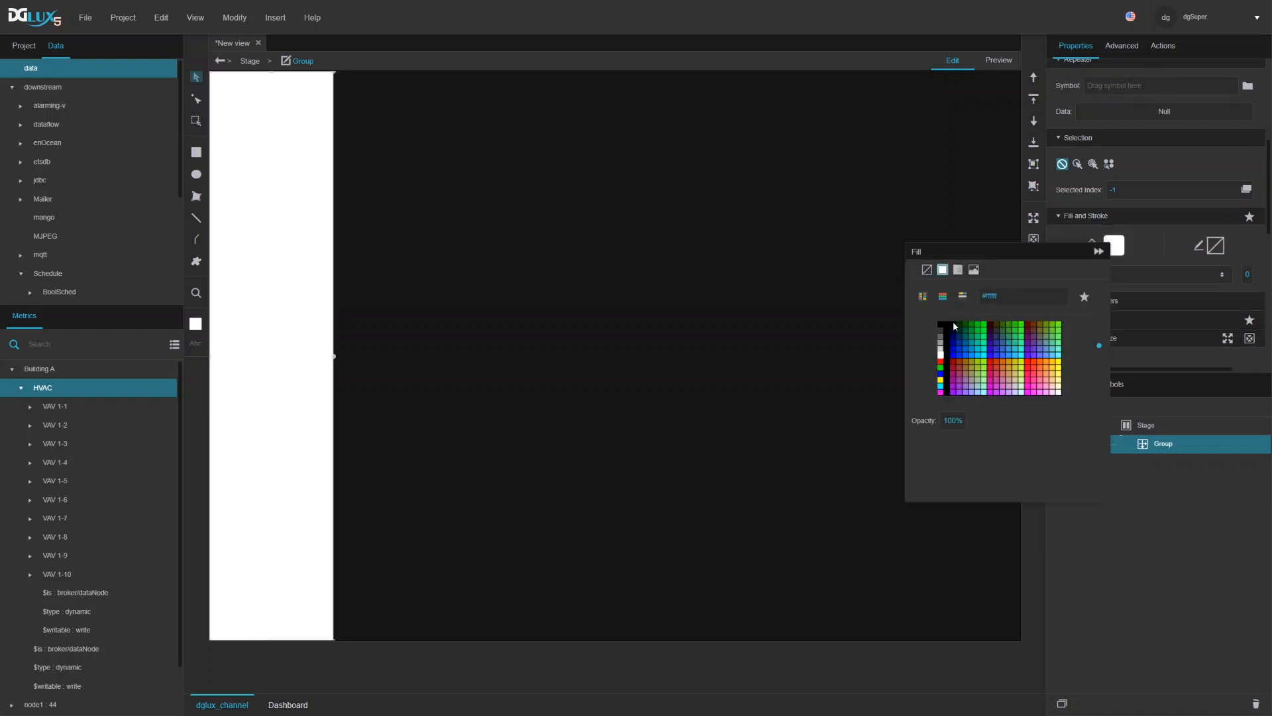
{"action": "left_click", "coordinate": [1179, 531]}
Step: Insert a second Group component into the Stage and stretch it to fill its parent
{"action": "left_click", "coordinate": [1153, 427]}
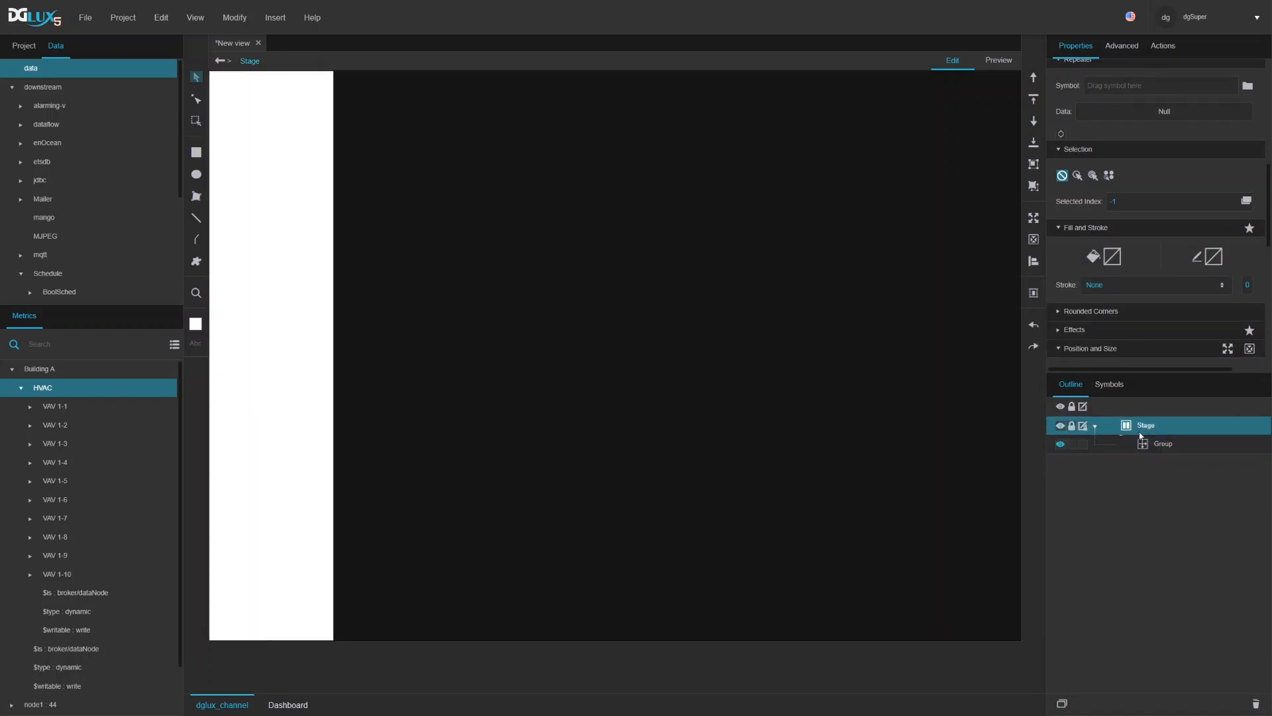
{"action": "right_click", "coordinate": [1155, 426]}
{"action": "mouse_move", "coordinate": [1156, 436]}
{"action": "mouse_move", "coordinate": [1008, 437]}
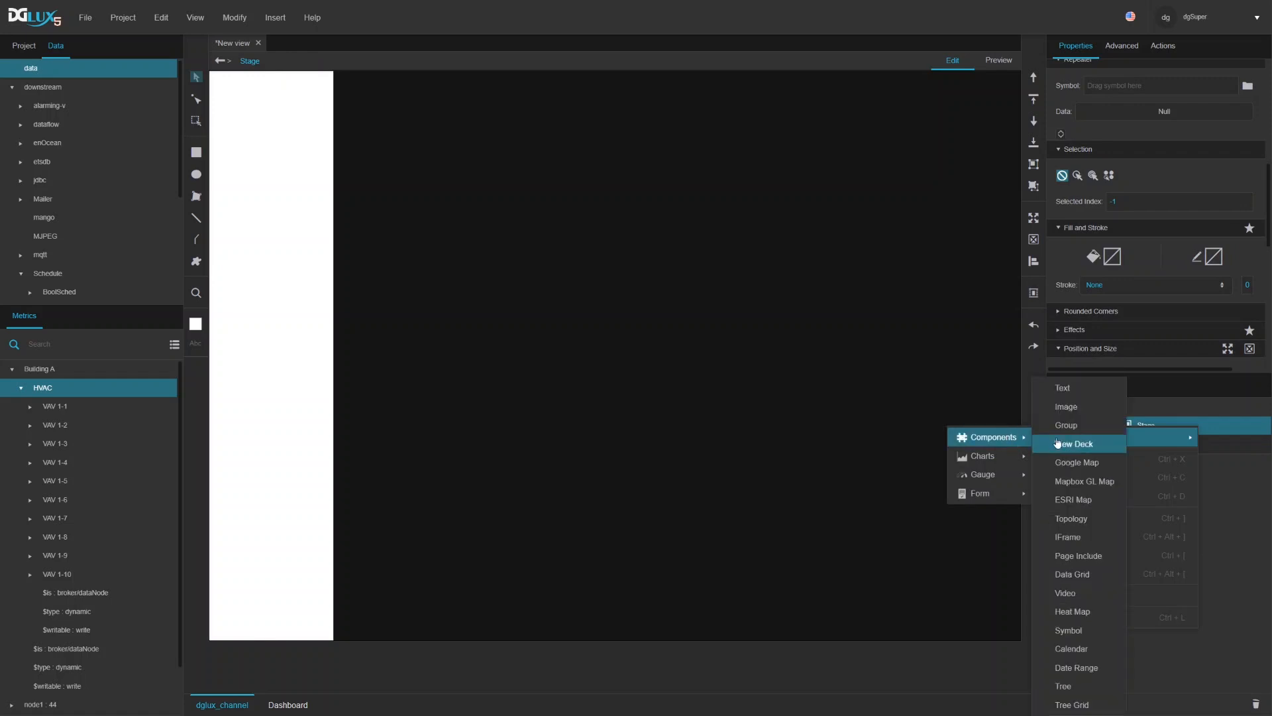
{"action": "left_click", "coordinate": [1063, 424]}
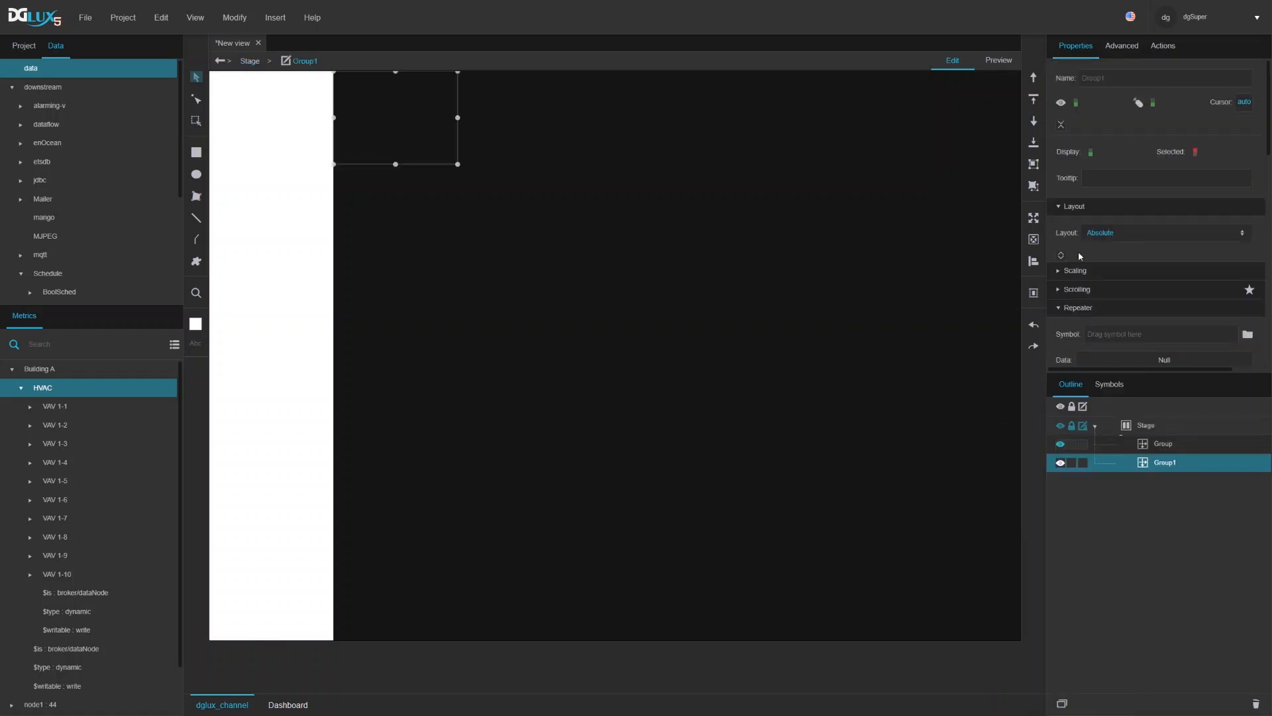
{"action": "left_click", "coordinate": [1032, 218]}
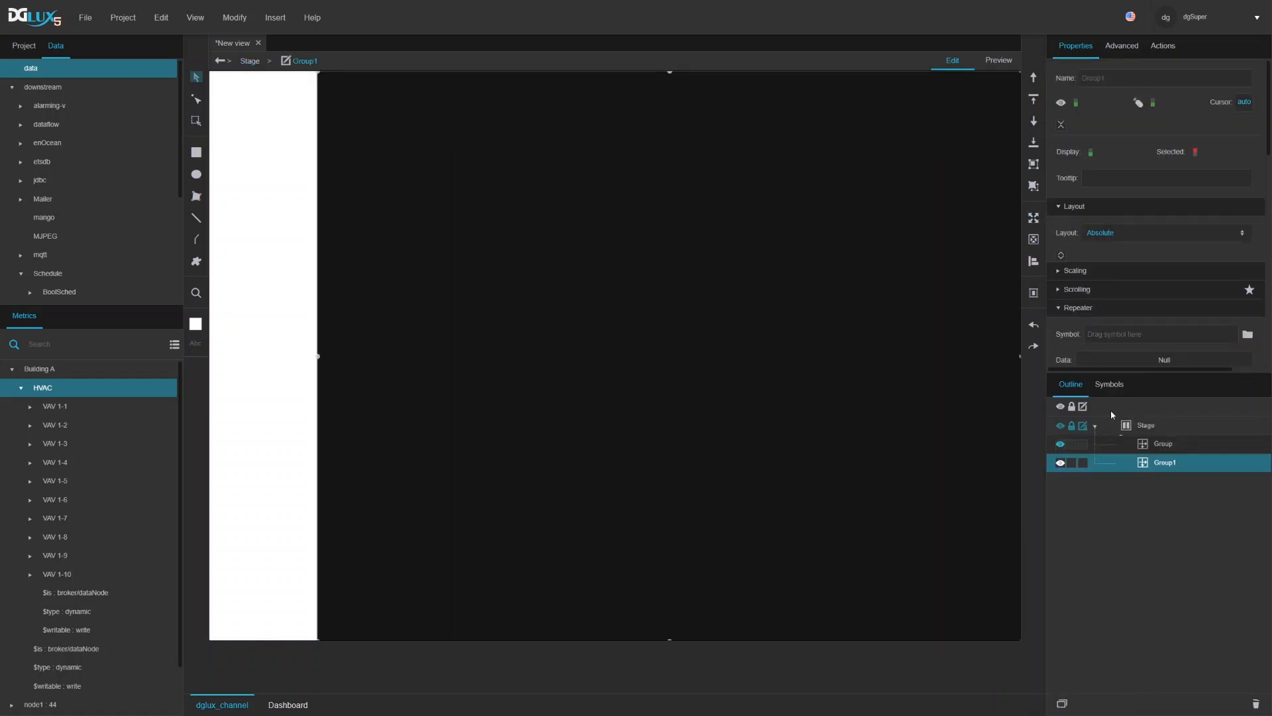
Step: Set the Flexsize shrink value of the white group to 0
{"action": "scroll", "coordinate": [1123, 301], "scroll_direction": "down", "scroll_amount": 3}
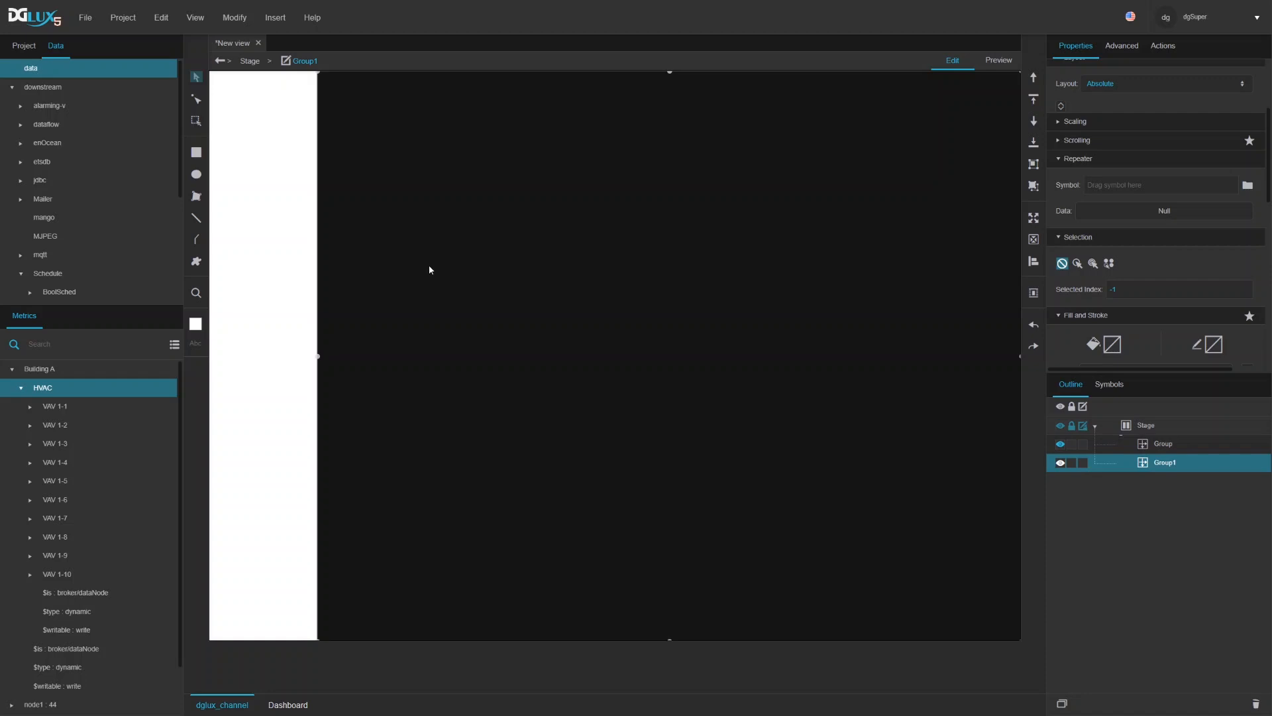
{"action": "left_click", "coordinate": [1164, 446]}
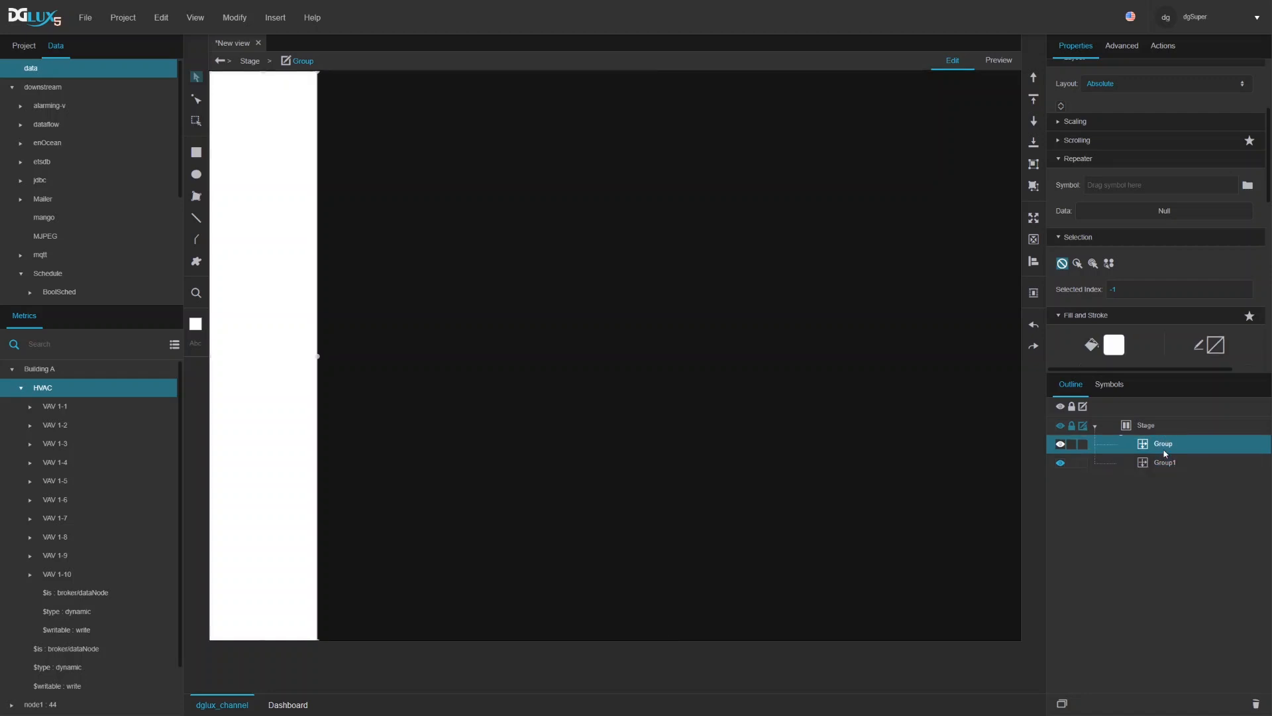
{"action": "scroll", "coordinate": [1150, 273], "scroll_direction": "down", "scroll_amount": 5}
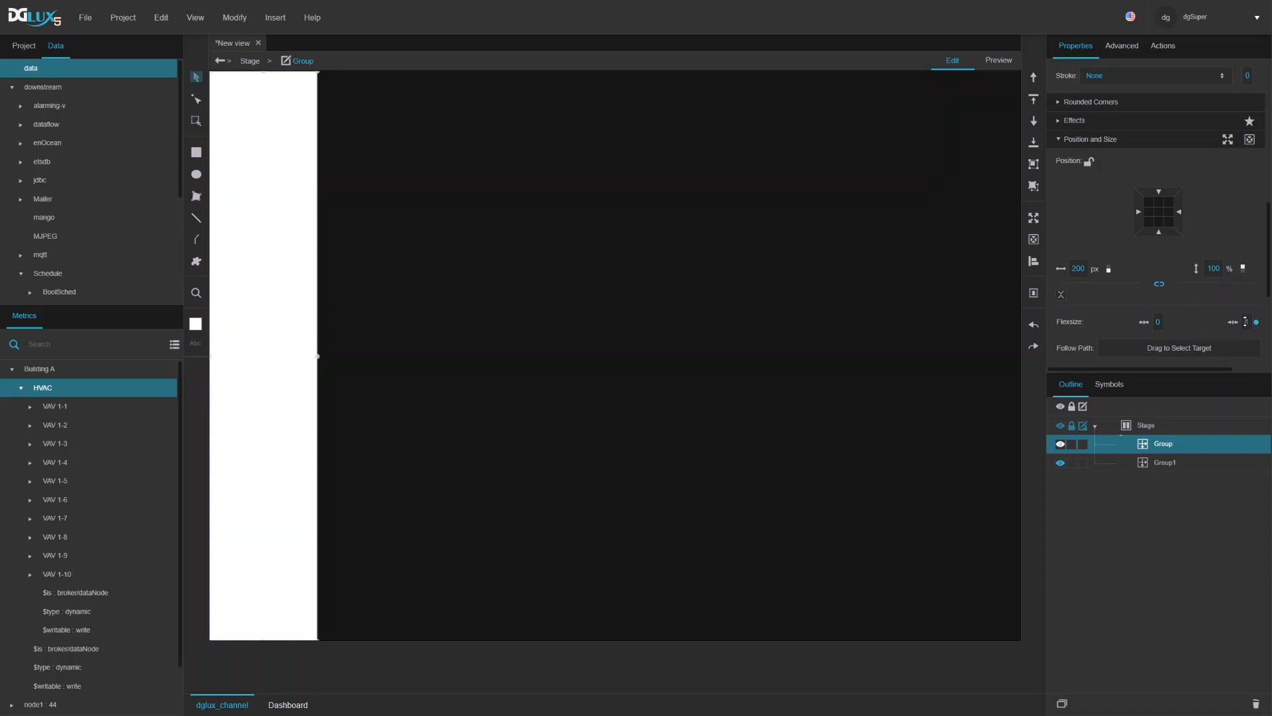
{"action": "left_click", "coordinate": [1245, 321]}
{"action": "type", "text": "0"}
{"action": "key", "text": "Return"}
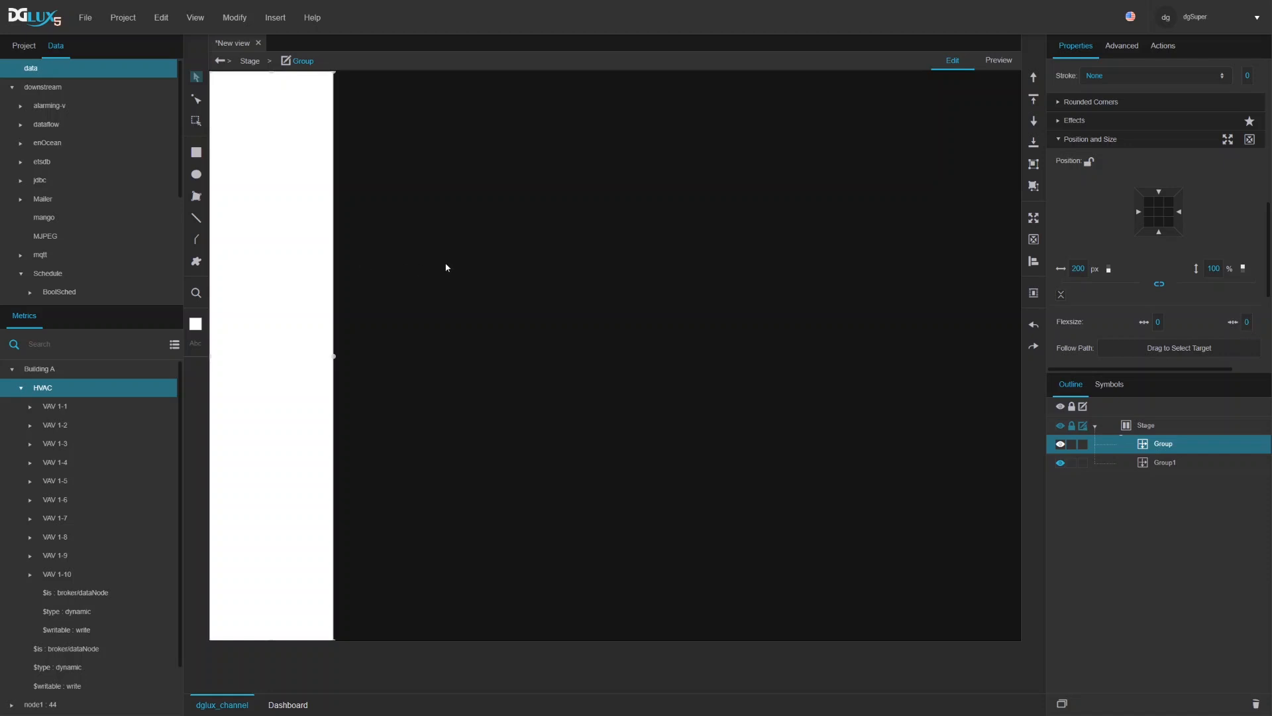
Step: Set the horizontal gap of the Stage layout to 2
{"action": "left_click", "coordinate": [1153, 425]}
{"action": "scroll", "coordinate": [1157, 209], "scroll_direction": "down", "scroll_amount": 5}
{"action": "scroll", "coordinate": [1157, 210], "scroll_direction": "up", "scroll_amount": 5}
{"action": "left_click", "coordinate": [1109, 306]}
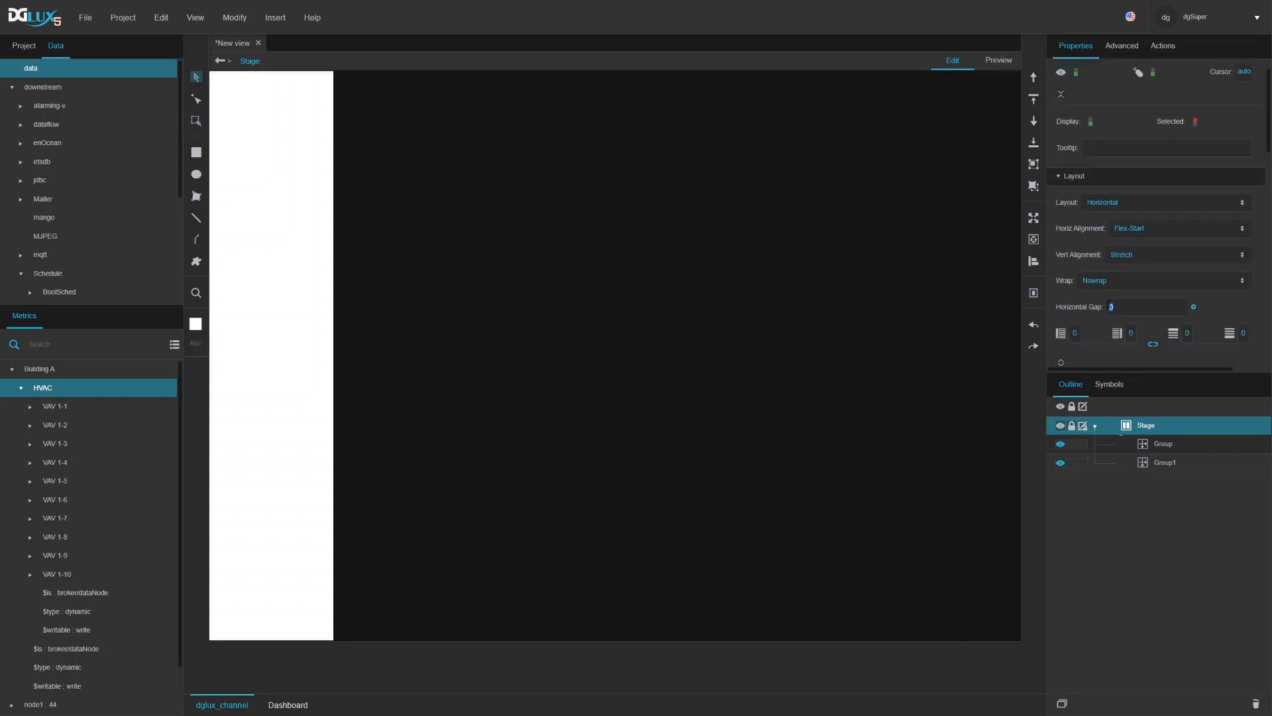
{"action": "type", "text": "2"}
Step: Give the second group, Group1, a solid grey fill of #666666
{"action": "left_click", "coordinate": [1148, 468]}
{"action": "scroll", "coordinate": [1142, 232], "scroll_direction": "down", "scroll_amount": 5}
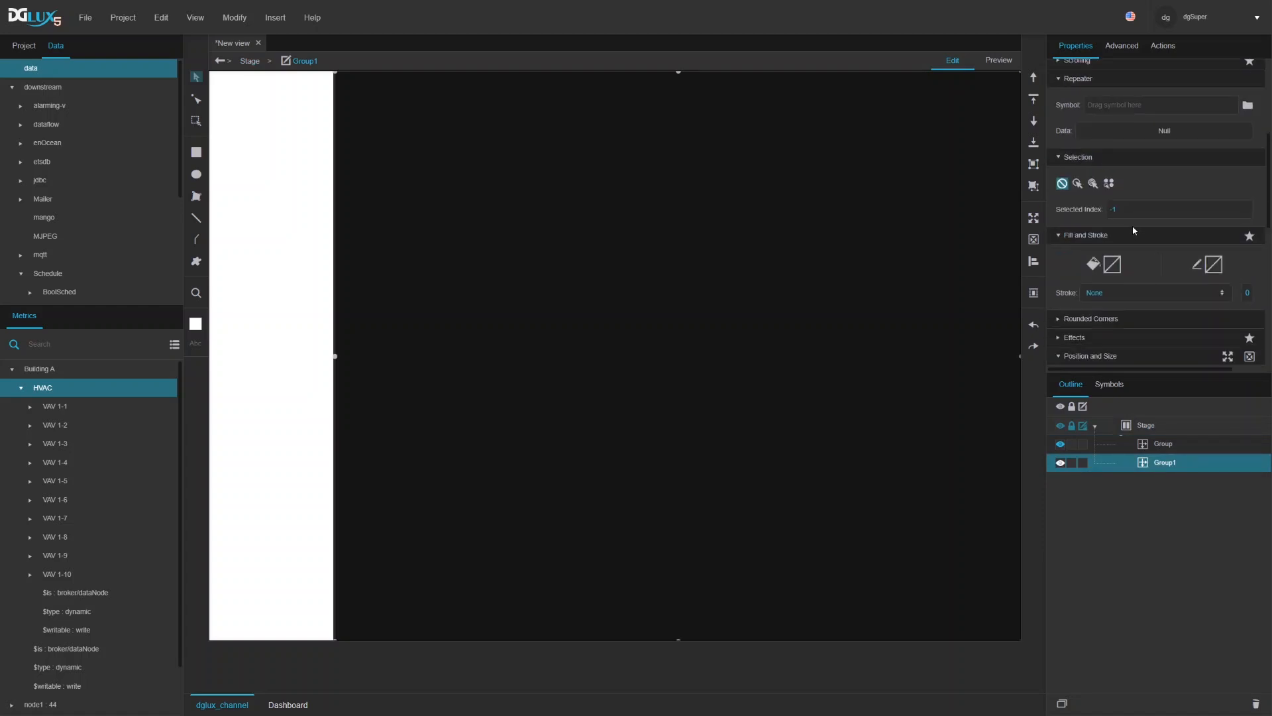
{"action": "left_click", "coordinate": [1110, 267]}
{"action": "left_click", "coordinate": [942, 289]}
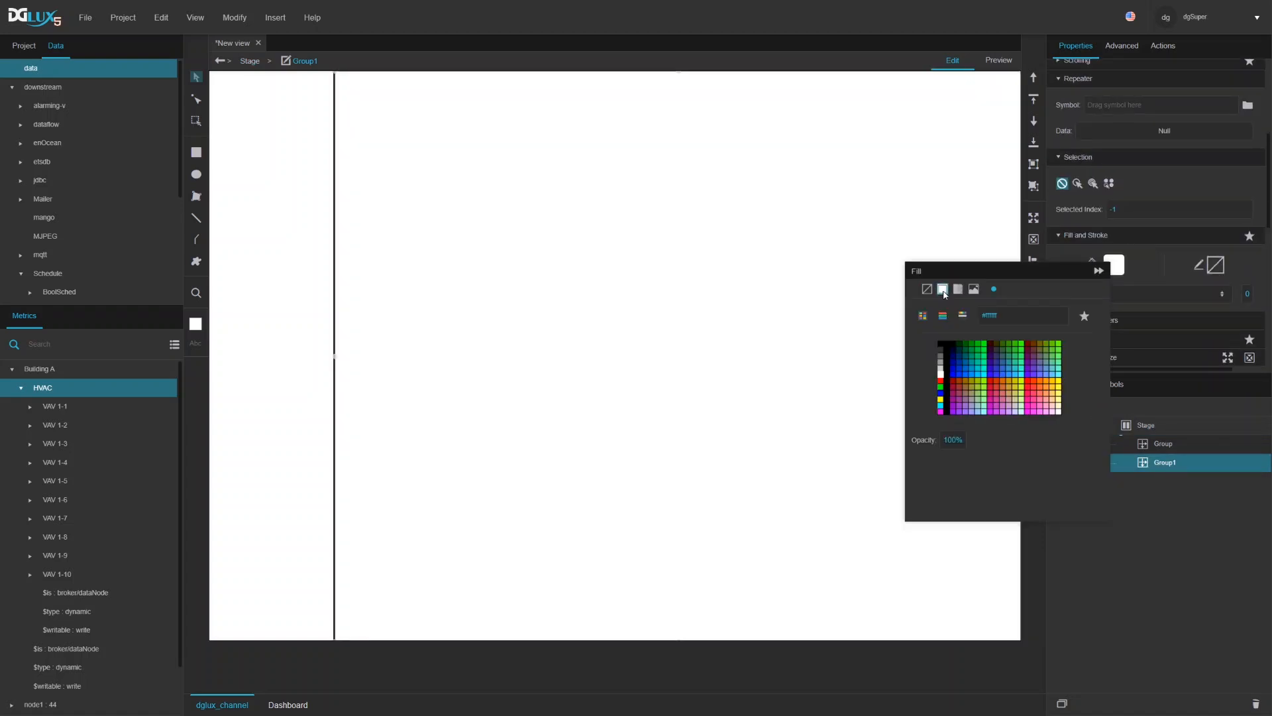
{"action": "left_click", "coordinate": [940, 363]}
{"action": "left_click", "coordinate": [942, 357]}
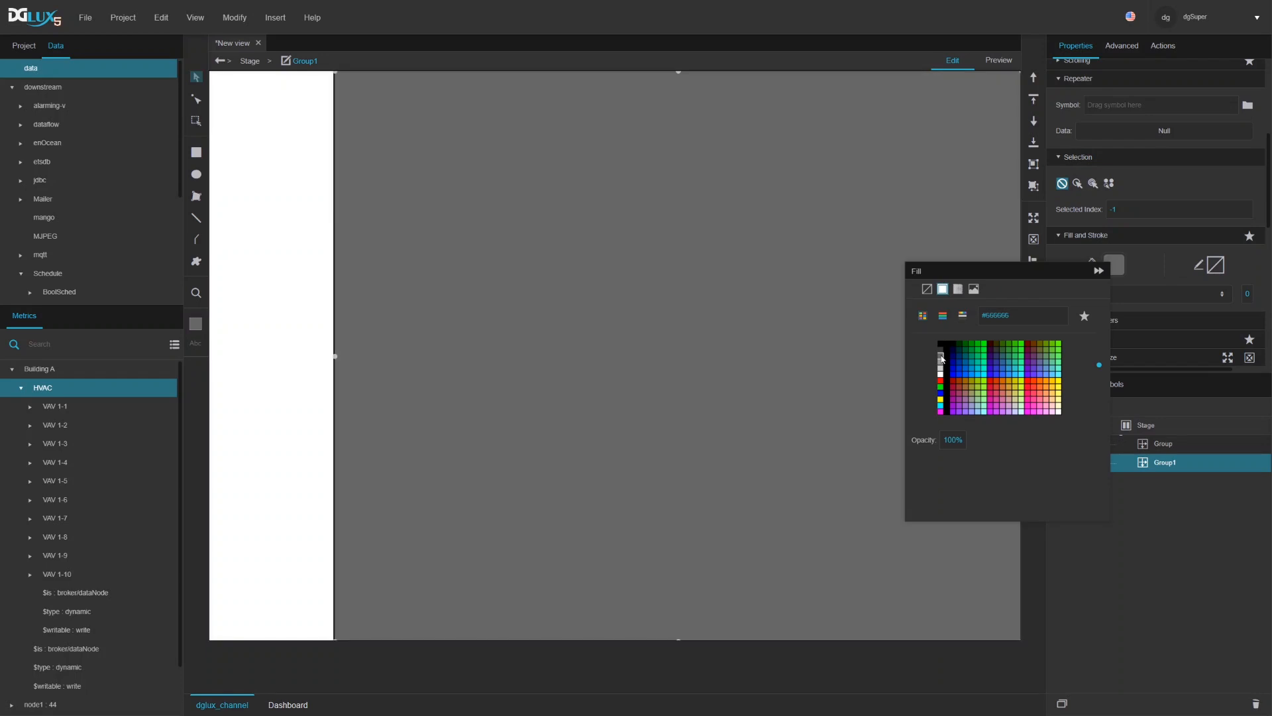
{"action": "left_click", "coordinate": [1123, 573]}
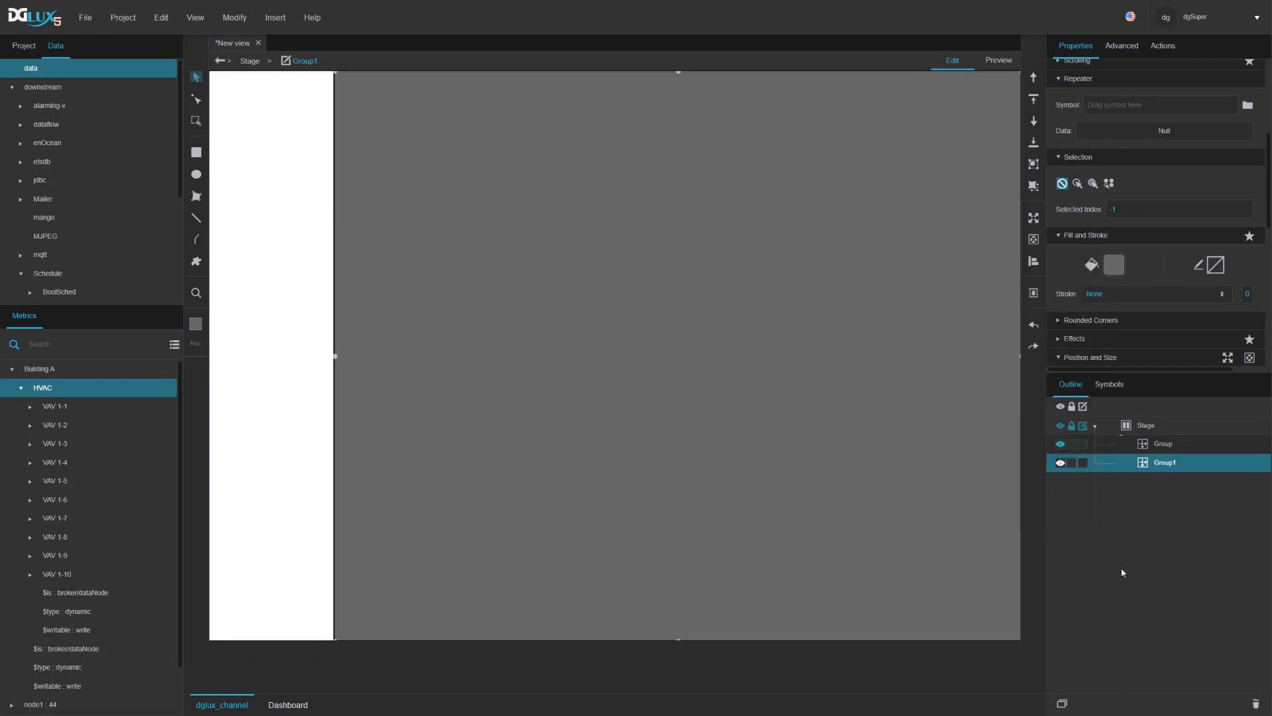
Step: Rename the white group as nav and the grey group as content
{"action": "left_click", "coordinate": [1160, 448]}
{"action": "left_click", "coordinate": [1158, 446]}
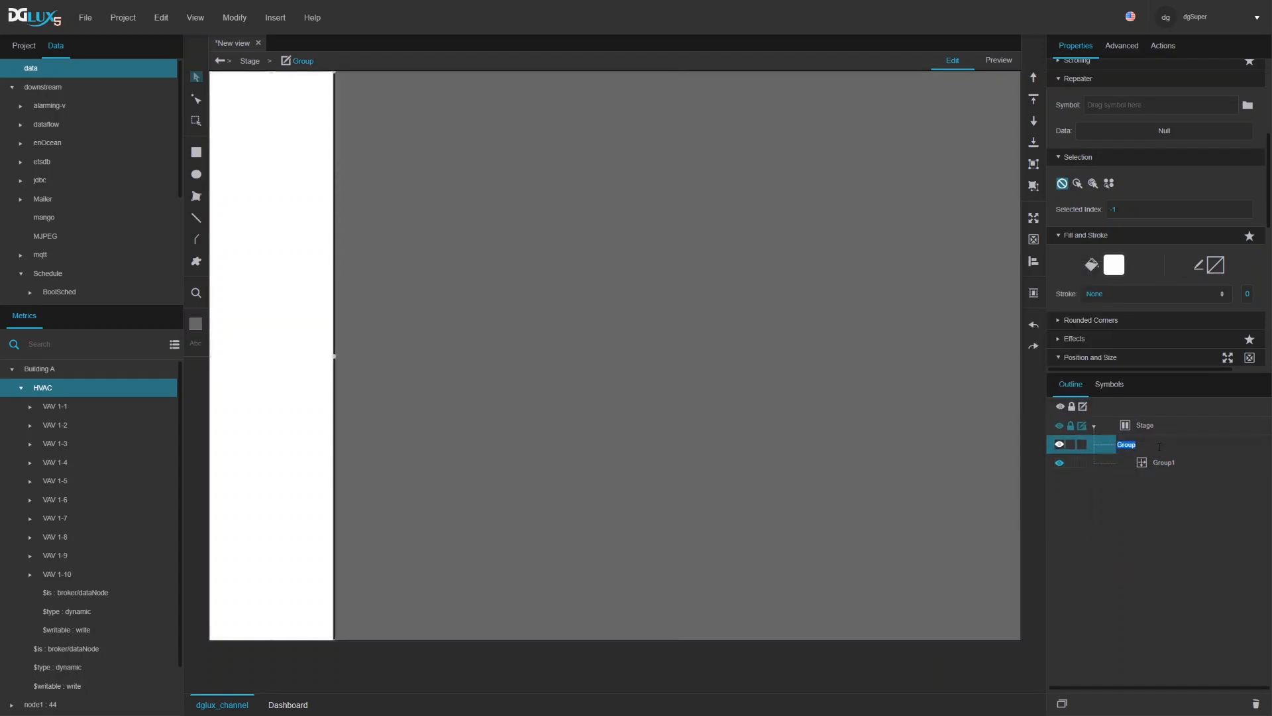
{"action": "type", "text": "nav"}
{"action": "key", "text": "Return"}
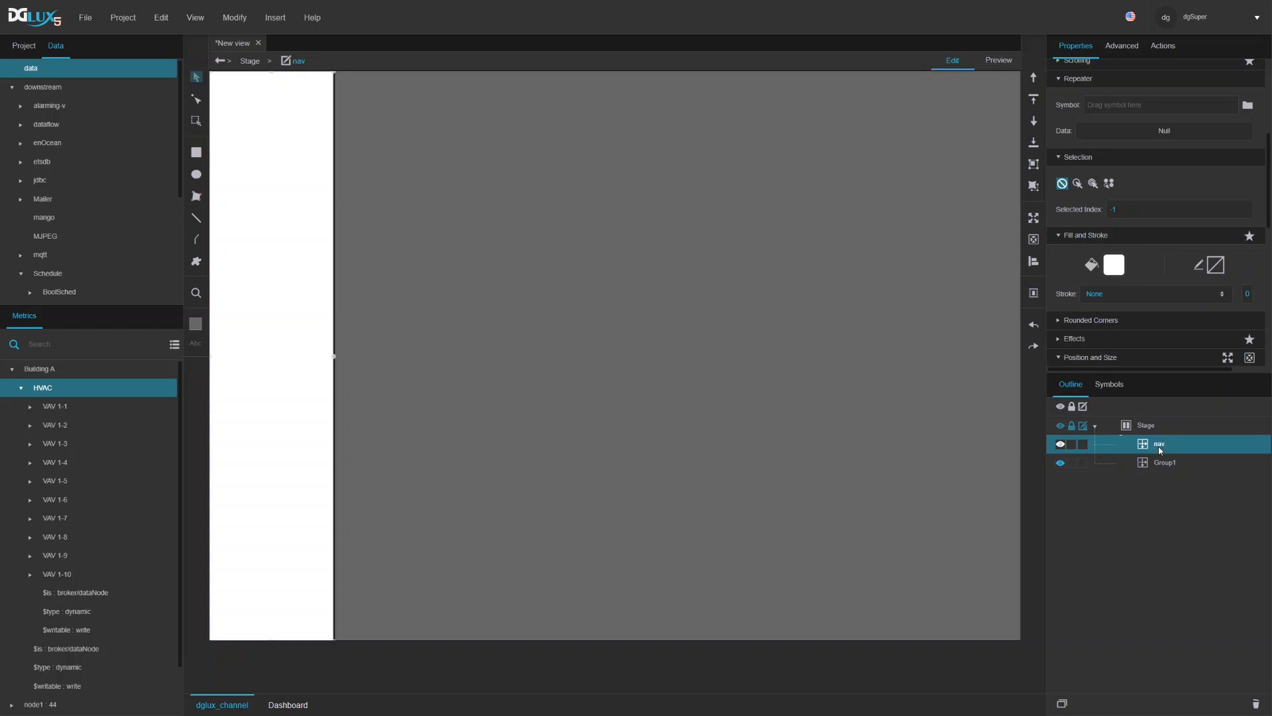
{"action": "left_click", "coordinate": [1166, 468]}
{"action": "left_click", "coordinate": [1165, 464]}
{"action": "type", "text": "content"}
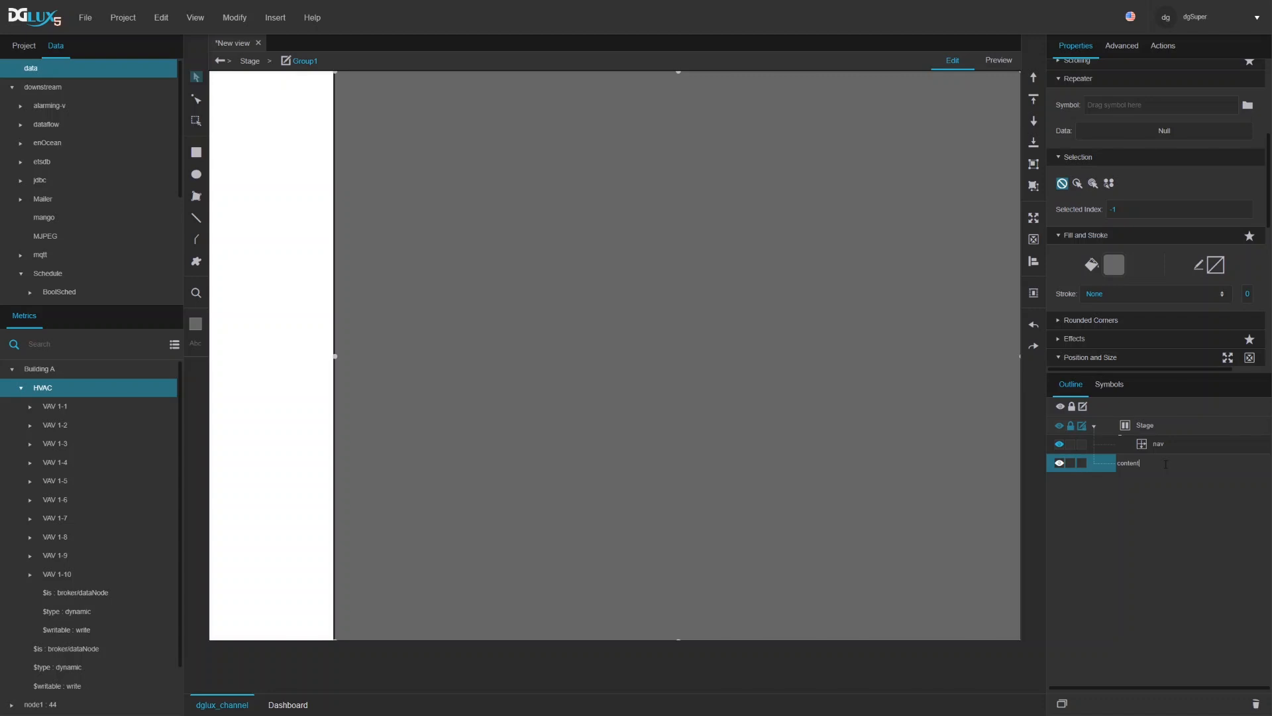
{"action": "key", "text": "Return"}
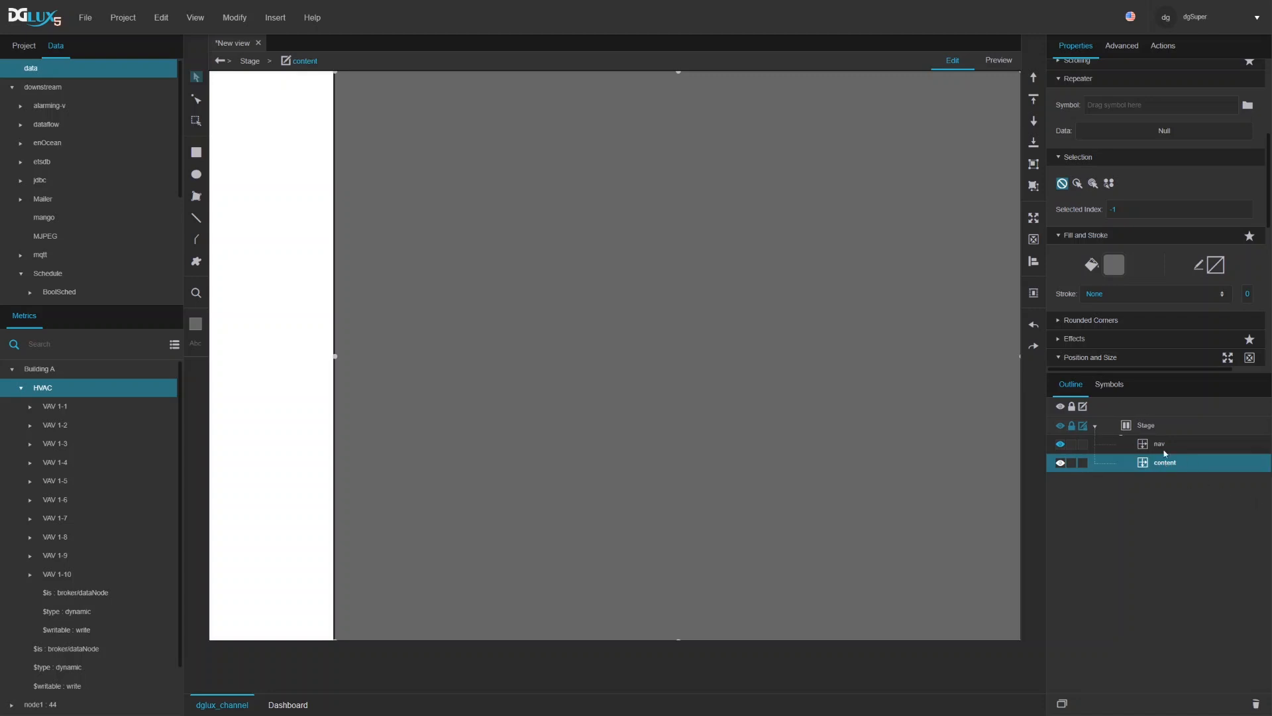
Step: Set the nav group's layout to Vertical with a vertical gap of 2
{"action": "left_click", "coordinate": [1157, 446]}
{"action": "scroll", "coordinate": [1178, 209], "scroll_direction": "up", "scroll_amount": 3}
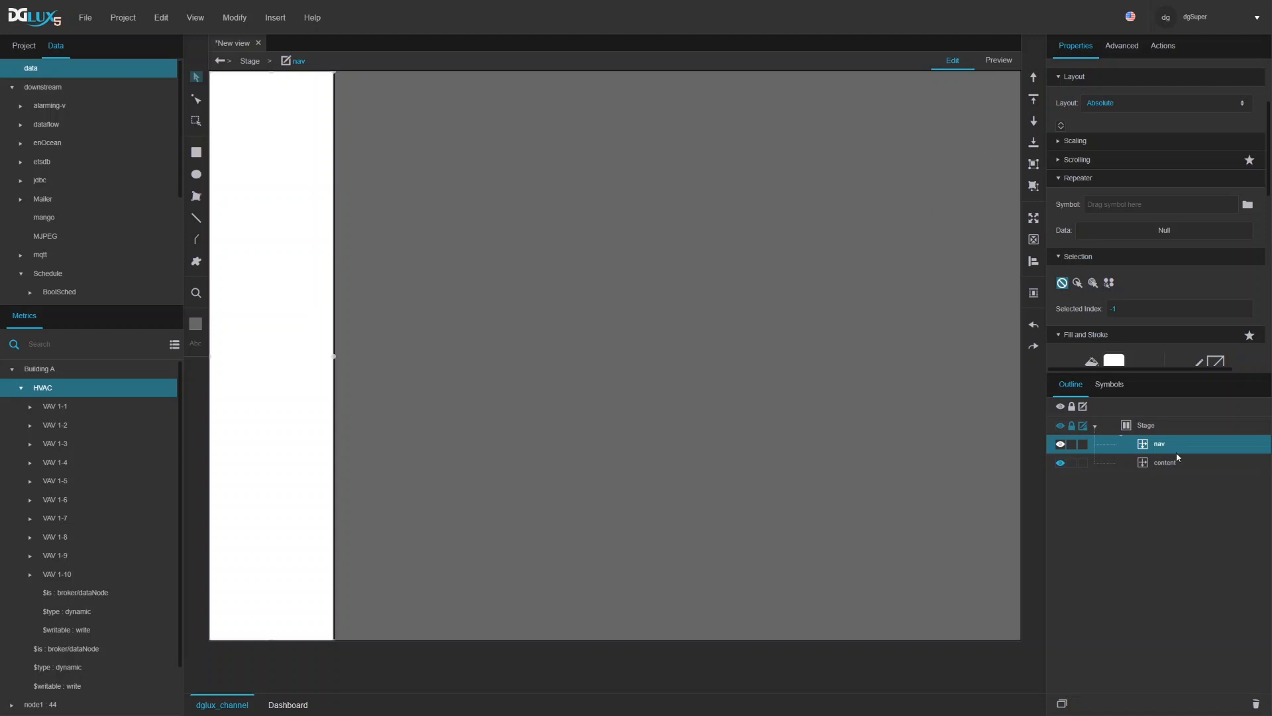
{"action": "scroll", "coordinate": [1155, 268], "scroll_direction": "up", "scroll_amount": 1}
{"action": "left_click", "coordinate": [1115, 157]}
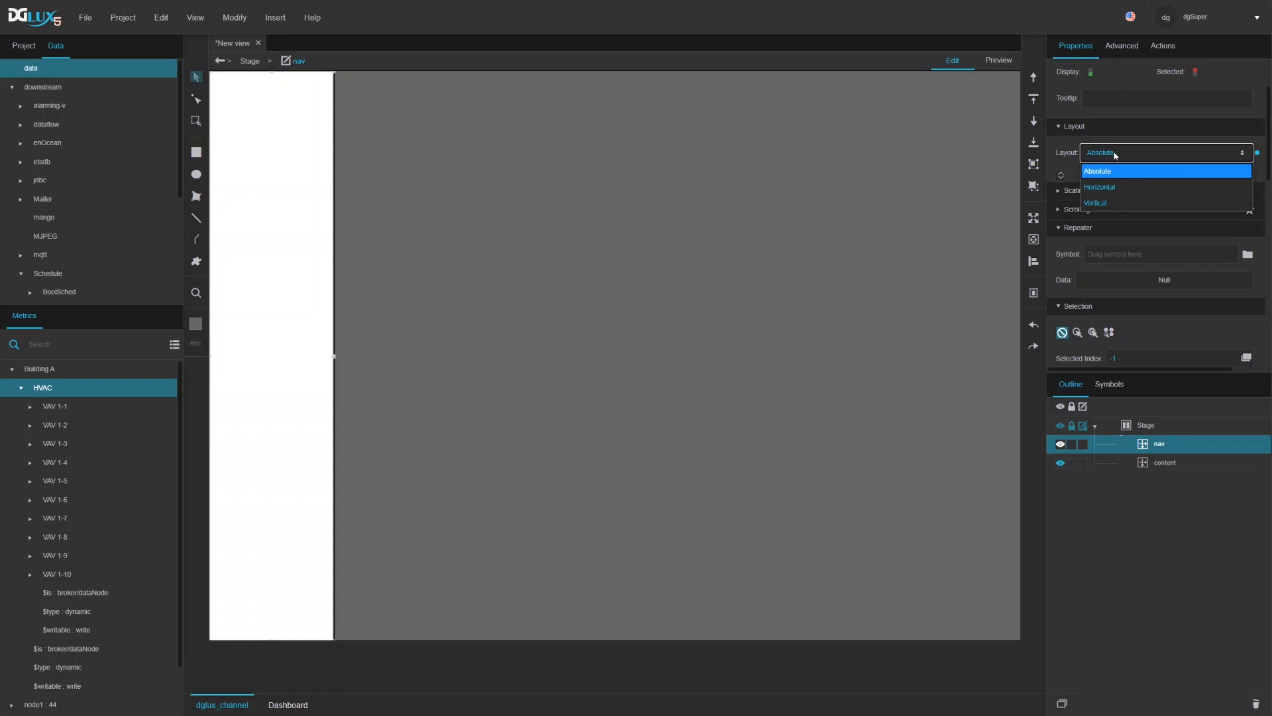
{"action": "left_click", "coordinate": [1106, 204]}
{"action": "left_click", "coordinate": [1103, 259]}
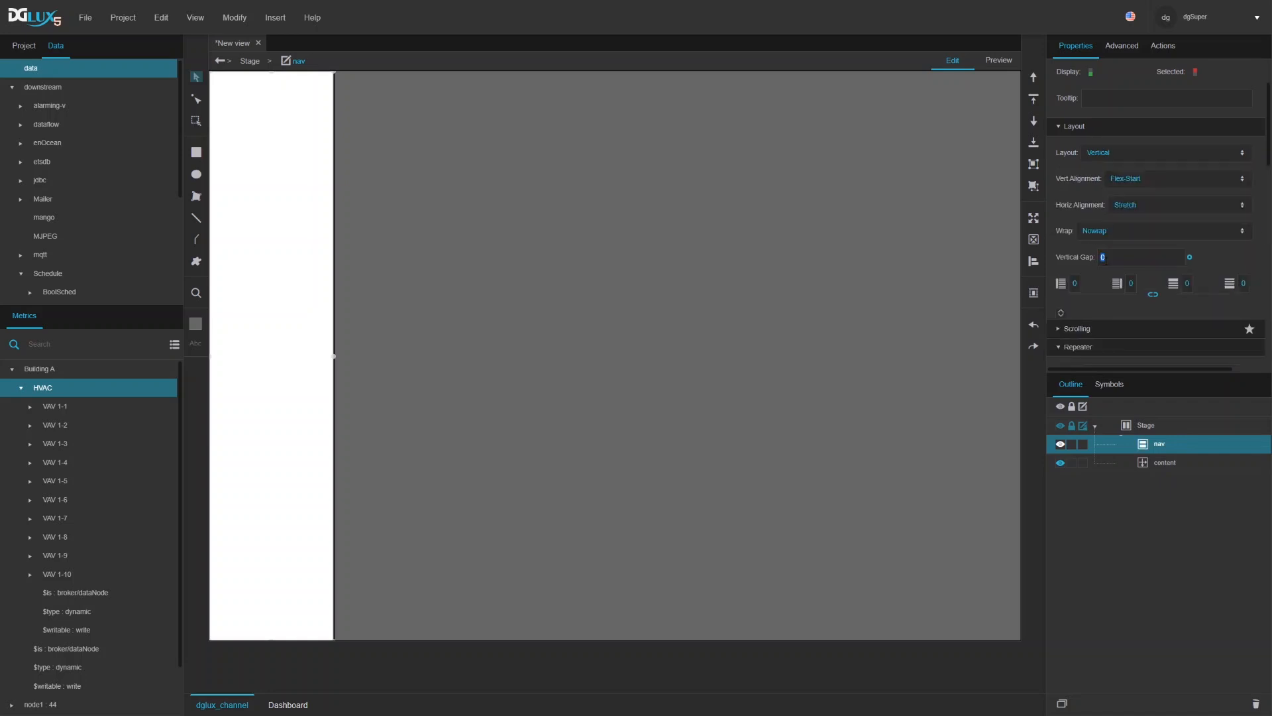
{"action": "type", "text": "2"}
{"action": "scroll", "coordinate": [1140, 285], "scroll_direction": "down", "scroll_amount": 3}
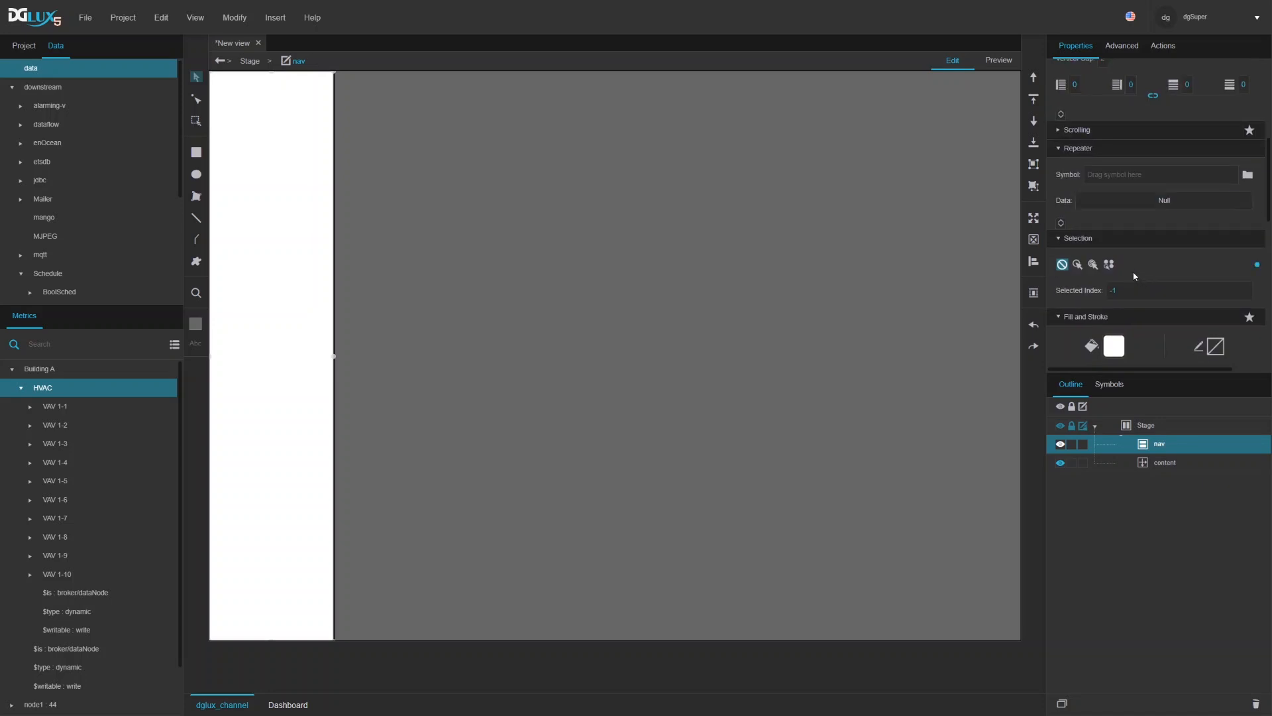
{"action": "left_click", "coordinate": [1064, 149]}
{"action": "left_click", "coordinate": [1065, 150]}
{"action": "left_click", "coordinate": [1115, 182]}
Step: Insert a Group component inside the nav group
{"action": "right_click", "coordinate": [1160, 449]}
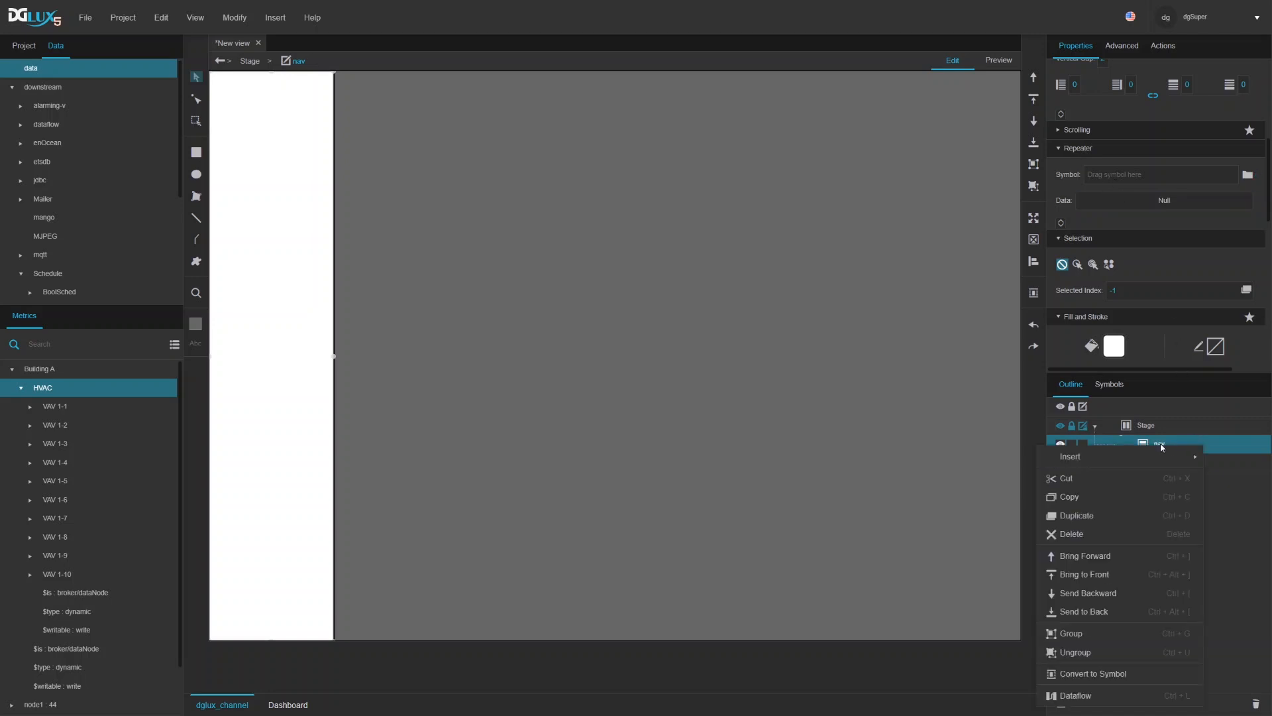
{"action": "mouse_move", "coordinate": [1166, 456]}
{"action": "mouse_move", "coordinate": [1010, 464]}
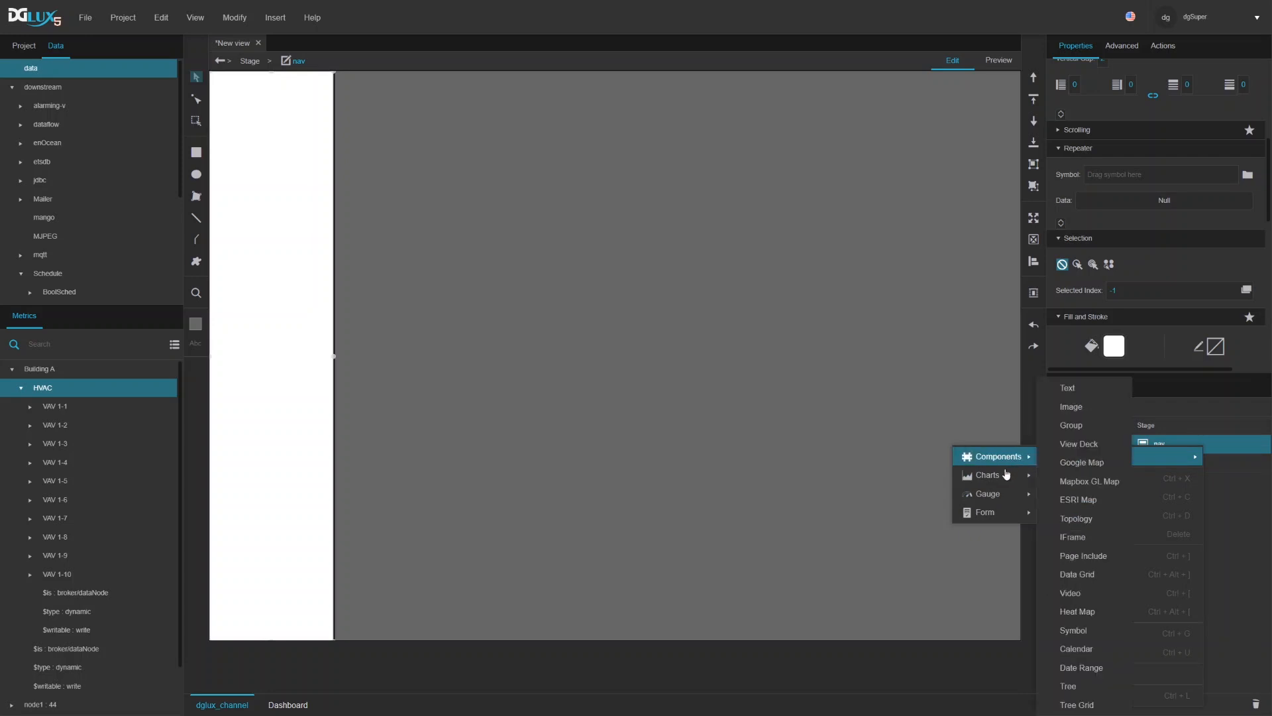
{"action": "left_click", "coordinate": [1072, 424]}
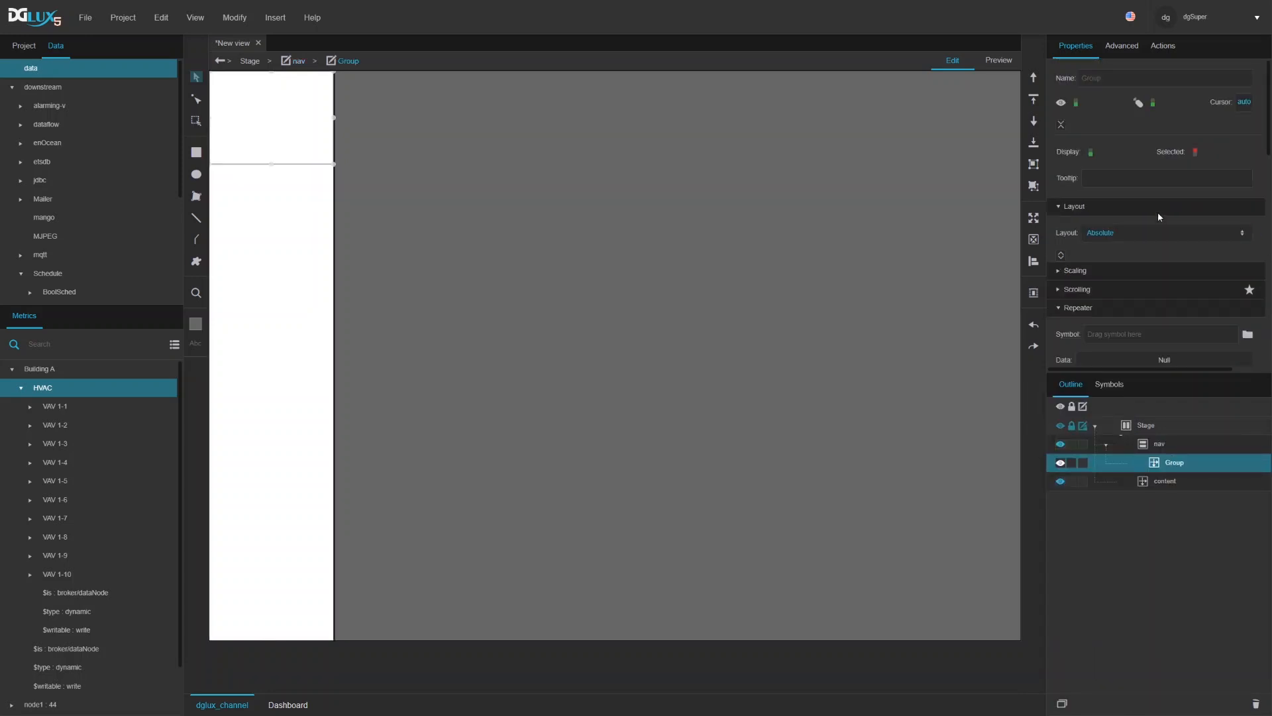
Step: Set the size of the group inside nav to 100% width and 40 px height
{"action": "scroll", "coordinate": [1158, 215], "scroll_direction": "down", "scroll_amount": 10}
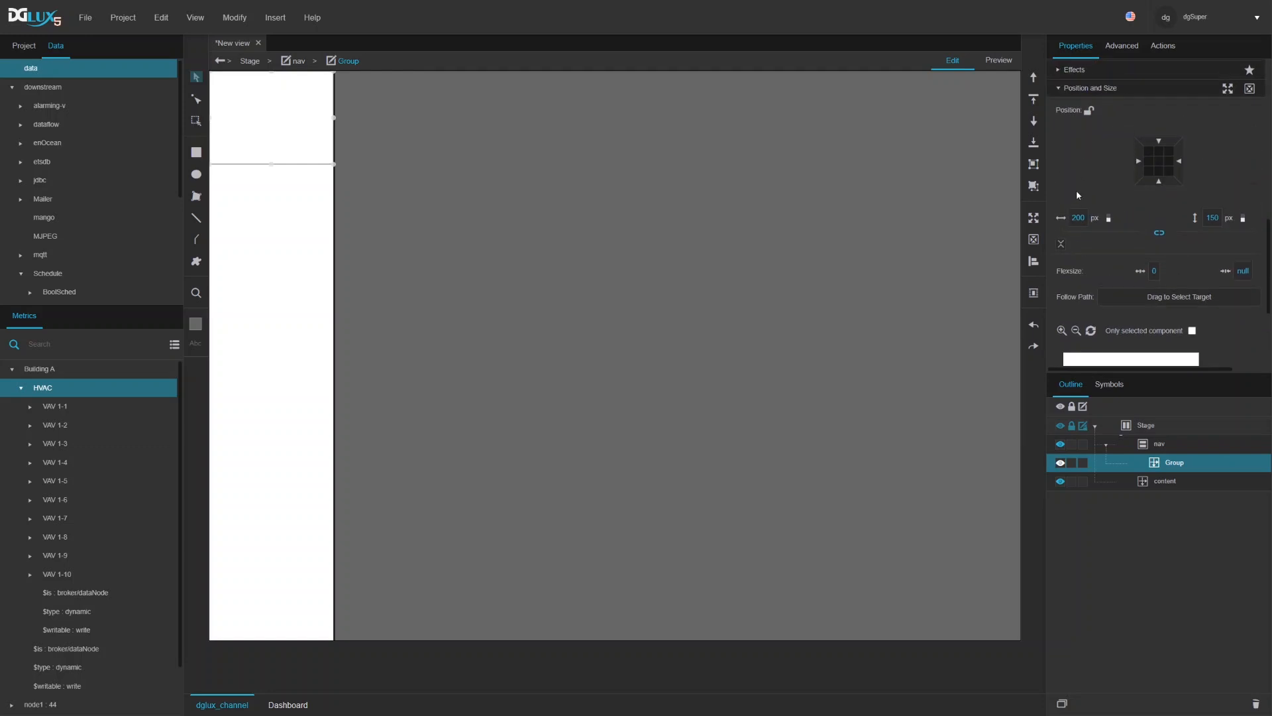
{"action": "double_click", "coordinate": [1077, 217]}
{"action": "type", "text": "100%"}
{"action": "key", "text": "Return"}
{"action": "double_click", "coordinate": [1212, 217]}
{"action": "type", "text": "40"}
{"action": "key", "text": "Return"}
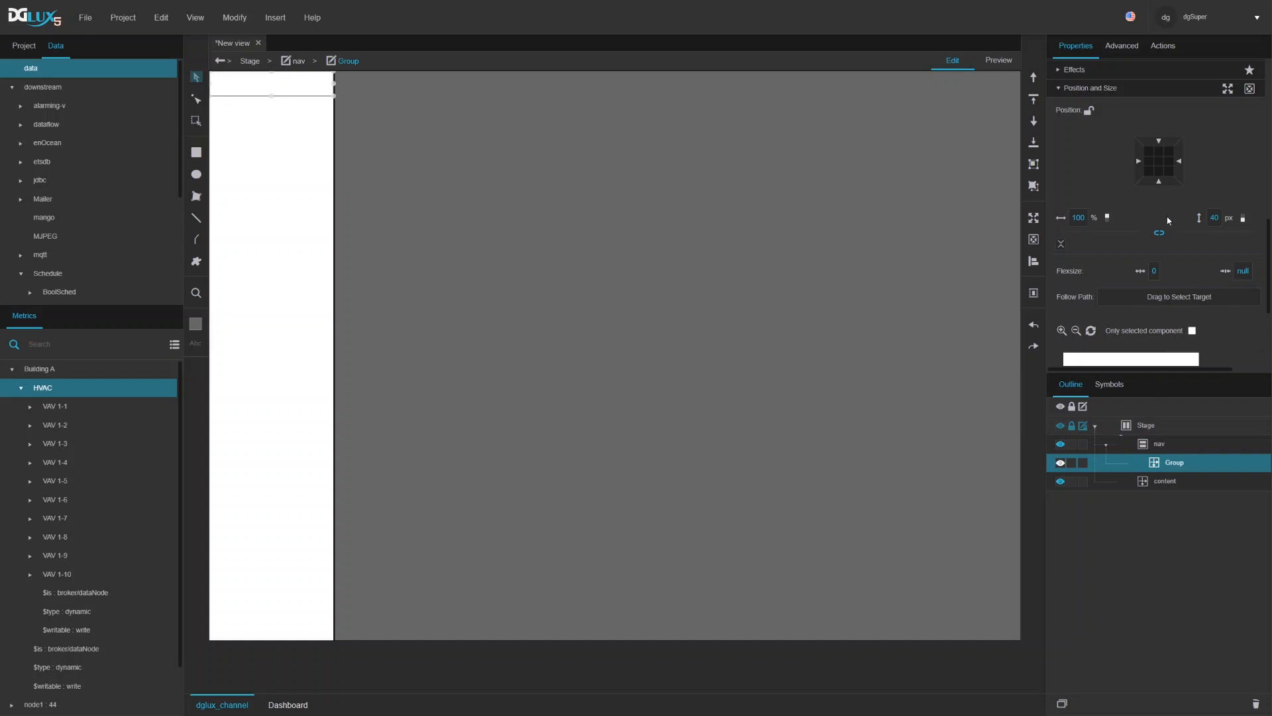
Step: Set the group inside nav to a Horizontal layout with 10 px of padding on its left and right sides
{"action": "scroll", "coordinate": [1167, 221], "scroll_direction": "up", "scroll_amount": 10}
{"action": "left_click", "coordinate": [1117, 235]}
{"action": "left_click", "coordinate": [1090, 264]}
{"action": "left_click", "coordinate": [1073, 363]}
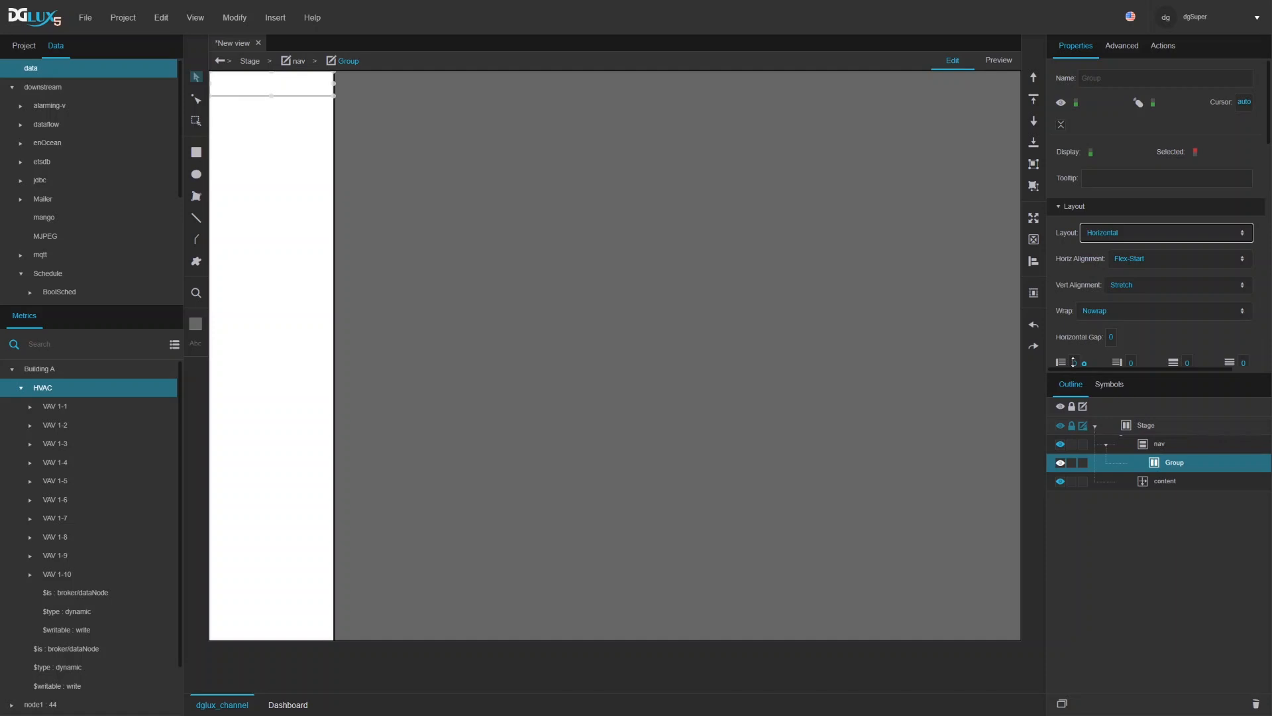
{"action": "type", "text": "10"}
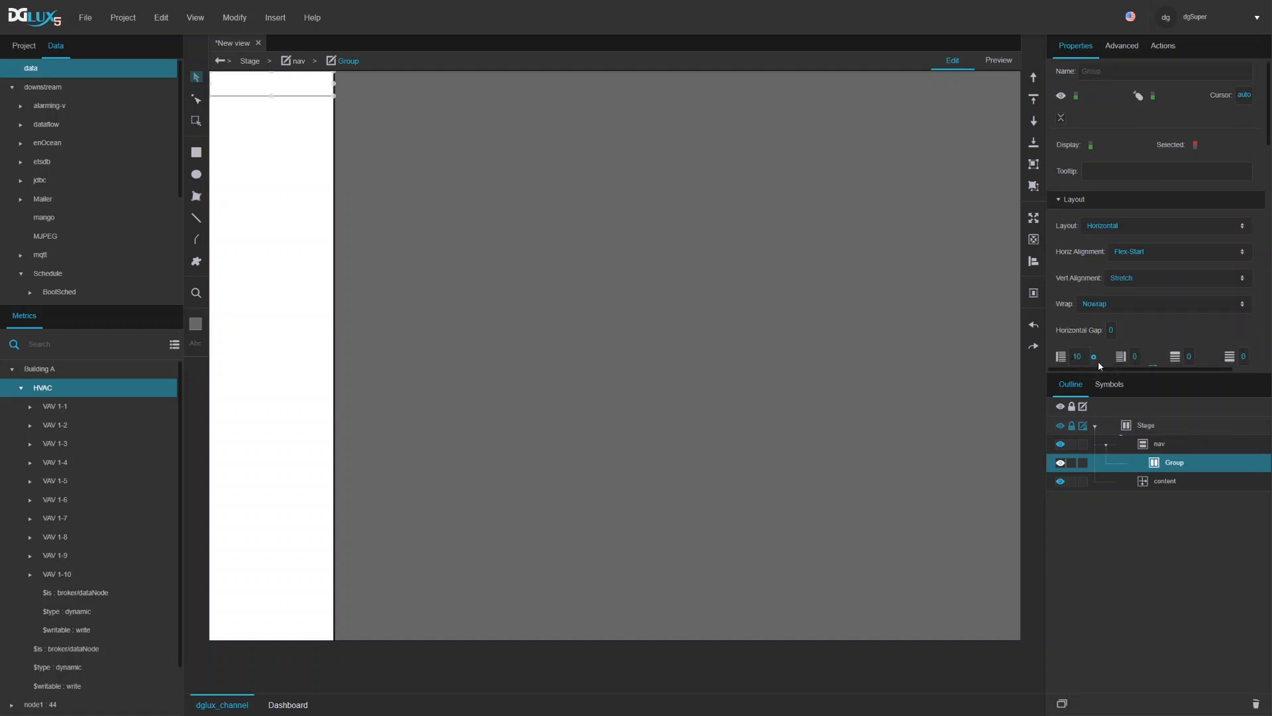
{"action": "left_click", "coordinate": [1134, 358]}
{"action": "type", "text": "10"}
Step: Insert a Text component inside the horizontal group and stretch it to fill the group
{"action": "right_click", "coordinate": [1166, 463]}
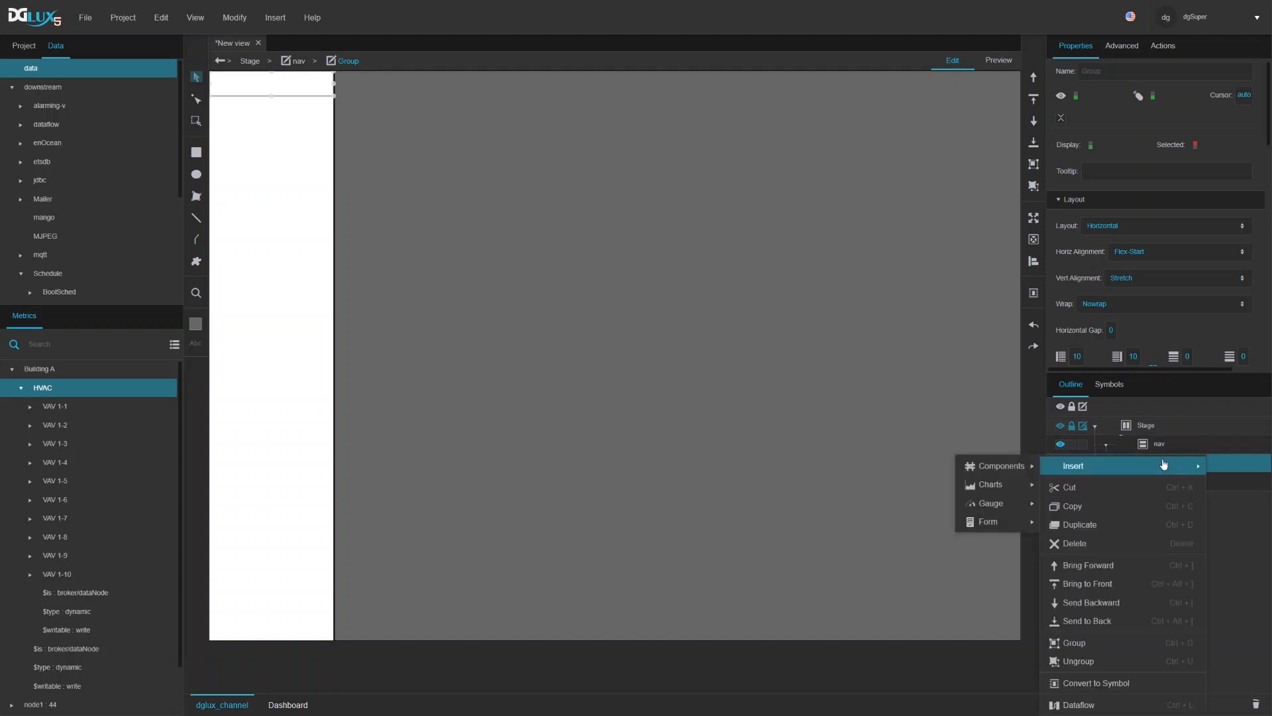
{"action": "mouse_move", "coordinate": [1012, 468]}
{"action": "left_click", "coordinate": [1087, 389]}
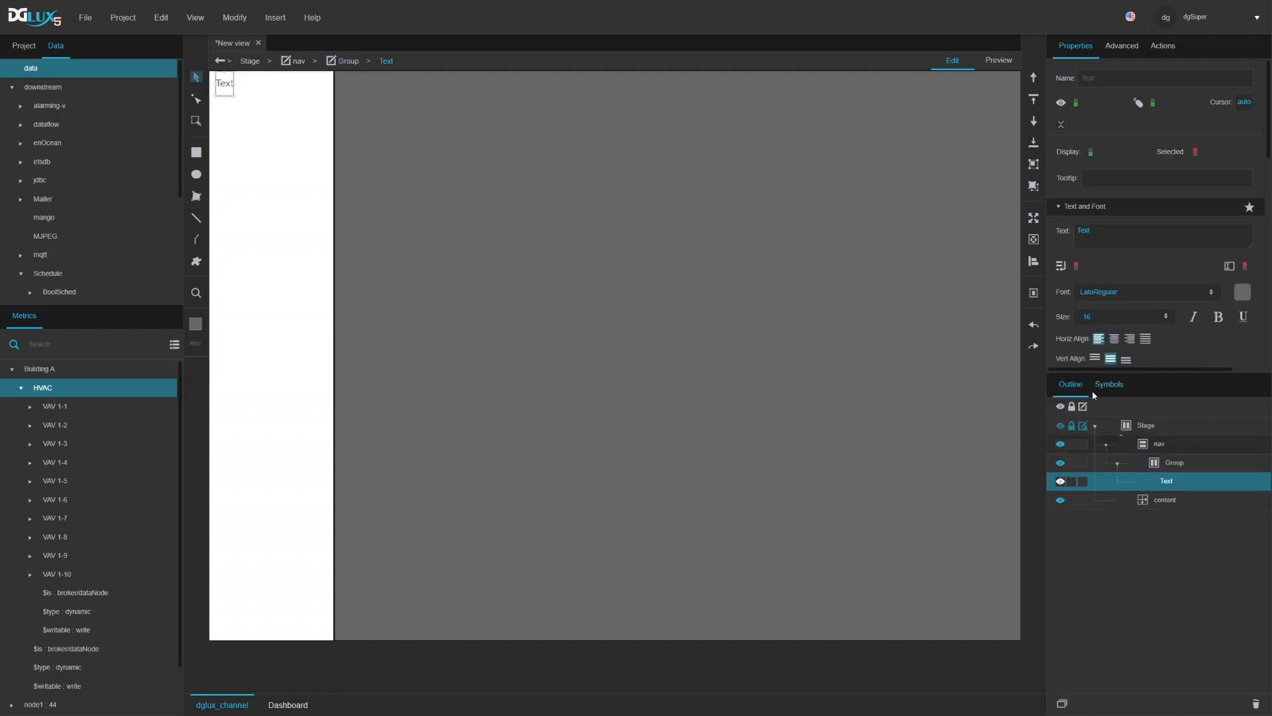
{"action": "left_click", "coordinate": [1033, 219]}
Step: Convert the group containing the text to a symbol named nav_item and check that it is listed among the symbols
{"action": "left_click", "coordinate": [1181, 463]}
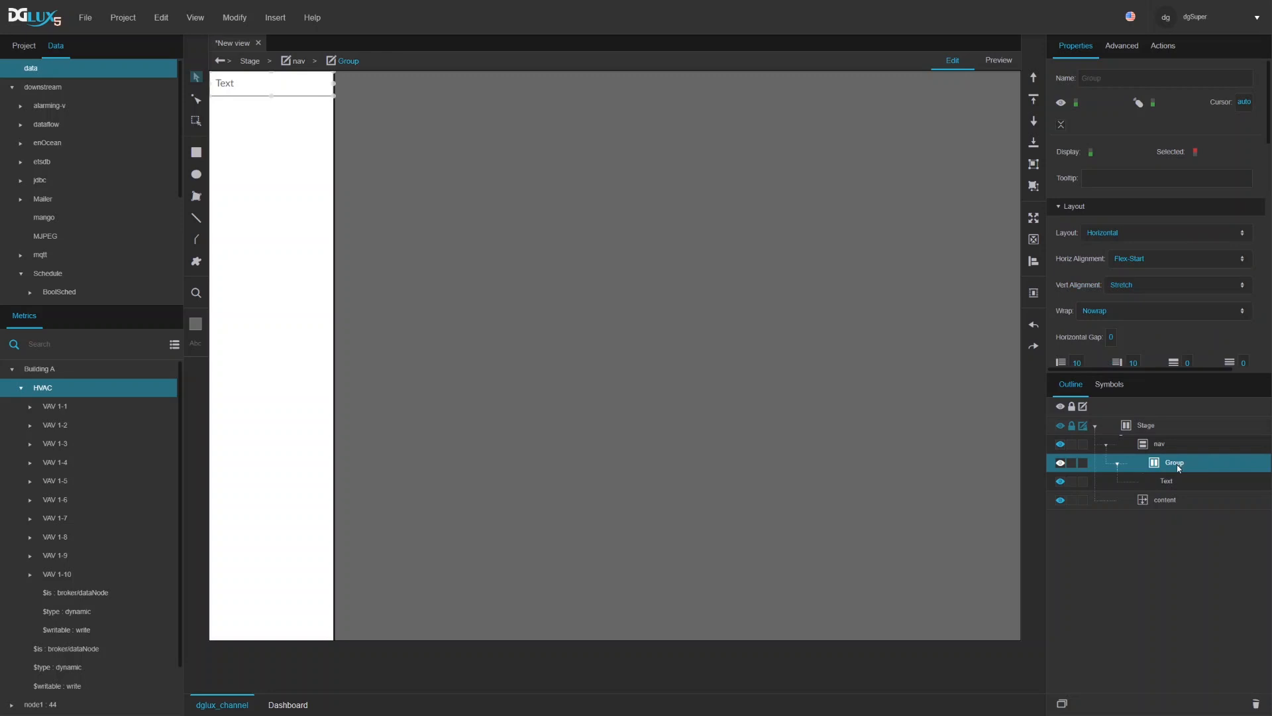
{"action": "right_click", "coordinate": [1178, 468]}
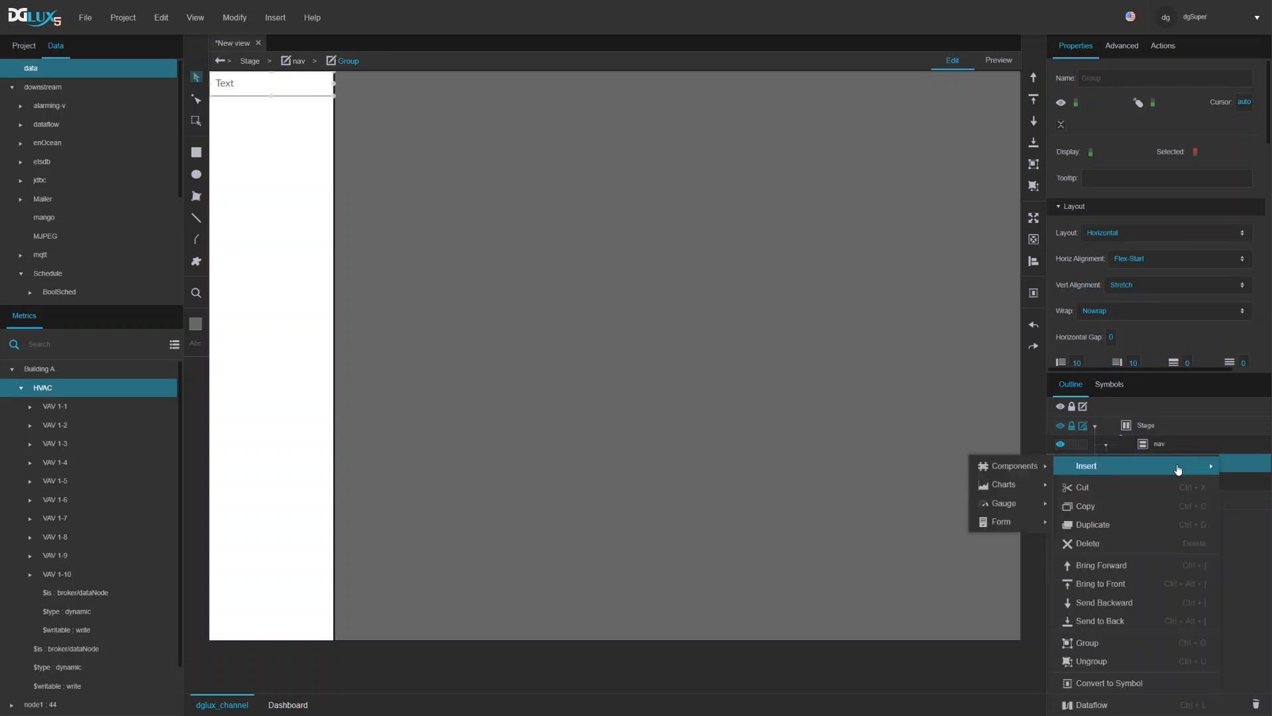
{"action": "left_click", "coordinate": [1108, 683]}
{"action": "type", "text": "nav_item"}
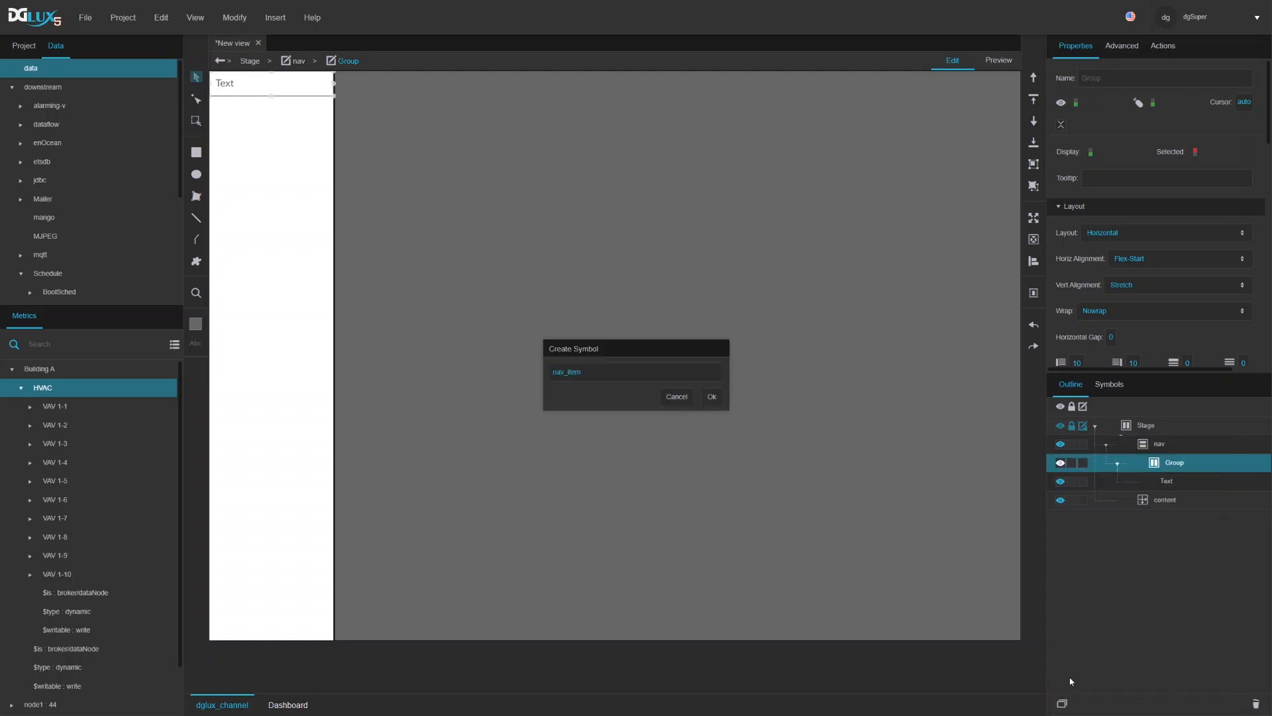
{"action": "left_click", "coordinate": [712, 396]}
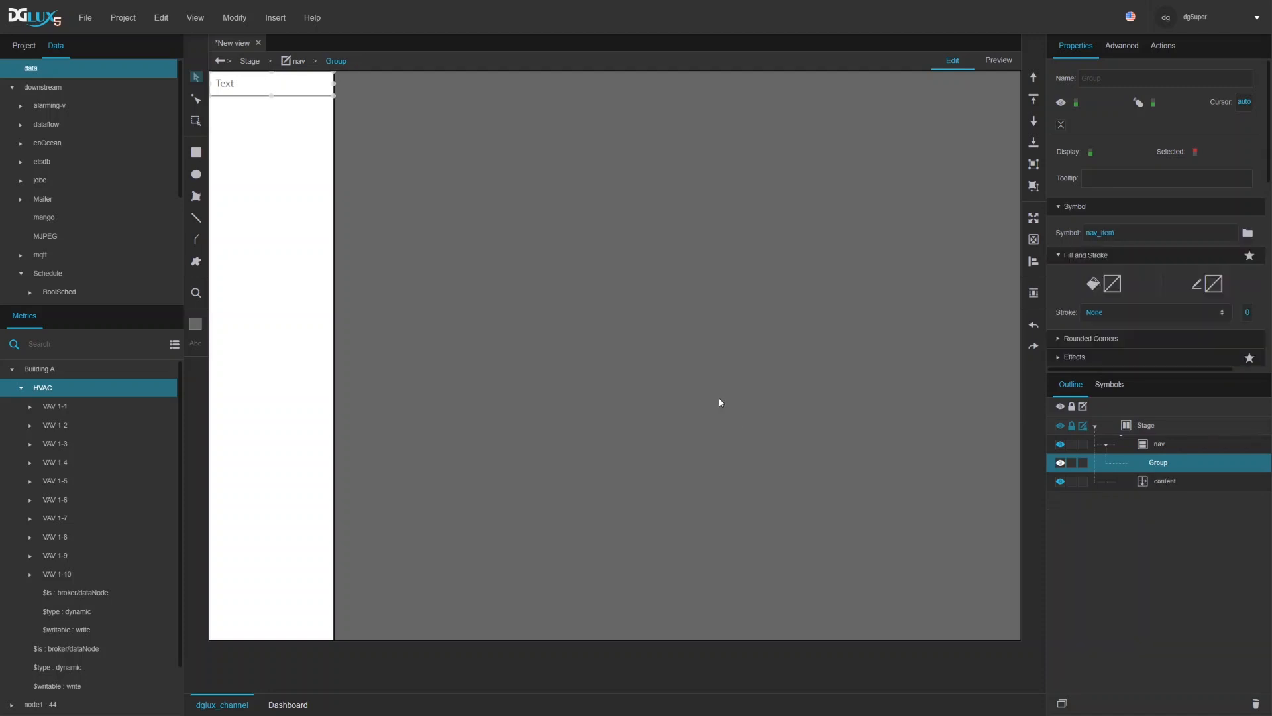
{"action": "left_click", "coordinate": [1109, 385]}
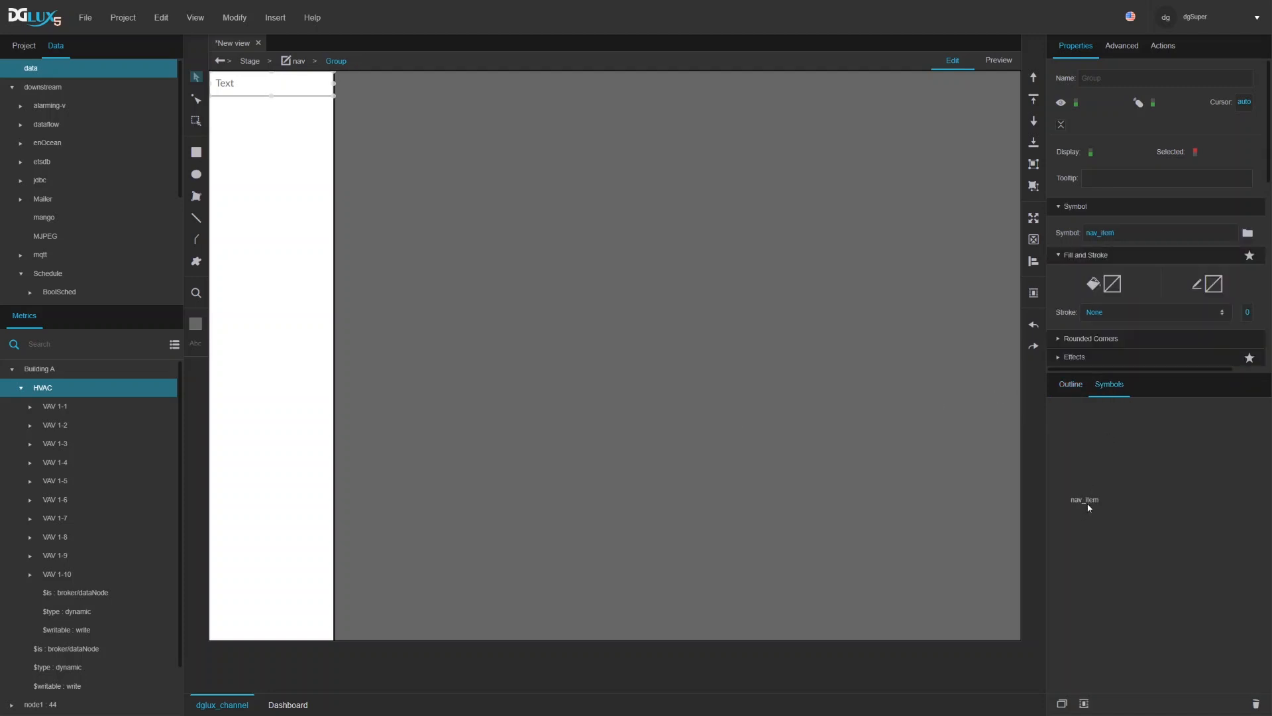
{"action": "left_click", "coordinate": [1067, 386]}
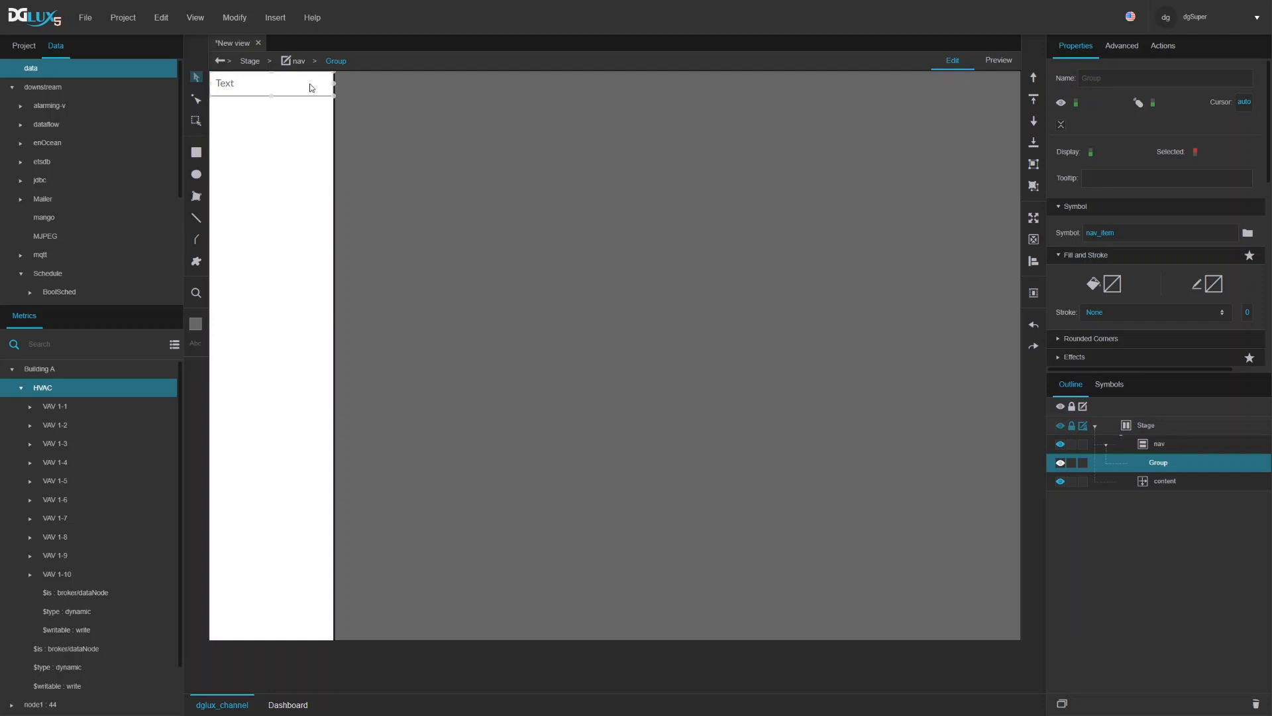
Step: Open the nav_item symbol for editing and add a string parameter named label with the value device
{"action": "right_click", "coordinate": [228, 83]}
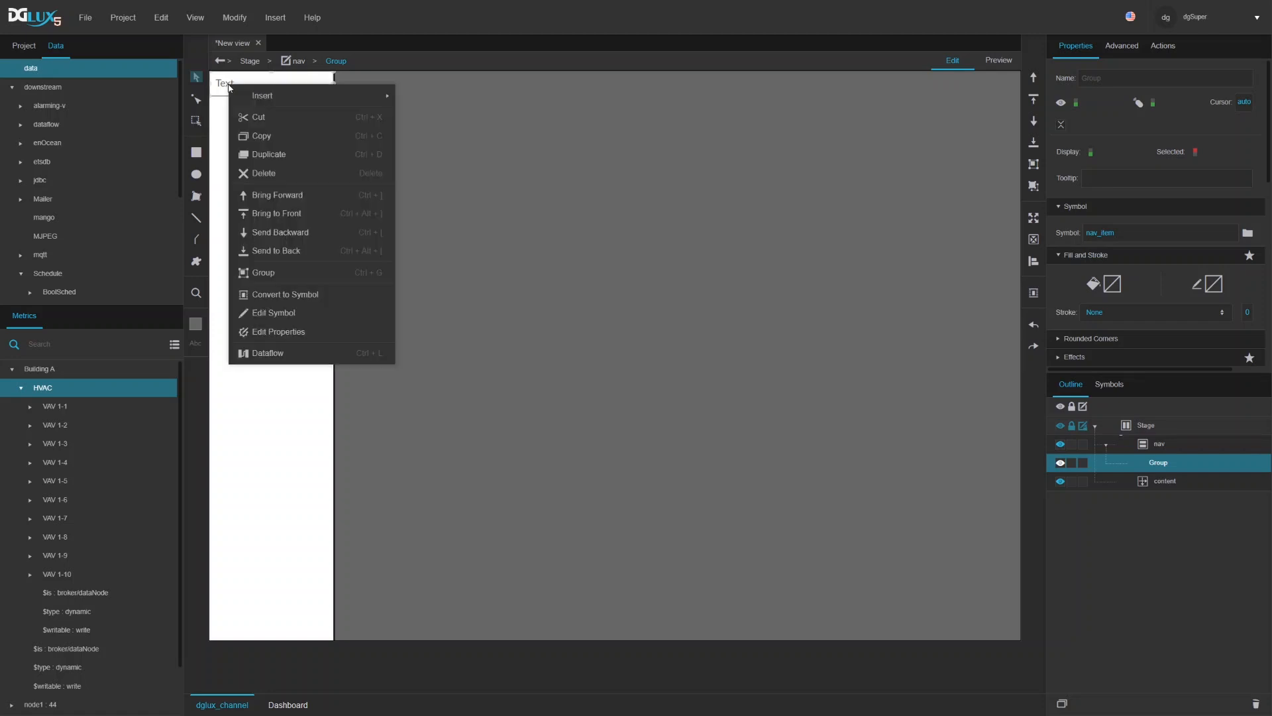
{"action": "left_click", "coordinate": [284, 313]}
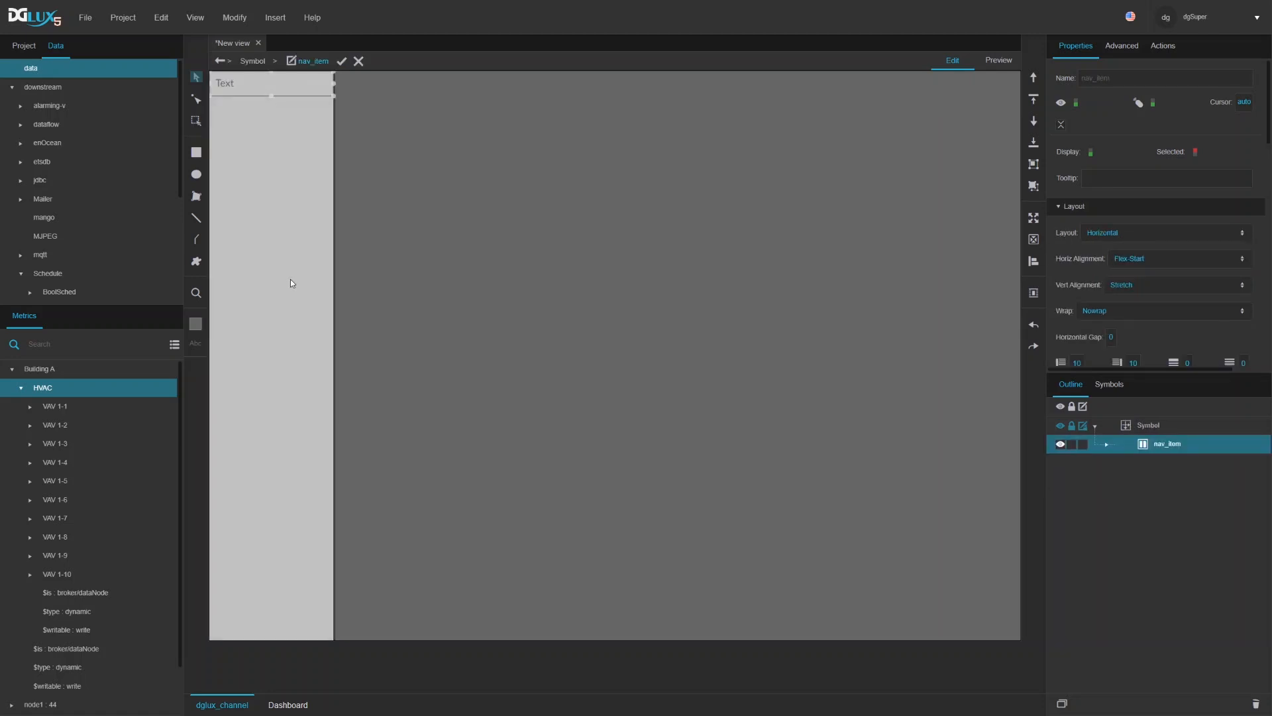
{"action": "left_click", "coordinate": [1106, 450]}
{"action": "left_click", "coordinate": [232, 21]}
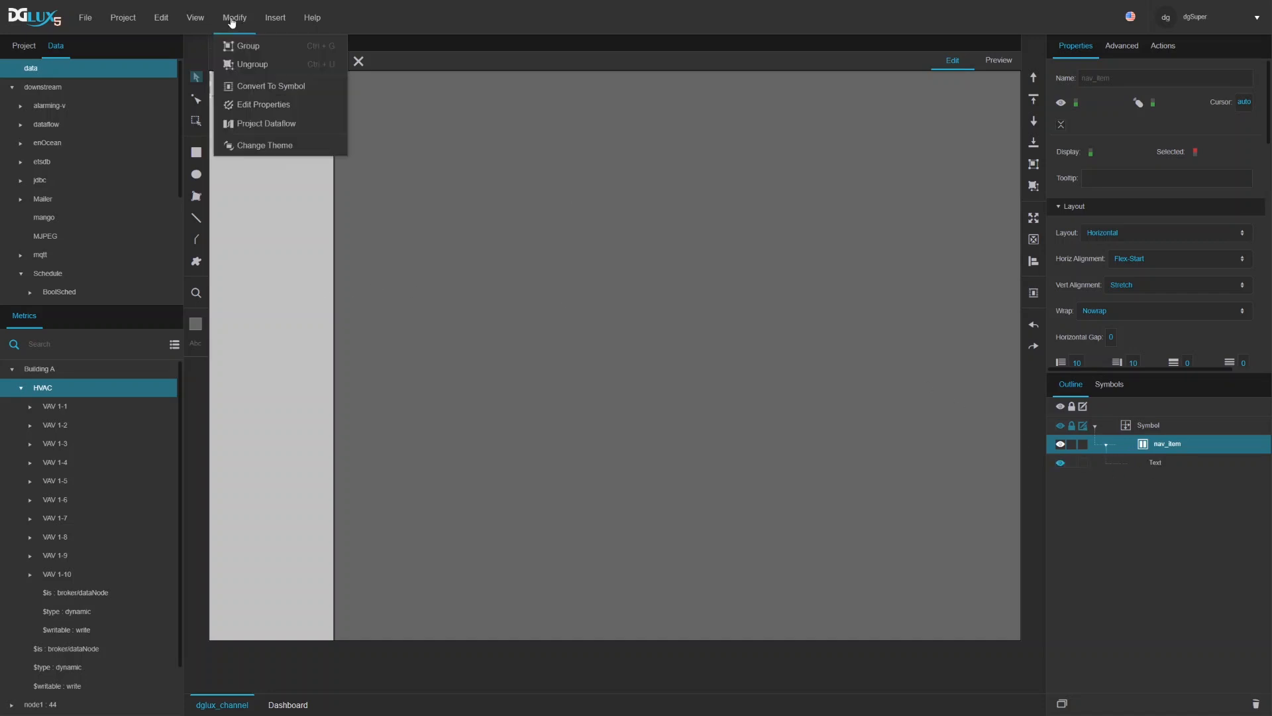
{"action": "left_click", "coordinate": [255, 104]}
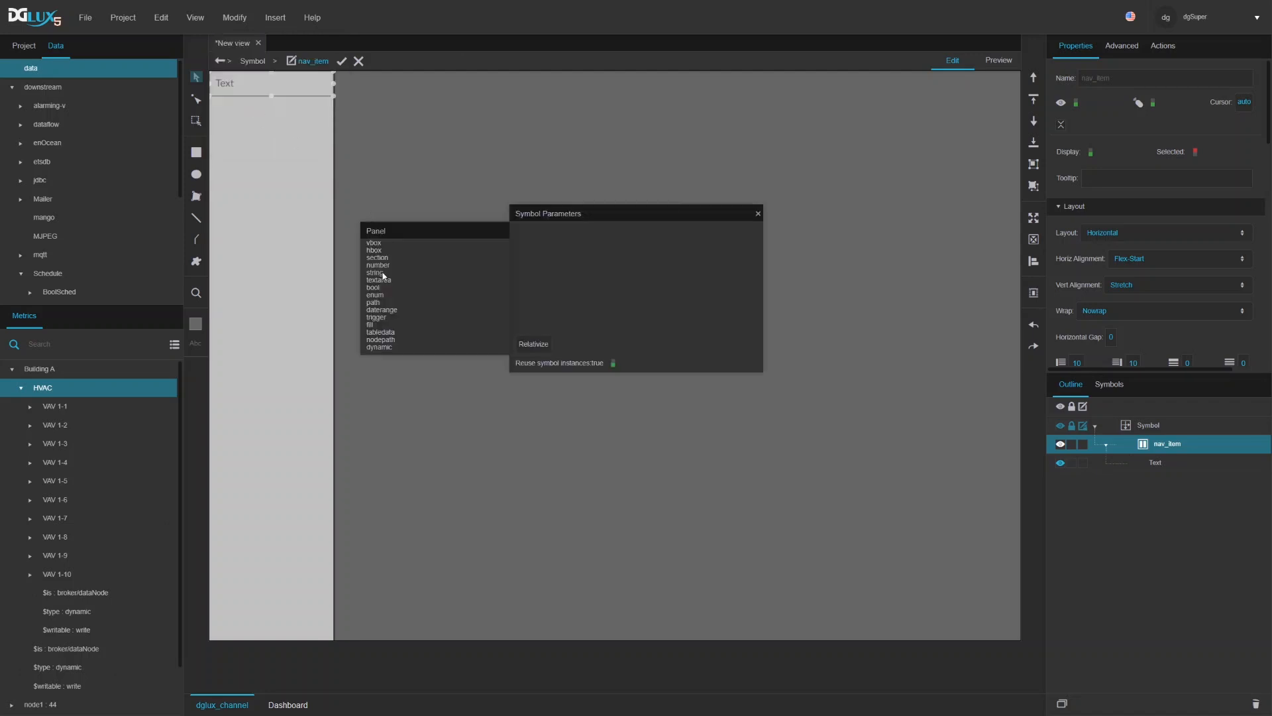
{"action": "left_click_drag", "start_coordinate": [378, 273], "coordinate": [545, 246]}
{"action": "type", "text": "device"}
Step: Bind the Text component's text to the symbol's label parameter and close the symbol parameters
{"action": "left_click", "coordinate": [1154, 465]}
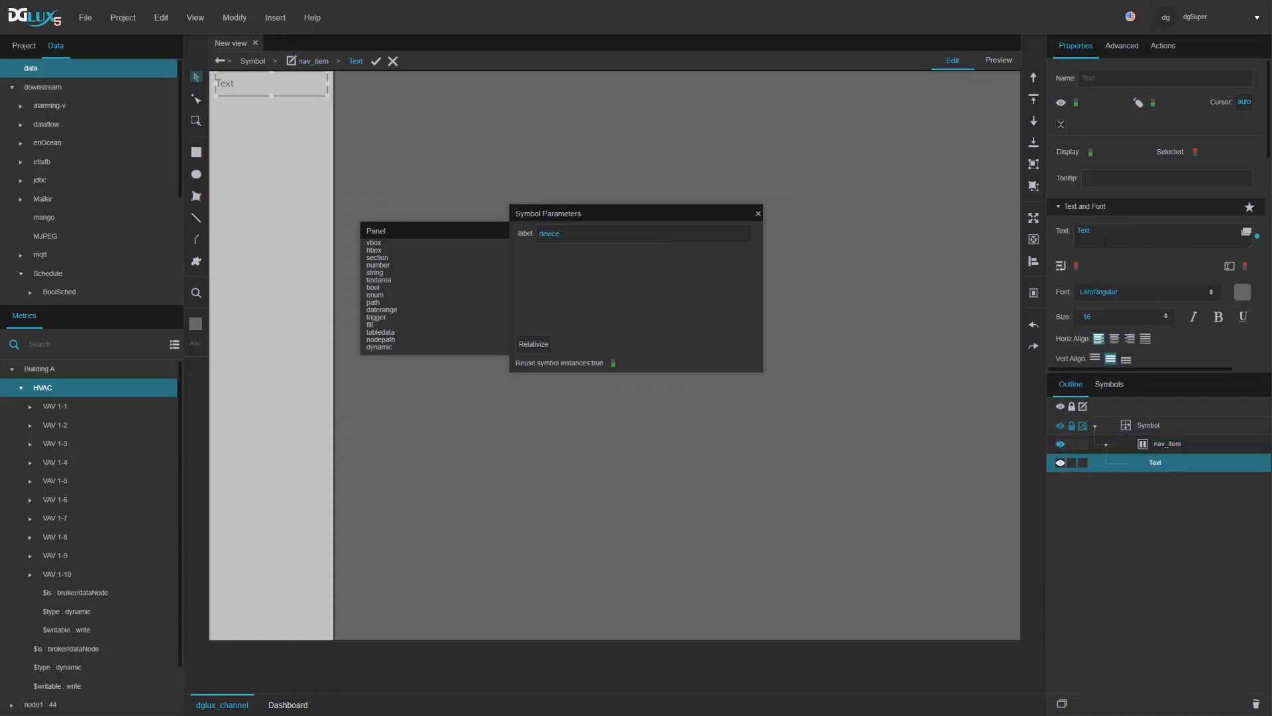
{"action": "left_click_drag", "start_coordinate": [755, 233], "coordinate": [1129, 243]}
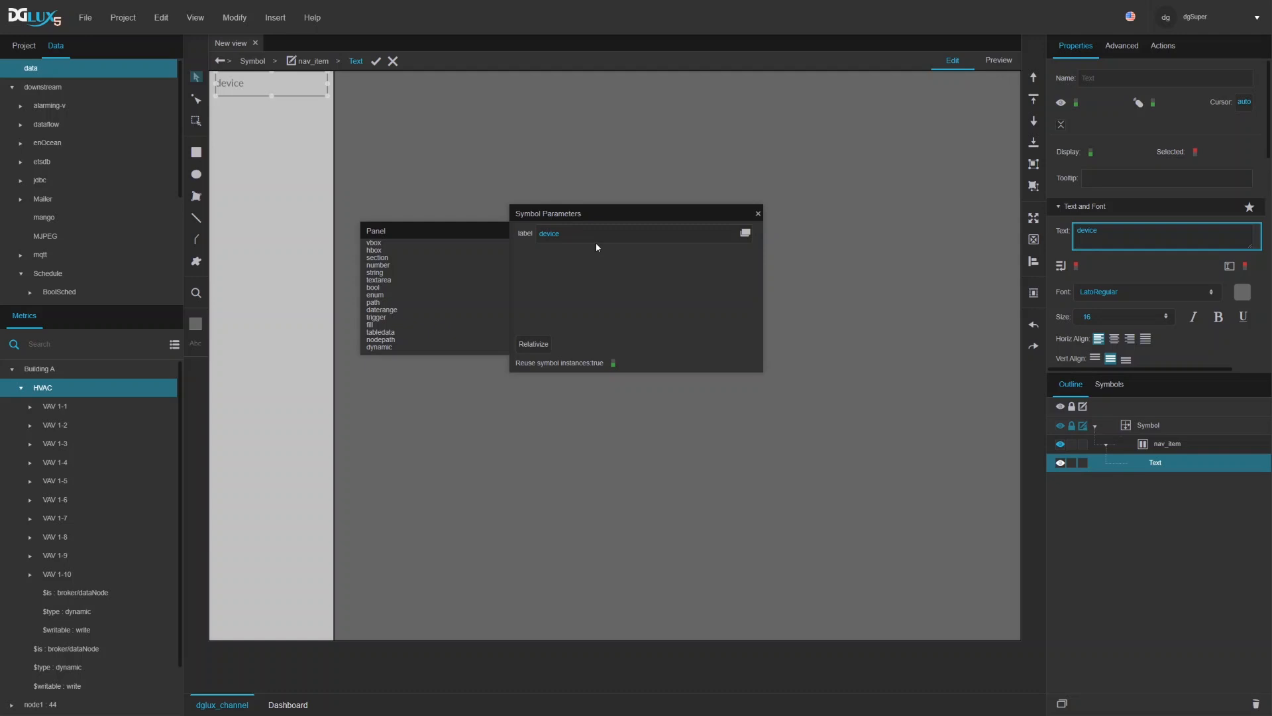
{"action": "left_click", "coordinate": [759, 215]}
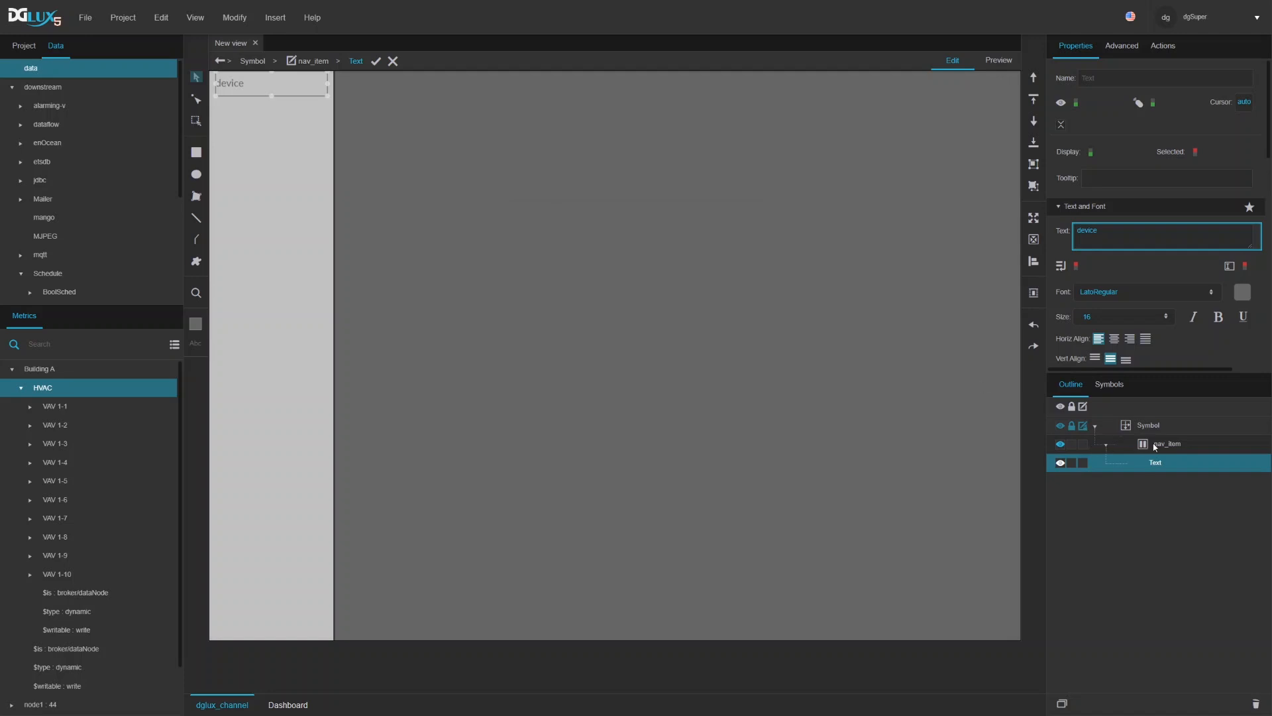
Step: Expose the Selected property of the nav_item group for binding on the canvas
{"action": "left_click", "coordinate": [1154, 447]}
{"action": "left_click", "coordinate": [1106, 445]}
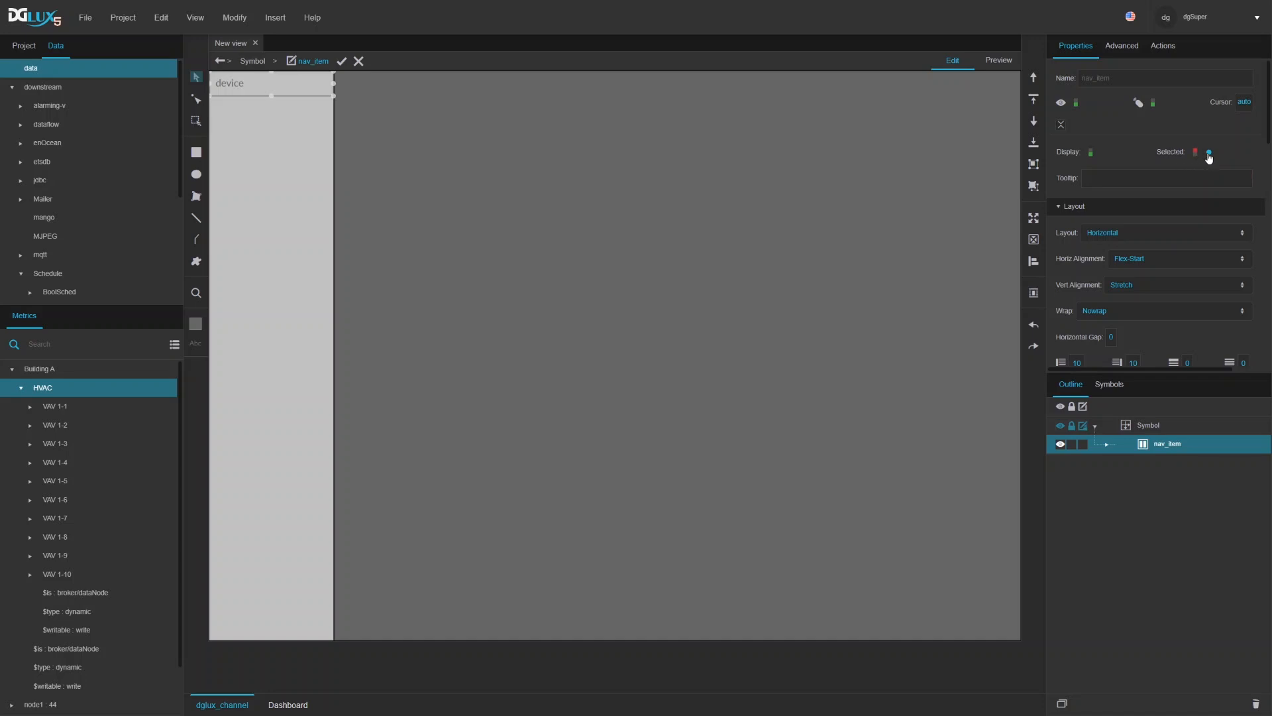
{"action": "left_click", "coordinate": [1208, 153]}
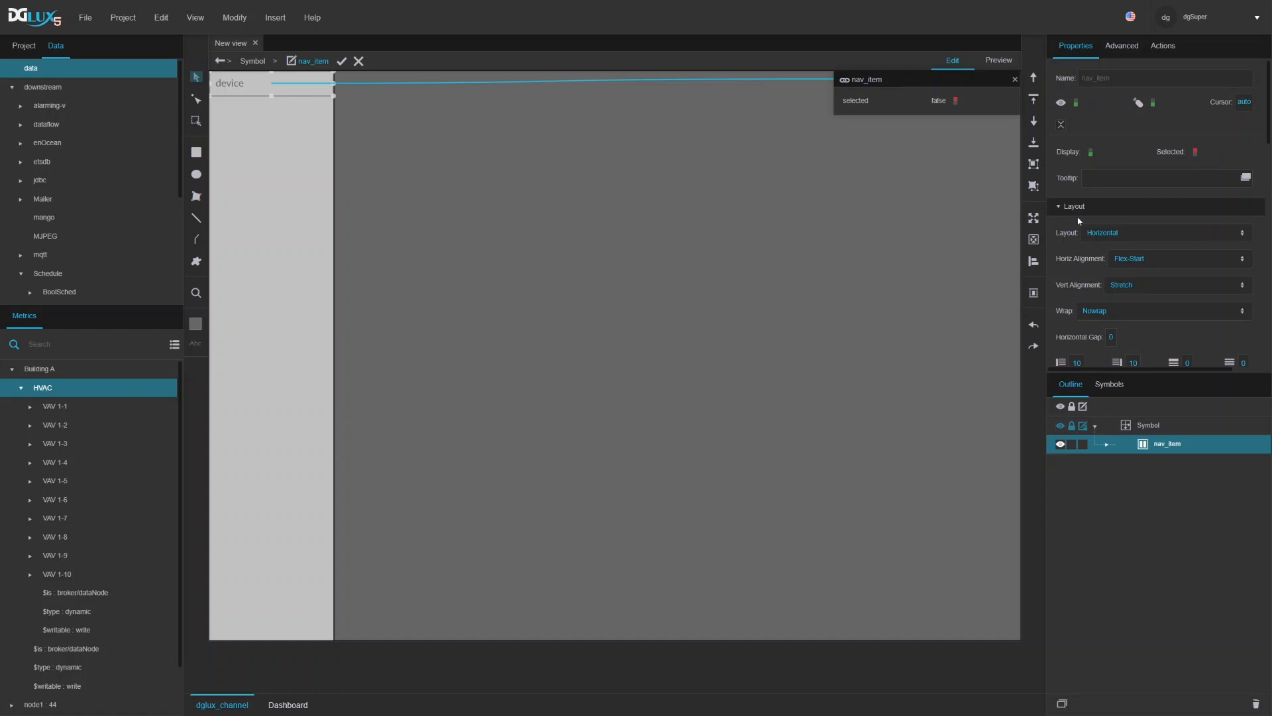
Step: Toggle nav_item's selected value between true and false to try out the property
{"action": "left_click", "coordinate": [954, 101]}
{"action": "left_click", "coordinate": [950, 102]}
{"action": "left_click", "coordinate": [951, 102]}
{"action": "left_click", "coordinate": [950, 102]}
{"action": "left_click", "coordinate": [950, 102]}
{"action": "left_click", "coordinate": [950, 102]}
Step: Bind nav_item's fill to its selected value with a bool mapping that gives a solid #333333 fill for true
{"action": "left_click", "coordinate": [1104, 447]}
{"action": "scroll", "coordinate": [1140, 251], "scroll_direction": "down", "scroll_amount": 5}
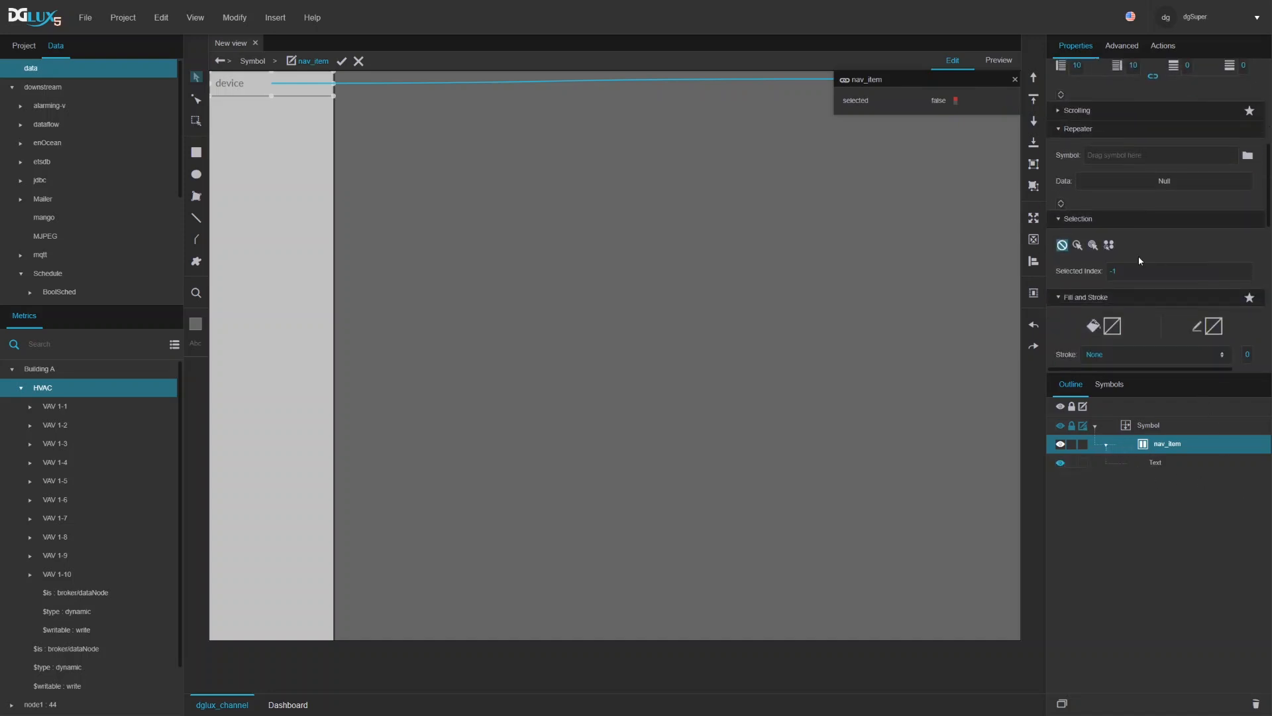
{"action": "scroll", "coordinate": [1126, 238], "scroll_direction": "down", "scroll_amount": 3}
{"action": "mouse_move", "coordinate": [1007, 100]}
{"action": "mouse_move", "coordinate": [1005, 100]}
{"action": "left_mouse_down"}
{"action": "mouse_move", "coordinate": [1041, 159]}
{"action": "mouse_move", "coordinate": [1092, 158]}
{"action": "mouse_move", "coordinate": [1115, 138]}
{"action": "left_mouse_up"}
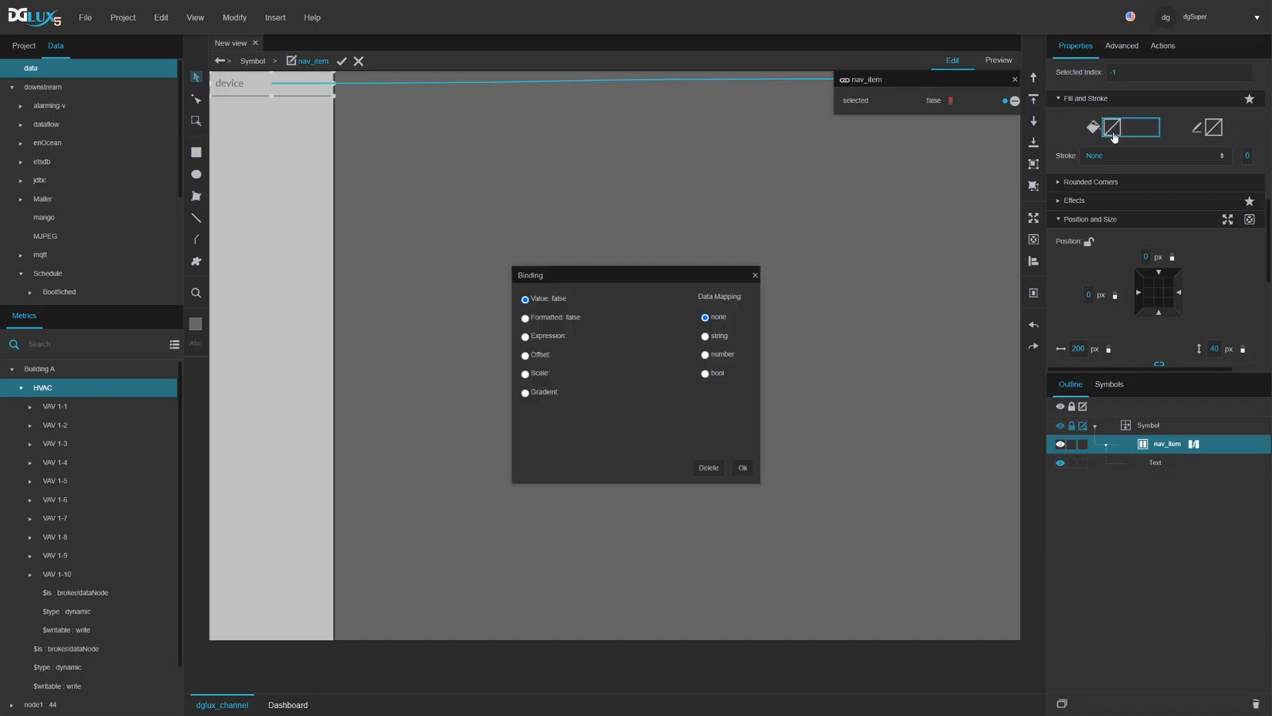
{"action": "left_click", "coordinate": [705, 375]}
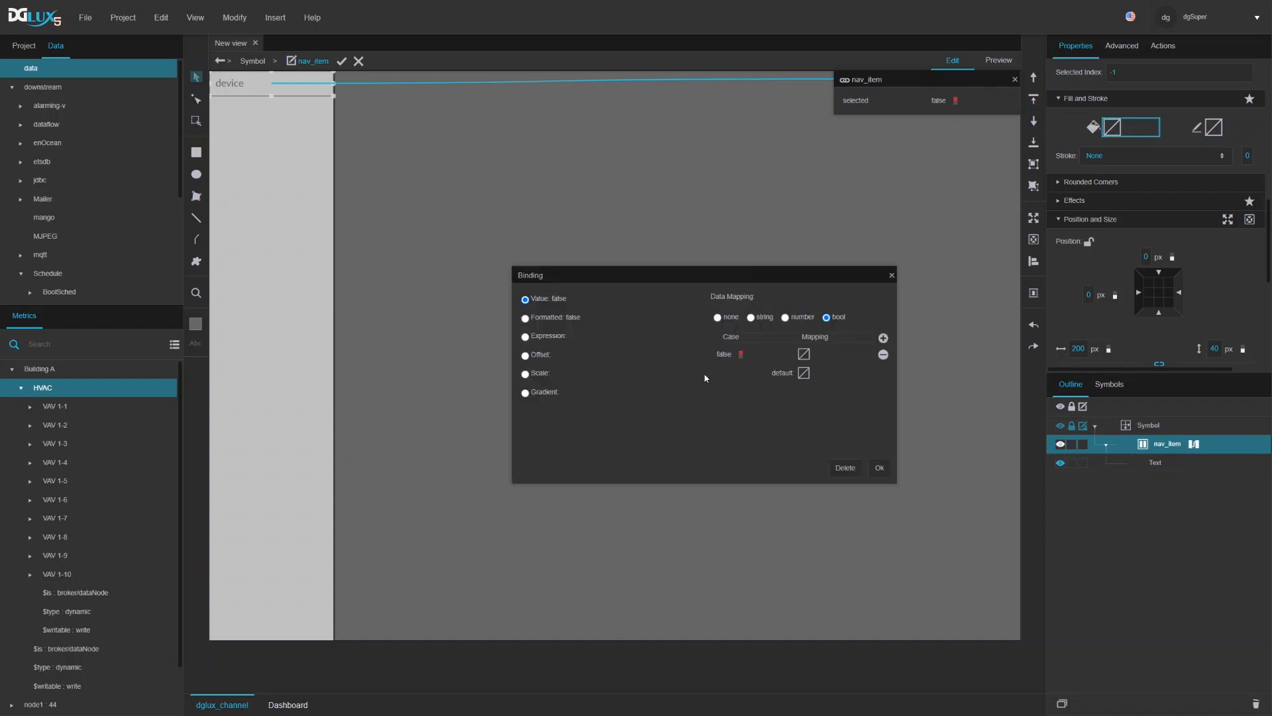
{"action": "left_click", "coordinate": [741, 354]}
{"action": "left_click", "coordinate": [804, 357]}
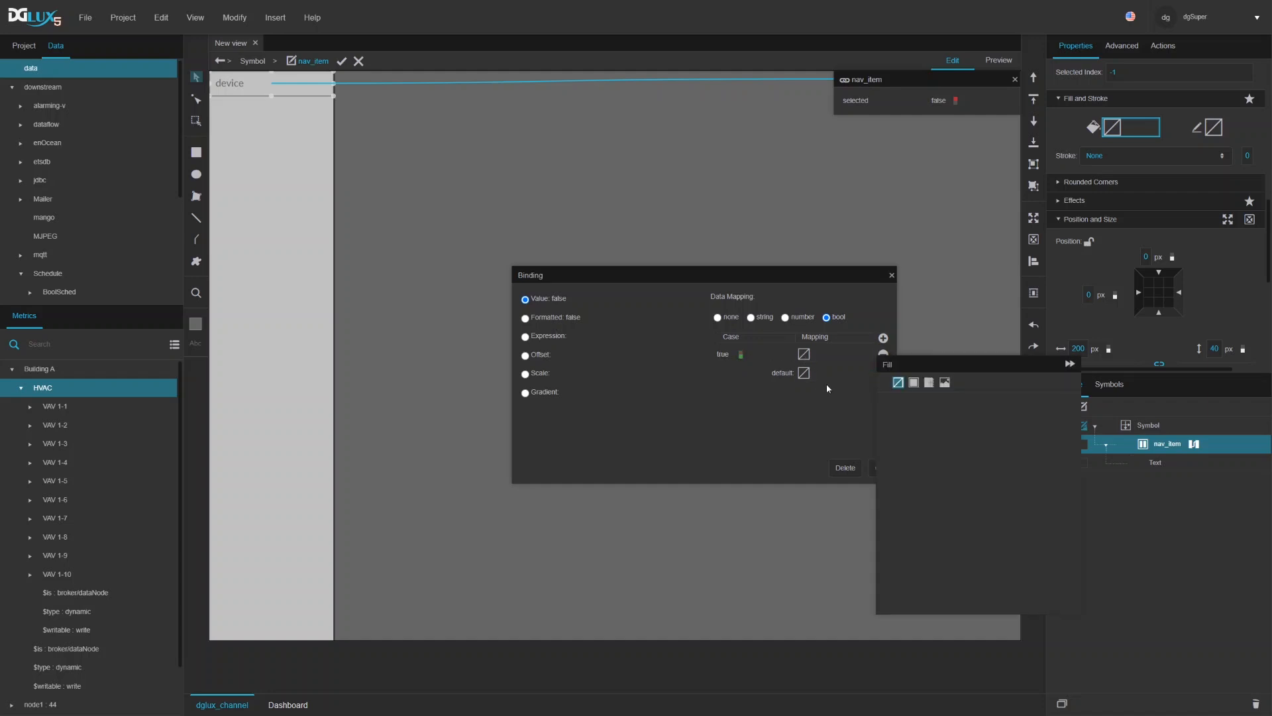
{"action": "left_click", "coordinate": [913, 382]}
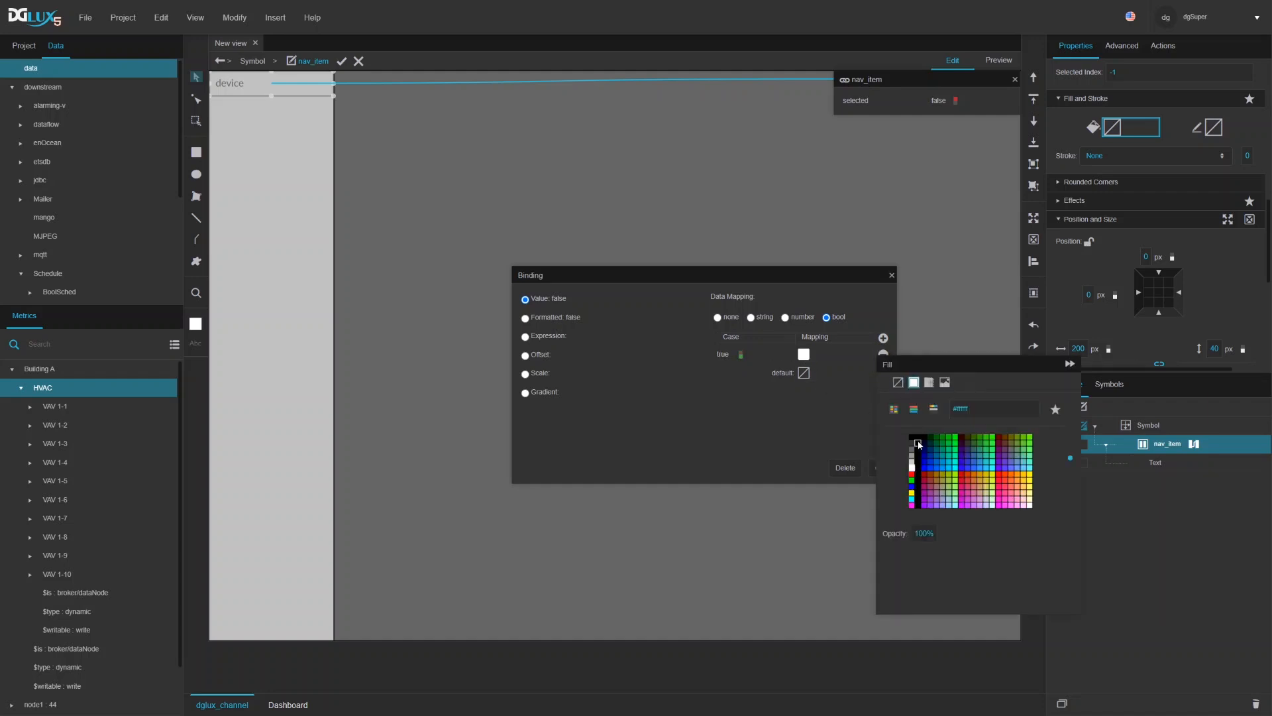
{"action": "left_click", "coordinate": [916, 443]}
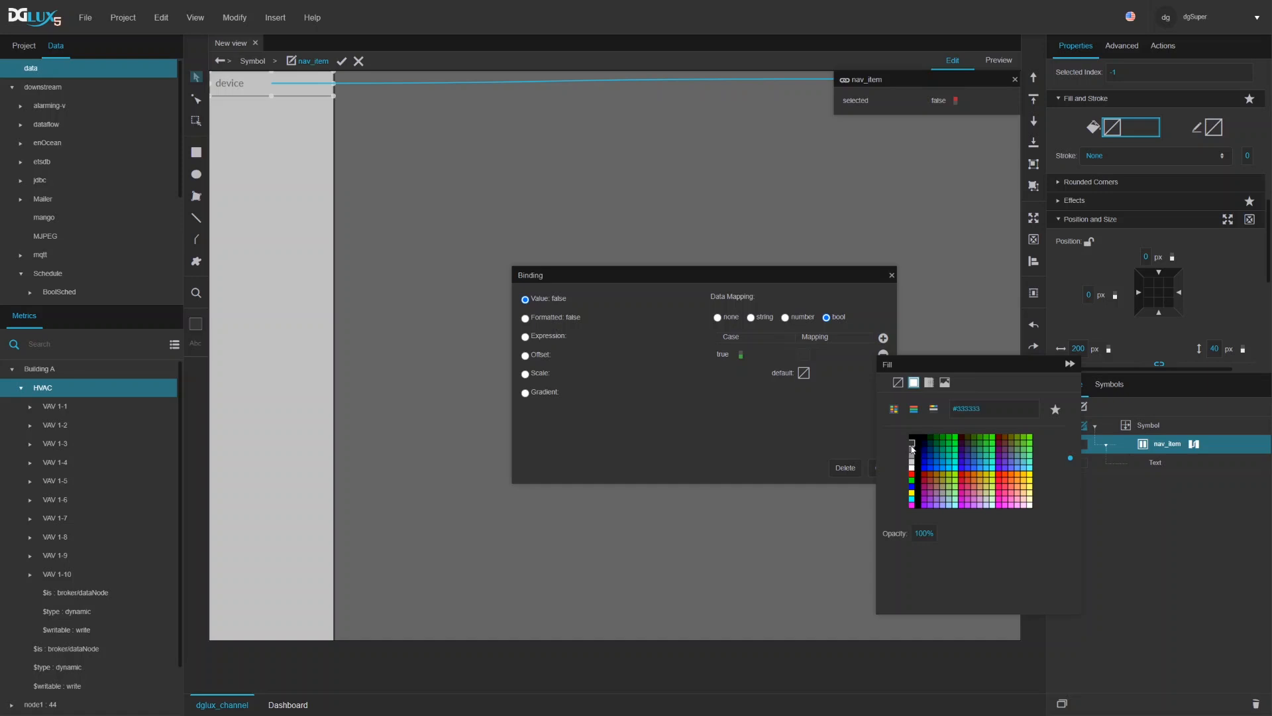
Step: Set the default fill in nav_item's binding to solid white and apply the binding
{"action": "left_click", "coordinate": [804, 375]}
{"action": "left_click", "coordinate": [913, 400]}
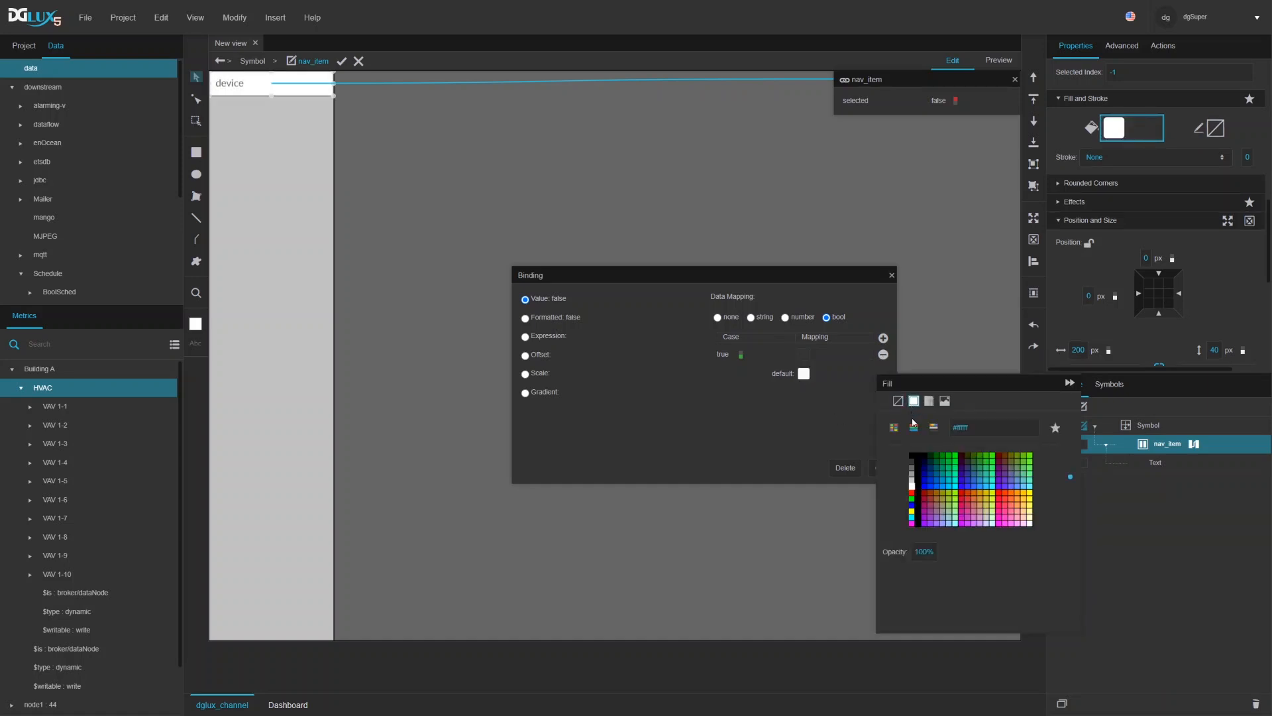
{"action": "left_click", "coordinate": [912, 484]}
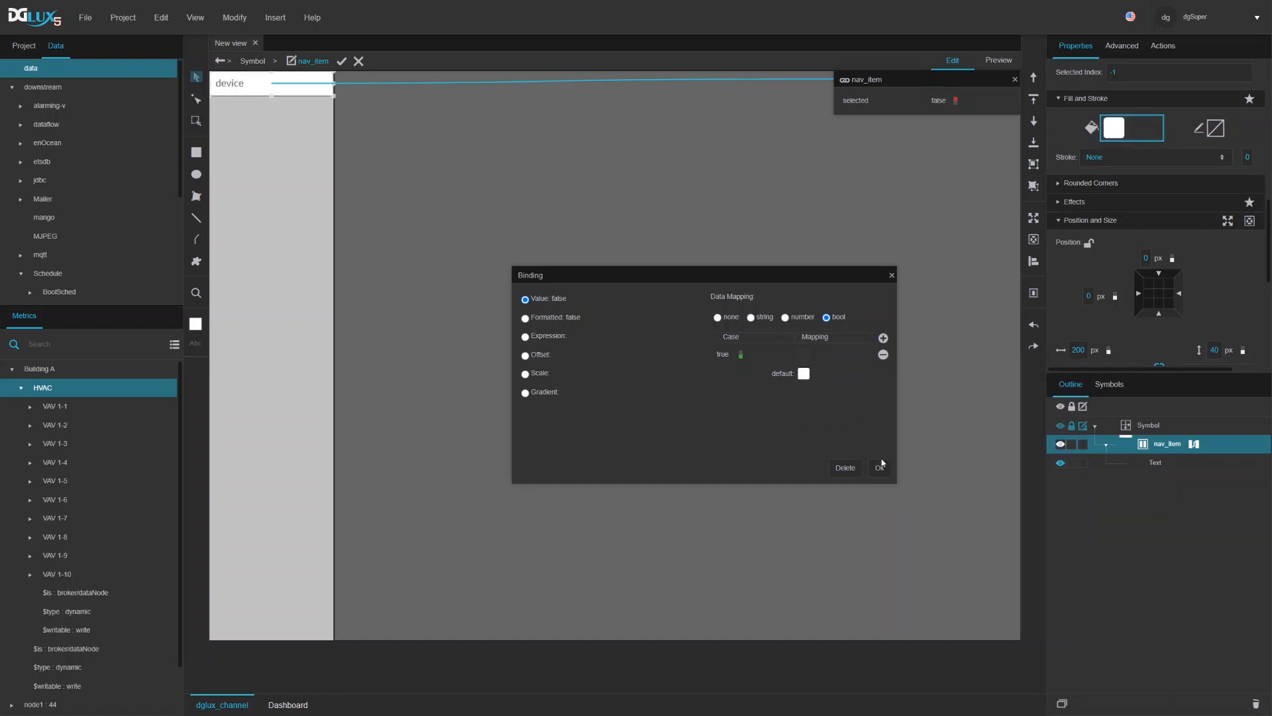
{"action": "left_click", "coordinate": [881, 467]}
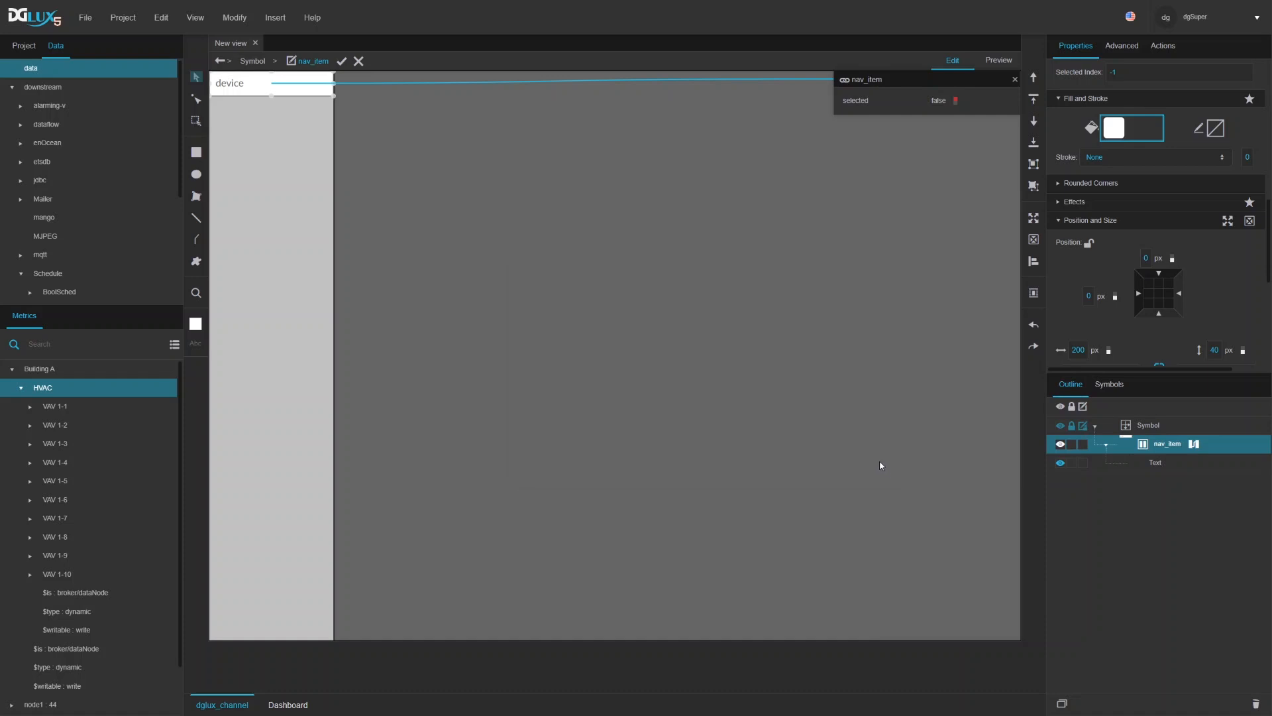
Step: Bind the Text component's font color to nav_item's selected value with a bool mapping: white for true, #333333 as default
{"action": "left_click", "coordinate": [1160, 463]}
{"action": "scroll", "coordinate": [1178, 204], "scroll_direction": "up", "scroll_amount": 1}
{"action": "mouse_move", "coordinate": [1007, 107]}
{"action": "left_click_drag", "start_coordinate": [1005, 102], "coordinate": [1242, 208]}
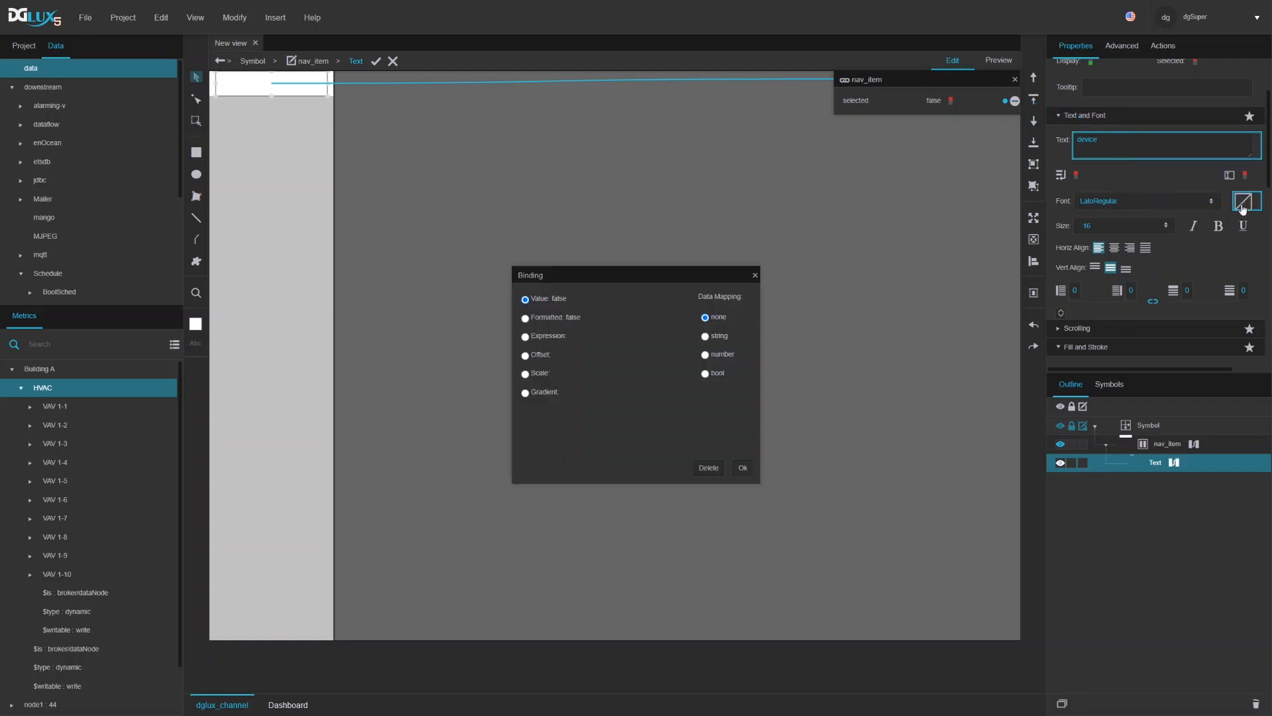
{"action": "left_click", "coordinate": [705, 373]}
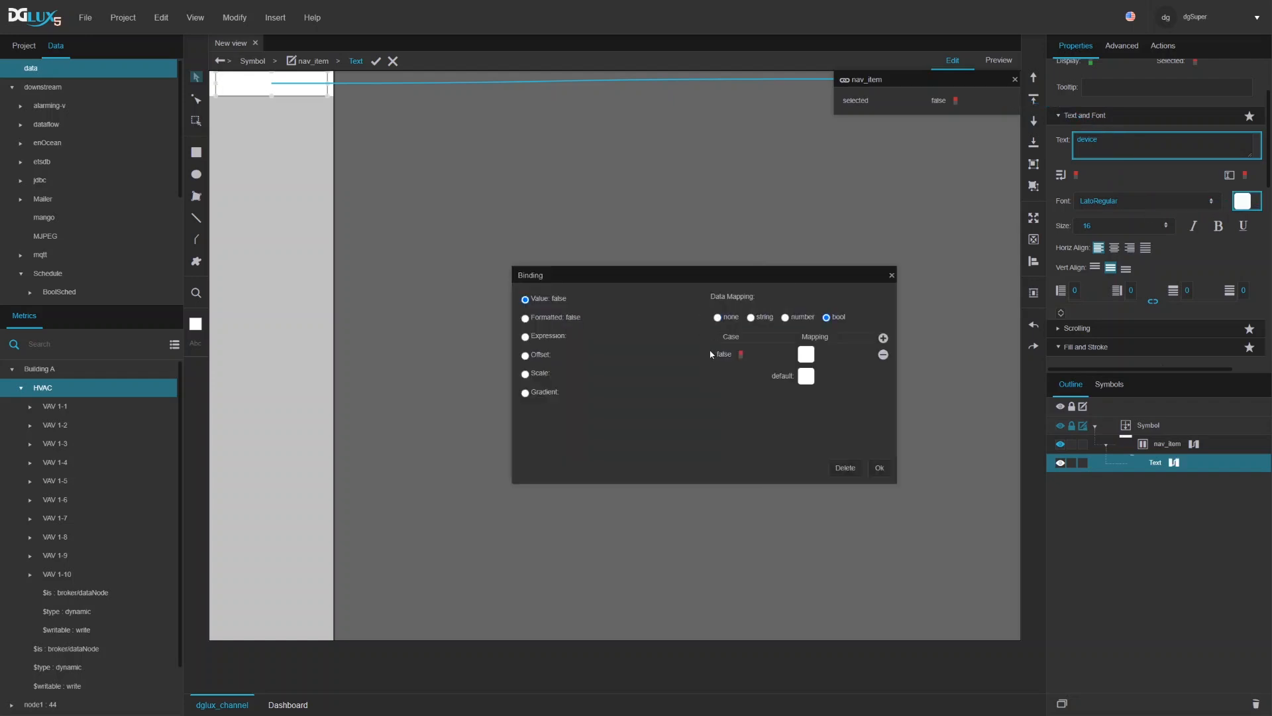
{"action": "left_click", "coordinate": [807, 374]}
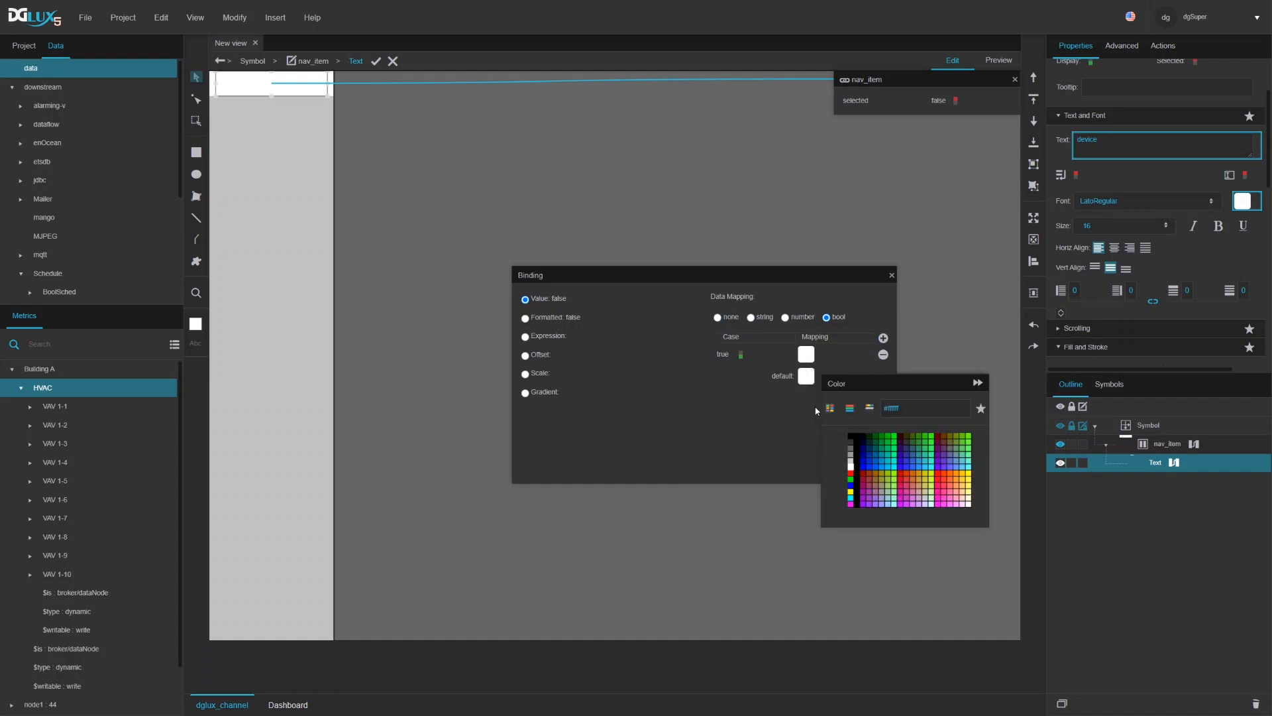
{"action": "left_click", "coordinate": [850, 438]}
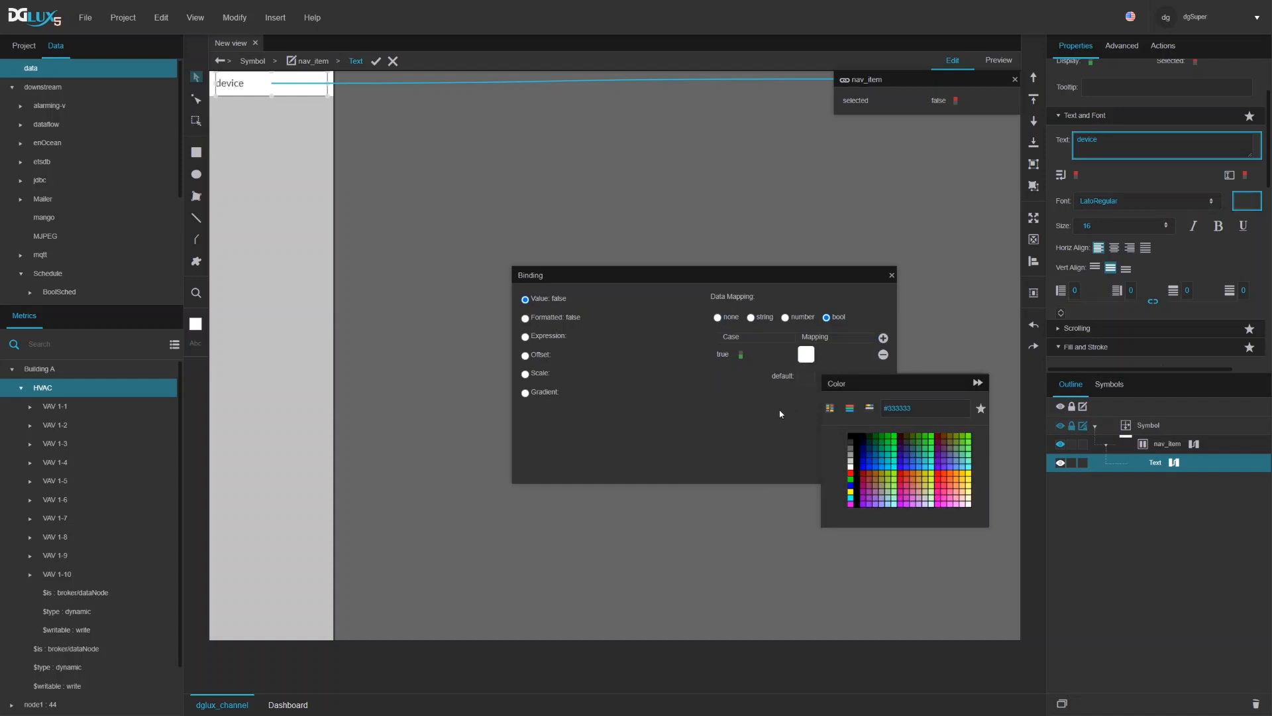
{"action": "left_click", "coordinate": [880, 468]}
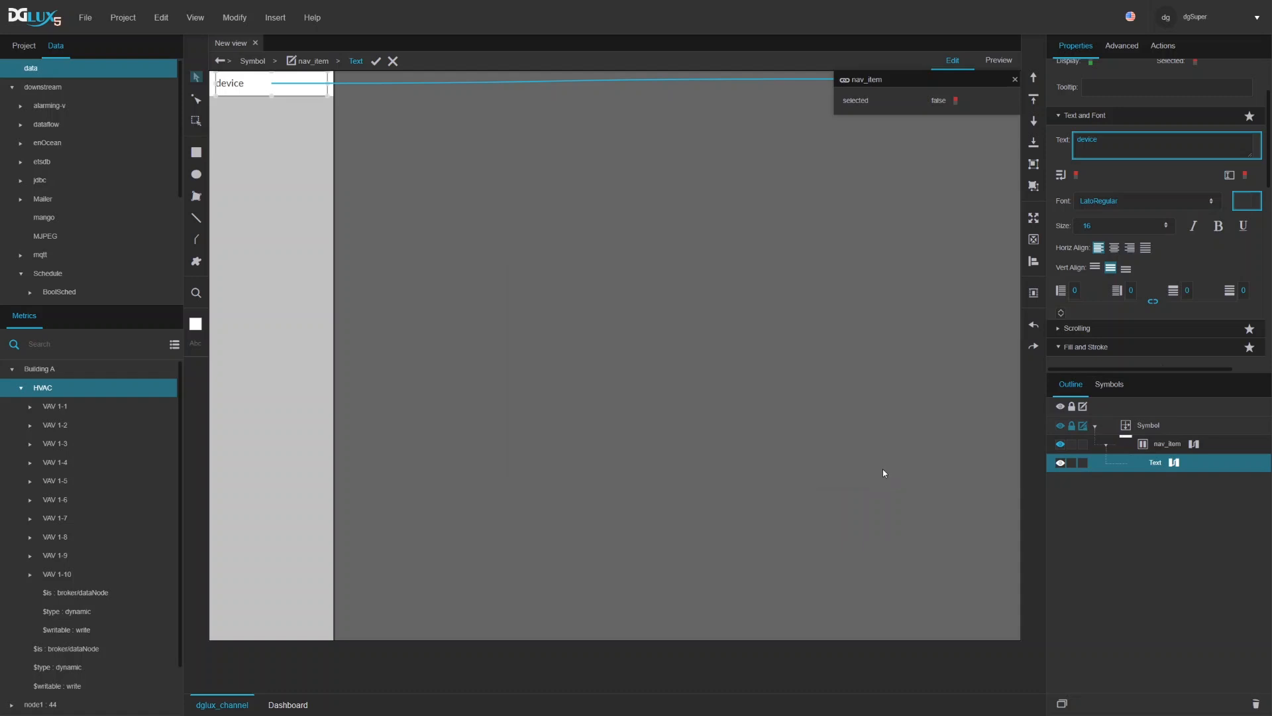
Step: Toggle nav_item's selected value repeatedly to test the fill and text color bindings
{"action": "left_click", "coordinate": [951, 102]}
{"action": "left_click", "coordinate": [951, 101]}
{"action": "left_click", "coordinate": [952, 102]}
{"action": "left_click", "coordinate": [952, 102]}
{"action": "left_click", "coordinate": [951, 102]}
{"action": "left_click", "coordinate": [952, 102]}
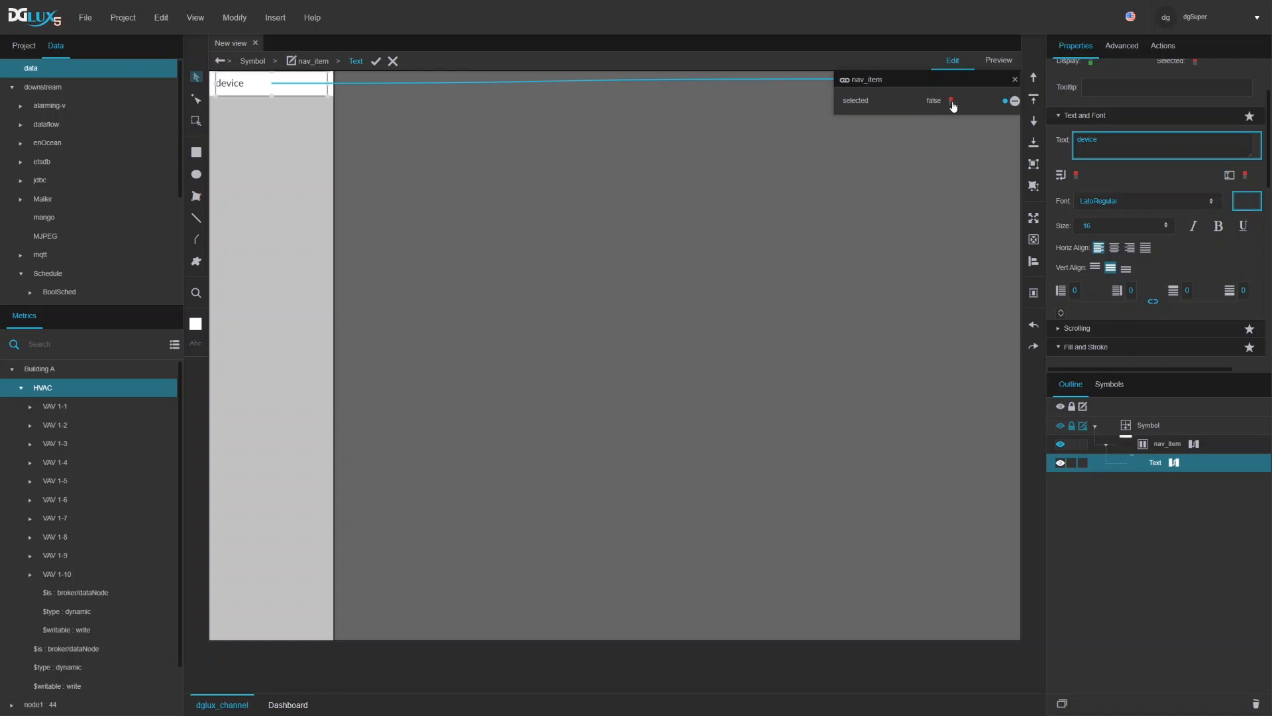
Step: Set nav_item's cursor to the pointing hand, then apply the symbol edits and close its binding window
{"action": "left_click", "coordinate": [1161, 444]}
{"action": "scroll", "coordinate": [1170, 217], "scroll_direction": "up", "scroll_amount": 3}
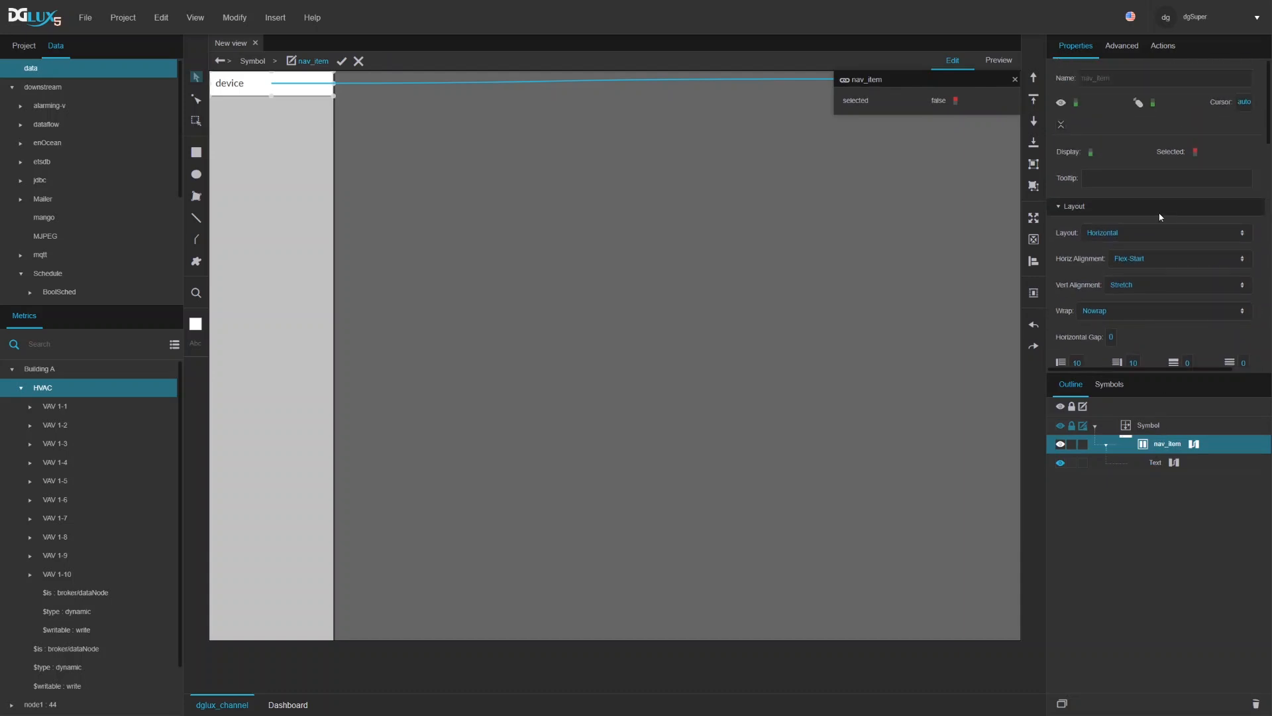
{"action": "left_click", "coordinate": [1244, 101]}
{"action": "left_click", "coordinate": [1185, 133]}
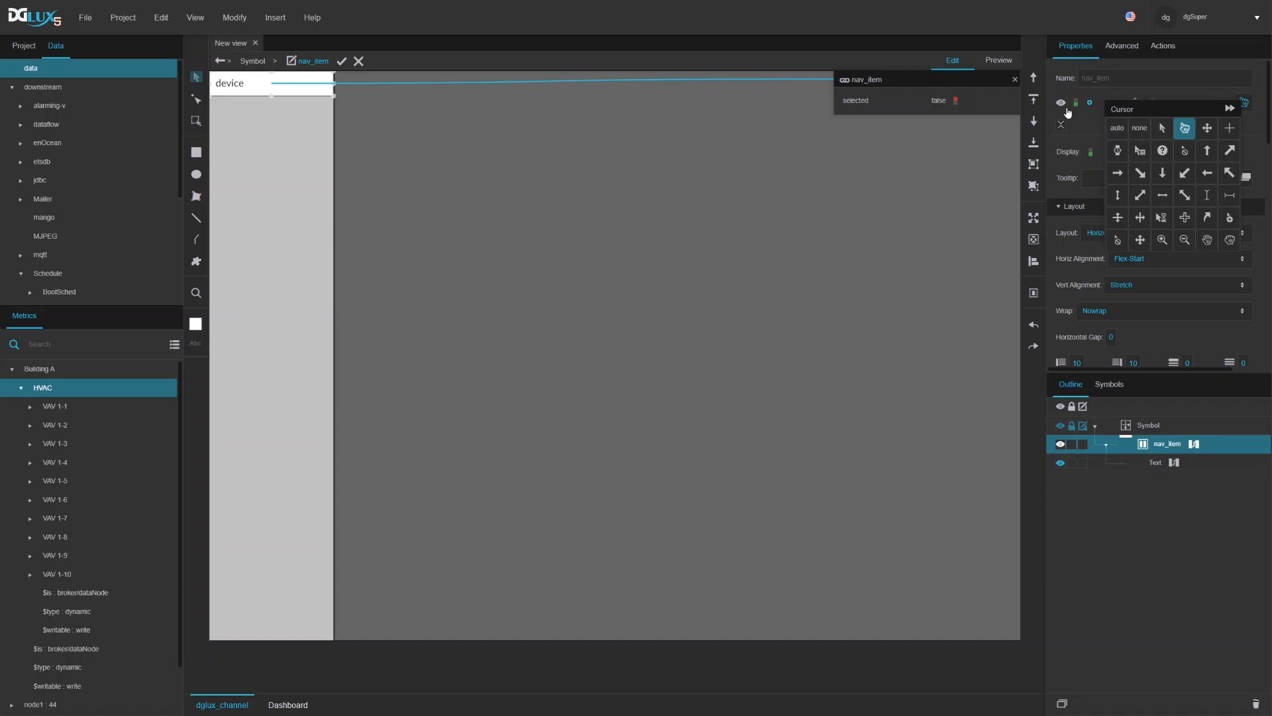
{"action": "left_click", "coordinate": [1022, 93]}
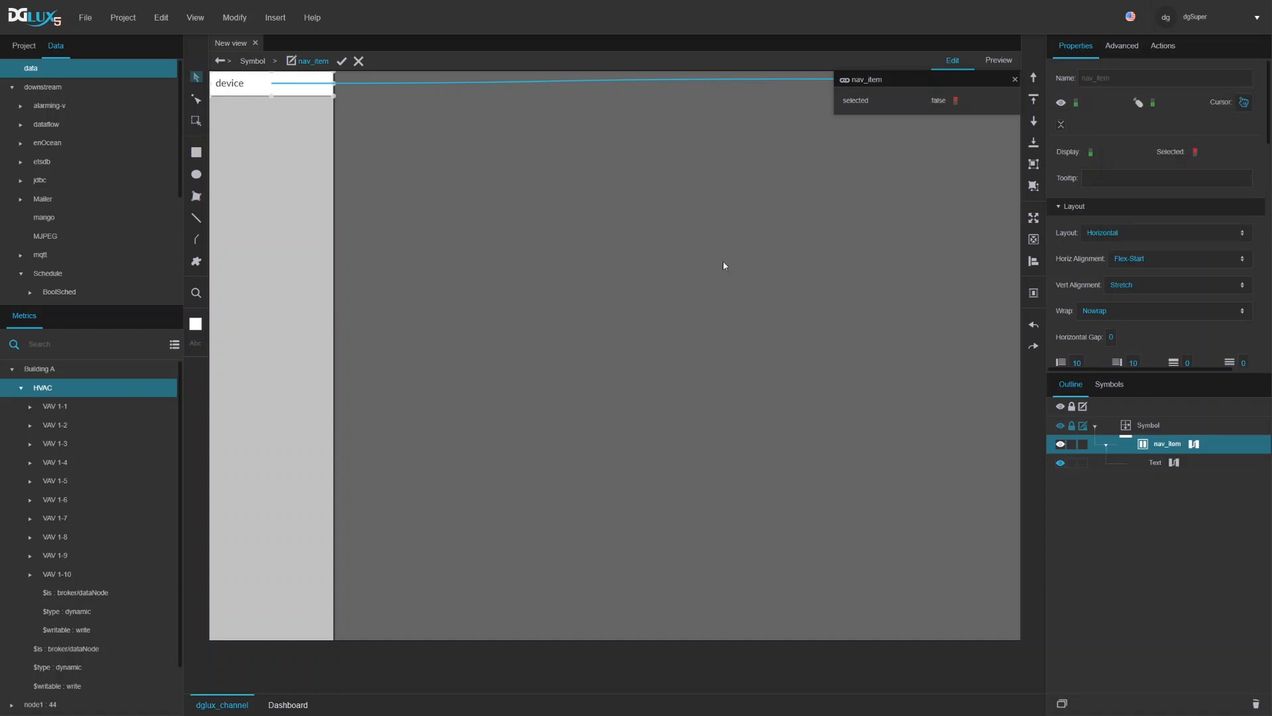
{"action": "left_click", "coordinate": [342, 61]}
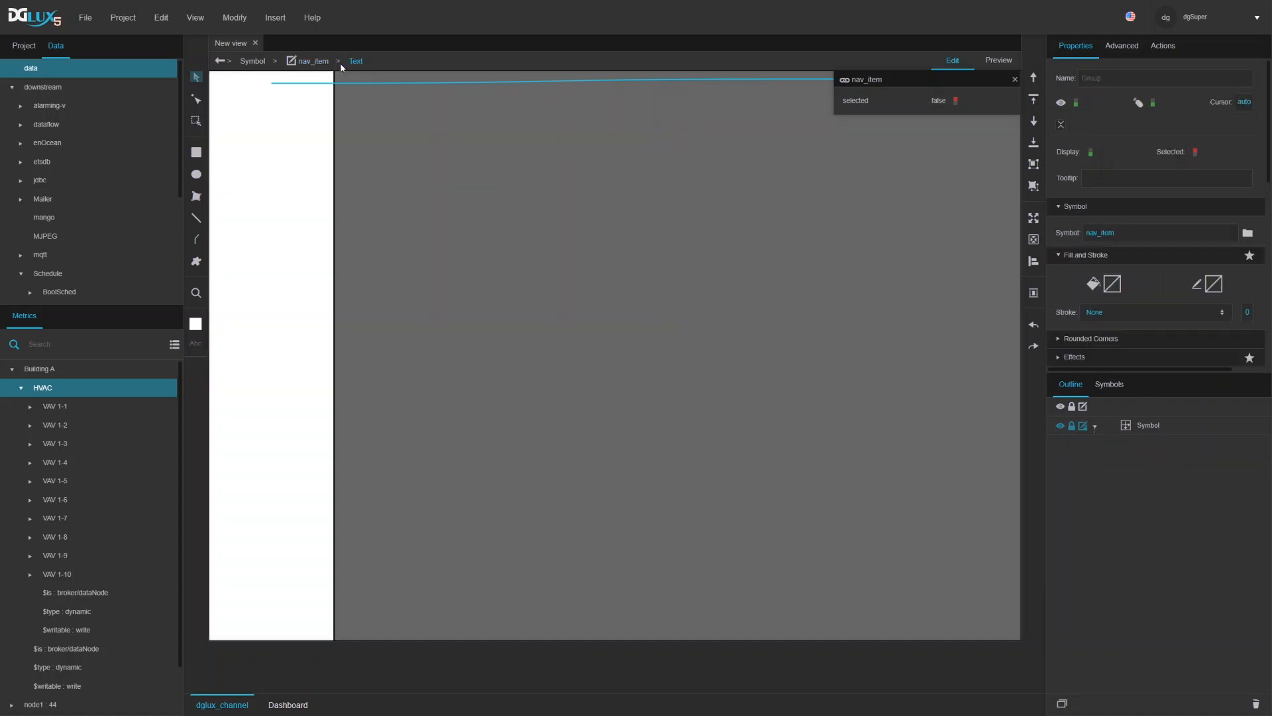
{"action": "left_click", "coordinate": [1014, 79]}
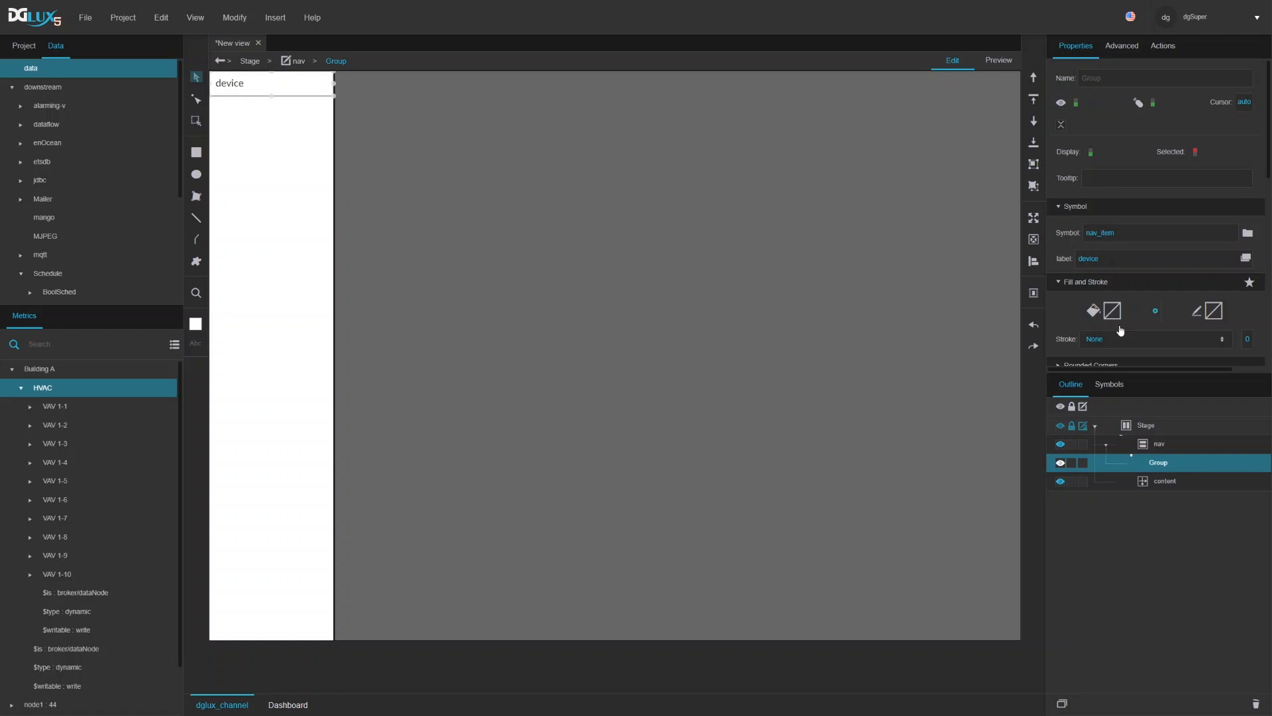
Step: Delete the nav_item instance from nav and assign the nav_item symbol to nav's repeater instead
{"action": "left_click", "coordinate": [1159, 462]}
{"action": "left_click", "coordinate": [1256, 704]}
{"action": "left_click", "coordinate": [1161, 450]}
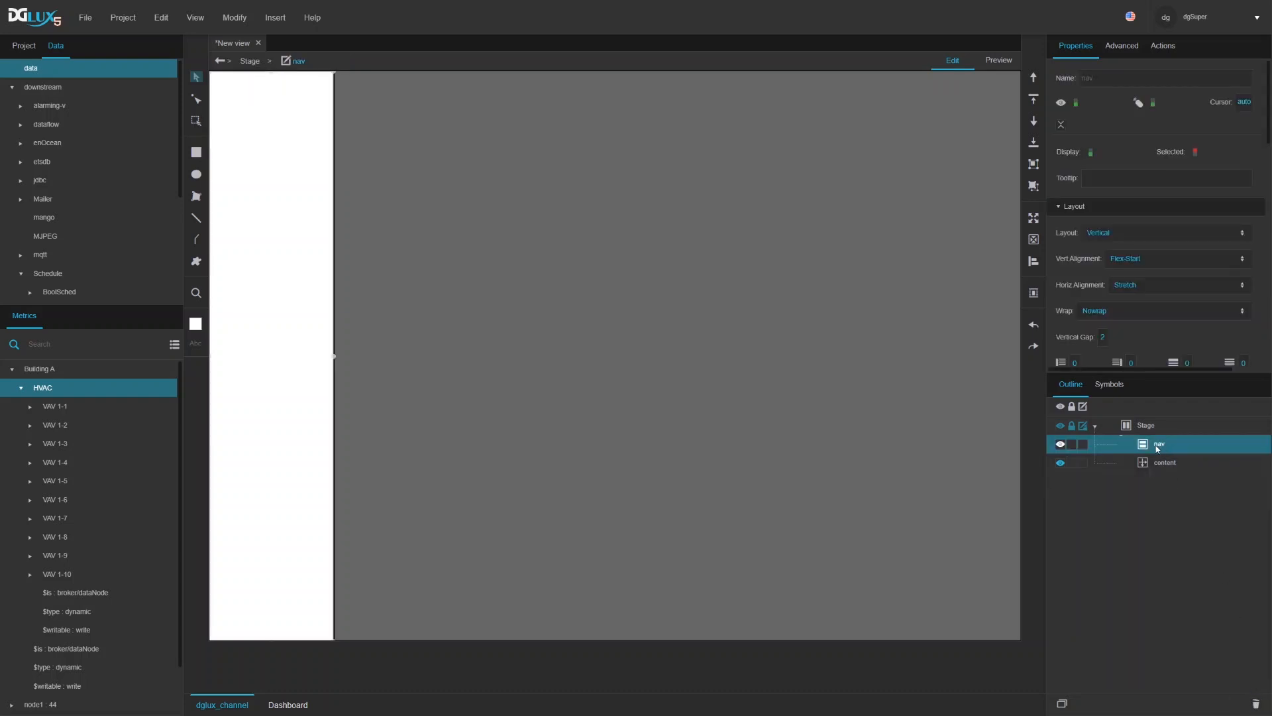
{"action": "scroll", "coordinate": [1101, 244], "scroll_direction": "down", "scroll_amount": 4}
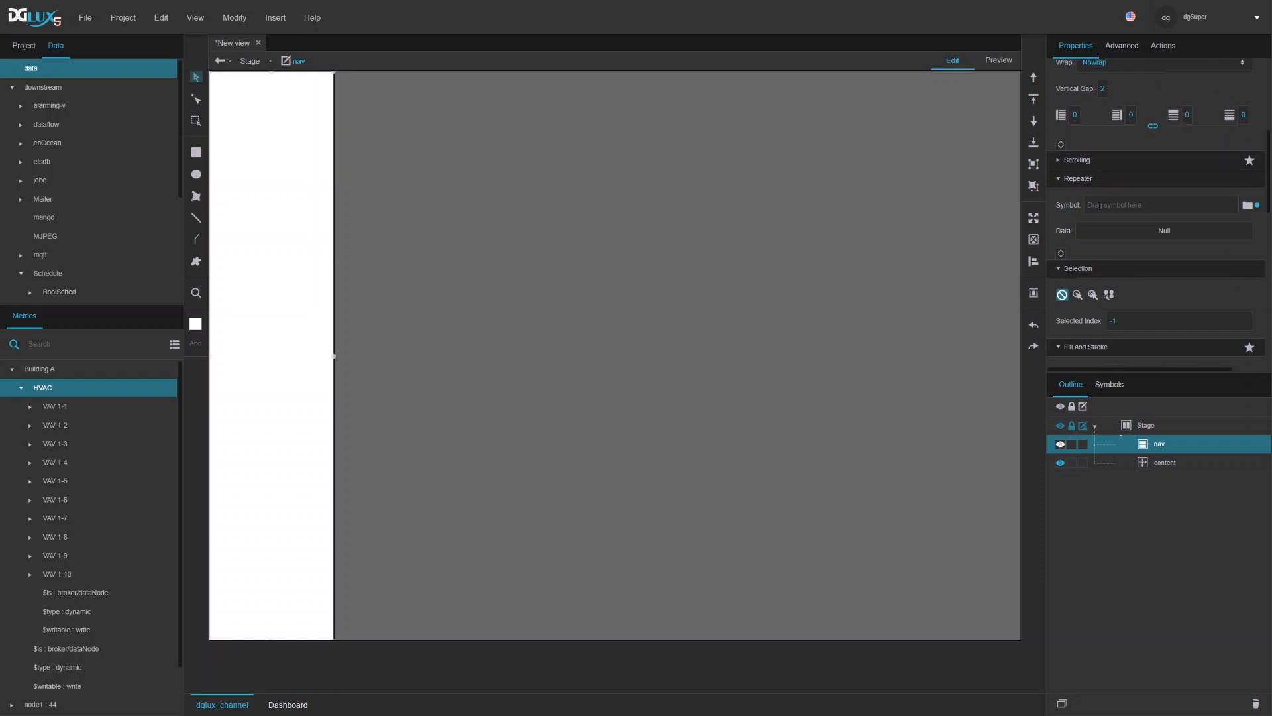
{"action": "left_click", "coordinate": [1108, 387]}
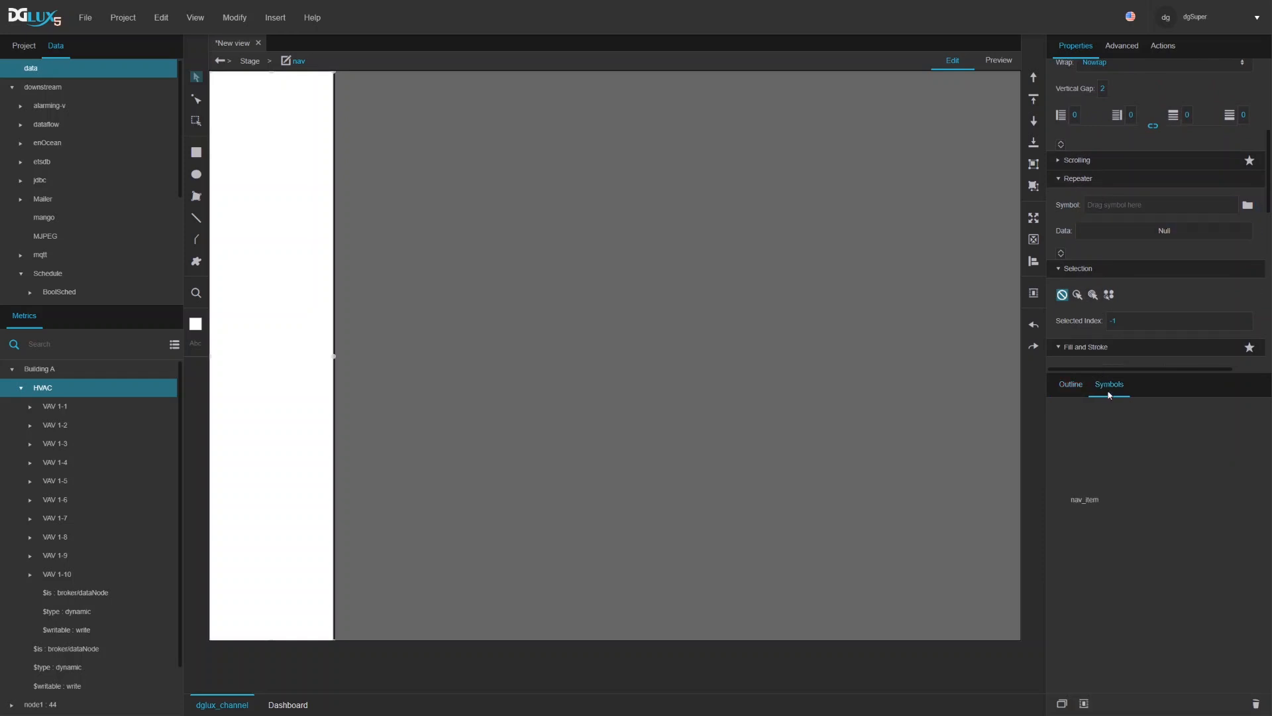
{"action": "left_click_drag", "start_coordinate": [1086, 503], "coordinate": [1122, 211]}
{"action": "left_click", "coordinate": [1065, 385]}
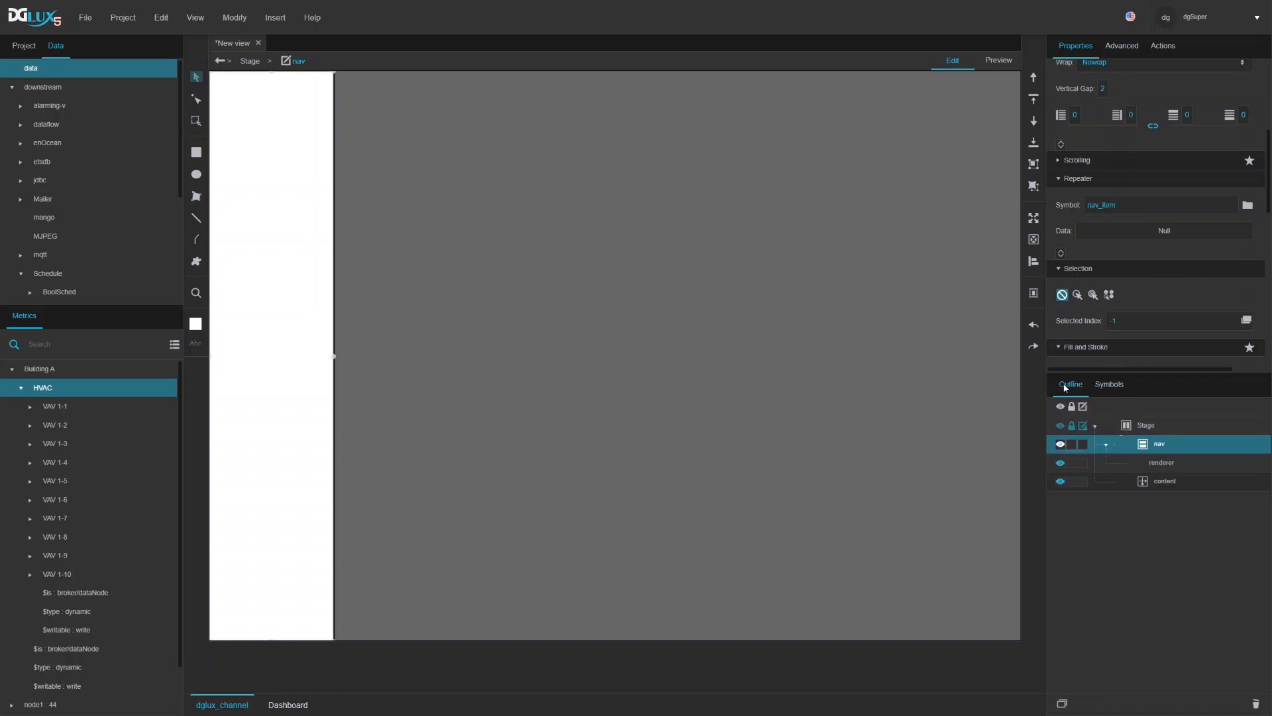
Step: Open nav's dataflow and add a List Node block to it
{"action": "left_click", "coordinate": [1096, 239]}
{"action": "right_click", "coordinate": [1156, 444]}
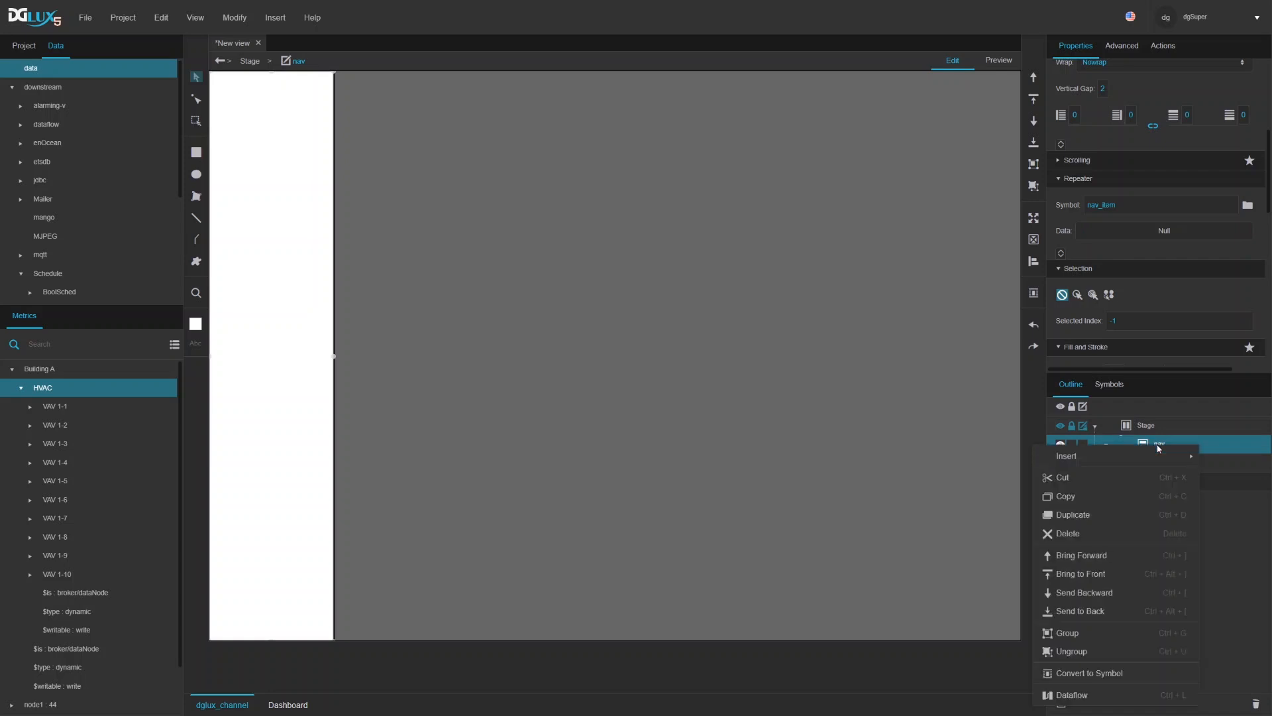
{"action": "left_click", "coordinate": [1073, 693]}
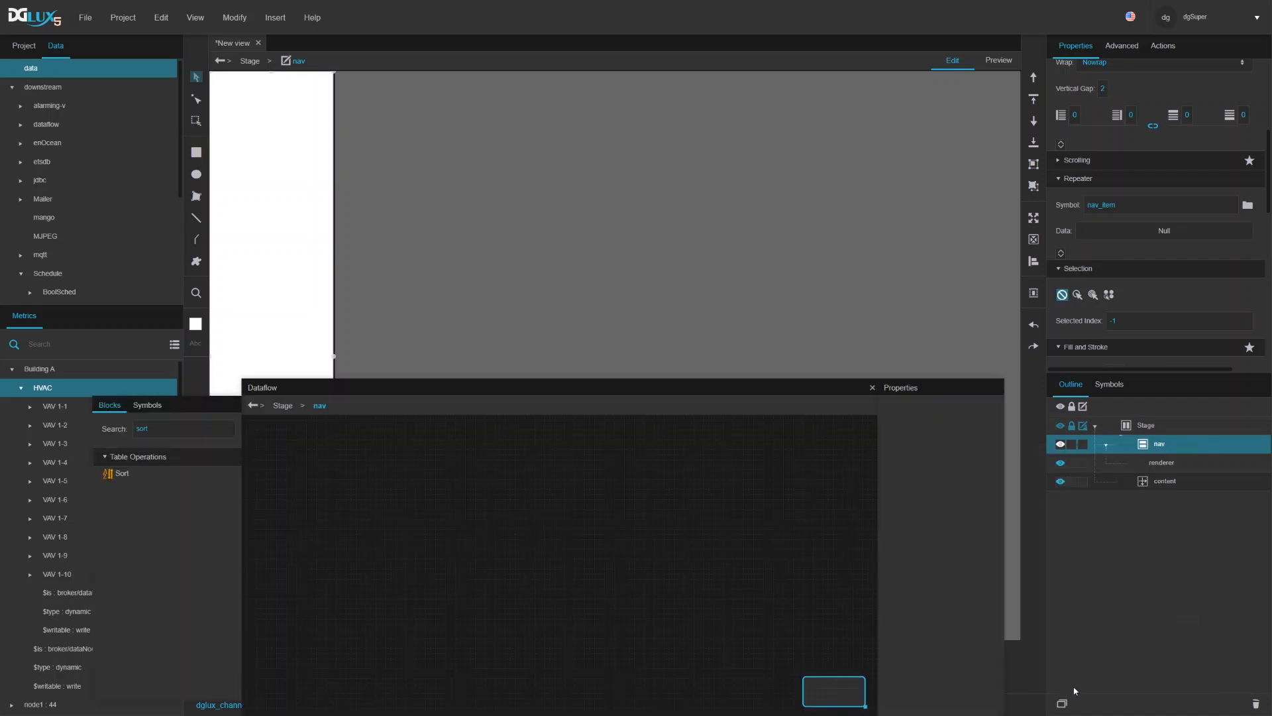
{"action": "left_click_drag", "start_coordinate": [619, 384], "coordinate": [763, 342]}
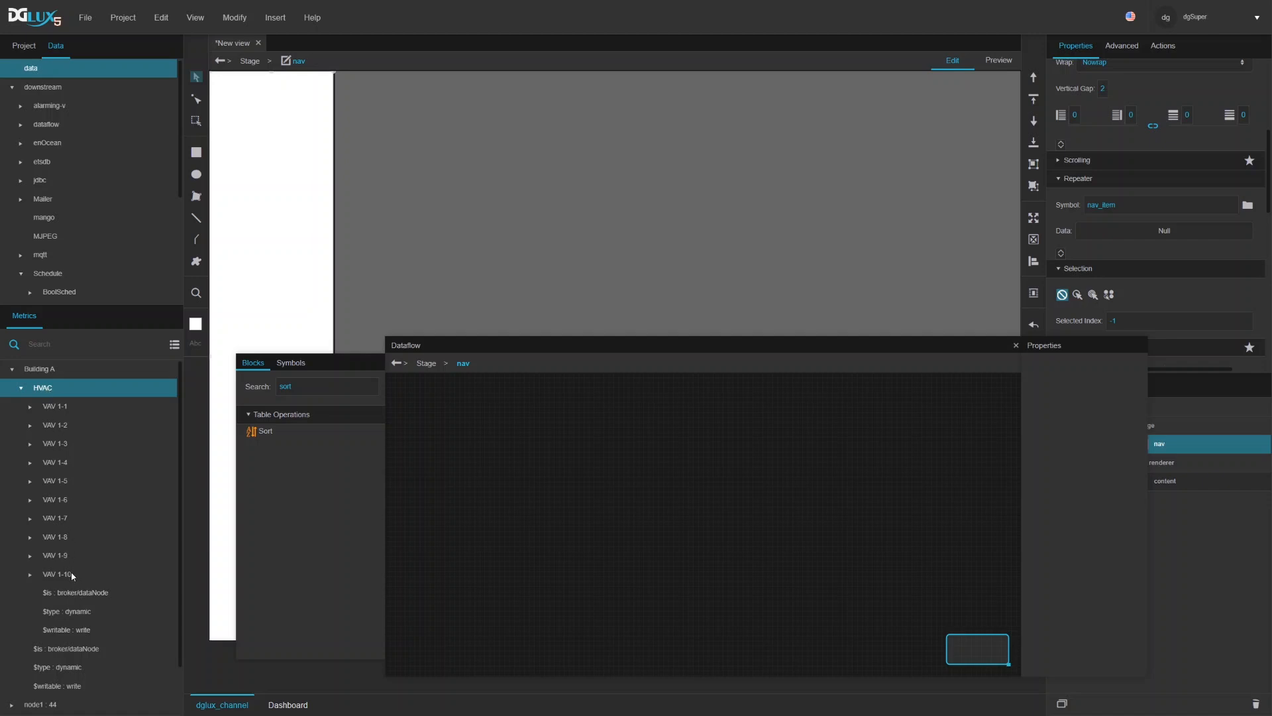
{"action": "double_click", "coordinate": [299, 389]}
{"action": "type", "text": "list"}
{"action": "left_click_drag", "start_coordinate": [288, 459], "coordinate": [441, 395]}
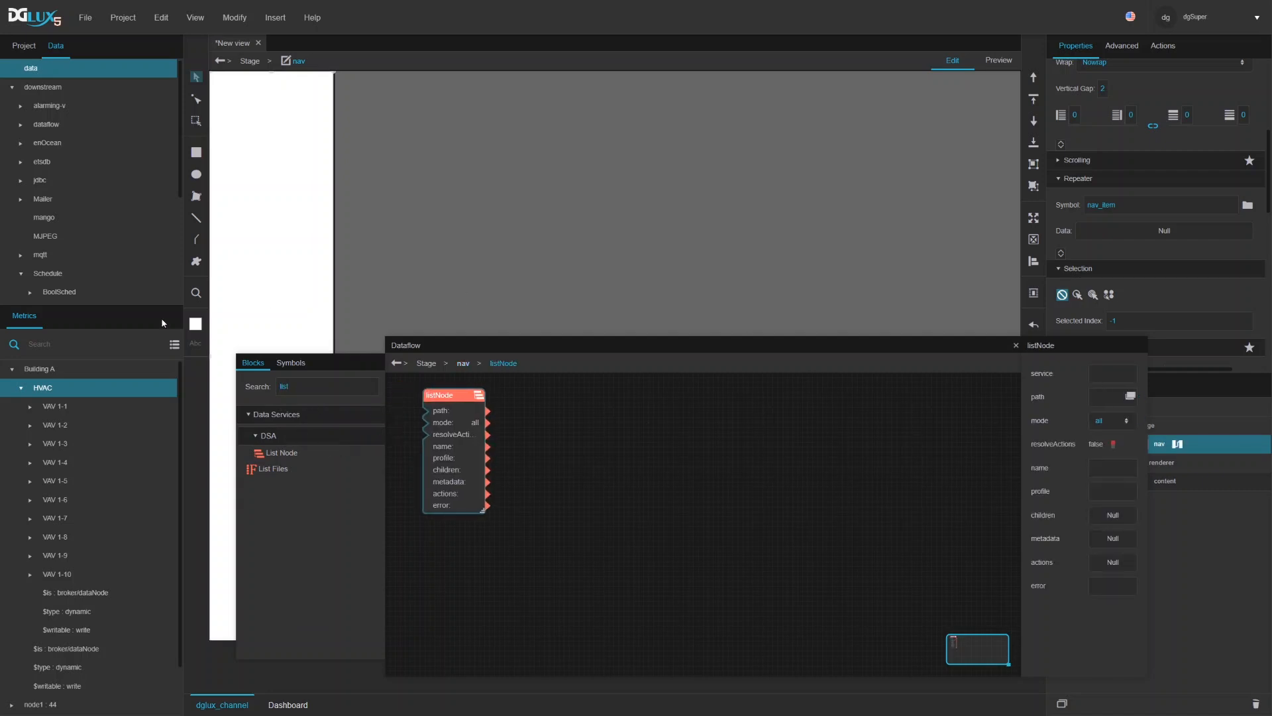
Step: Set the List Node's path to /data/Building A/HVAC, copied from the metrics tree, and inspect its children table
{"action": "left_click_drag", "start_coordinate": [49, 389], "coordinate": [1106, 402]}
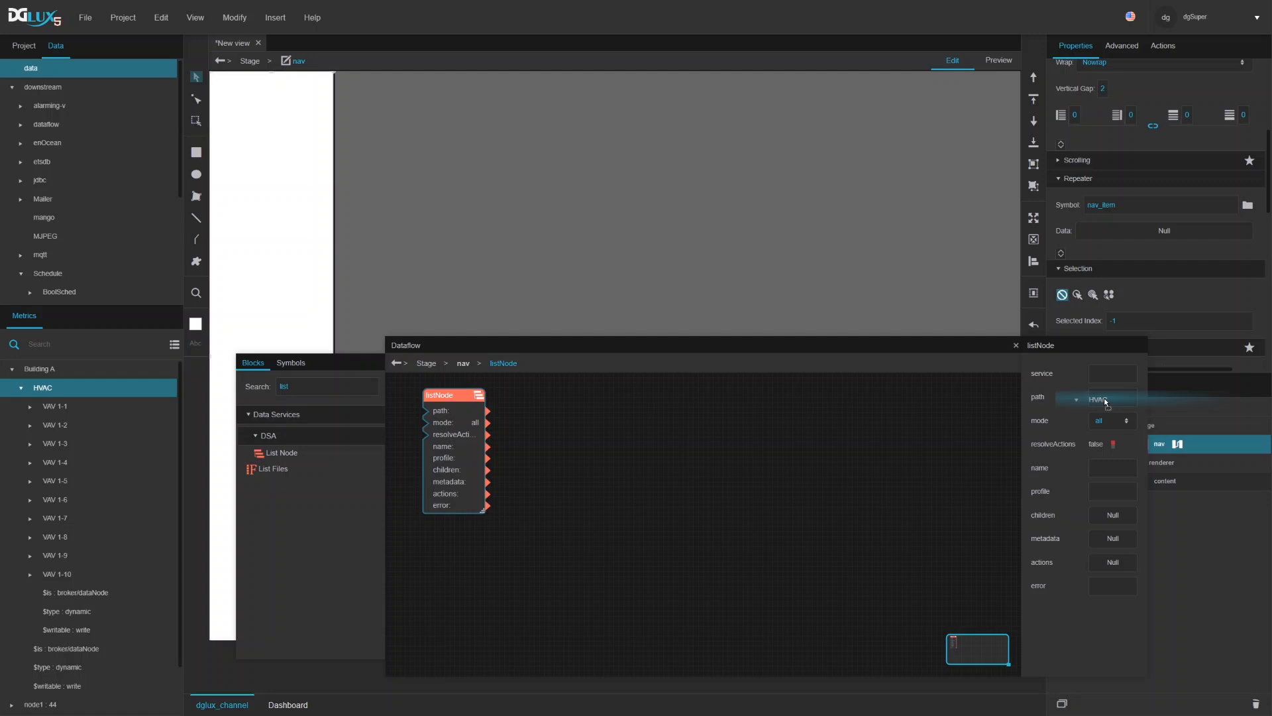
{"action": "left_click_drag", "start_coordinate": [1106, 401], "coordinate": [37, 345]}
{"action": "key", "text": "ctrl+c"}
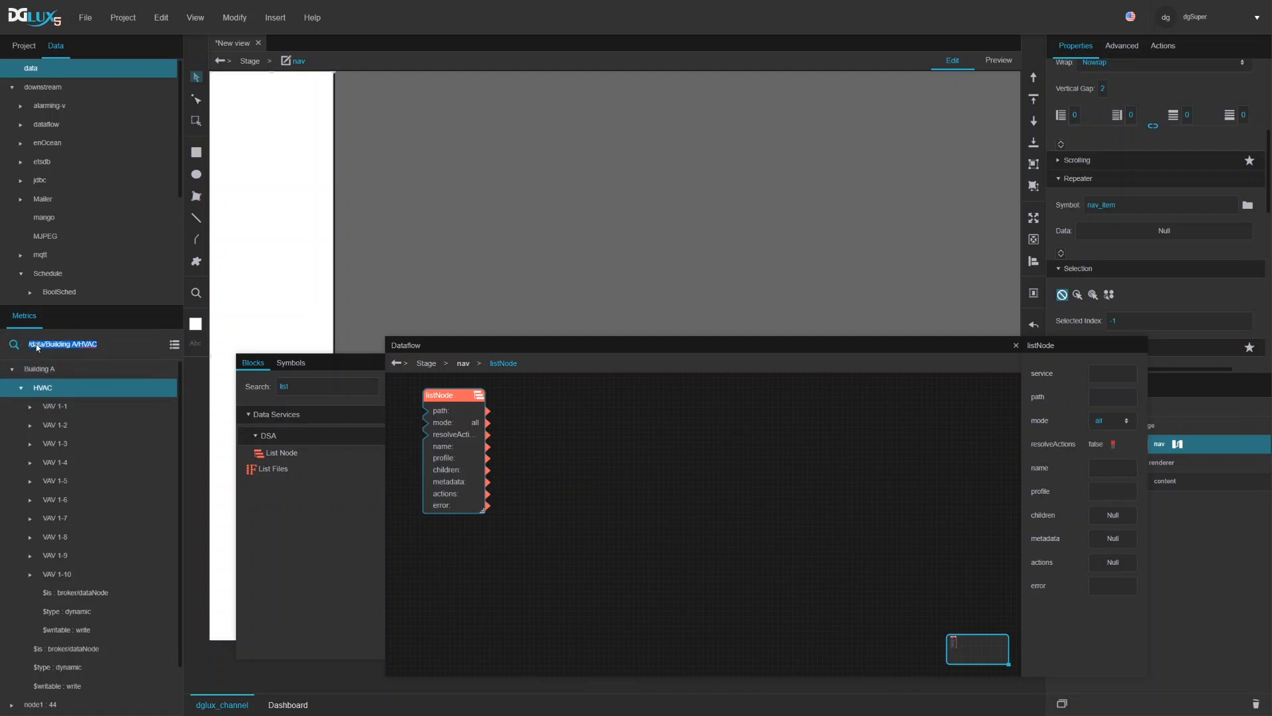
{"action": "key", "text": "BackSpace"}
{"action": "left_click", "coordinate": [1125, 405]}
{"action": "key", "text": "ctrl+v"}
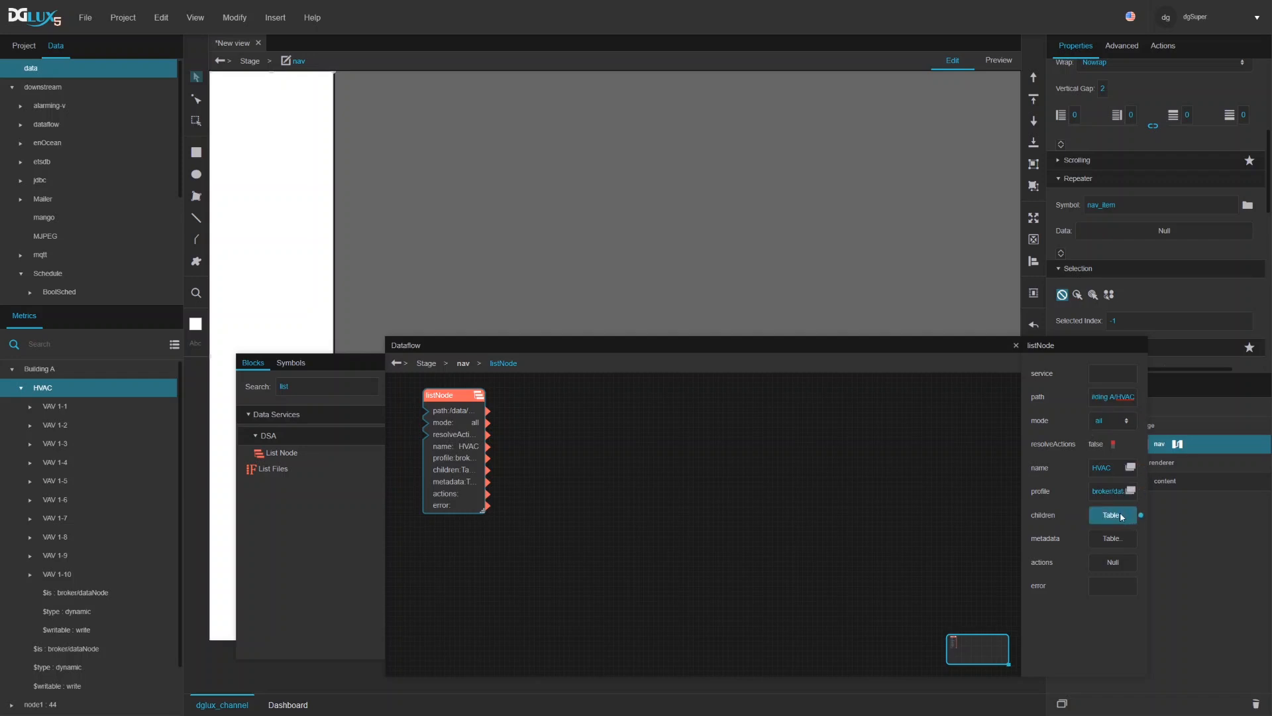
{"action": "left_click", "coordinate": [1113, 515]}
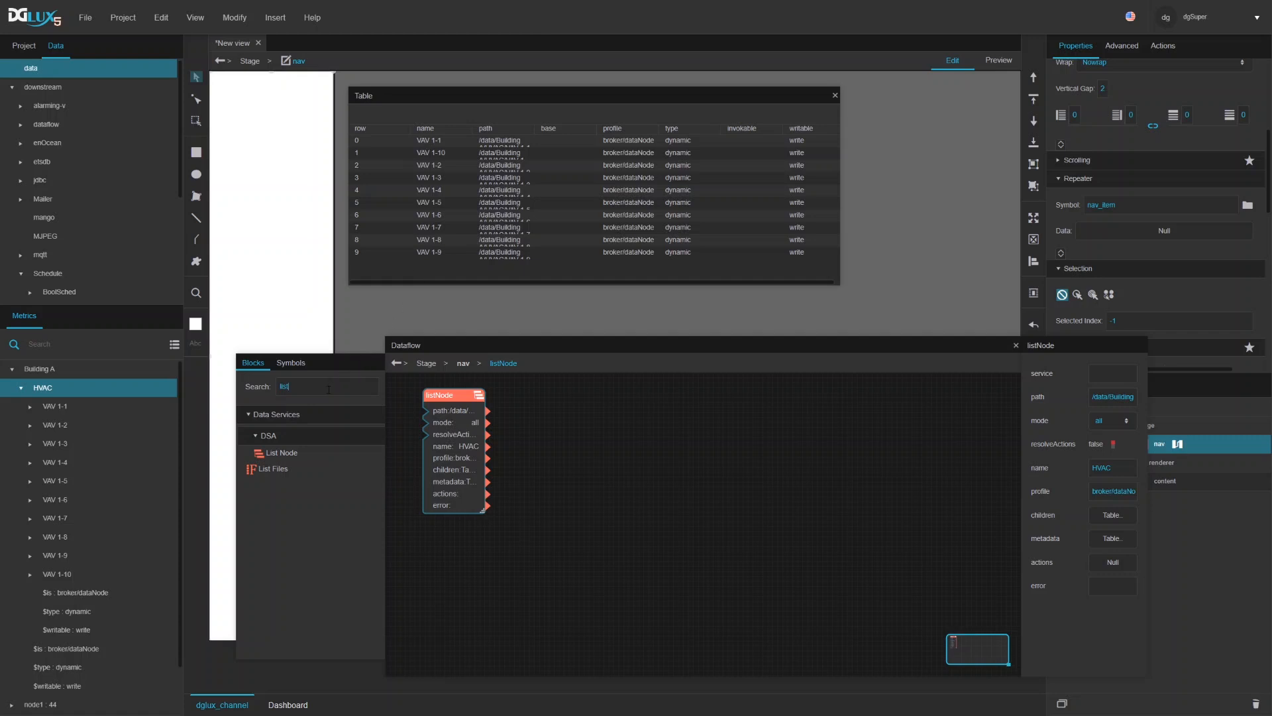
Step: Add a table Sort block to nav's dataflow and connect the List Node's children output to its input
{"action": "key", "text": "ctrl+a"}
{"action": "key", "text": "BackSpace"}
{"action": "type", "text": "sort"}
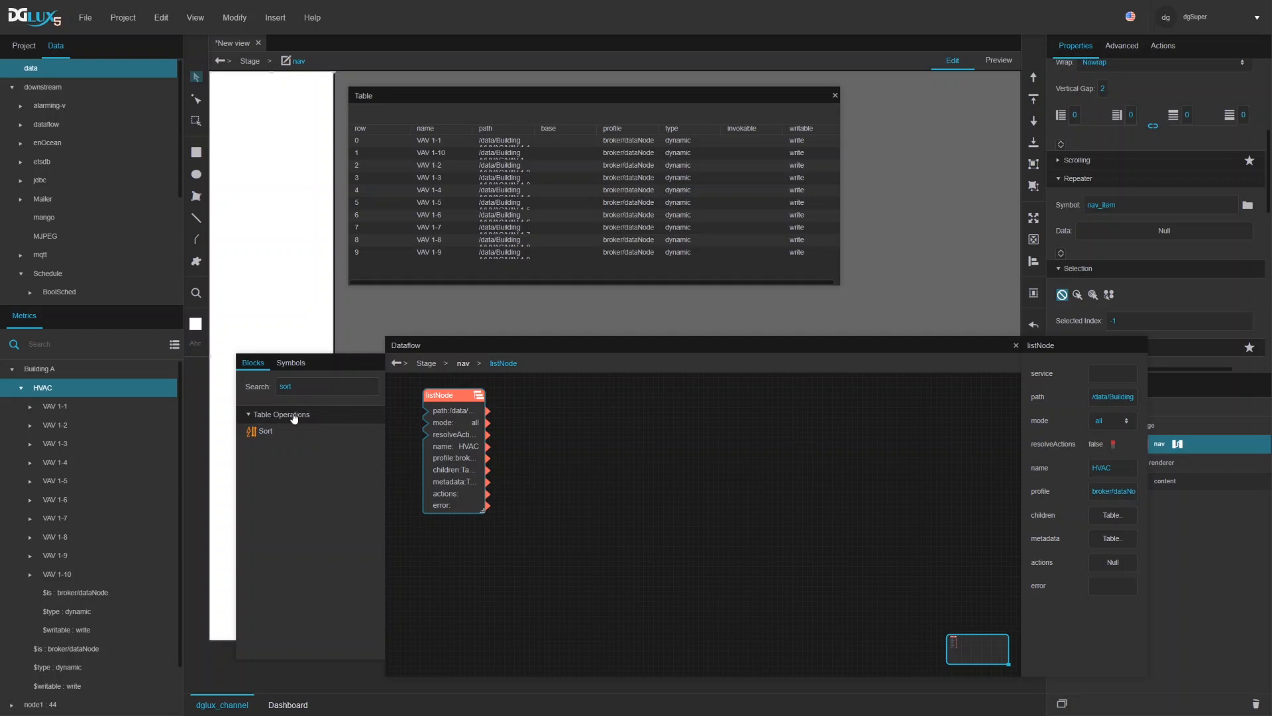
{"action": "left_click_drag", "start_coordinate": [262, 432], "coordinate": [525, 399]}
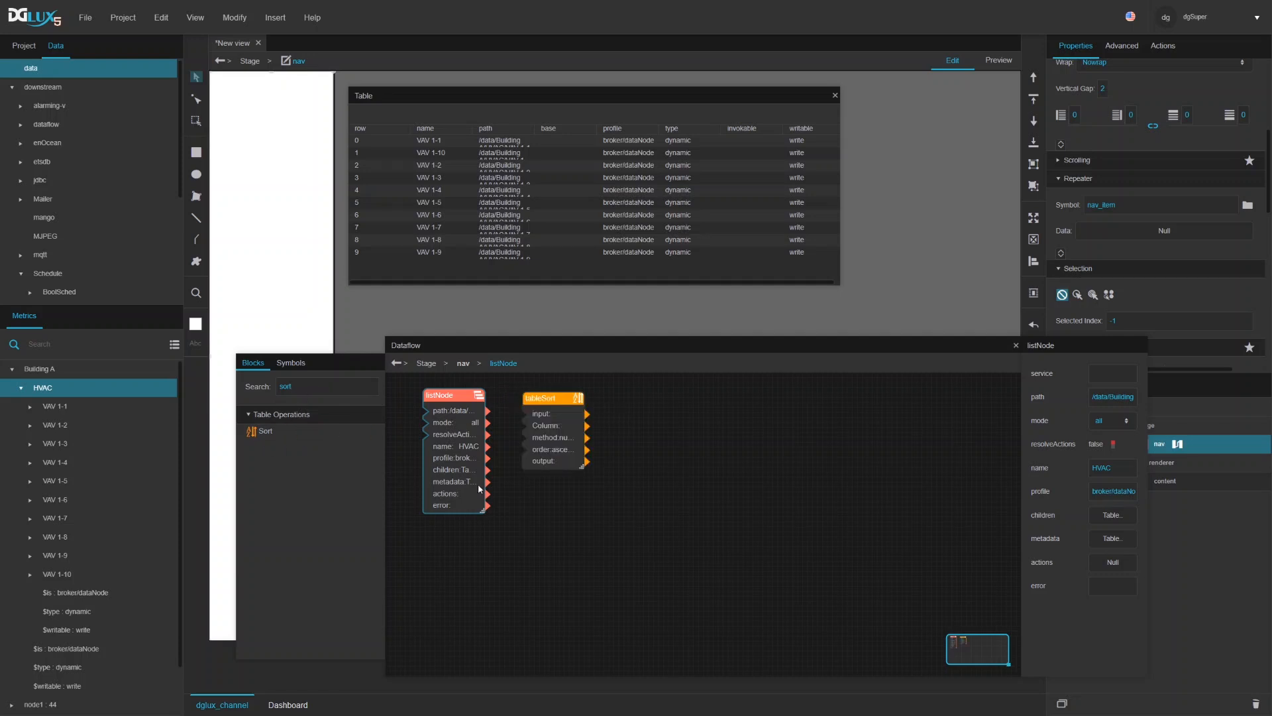
{"action": "left_click_drag", "start_coordinate": [487, 469], "coordinate": [513, 399]}
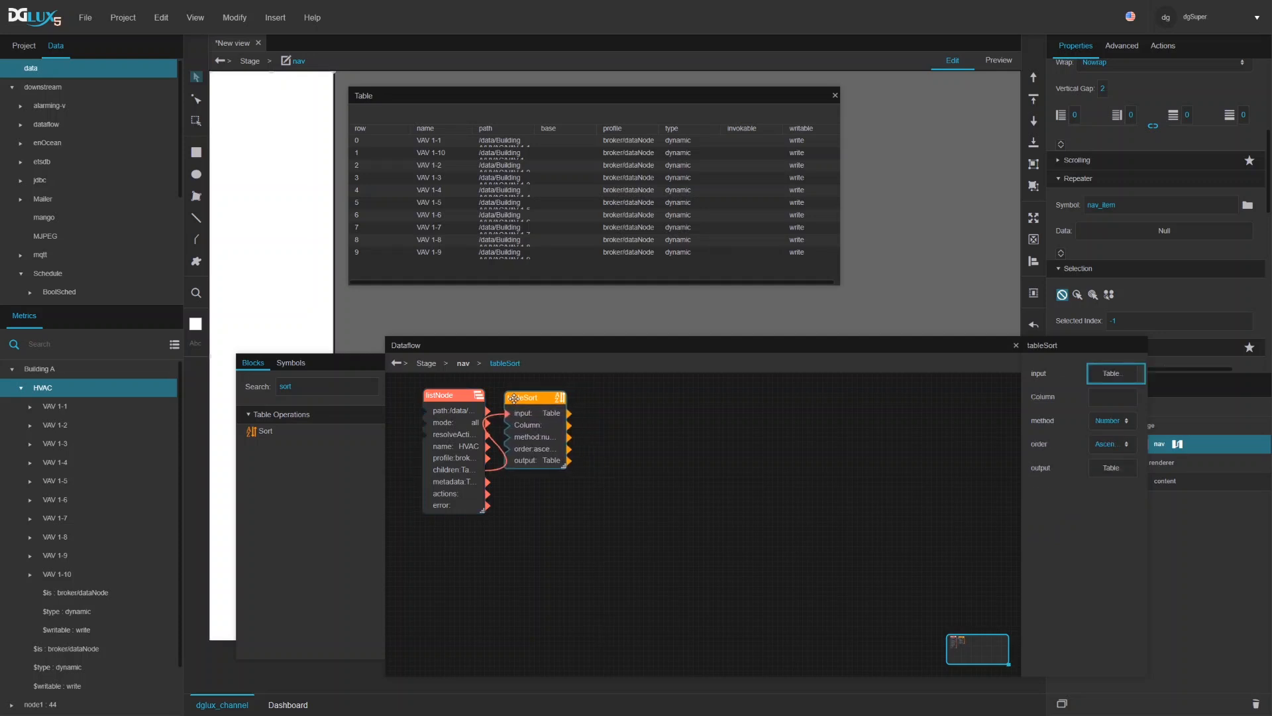
Step: Configure the Sort block to sort by the name column in descending order, trying the String method and settling on Mixed
{"action": "left_click", "coordinate": [836, 96]}
{"action": "left_click", "coordinate": [1104, 396]}
{"action": "type", "text": "name"}
{"action": "key", "text": "Return"}
{"action": "left_click", "coordinate": [1100, 440]}
{"action": "left_click", "coordinate": [1103, 479]}
{"action": "left_click", "coordinate": [1108, 421]}
{"action": "left_click", "coordinate": [1120, 456]}
{"action": "left_click", "coordinate": [1117, 426]}
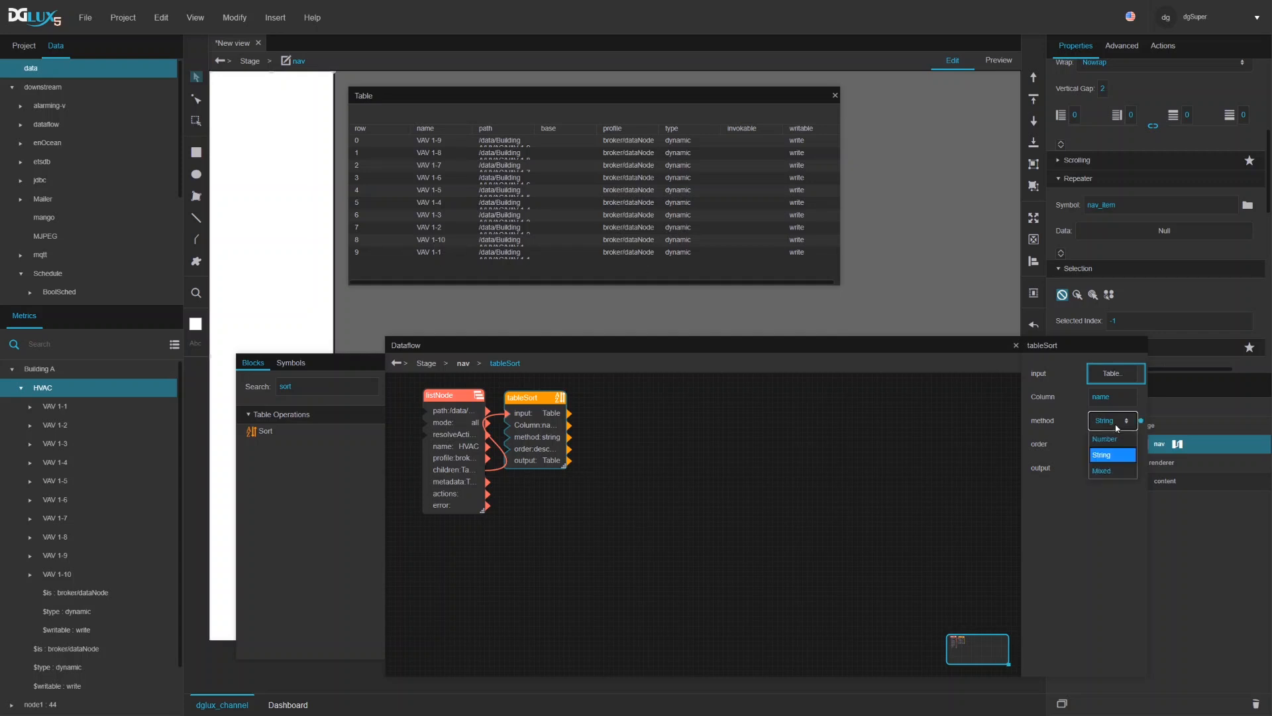
{"action": "left_click", "coordinate": [1104, 471]}
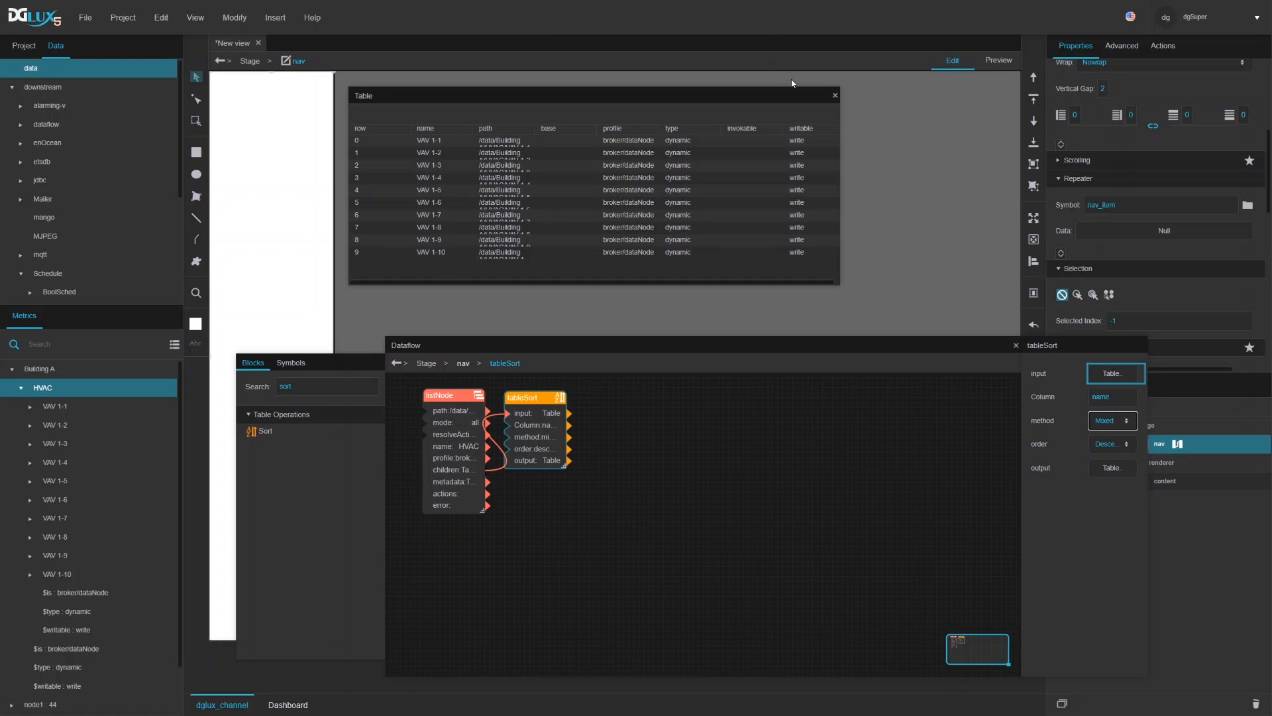
Step: Bind the Sort block's output table to nav's repeater data and close the table and dataflow windows
{"action": "left_click", "coordinate": [835, 95]}
{"action": "left_click_drag", "start_coordinate": [556, 460], "coordinate": [1113, 237]}
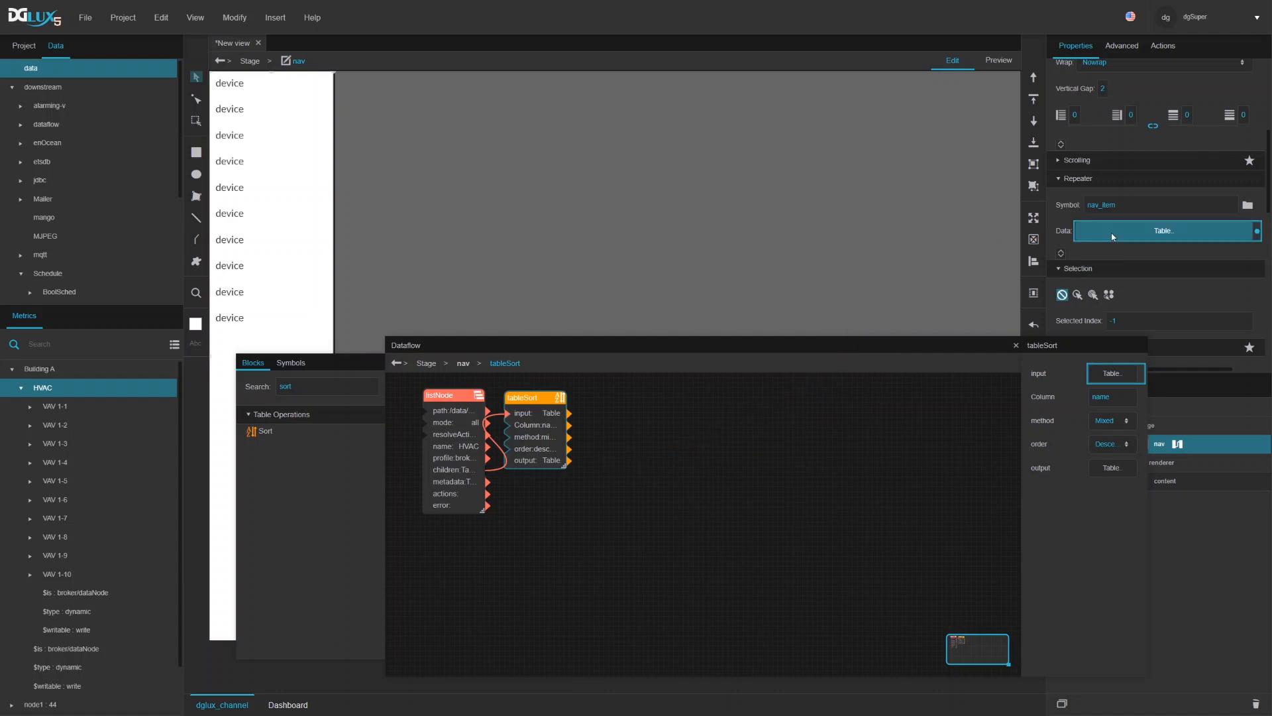
{"action": "left_click", "coordinate": [1015, 345]}
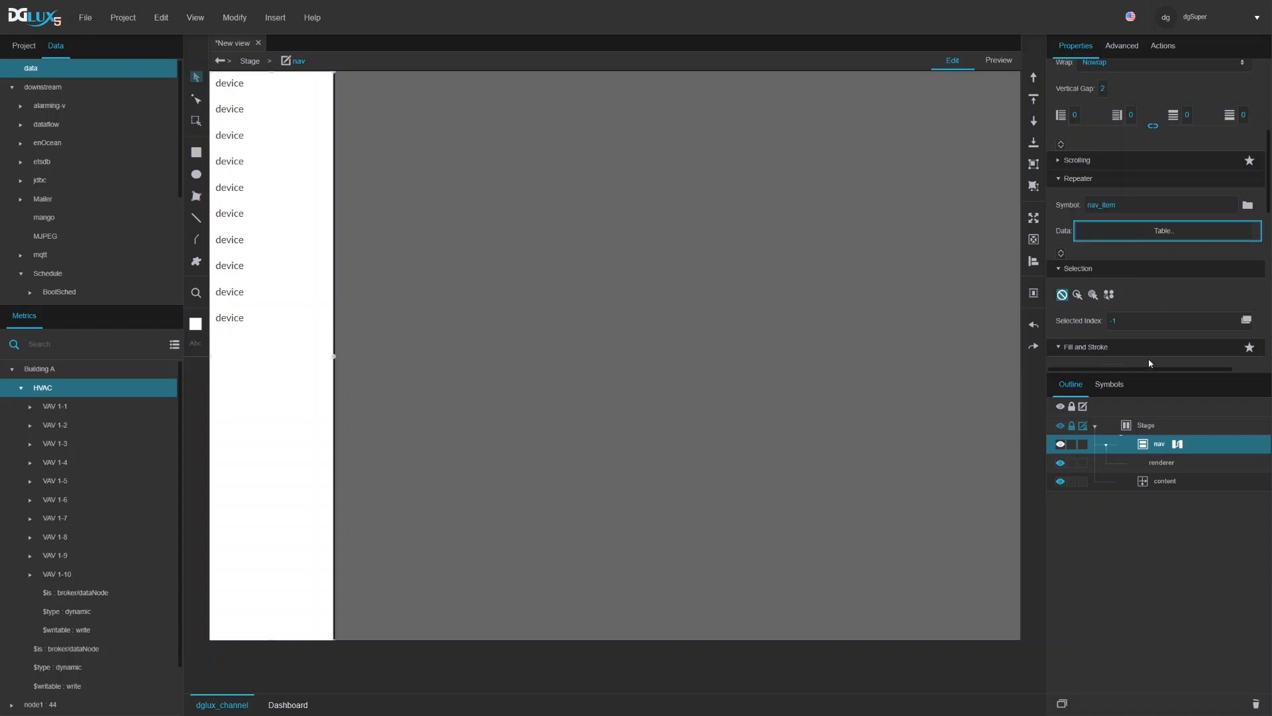
Step: Set the label of nav's renderer to ABC as a test
{"action": "left_click", "coordinate": [1160, 467]}
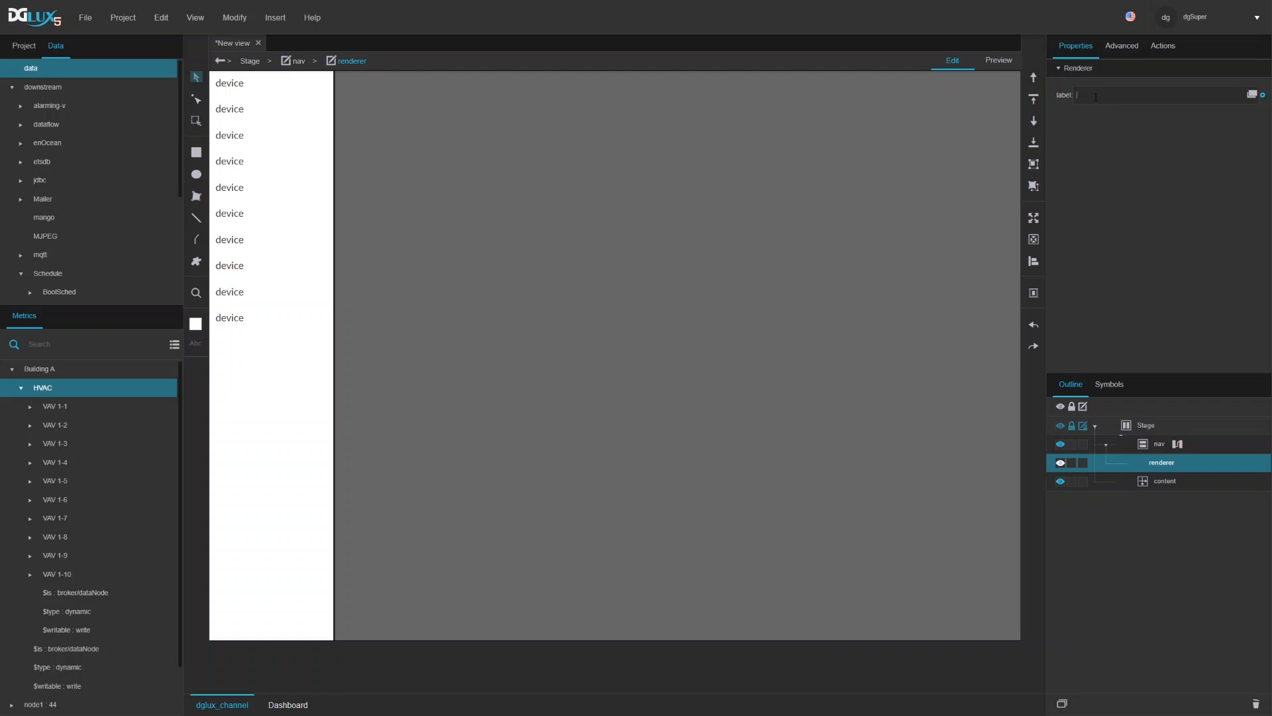
{"action": "type", "text": "ABC"}
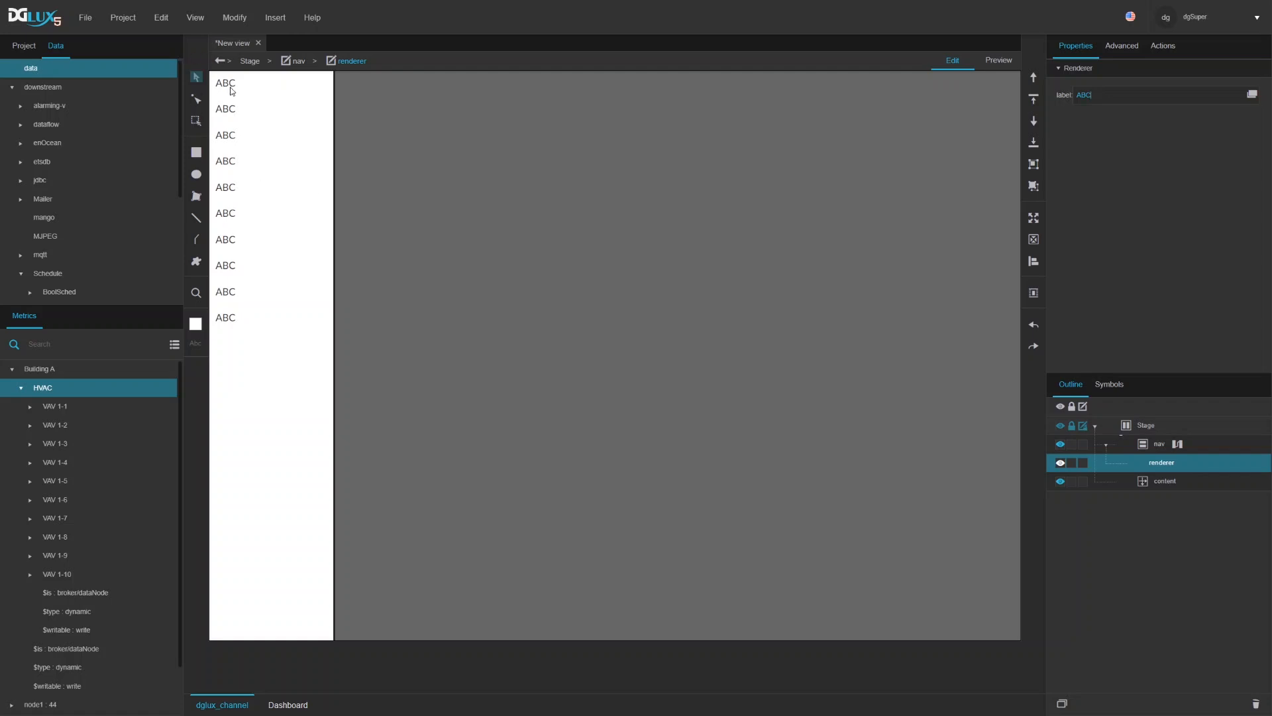
Step: Open nav's repeater data table and try binding the renderer's label to the name cell of row 0
{"action": "left_click", "coordinate": [1161, 445]}
{"action": "scroll", "coordinate": [1094, 263], "scroll_direction": "down", "scroll_amount": 4}
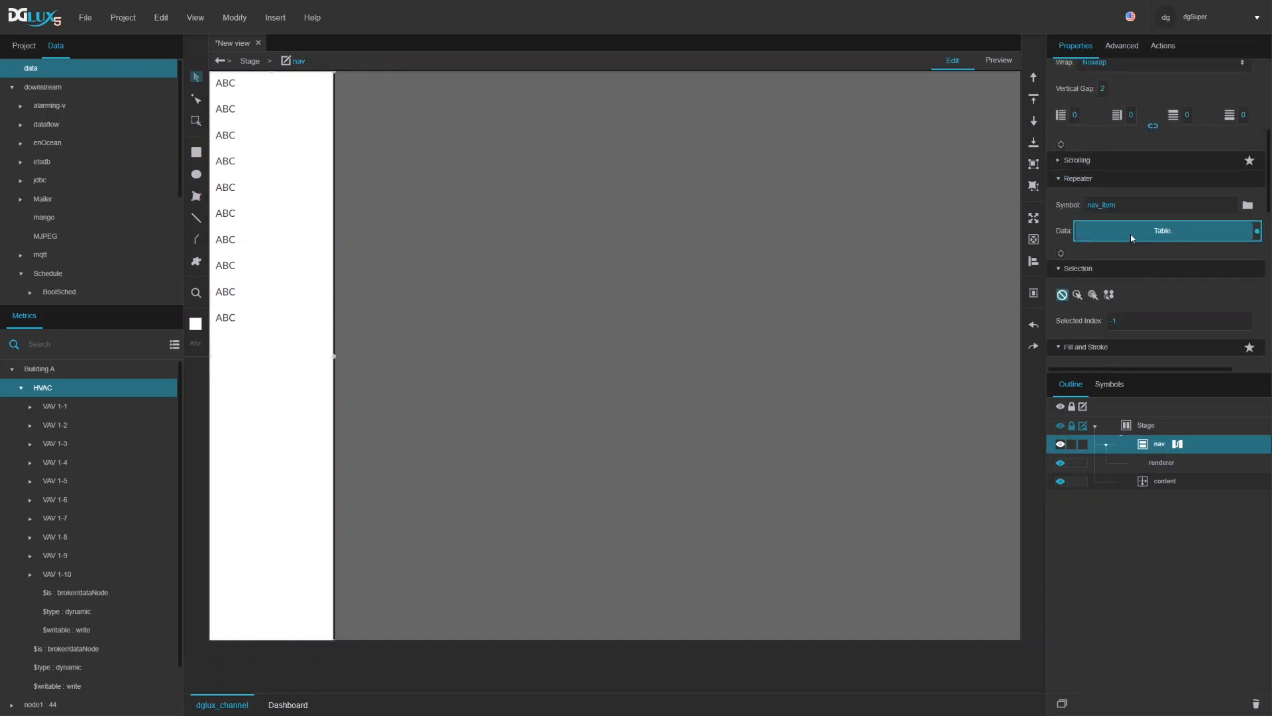
{"action": "left_click", "coordinate": [1131, 238]}
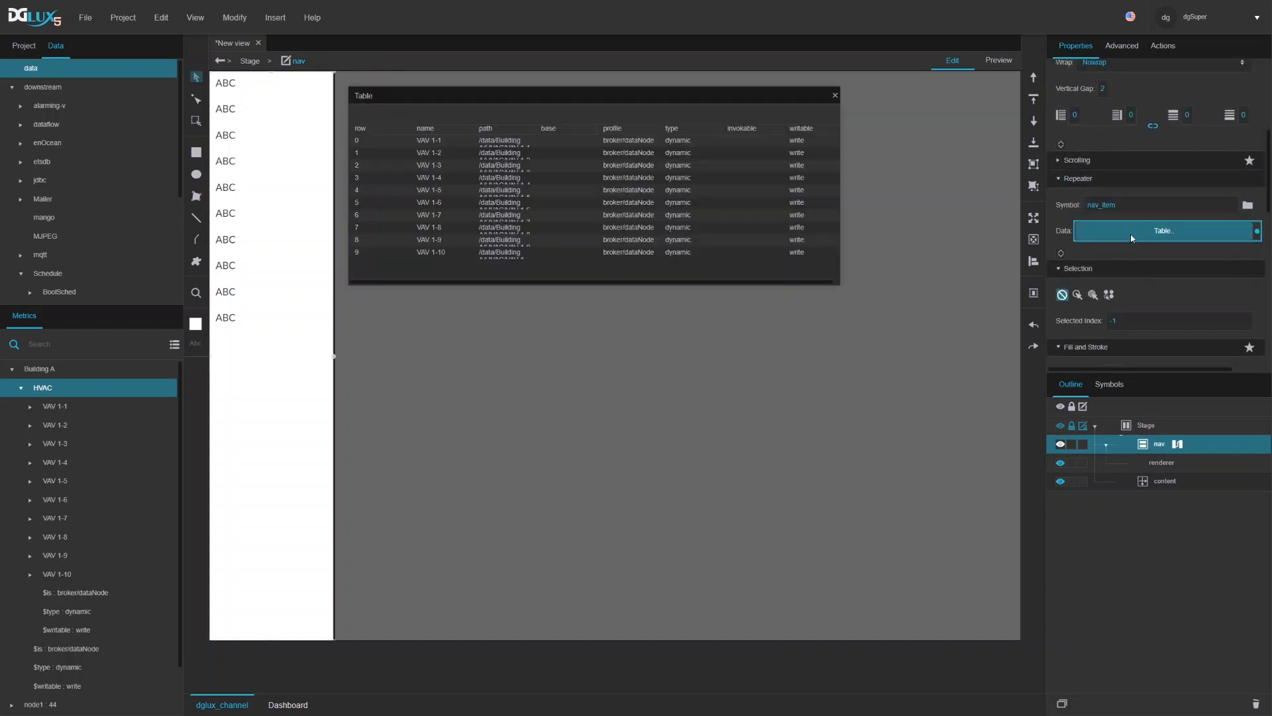
{"action": "left_click", "coordinate": [1154, 463]}
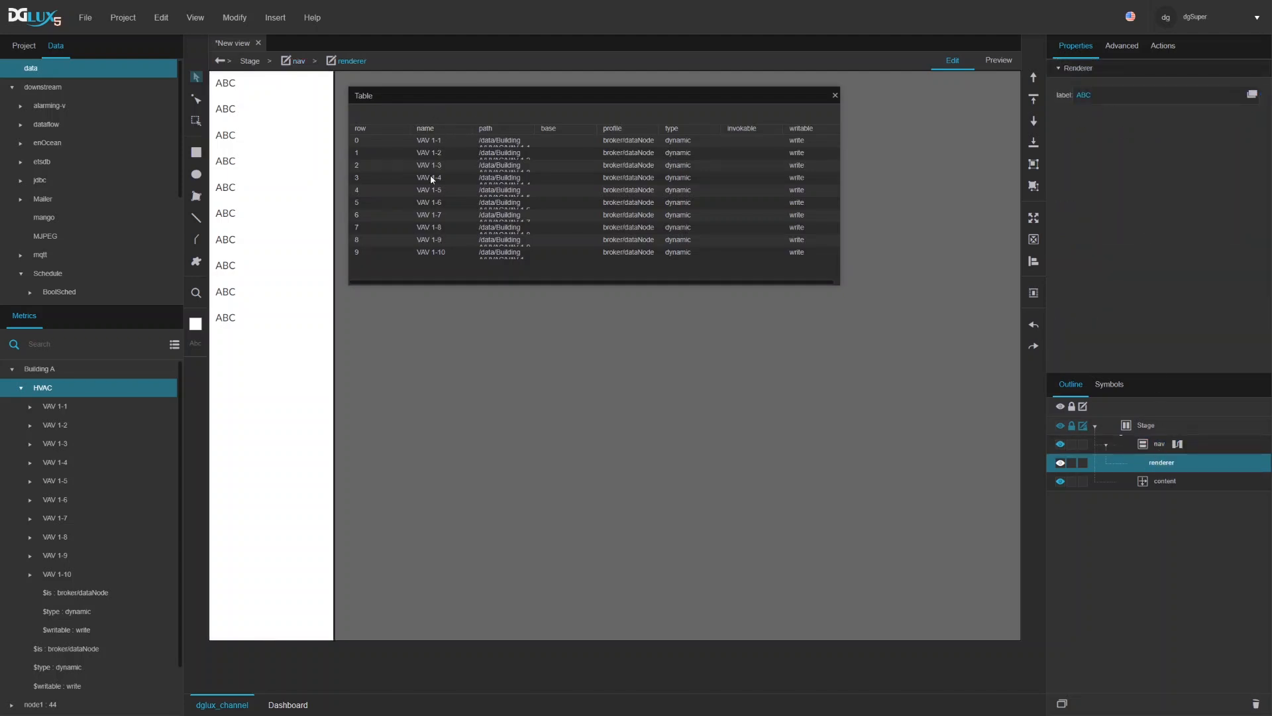
{"action": "left_click_drag", "start_coordinate": [423, 142], "coordinate": [1106, 104]}
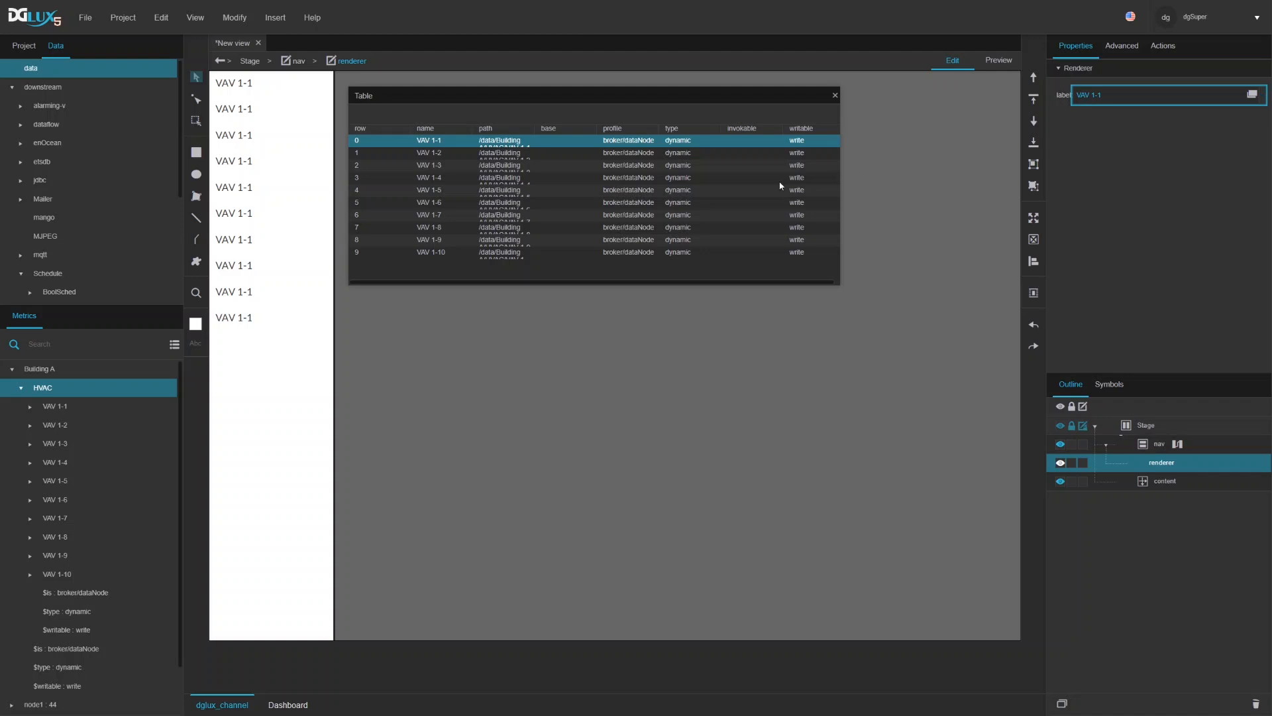
Step: Bind the renderer's label to the data table's whole name column and close the table
{"action": "left_click", "coordinate": [428, 126]}
{"action": "left_click_drag", "start_coordinate": [428, 124], "coordinate": [1089, 100]}
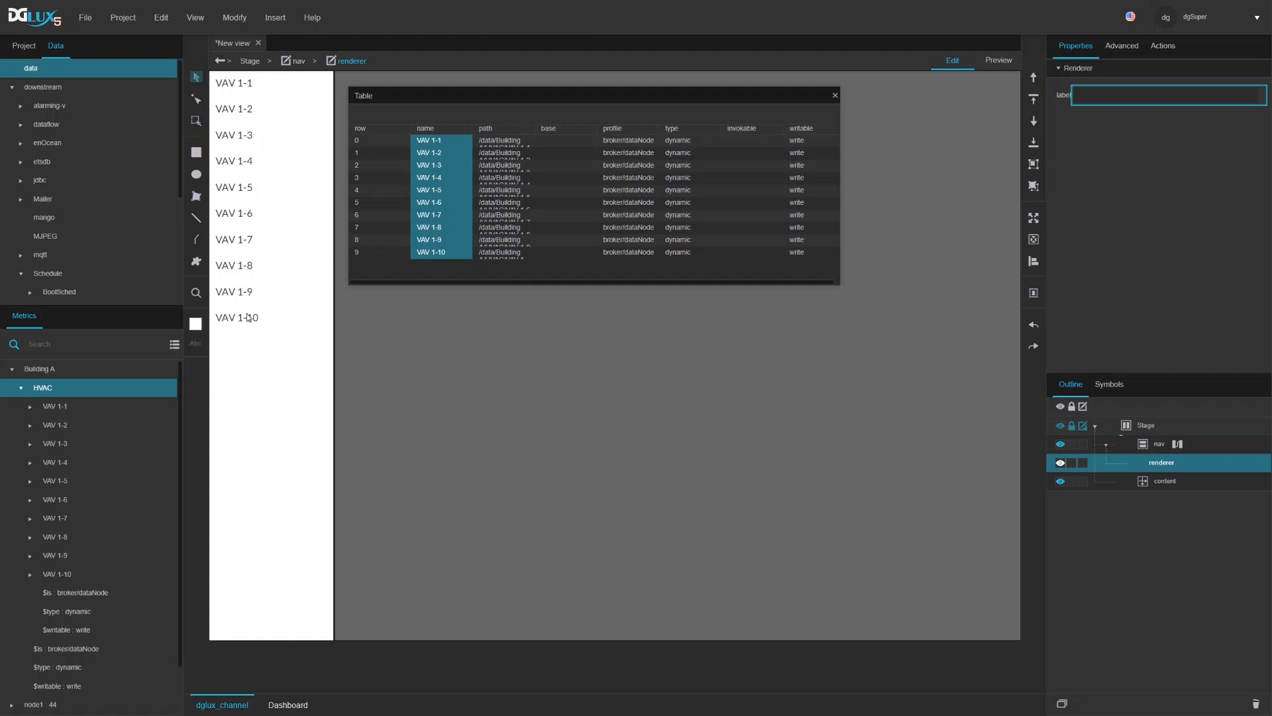
{"action": "left_click", "coordinate": [1155, 442]}
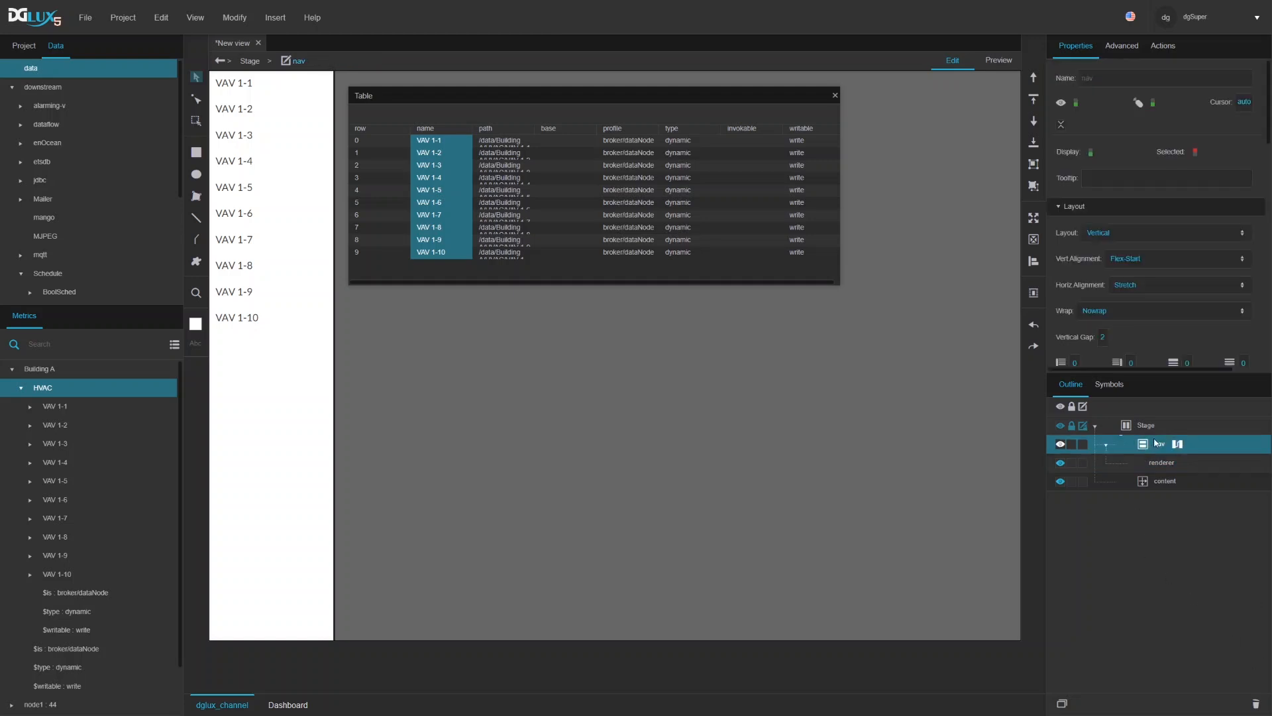
{"action": "left_click", "coordinate": [835, 96]}
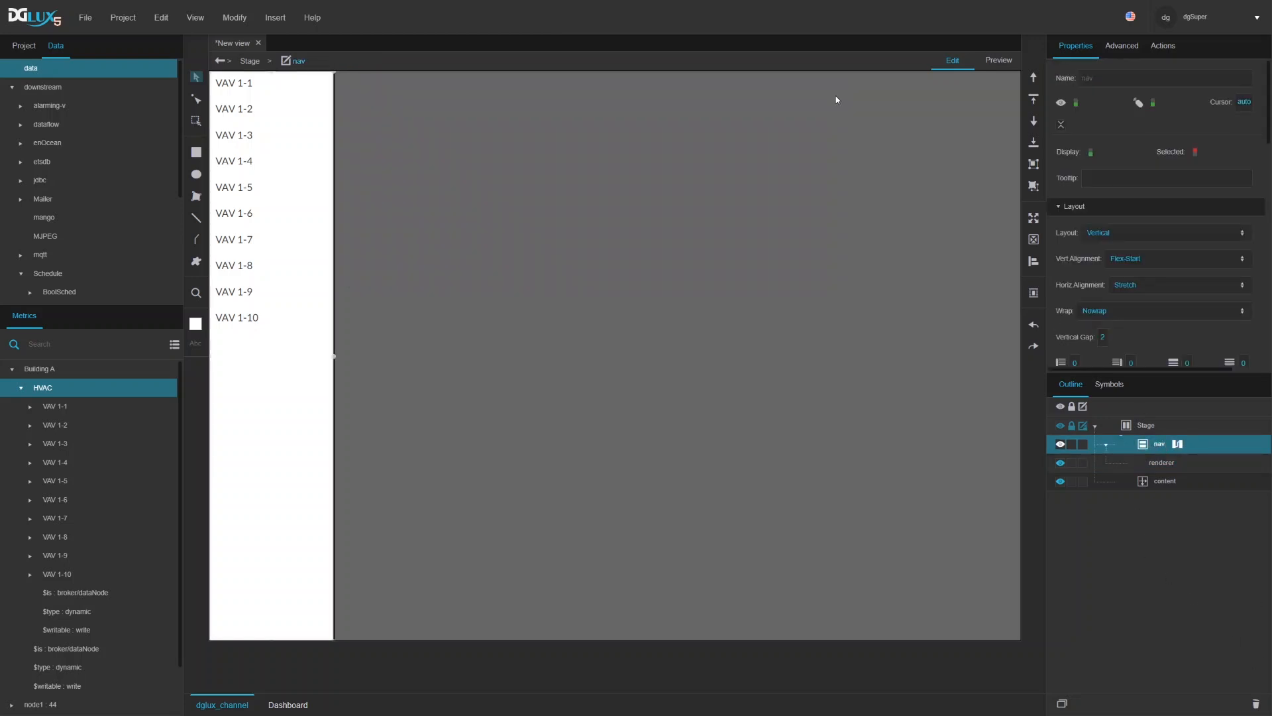
Step: Preview the page and turn on single selection for the nav repeater
{"action": "left_click", "coordinate": [1000, 60]}
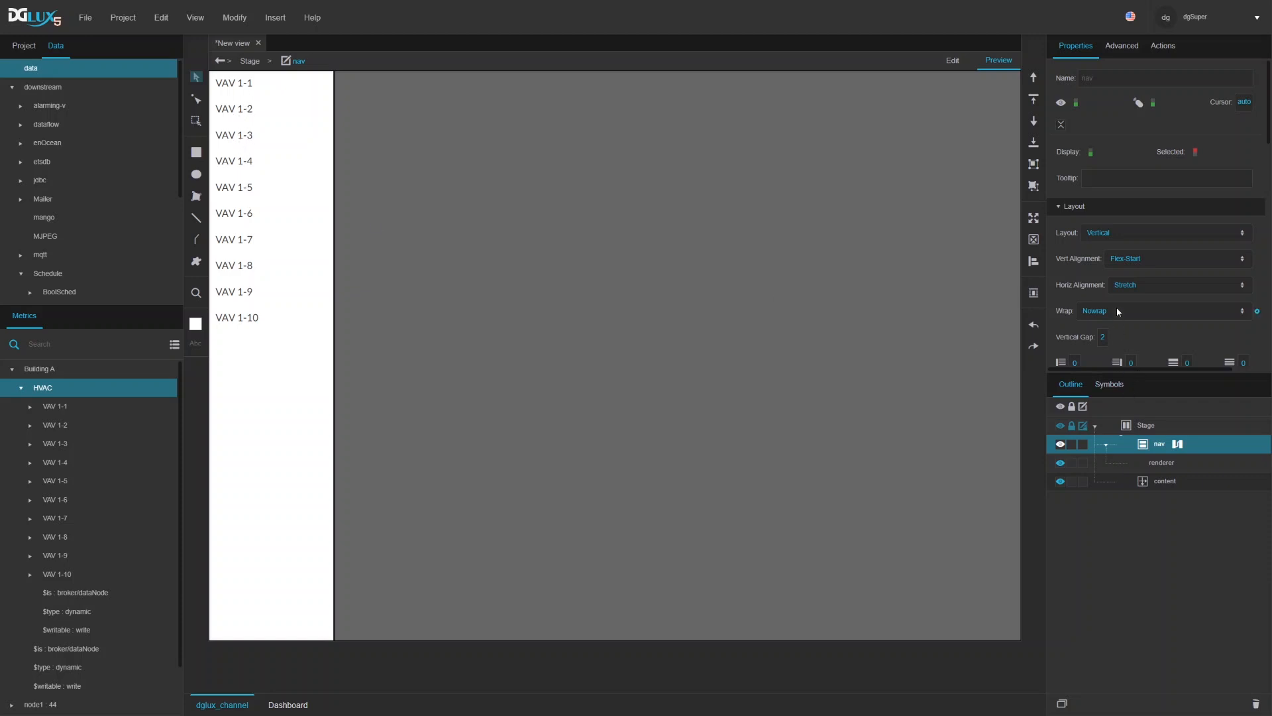
{"action": "scroll", "coordinate": [1120, 280], "scroll_direction": "down", "scroll_amount": 10}
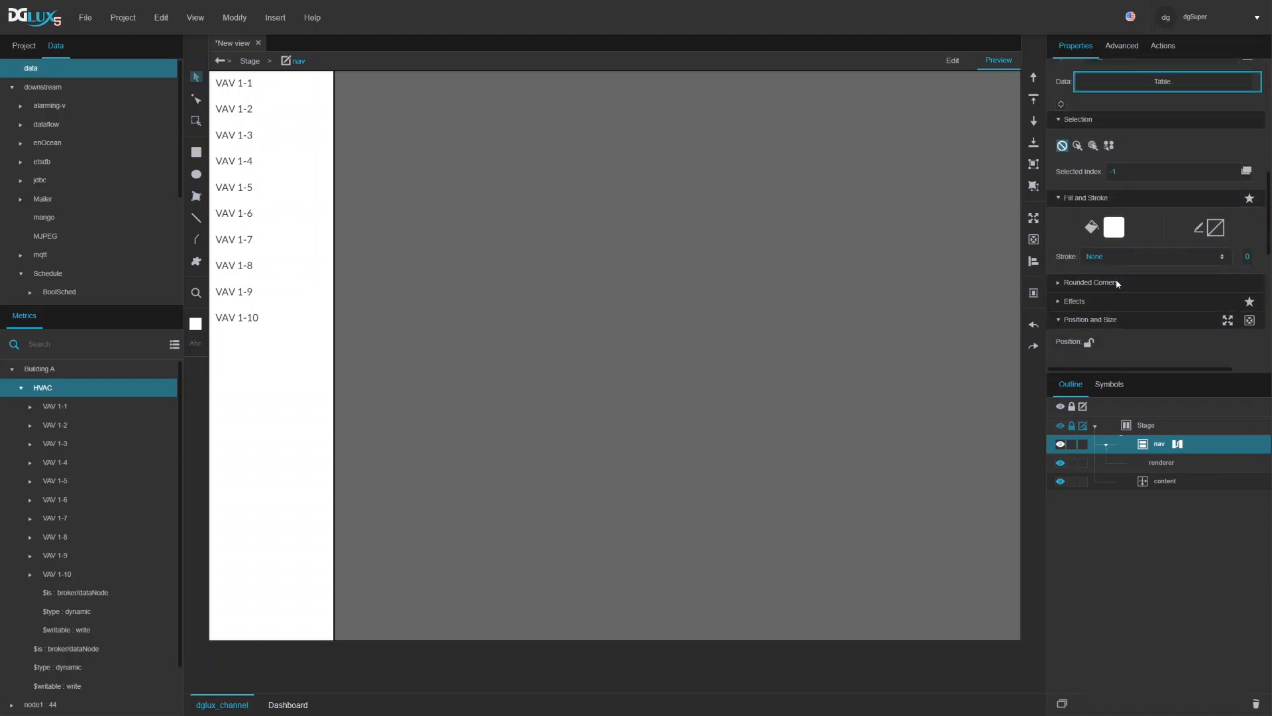
{"action": "left_click", "coordinate": [1060, 121]}
{"action": "left_click", "coordinate": [1059, 121]}
{"action": "left_click", "coordinate": [1078, 147]}
Step: Test single selection by picking VAV 1-2 through VAV 1-5 and returning to VAV 1-4 in the nav list
{"action": "left_click", "coordinate": [251, 114]}
{"action": "left_click", "coordinate": [241, 136]}
{"action": "left_click", "coordinate": [249, 169]}
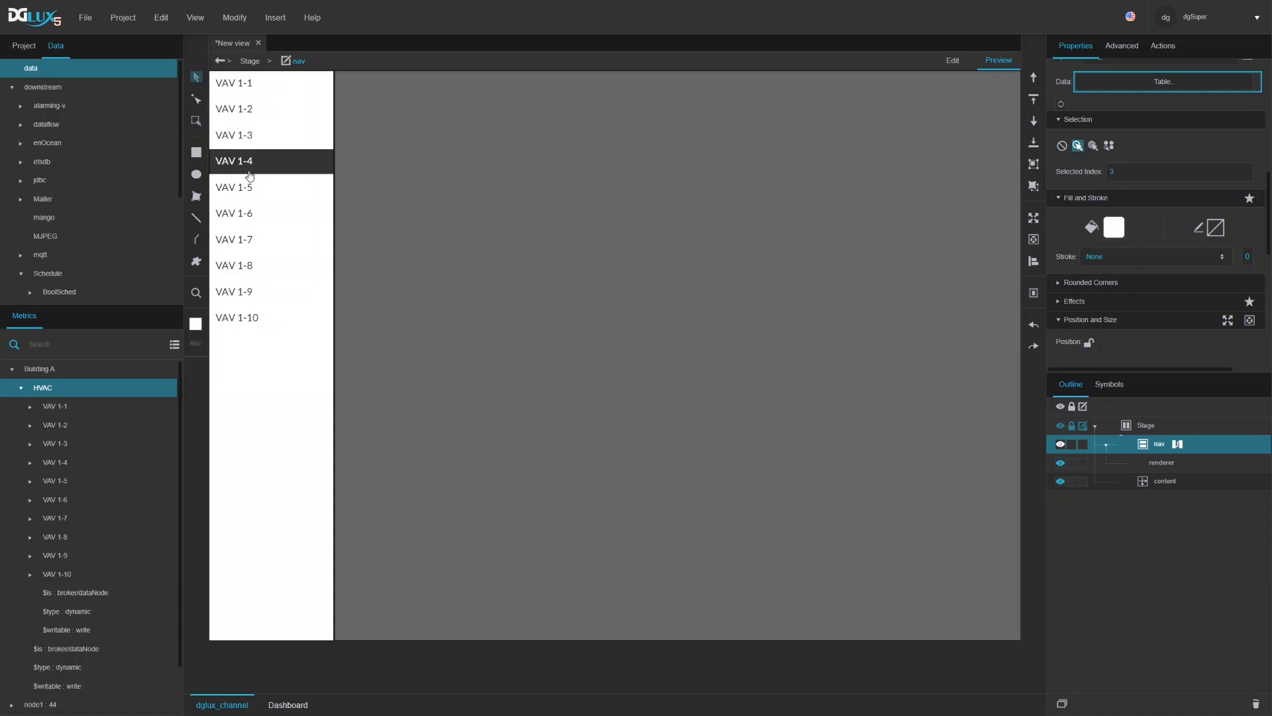
{"action": "left_click", "coordinate": [249, 192]}
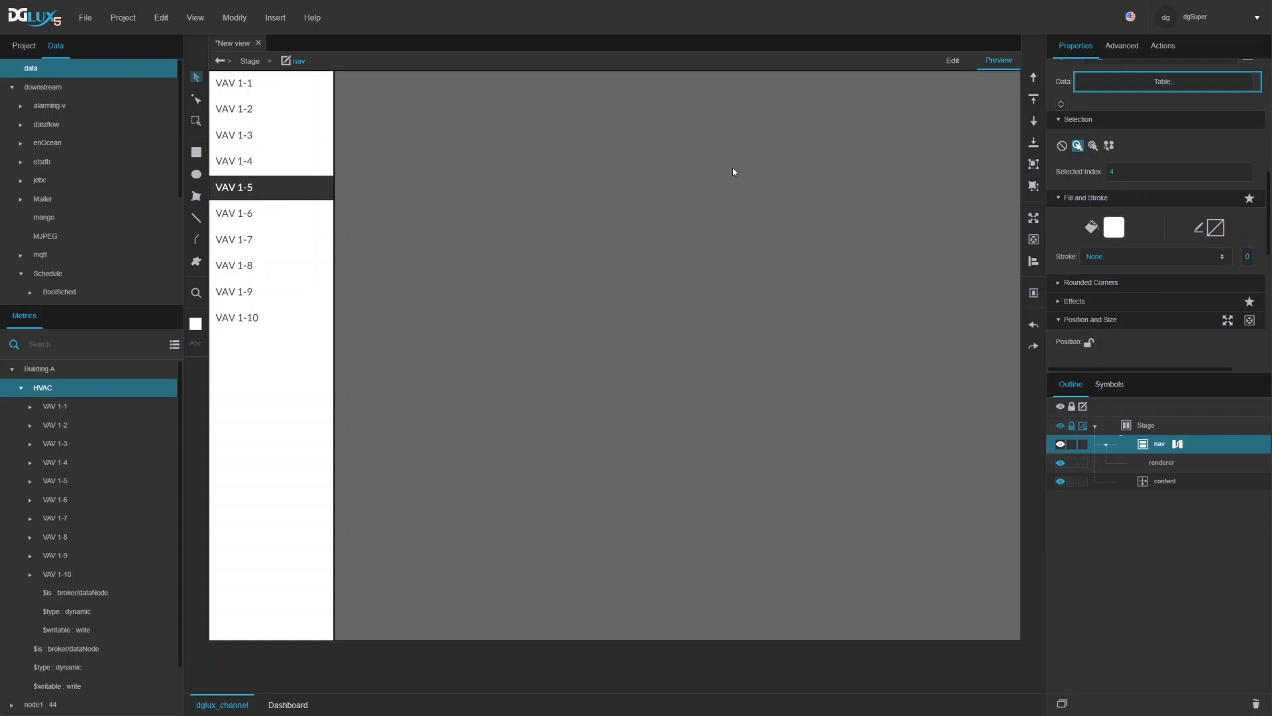
{"action": "left_click", "coordinate": [252, 162]}
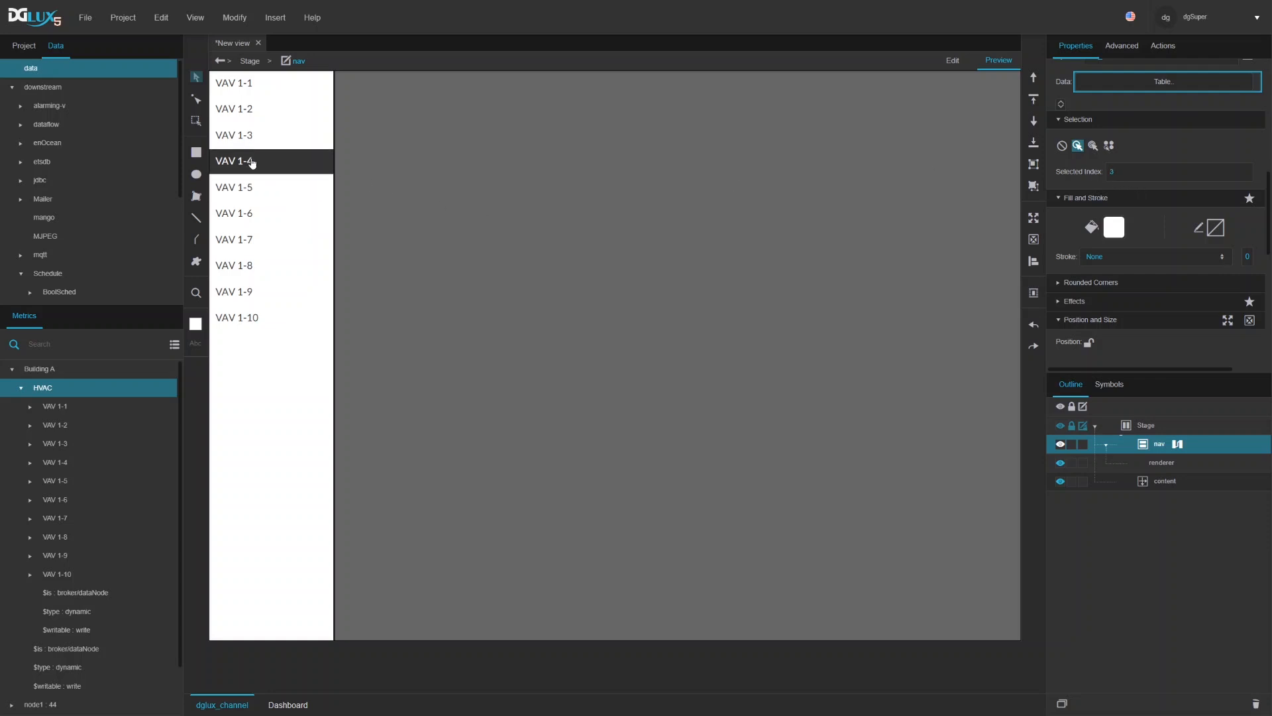
Step: Try nav's selected index with 0, 9 and -1, and pick several VAV items in the list
{"action": "left_click", "coordinate": [1139, 174]}
{"action": "key", "text": "Return"}
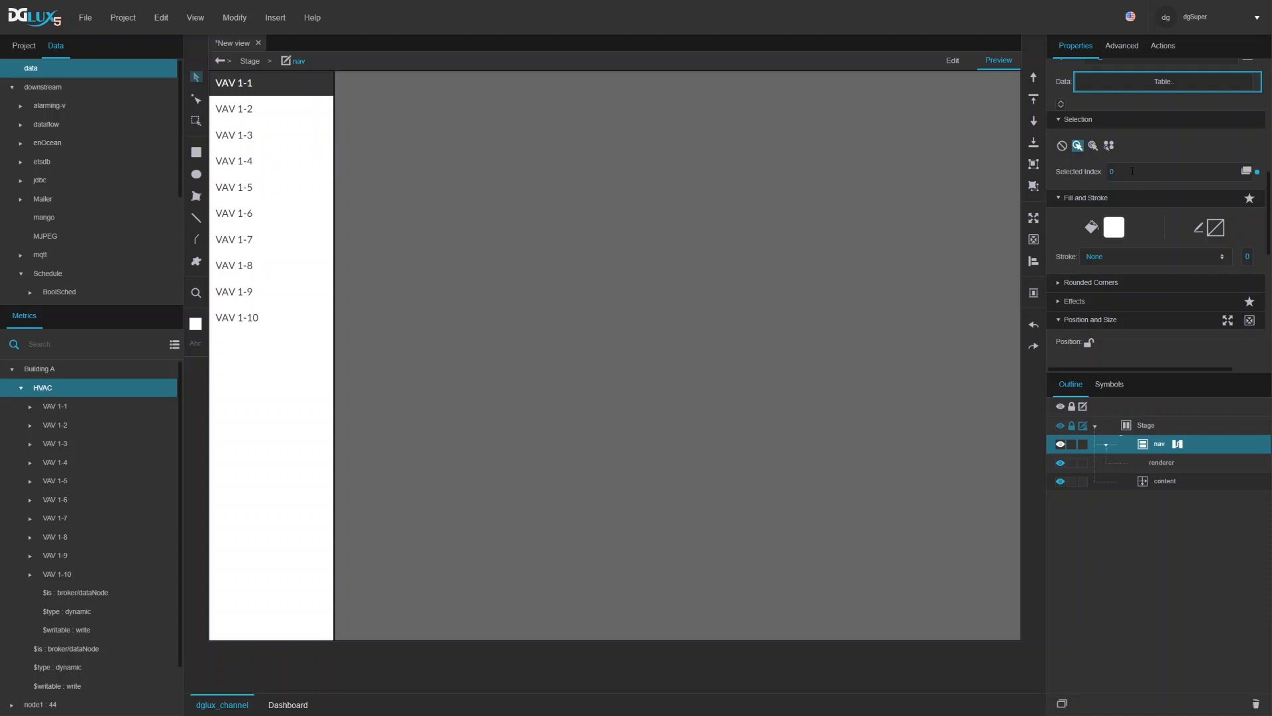
{"action": "scroll", "coordinate": [1133, 171], "scroll_direction": "up", "scroll_amount": 8}
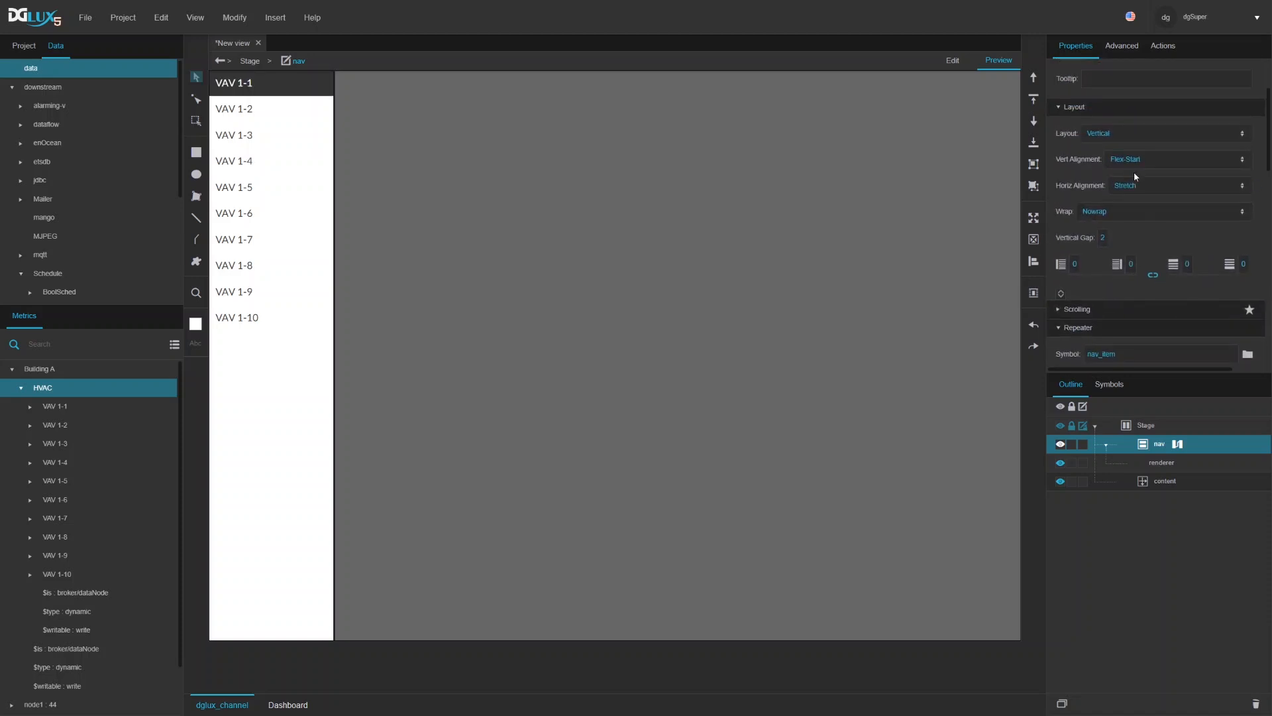
{"action": "scroll", "coordinate": [1124, 214], "scroll_direction": "down", "scroll_amount": 5}
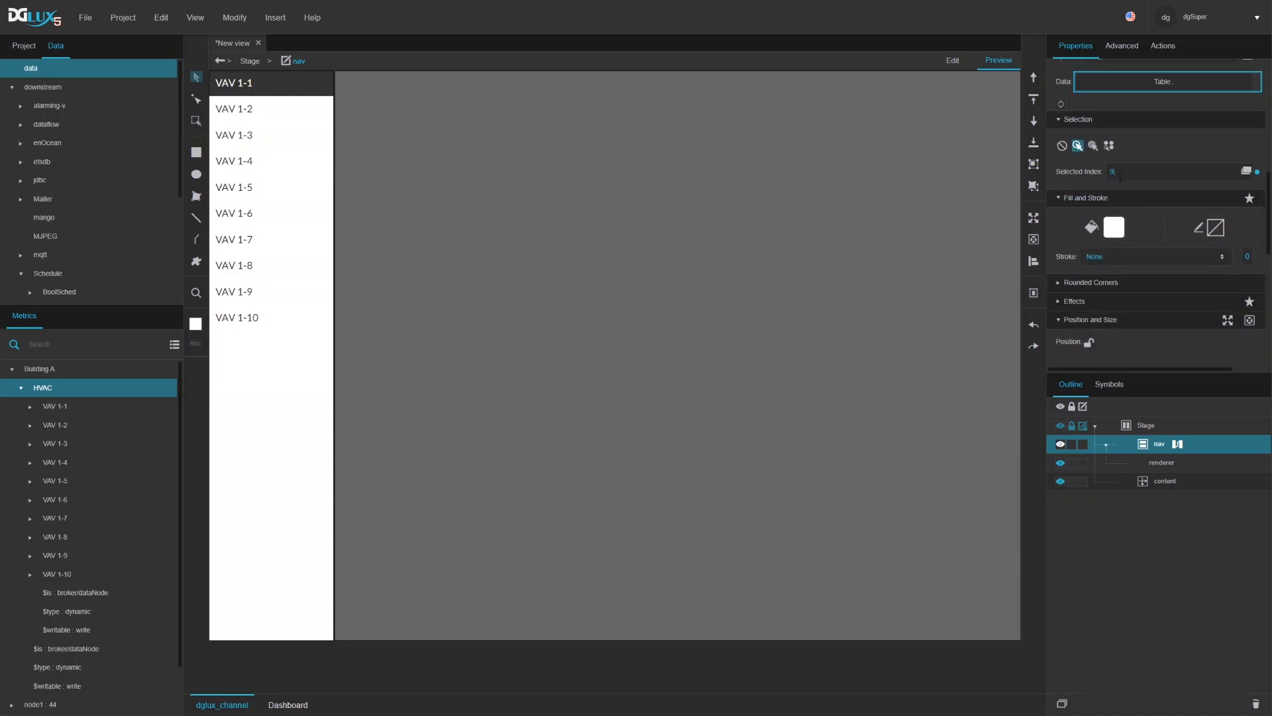
{"action": "type", "text": "9"}
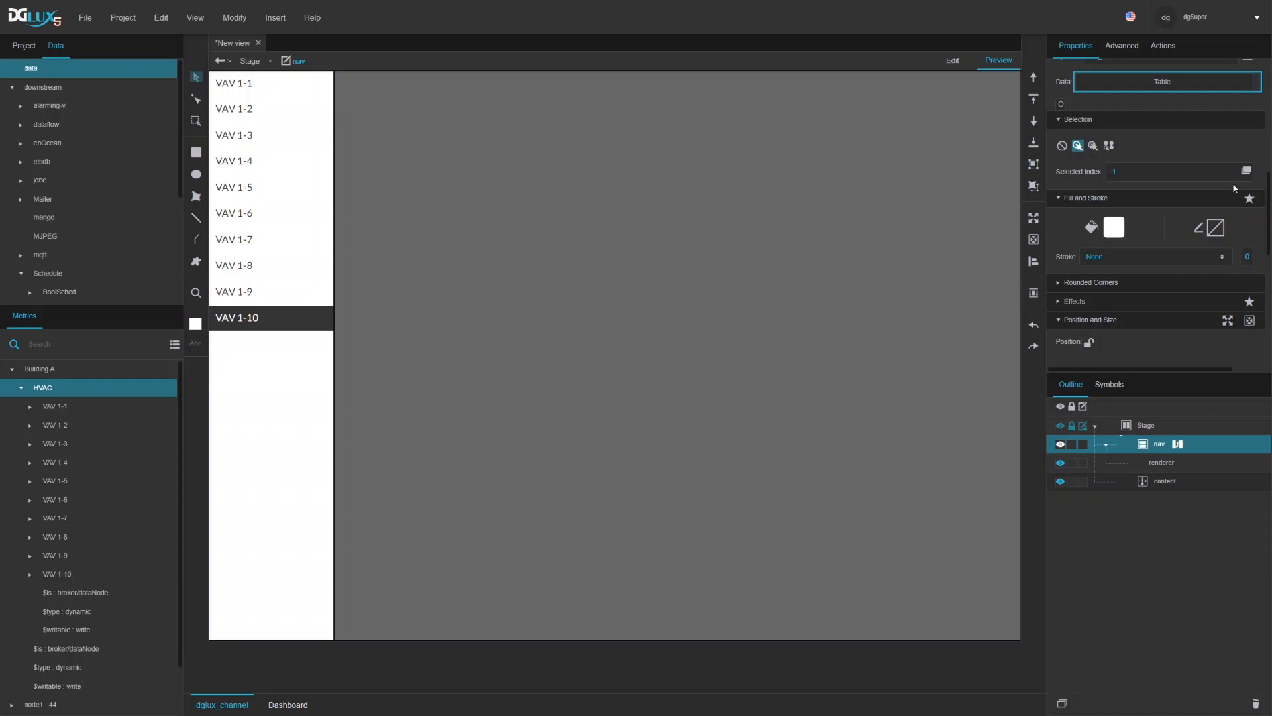
{"action": "key", "text": "Return"}
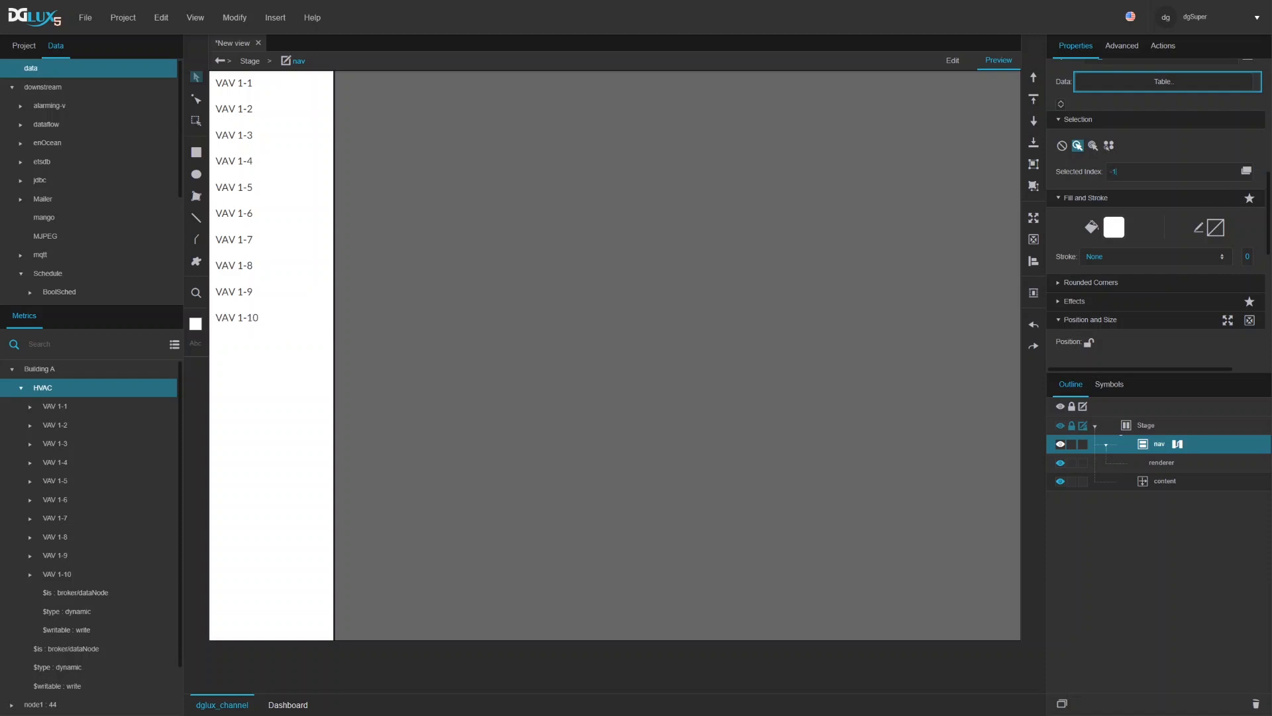
{"action": "left_click_drag", "start_coordinate": [1120, 171], "coordinate": [1095, 168]}
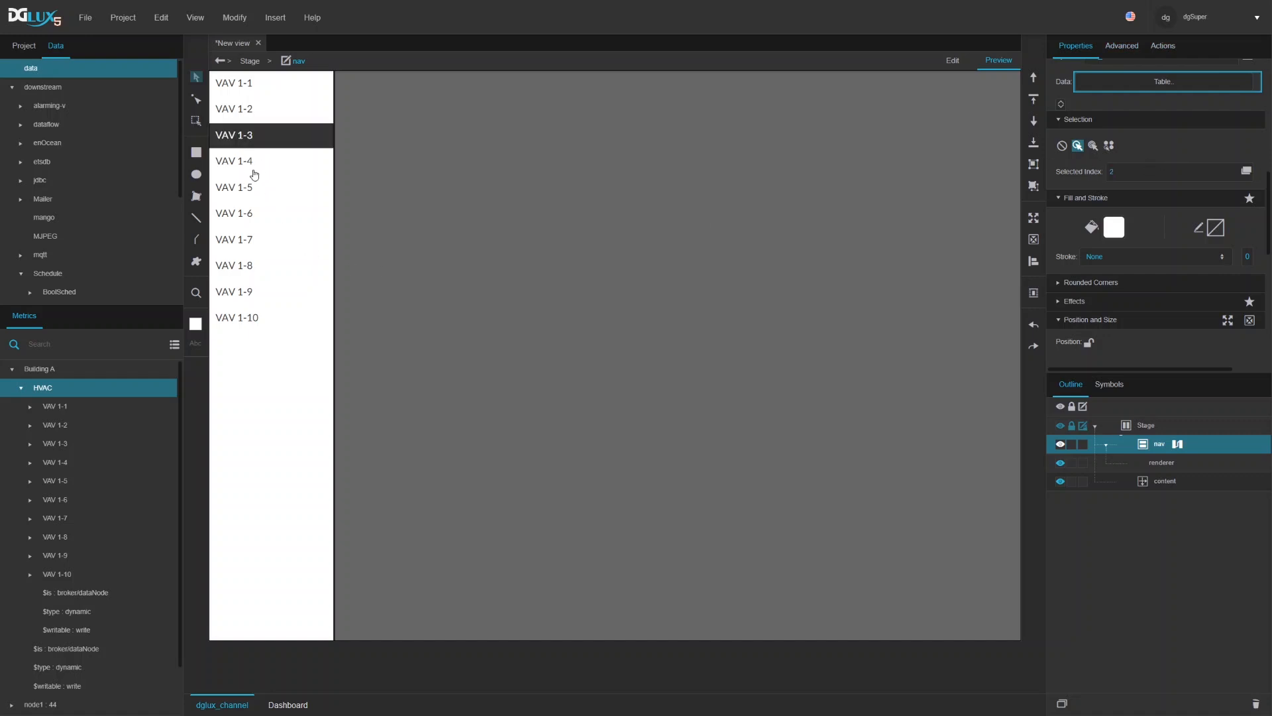
{"action": "left_click", "coordinate": [250, 161]}
{"action": "left_click", "coordinate": [245, 137]}
{"action": "left_click", "coordinate": [242, 117]}
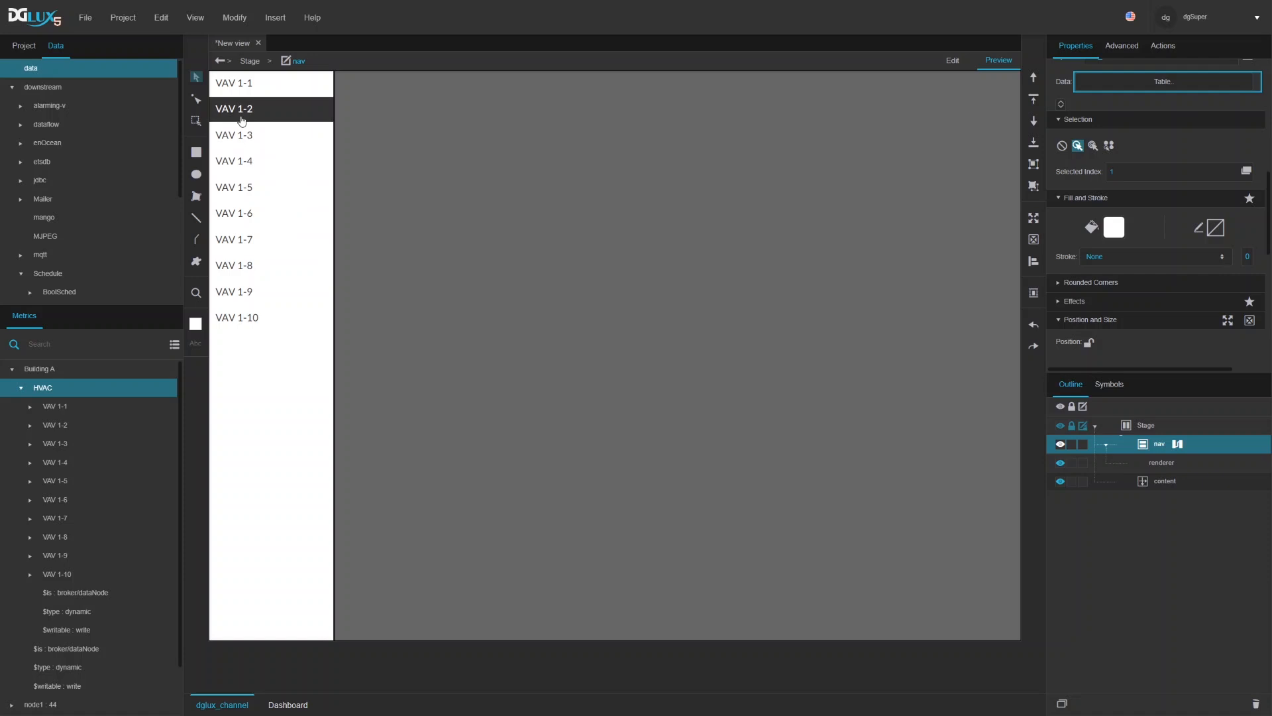
Step: Try nav's toggling single-selection mode by repeatedly picking VAV 1-2, VAV 1-3 and VAV 1-4
{"action": "left_click", "coordinate": [1095, 146]}
{"action": "left_click", "coordinate": [250, 118]}
{"action": "left_click", "coordinate": [248, 119]}
{"action": "left_click", "coordinate": [249, 120]}
{"action": "left_click", "coordinate": [249, 120]}
{"action": "left_click", "coordinate": [249, 120]}
{"action": "left_click", "coordinate": [245, 144]}
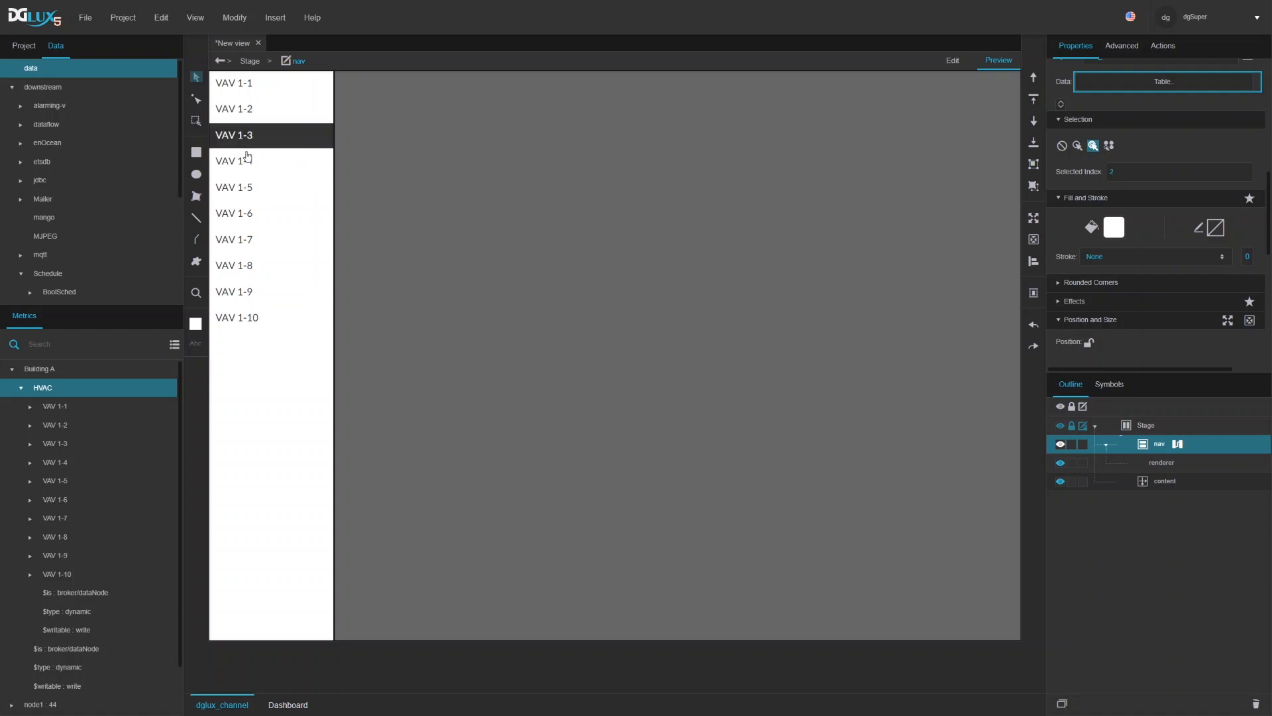
{"action": "left_click", "coordinate": [246, 145]}
{"action": "left_click", "coordinate": [245, 162]}
{"action": "left_click", "coordinate": [243, 144]}
{"action": "left_click", "coordinate": [274, 161]}
Step: Try nav's multiple-selection mode by adding VAV 1-5, 1-7, 1-9, 1-2 and 1-3 to the selection
{"action": "left_click", "coordinate": [1110, 146]}
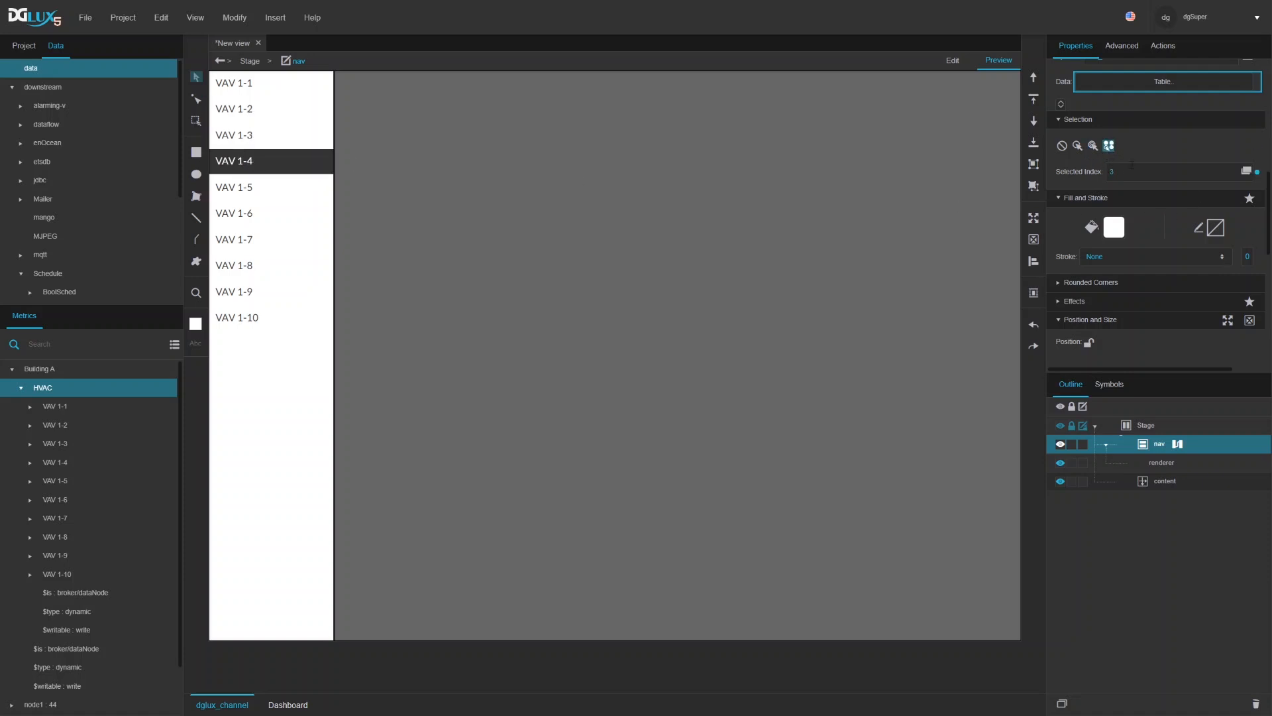
{"action": "left_click", "coordinate": [245, 187]}
{"action": "left_click", "coordinate": [243, 239]}
{"action": "left_click", "coordinate": [255, 291]}
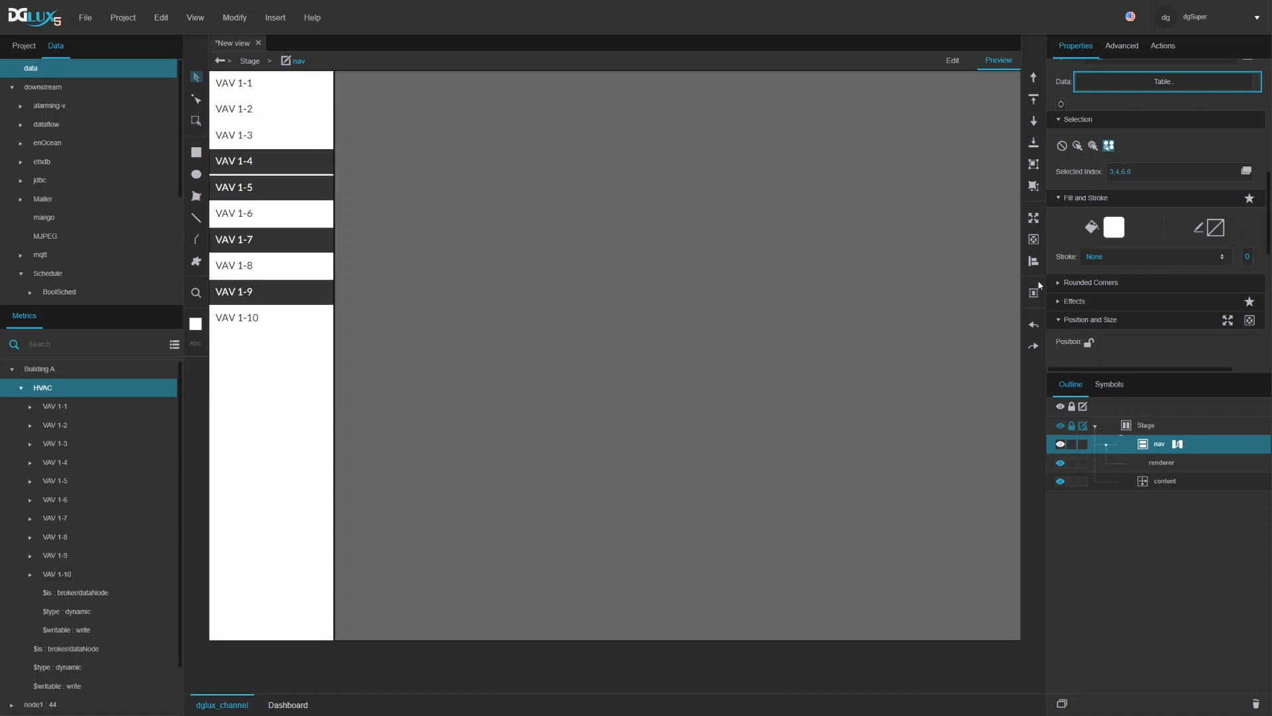
{"action": "left_click_drag", "start_coordinate": [1143, 174], "coordinate": [1106, 174]}
{"action": "left_click", "coordinate": [1141, 172]}
{"action": "left_click", "coordinate": [251, 113]}
{"action": "left_click", "coordinate": [251, 137]}
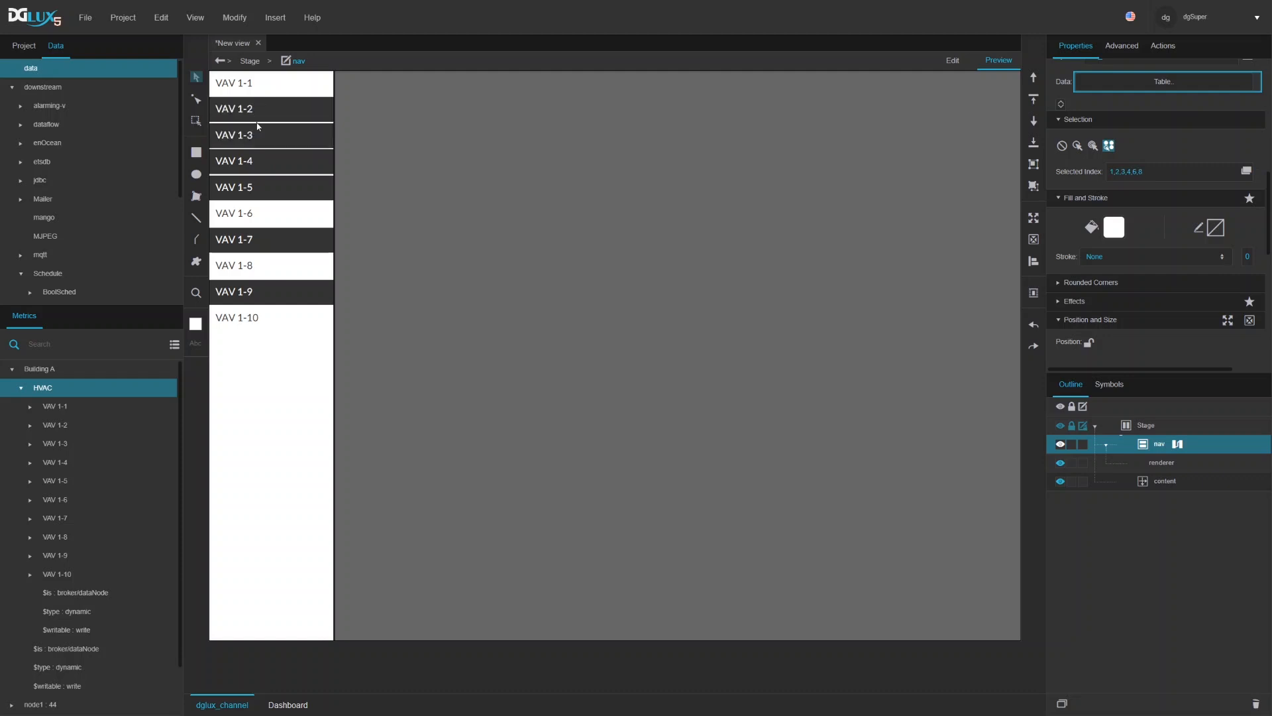
Step: Set nav back to single selection, test several items and leave VAV 1-1 selected
{"action": "left_click", "coordinate": [1078, 145]}
{"action": "left_click", "coordinate": [240, 85]}
{"action": "left_click", "coordinate": [239, 116]}
{"action": "left_click", "coordinate": [247, 136]}
{"action": "left_click", "coordinate": [255, 169]}
{"action": "left_click", "coordinate": [252, 194]}
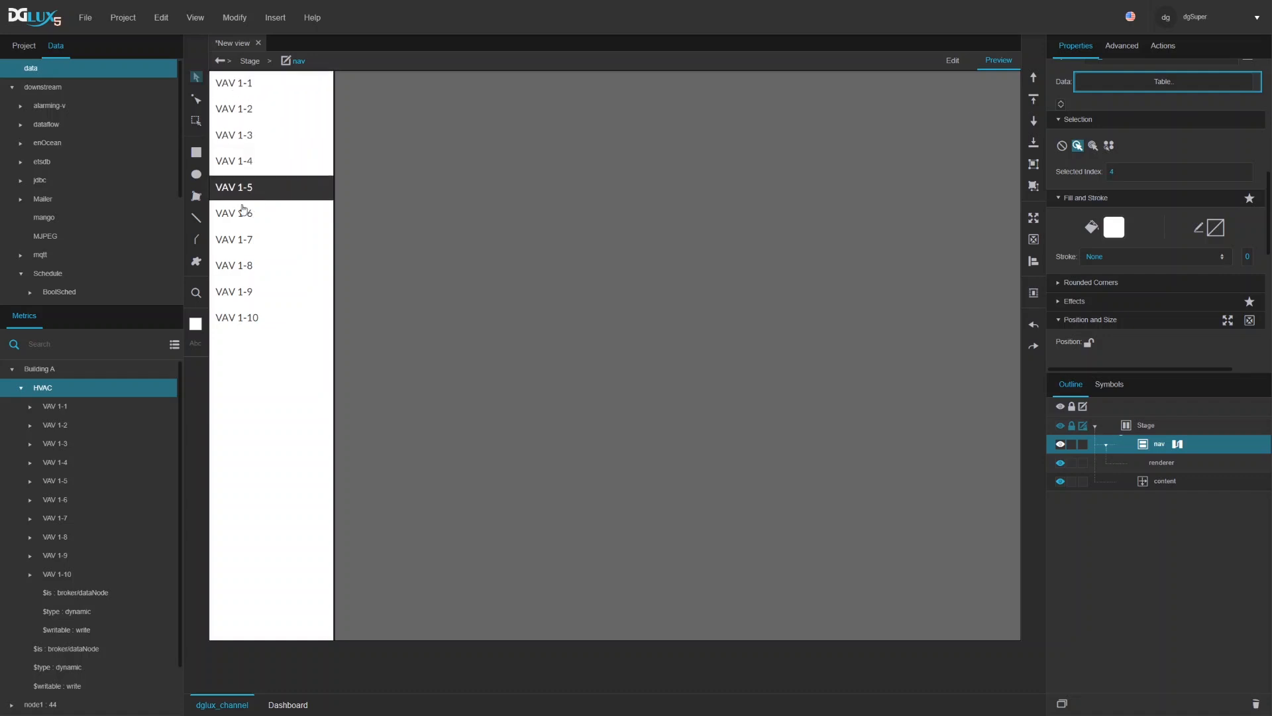
{"action": "left_click", "coordinate": [226, 85]}
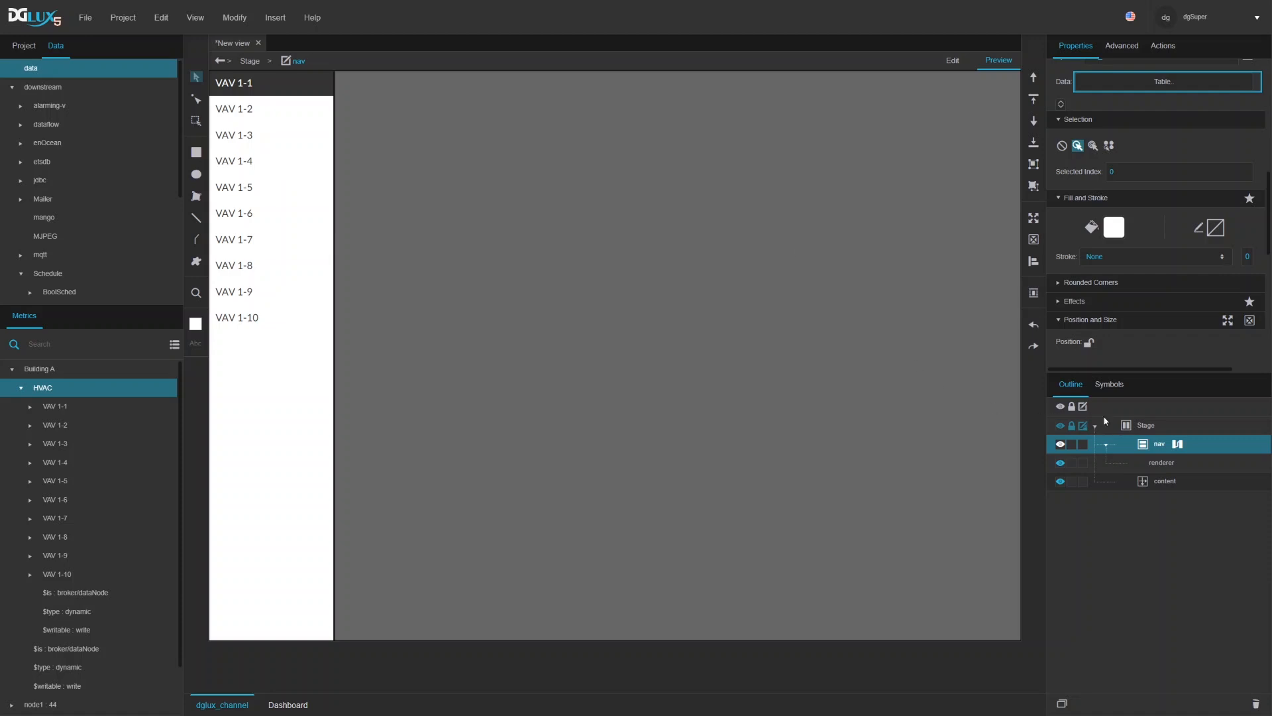
Step: Open nav's dataflow and search the blocks for sel
{"action": "left_click", "coordinate": [1178, 445]}
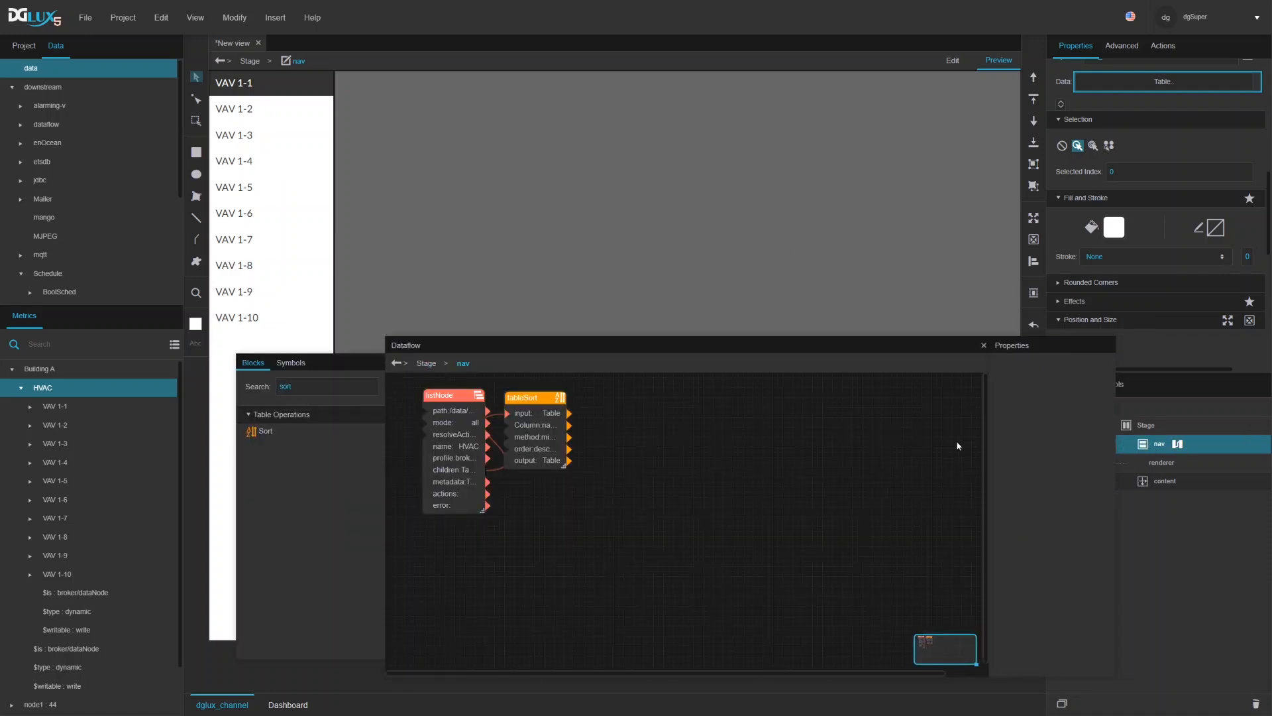
{"action": "left_click", "coordinate": [319, 393]}
{"action": "type", "text": "se"}
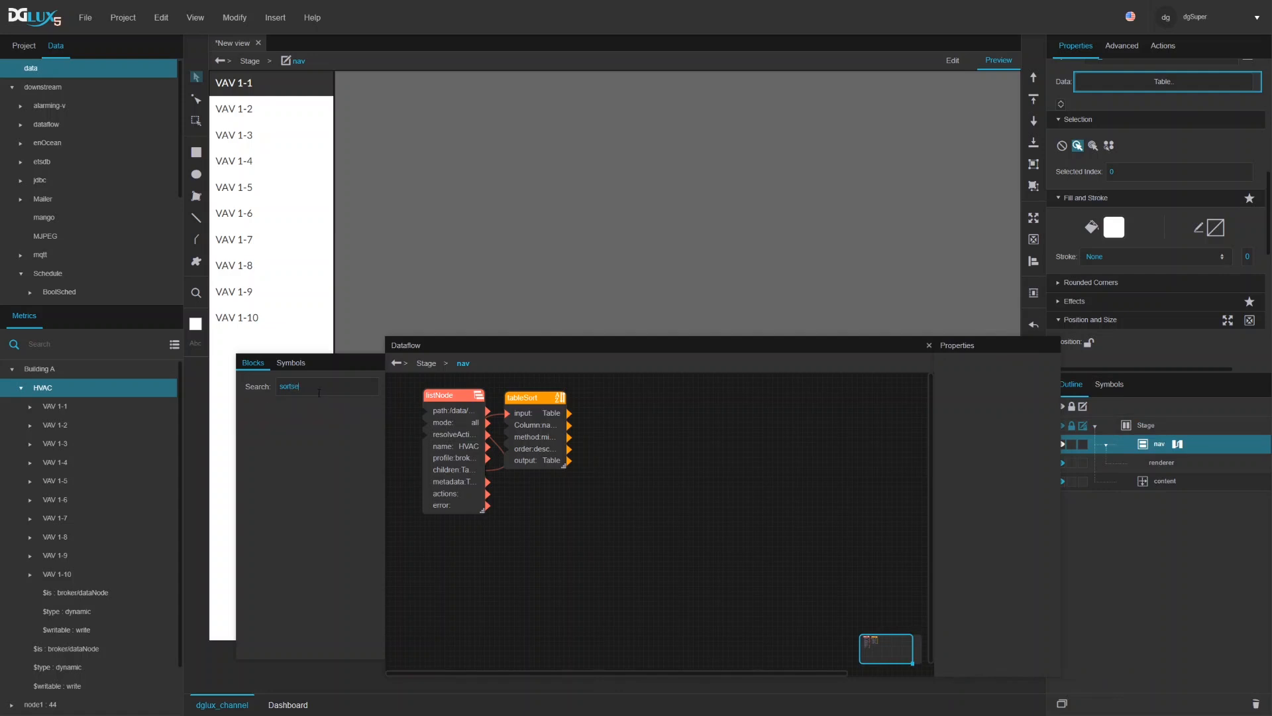
{"action": "key", "text": "BackSpace"}
{"action": "key", "text": "BackSpace"}
{"action": "key", "text": "BackSpace"}
{"action": "key", "text": "BackSpace"}
{"action": "key", "text": "BackSpace"}
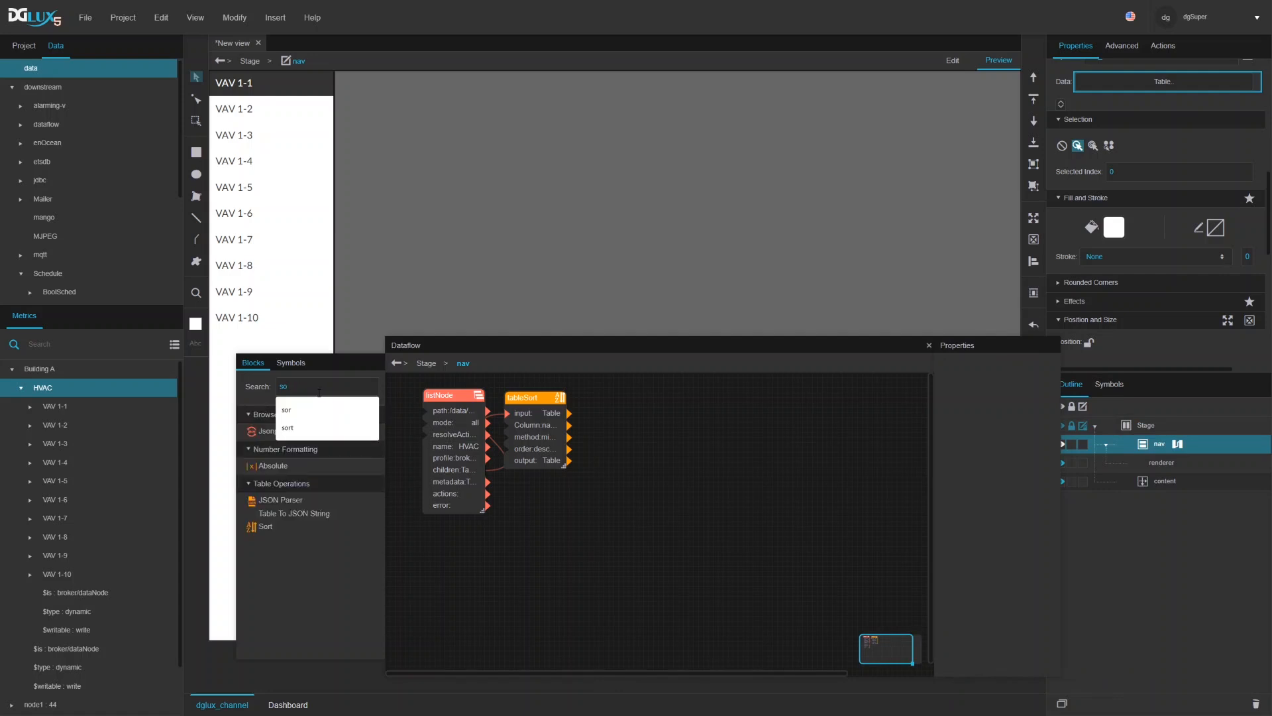
{"action": "type", "text": "sel"}
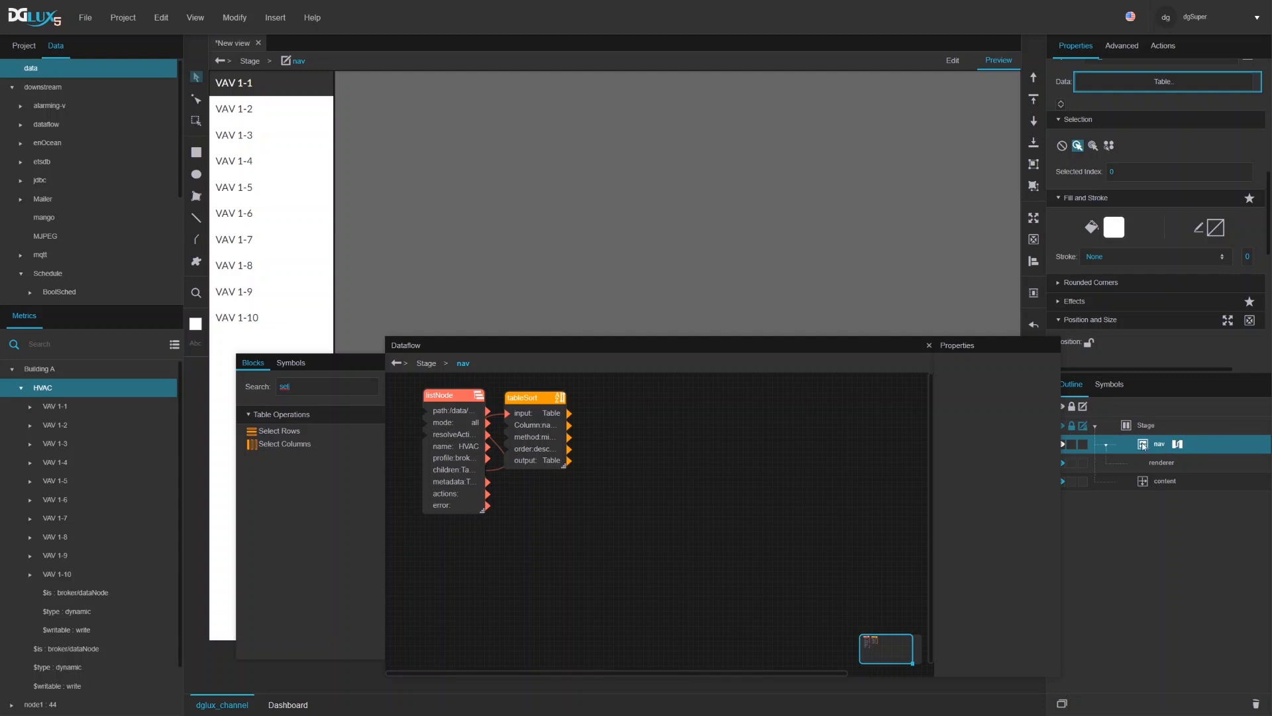
Step: Add a Select Rows block beside the Sort block, binding its input to nav's repeater data and its indexes to nav's selected index
{"action": "left_click_drag", "start_coordinate": [281, 432], "coordinate": [658, 402]}
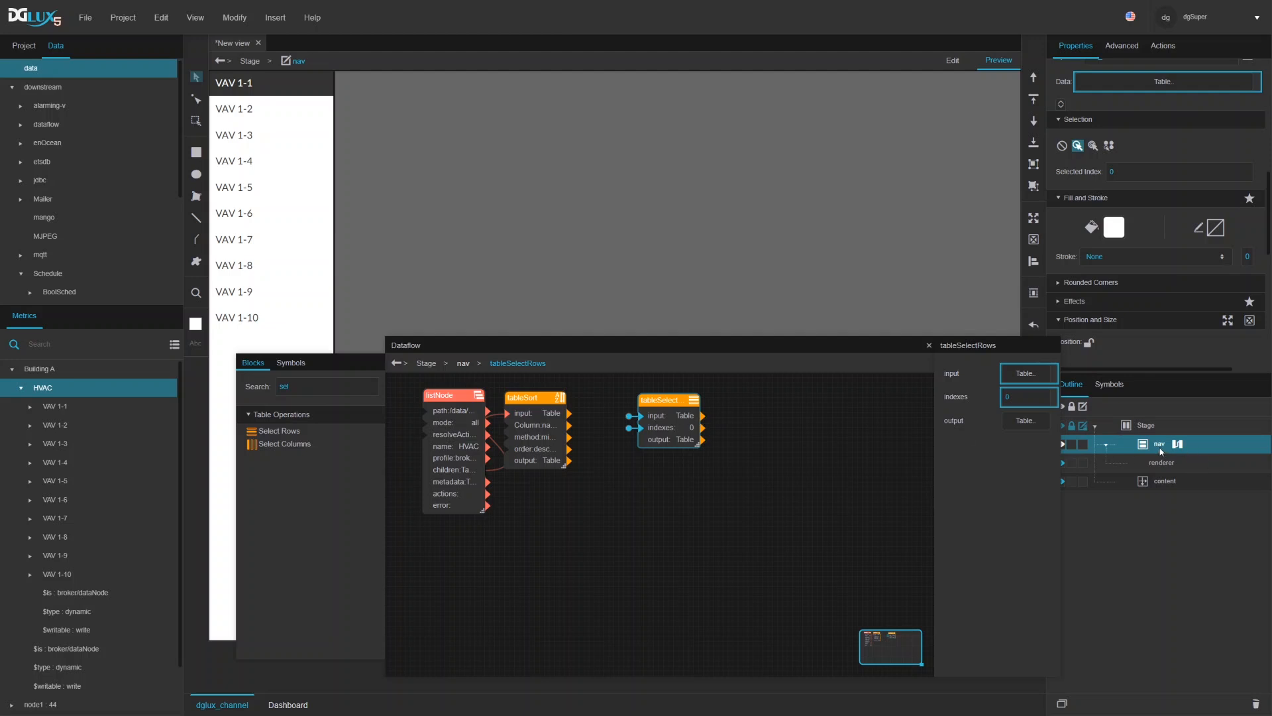
{"action": "left_click_drag", "start_coordinate": [672, 402], "coordinate": [638, 402]}
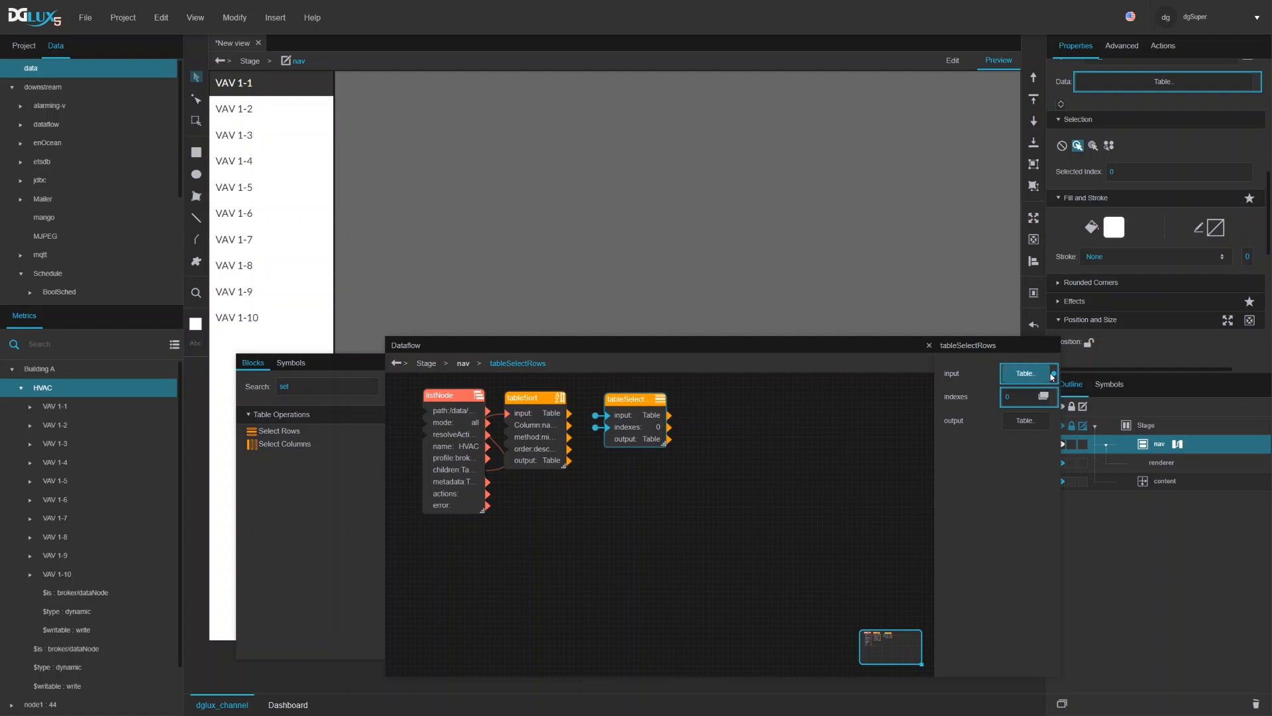
{"action": "mouse_move", "coordinate": [1055, 375]}
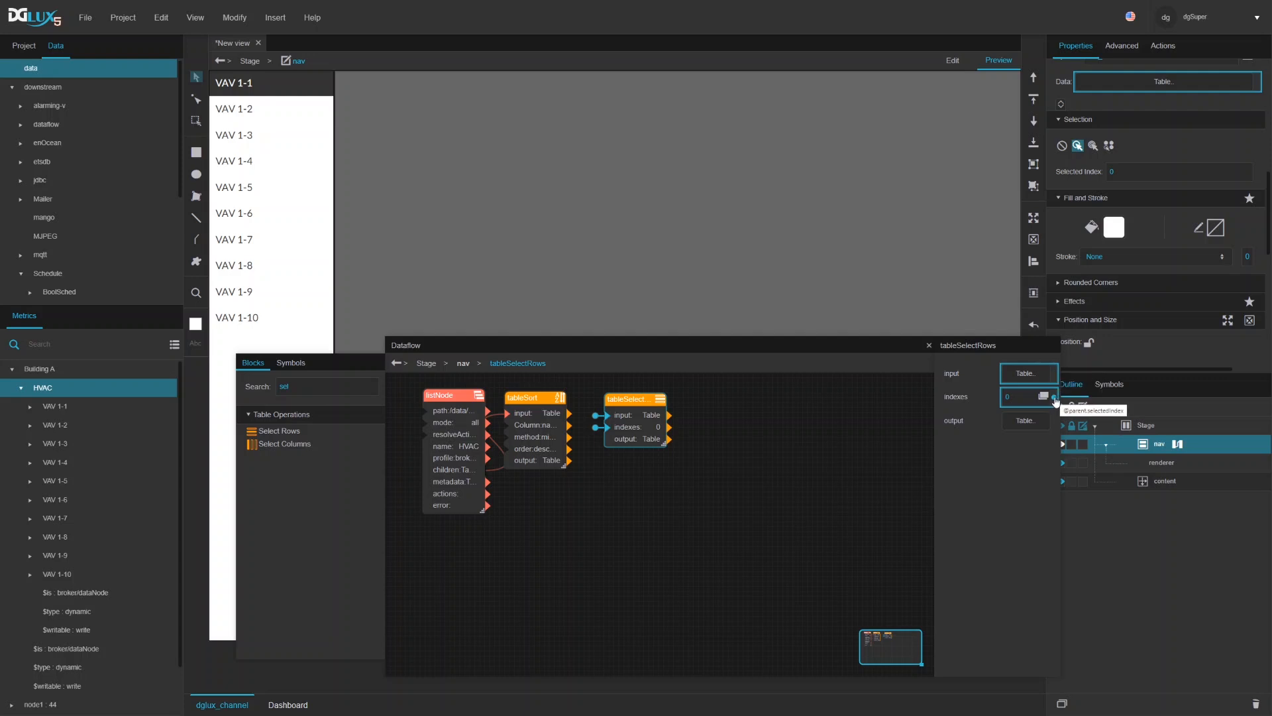
{"action": "scroll", "coordinate": [1101, 239], "scroll_direction": "down", "scroll_amount": 8}
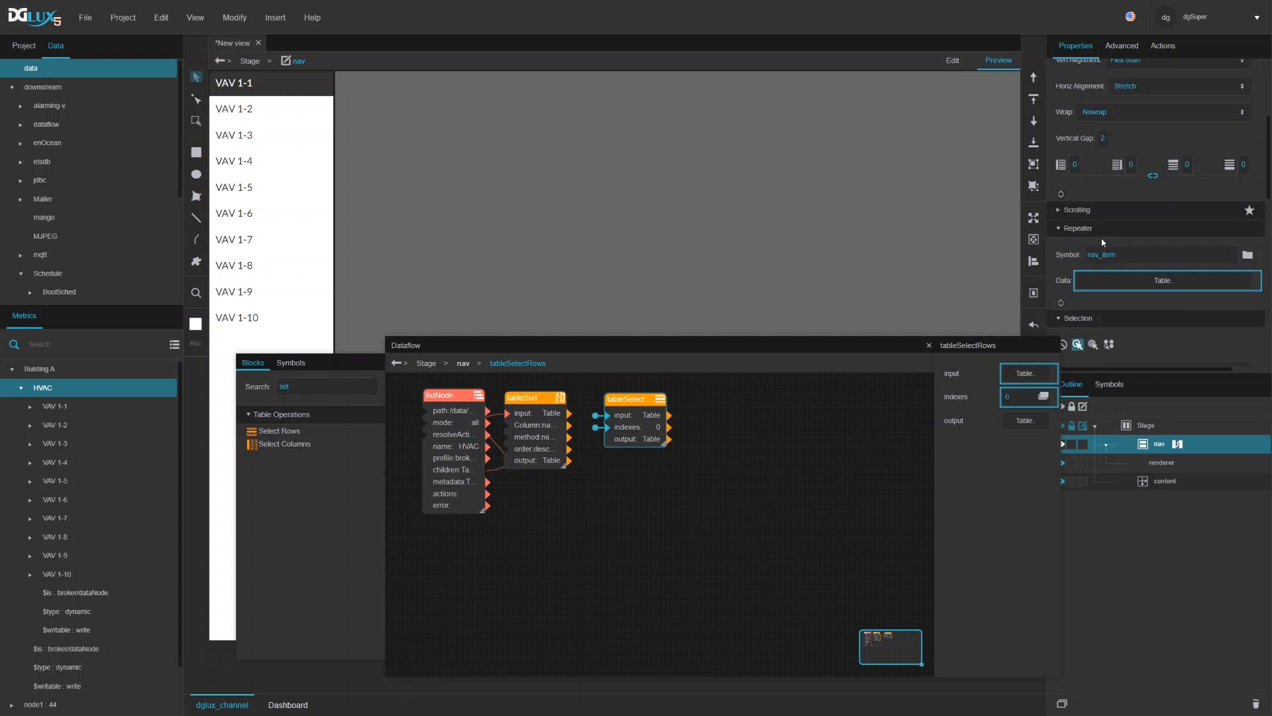
{"action": "scroll", "coordinate": [1102, 240], "scroll_direction": "up", "scroll_amount": 8}
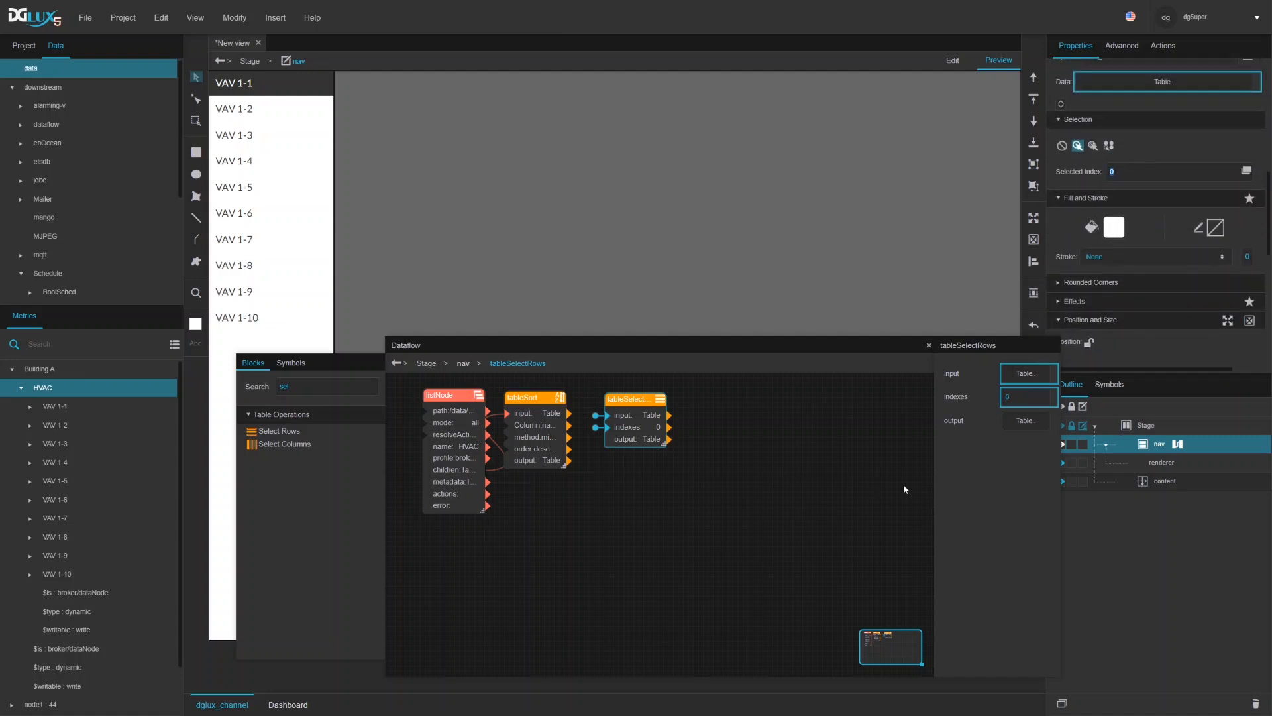
Step: Open the Select Rows output table, check it while selecting different VAV items in nav, and close the table
{"action": "left_click", "coordinate": [1025, 420]}
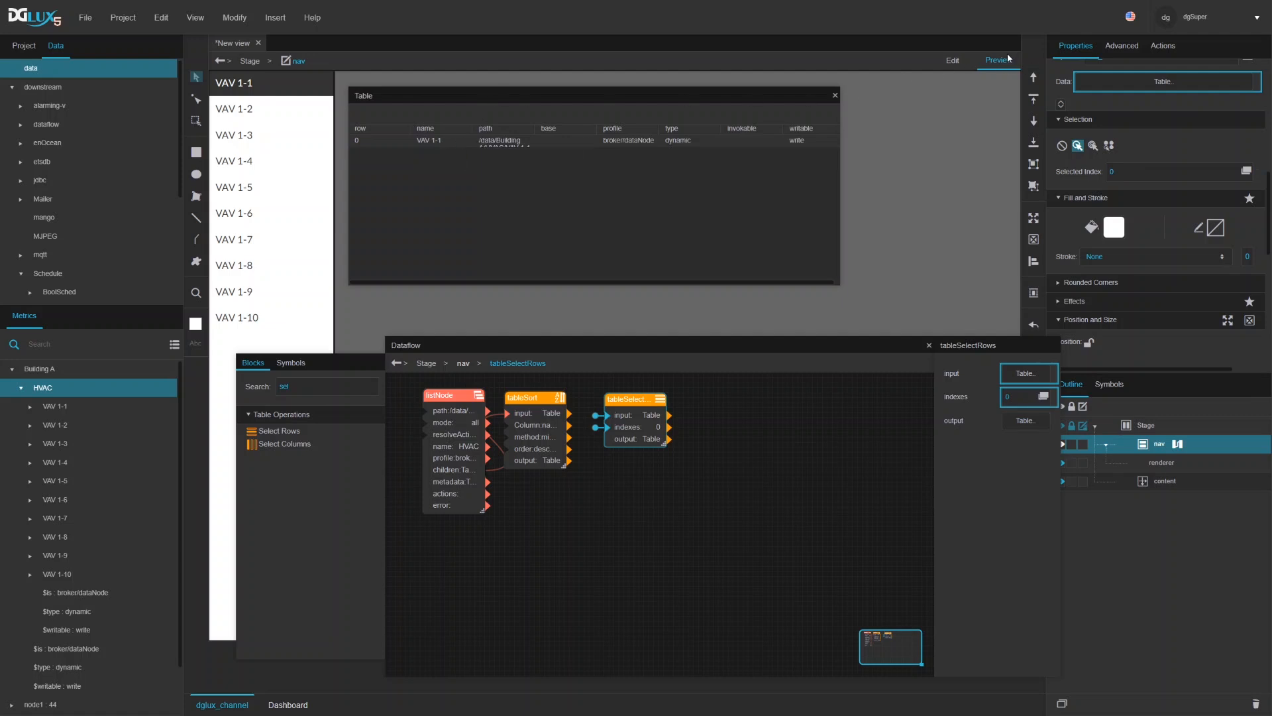
{"action": "left_click", "coordinate": [236, 161]}
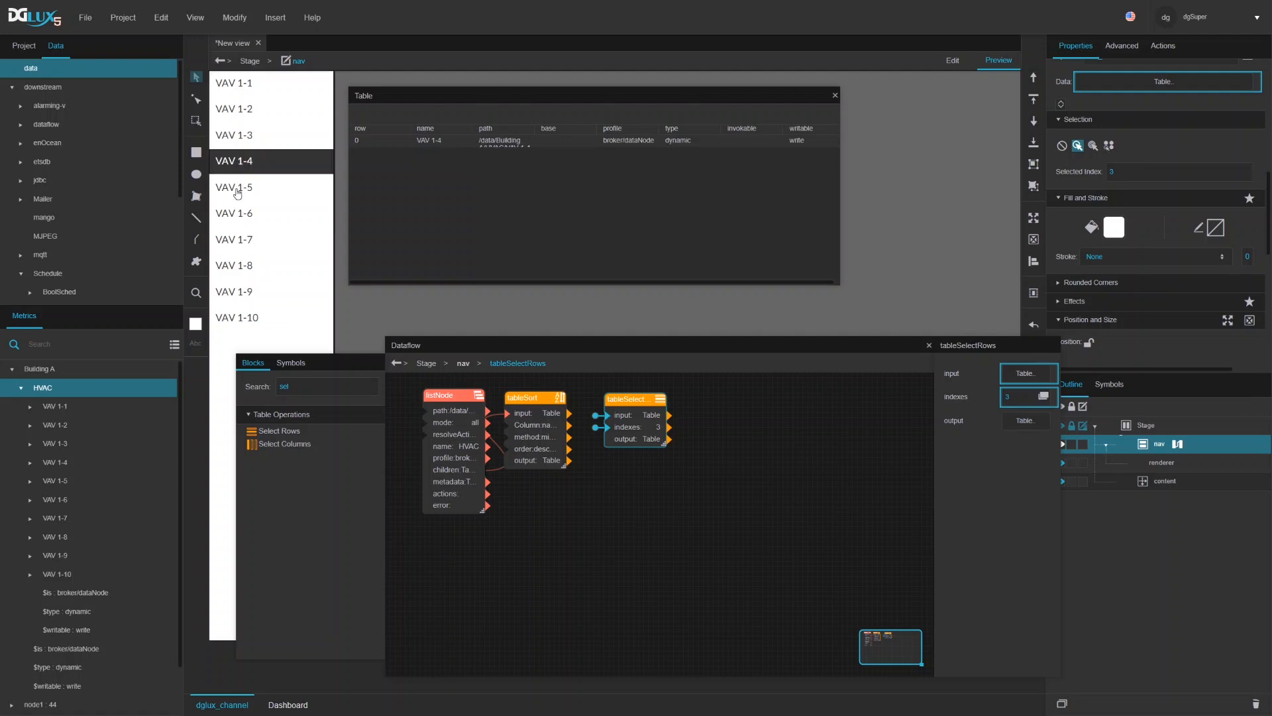
{"action": "left_click", "coordinate": [237, 192]}
{"action": "left_click", "coordinate": [241, 237]}
{"action": "left_click", "coordinate": [243, 272]}
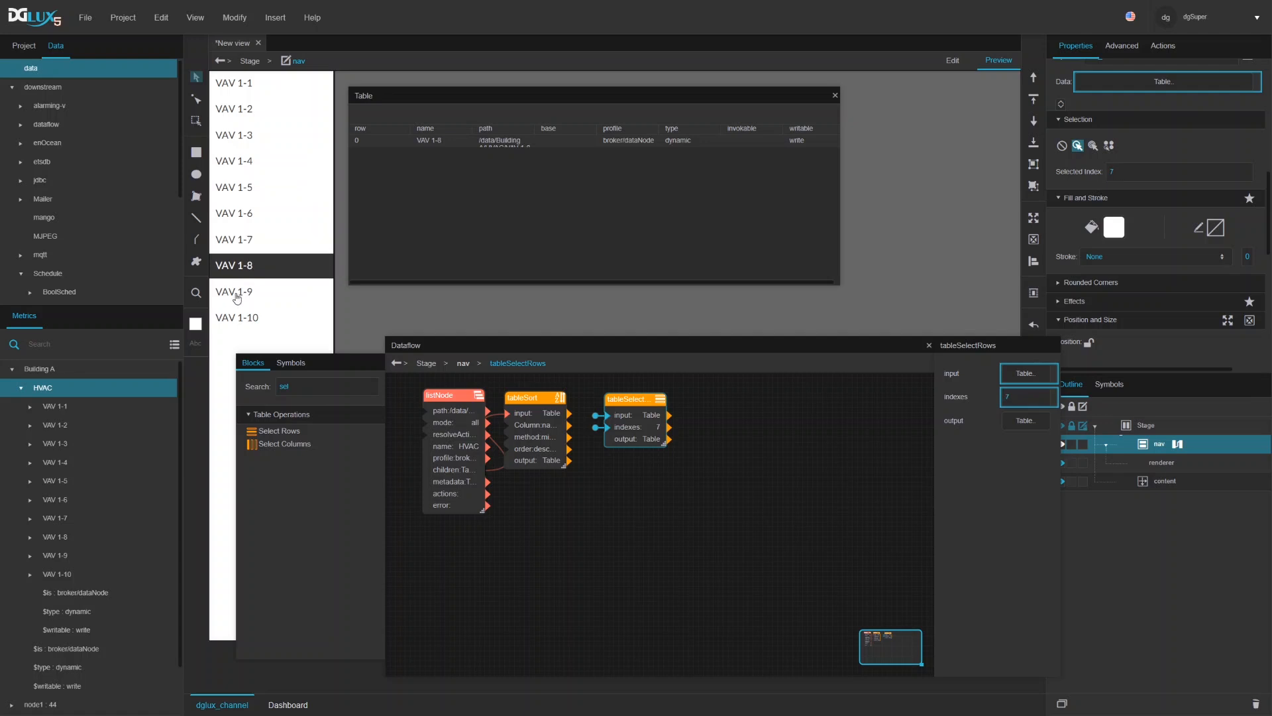
{"action": "left_click", "coordinate": [236, 298]}
{"action": "left_click", "coordinate": [246, 320]}
{"action": "left_click", "coordinate": [243, 291]}
{"action": "left_click", "coordinate": [249, 211]}
{"action": "left_click", "coordinate": [237, 191]}
{"action": "left_click", "coordinate": [235, 163]}
{"action": "left_click", "coordinate": [234, 135]}
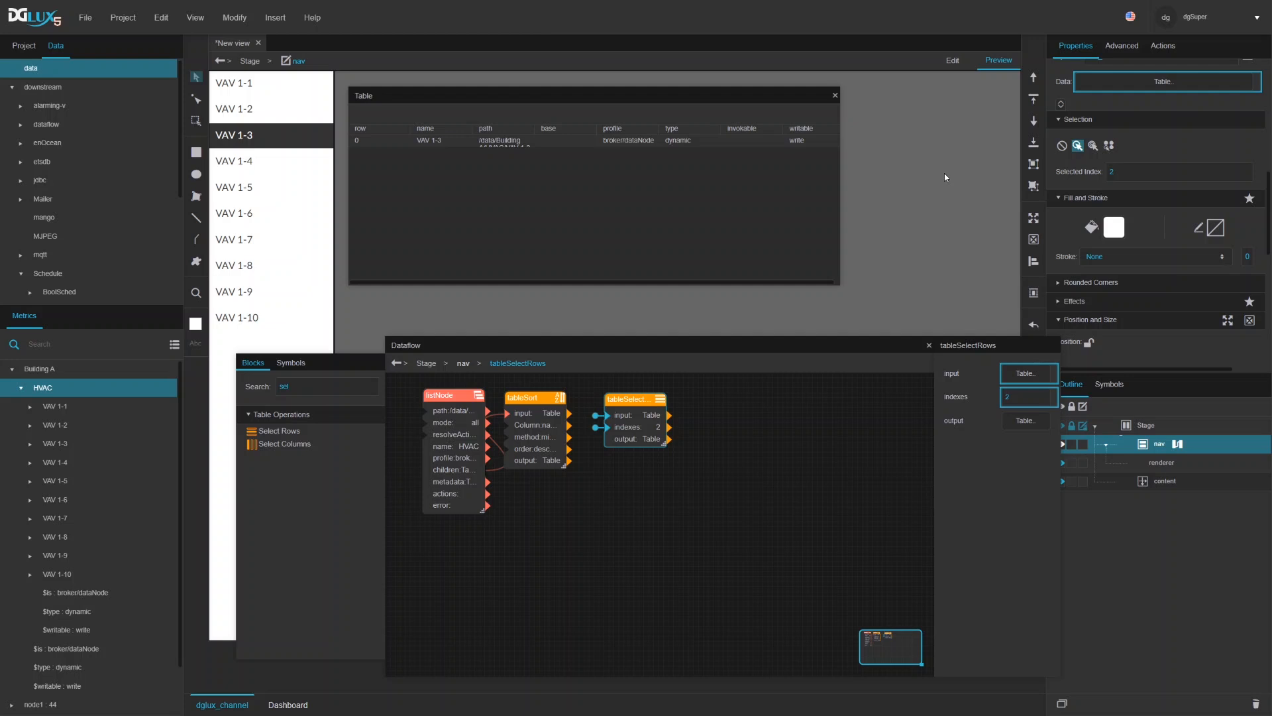
{"action": "left_click", "coordinate": [835, 95]}
Step: Nudge the Select Rows block beside the Sort block and rebind its input to nav's repeater data
{"action": "left_click_drag", "start_coordinate": [631, 402], "coordinate": [621, 402]}
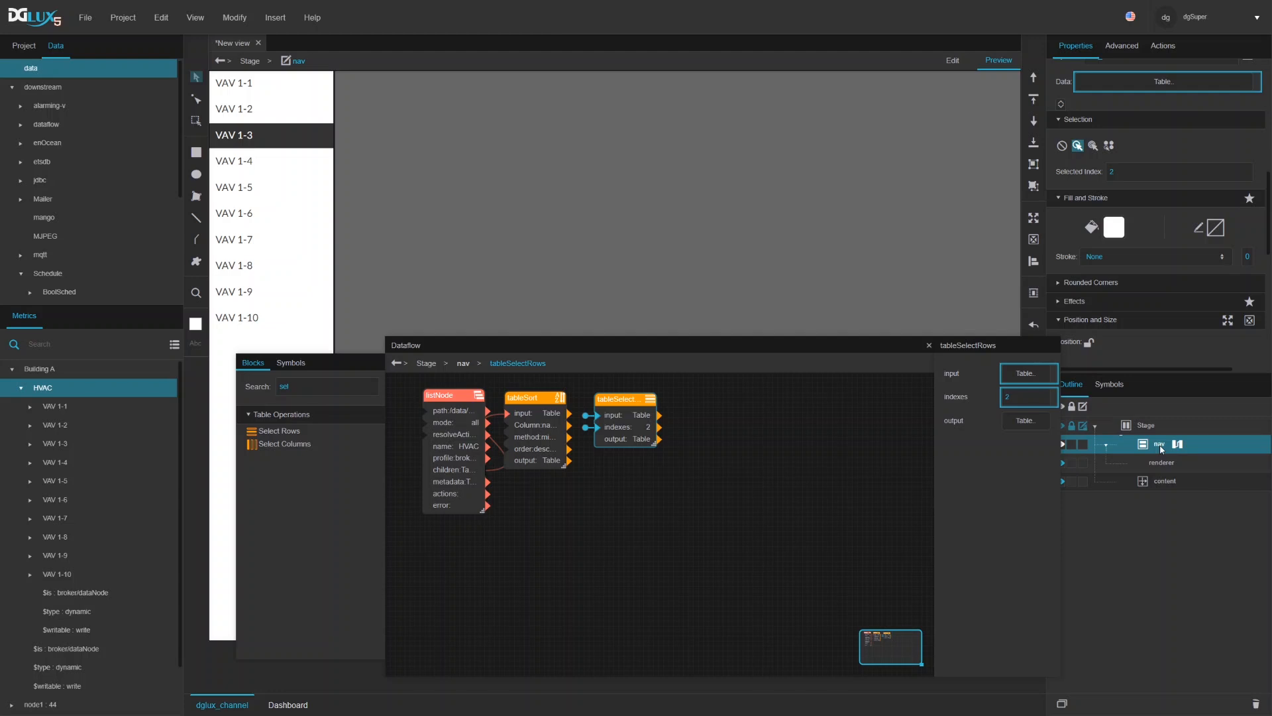
{"action": "left_click_drag", "start_coordinate": [626, 402], "coordinate": [638, 398]}
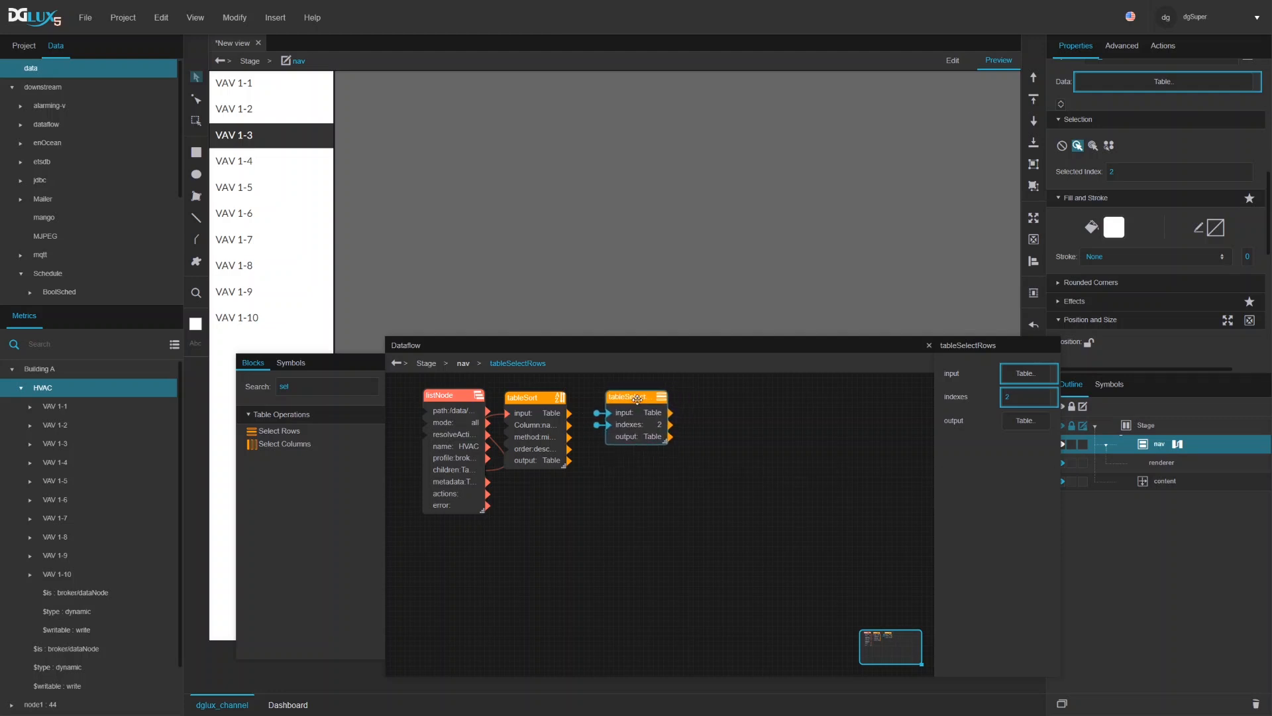
{"action": "scroll", "coordinate": [1131, 234], "scroll_direction": "up", "scroll_amount": 1}
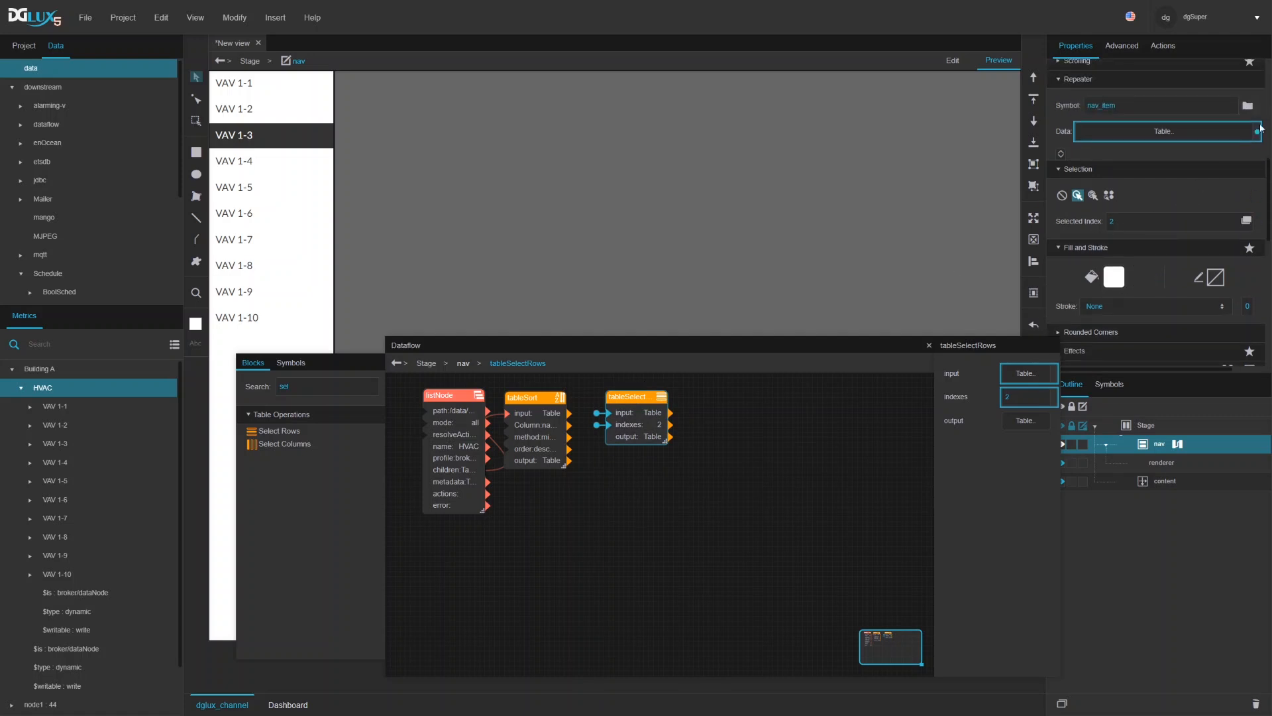
{"action": "left_click_drag", "start_coordinate": [1257, 132], "coordinate": [1015, 375]}
{"action": "scroll", "coordinate": [1105, 269], "scroll_direction": "up", "scroll_amount": 1}
{"action": "scroll", "coordinate": [1105, 269], "scroll_direction": "up", "scroll_amount": 2}
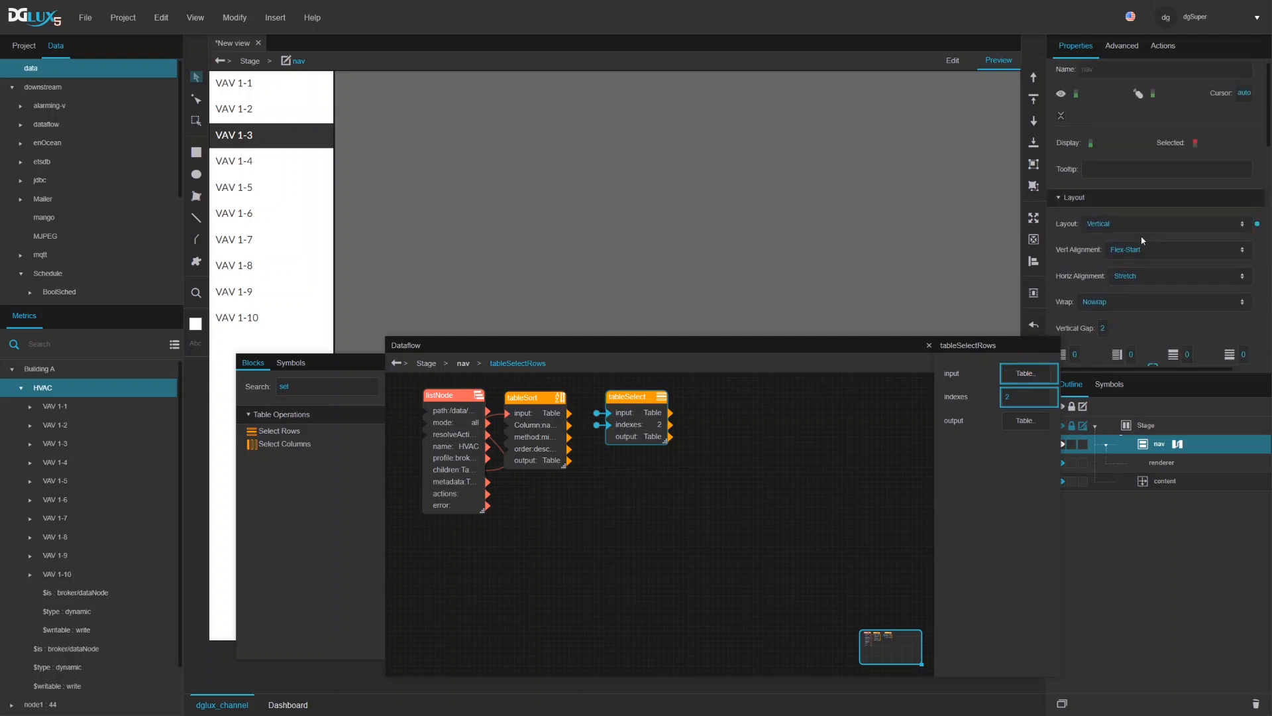
Step: Rebind the Select Rows block's indexes to nav's selected index, then check its output table and close it
{"action": "scroll", "coordinate": [1142, 240], "scroll_direction": "down", "scroll_amount": 5}
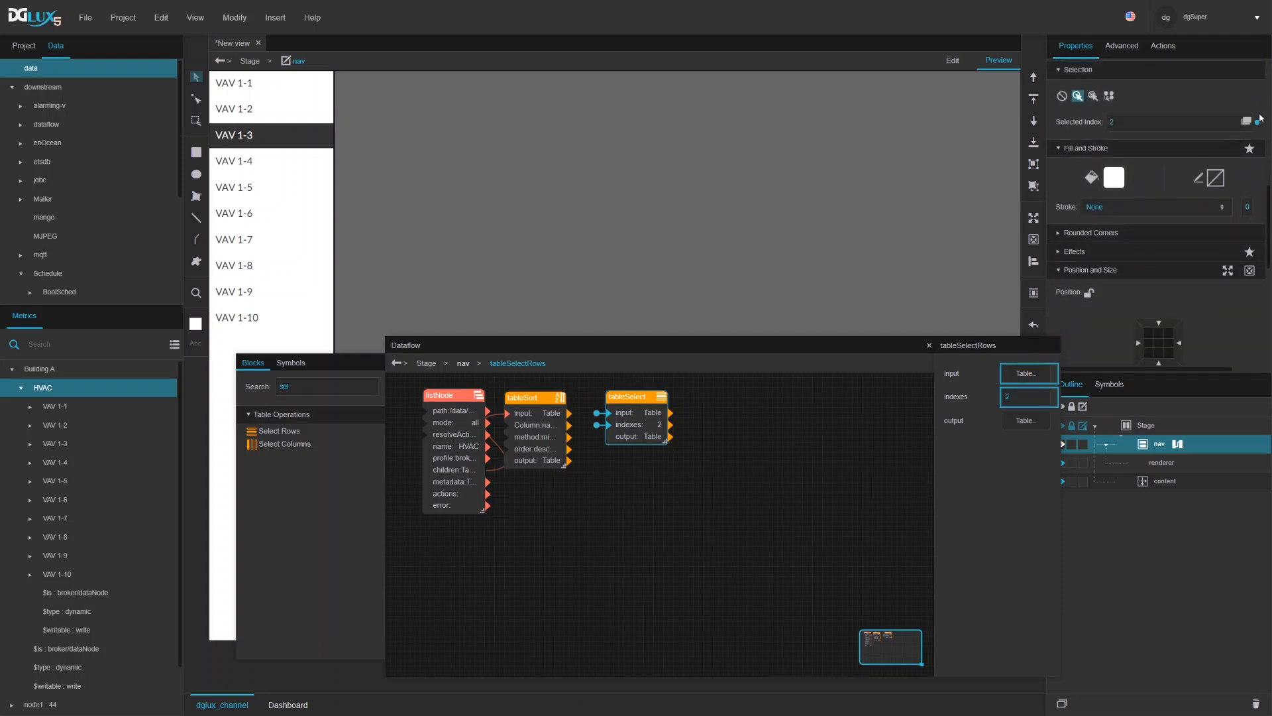
{"action": "left_click_drag", "start_coordinate": [1257, 128], "coordinate": [1023, 396]}
{"action": "left_click", "coordinate": [1031, 424]}
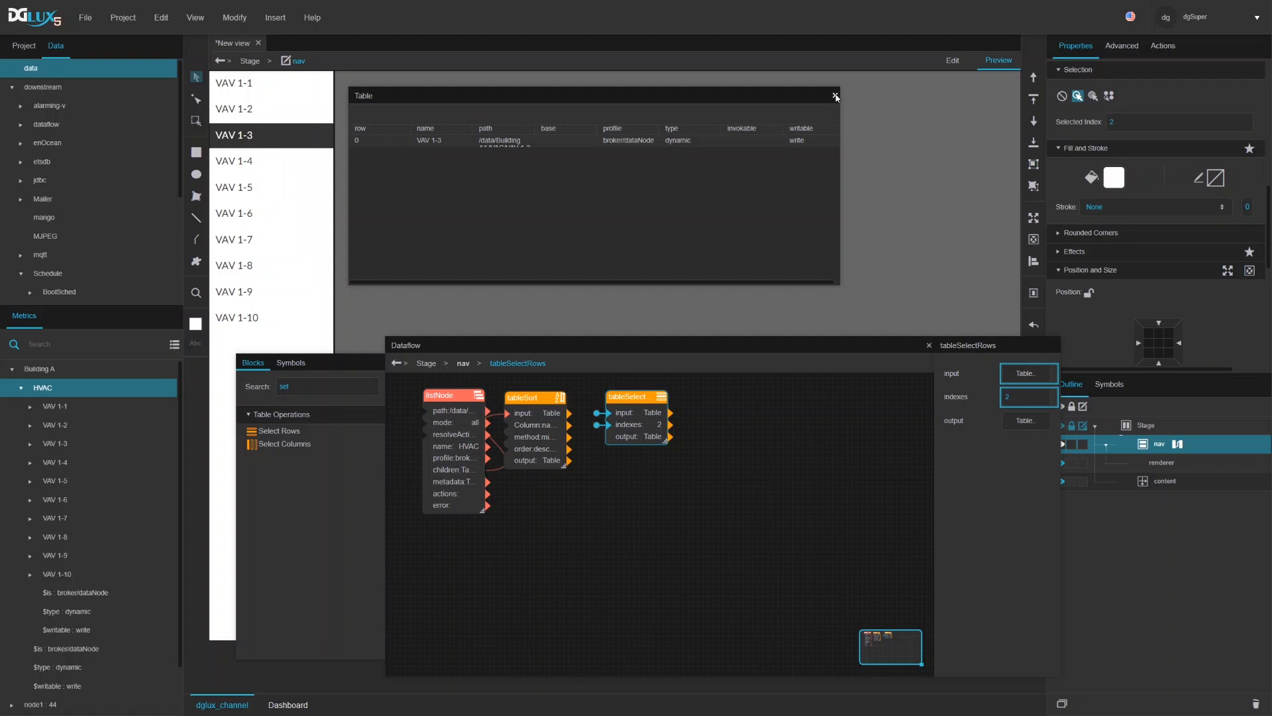
{"action": "left_click", "coordinate": [836, 96]}
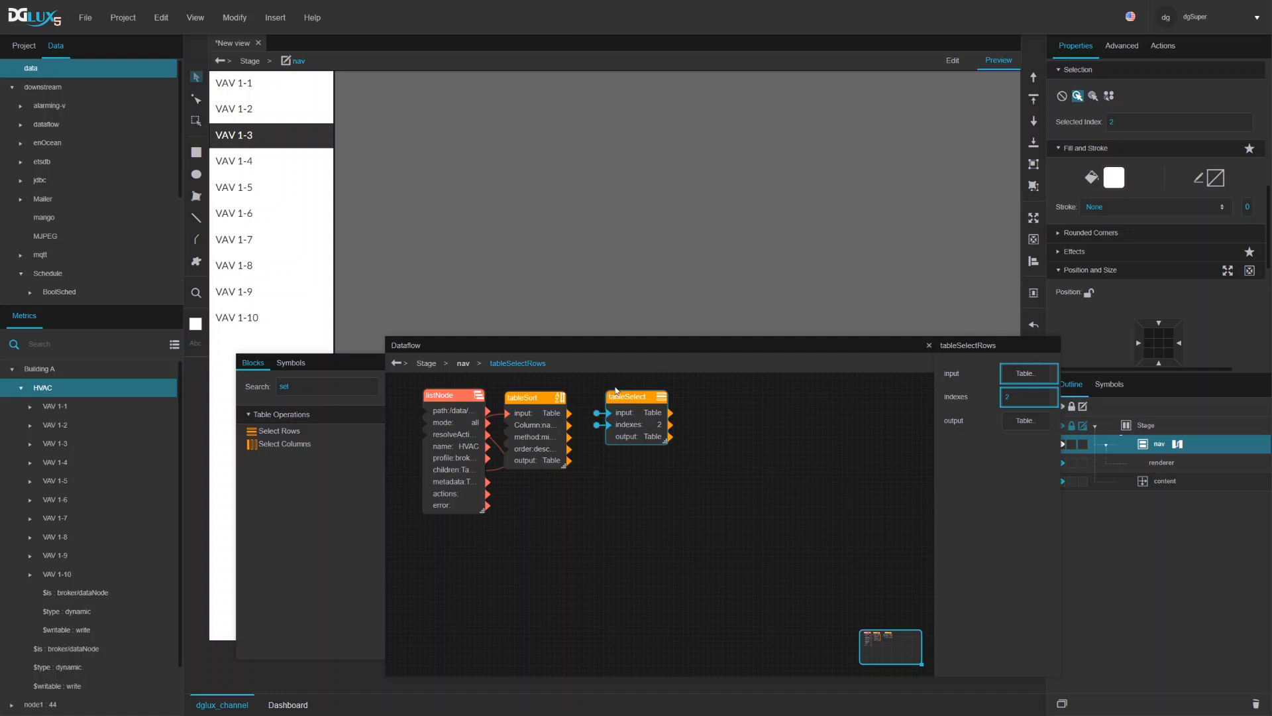
Step: Move the Select Rows block closer to the Sort block, reopen its output table, and close nav's dataflow
{"action": "left_click_drag", "start_coordinate": [639, 396], "coordinate": [622, 396]}
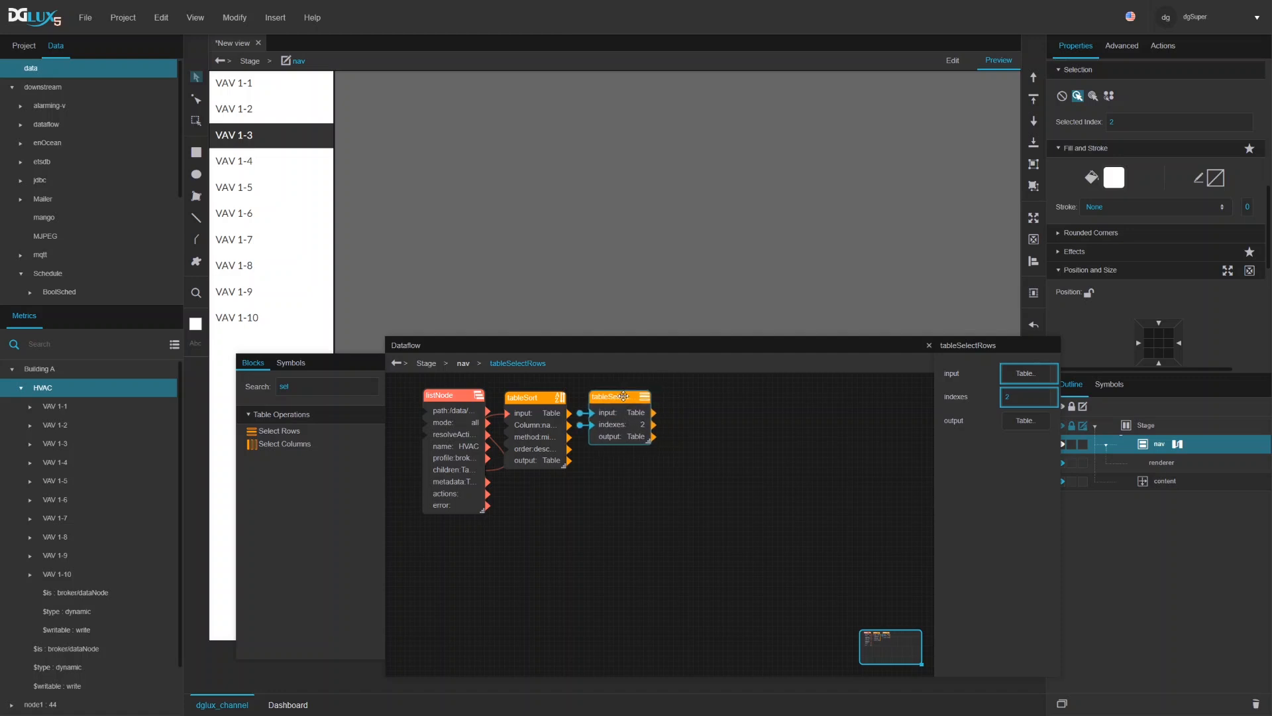
{"action": "left_click", "coordinate": [1025, 420]}
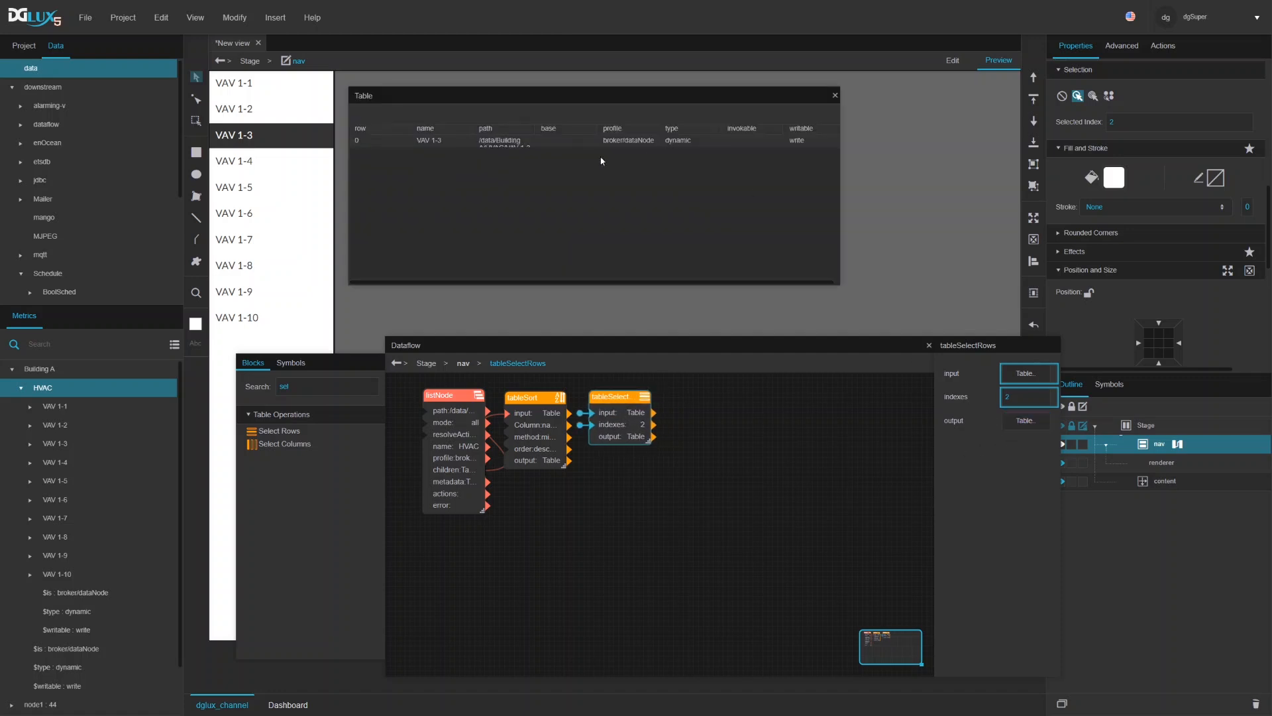
{"action": "left_click", "coordinate": [928, 345]}
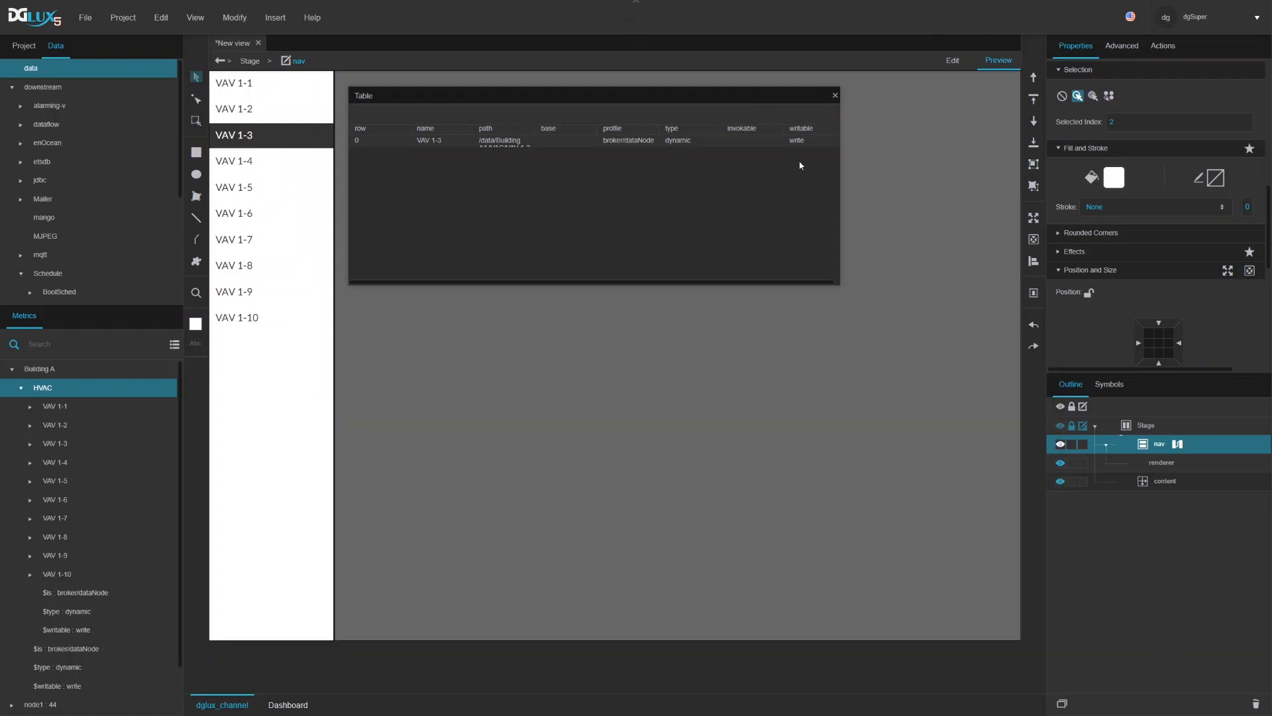
Step: Duplicate the VAV 1-10 node under HVAC as VAV 1-11
{"action": "left_click", "coordinate": [59, 575]}
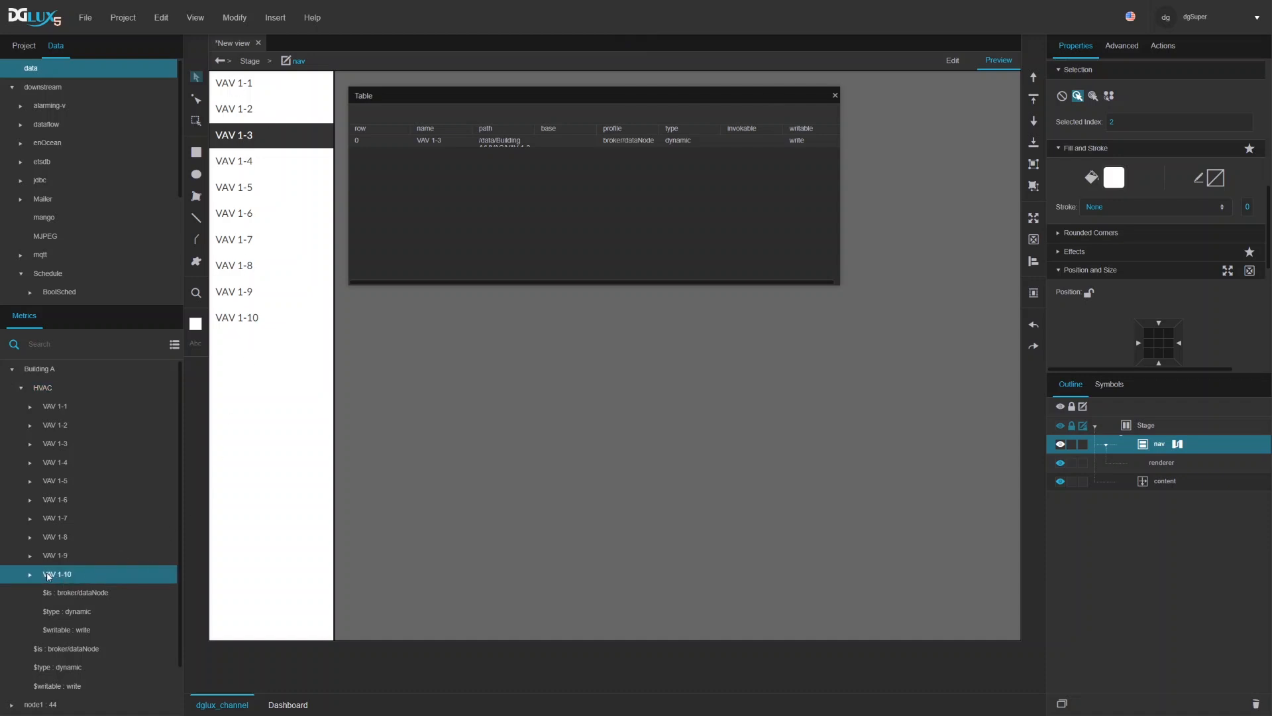
{"action": "right_click", "coordinate": [47, 577]}
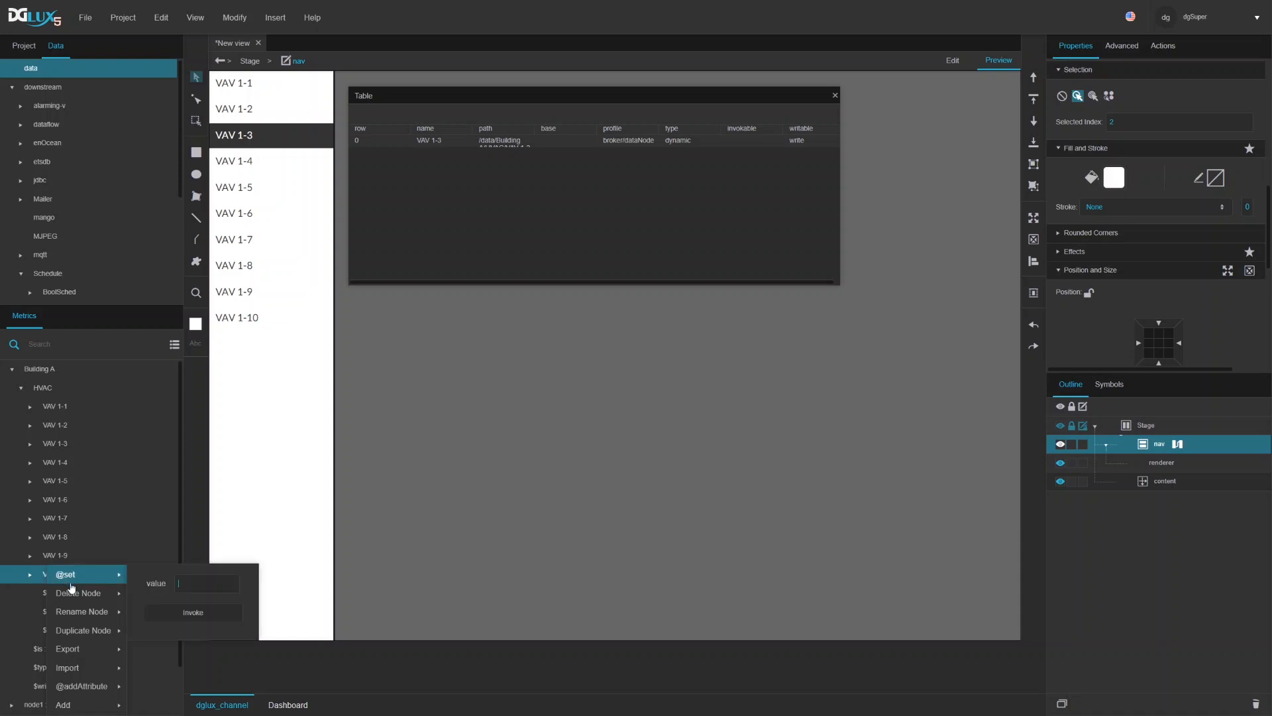
{"action": "mouse_move", "coordinate": [89, 630]}
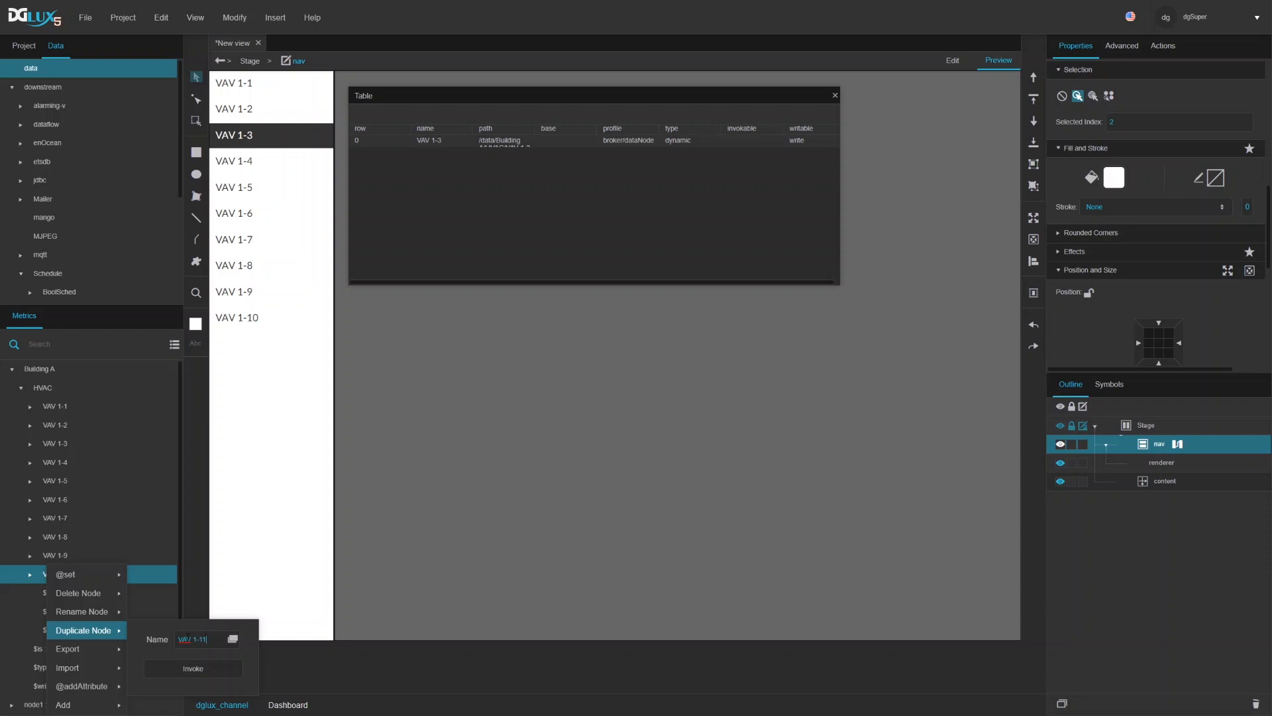
{"action": "left_click", "coordinate": [194, 669]}
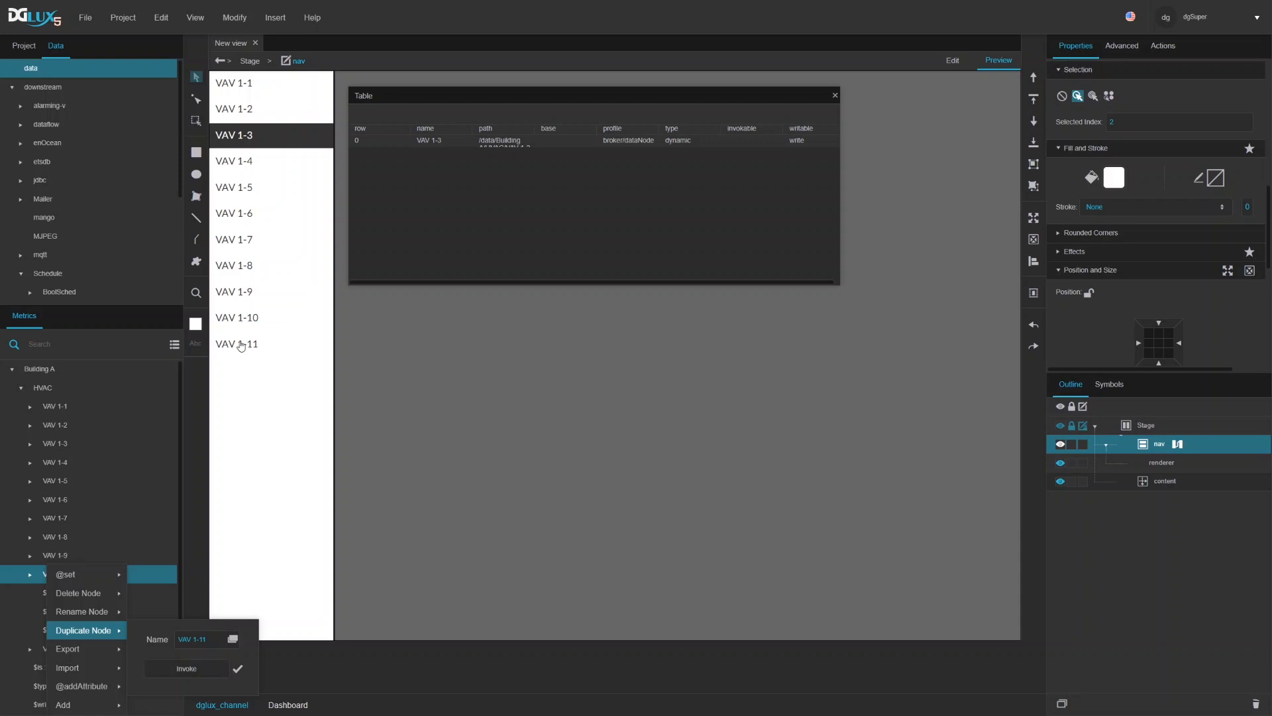
{"action": "left_click", "coordinate": [278, 349]}
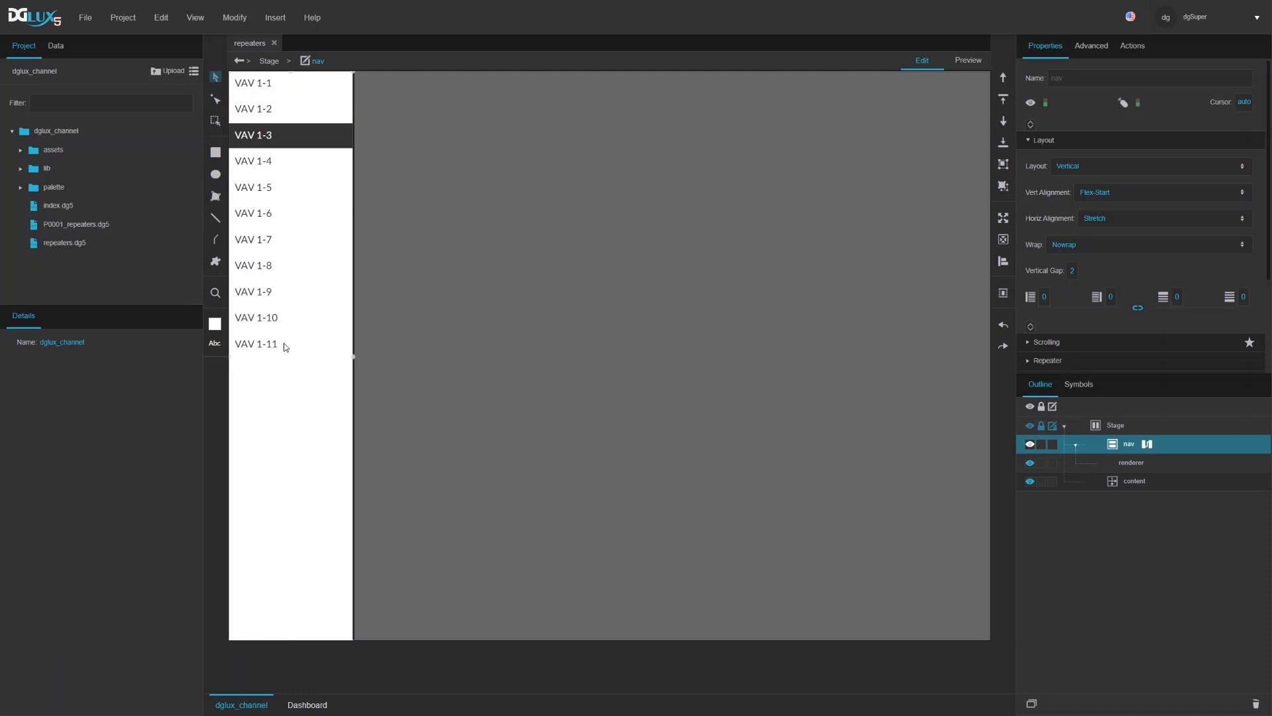
Step: Browse the data tree through Building A and HVAC and expand VAV 1-1 to list its points
{"action": "left_click", "coordinate": [55, 46]}
{"action": "left_click", "coordinate": [30, 69]}
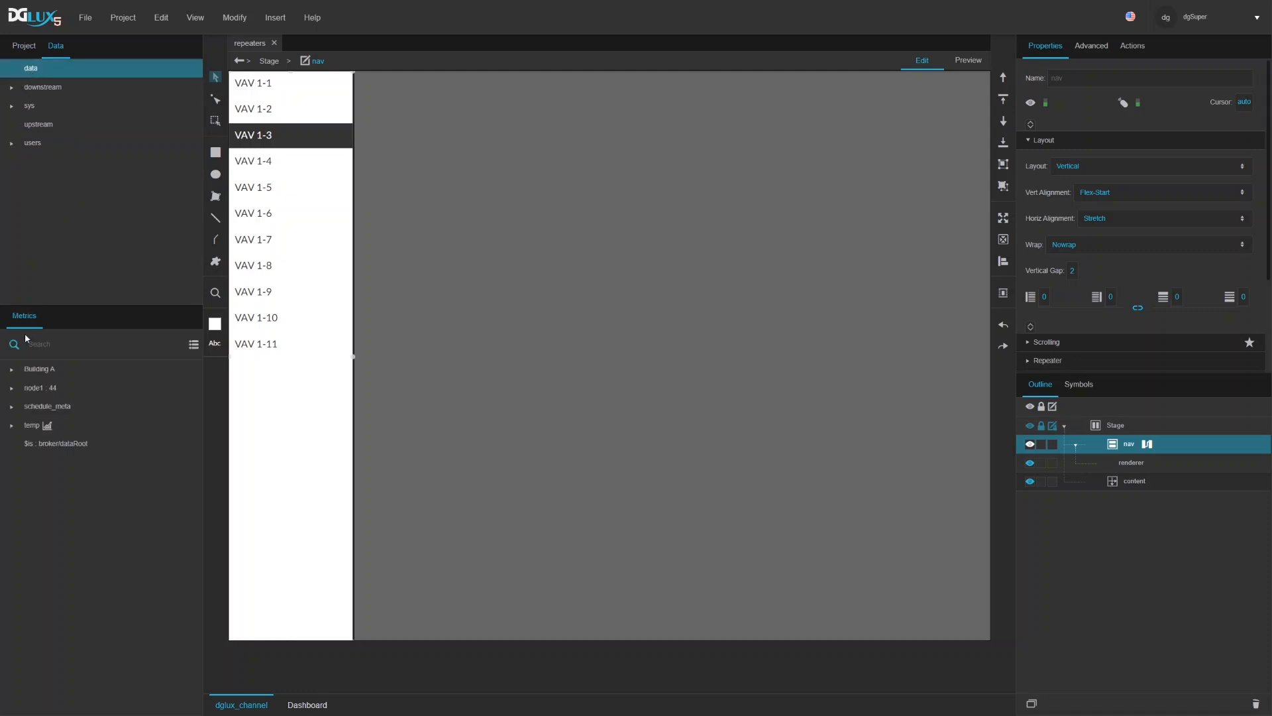
{"action": "left_click", "coordinate": [11, 369]}
{"action": "left_click", "coordinate": [21, 388]}
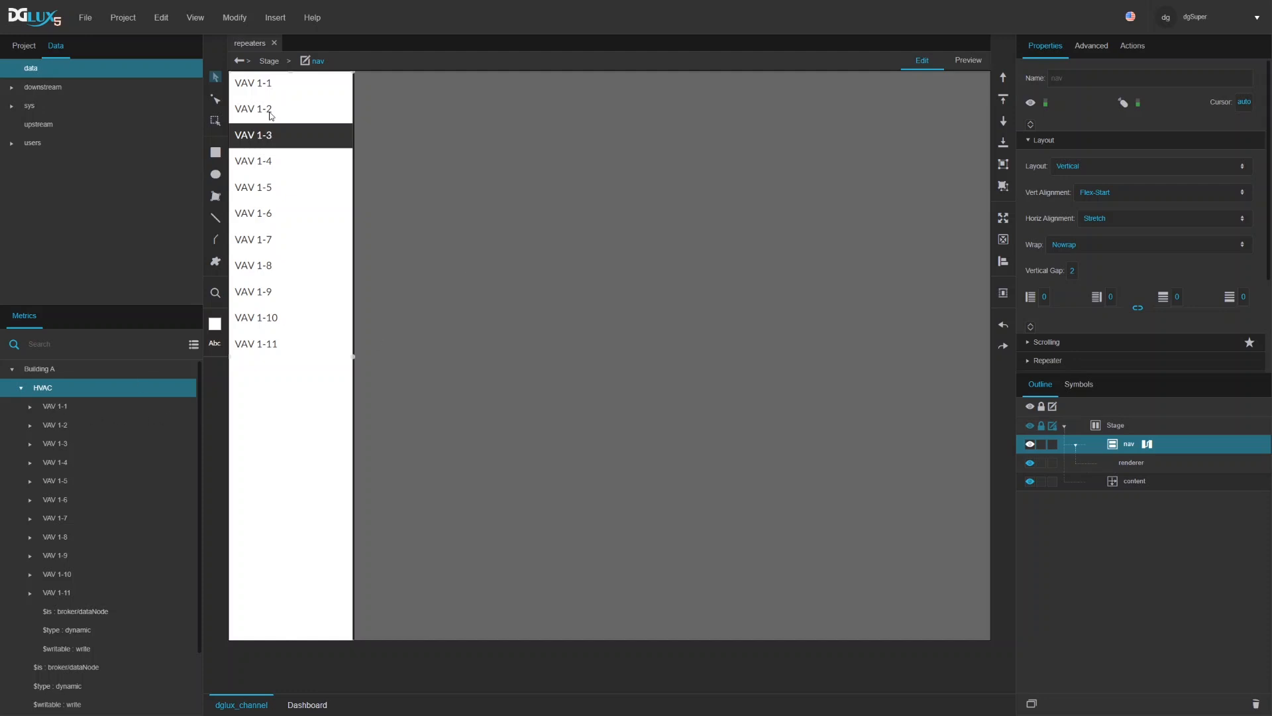
{"action": "left_click", "coordinate": [29, 407]}
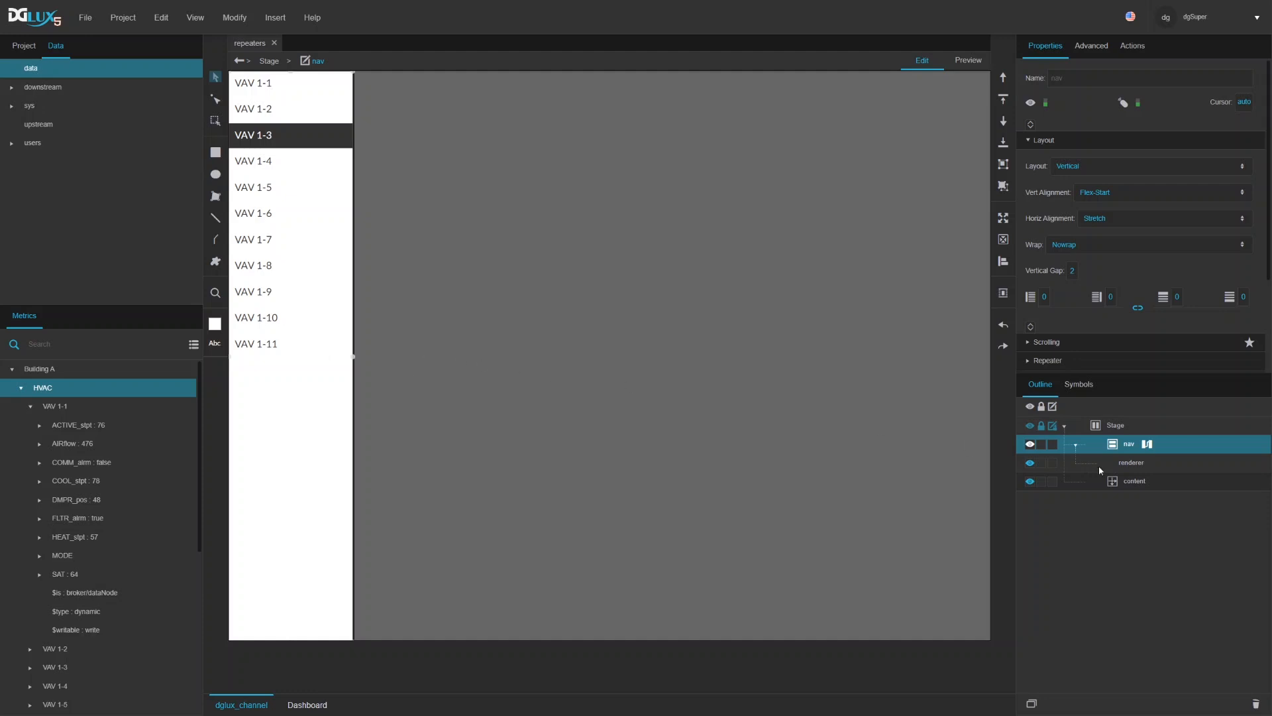
Step: Open nav's dataflow and the Sort block's output table, shrinking the table and arranging both windows so they do not overlap
{"action": "left_click", "coordinate": [1147, 444]}
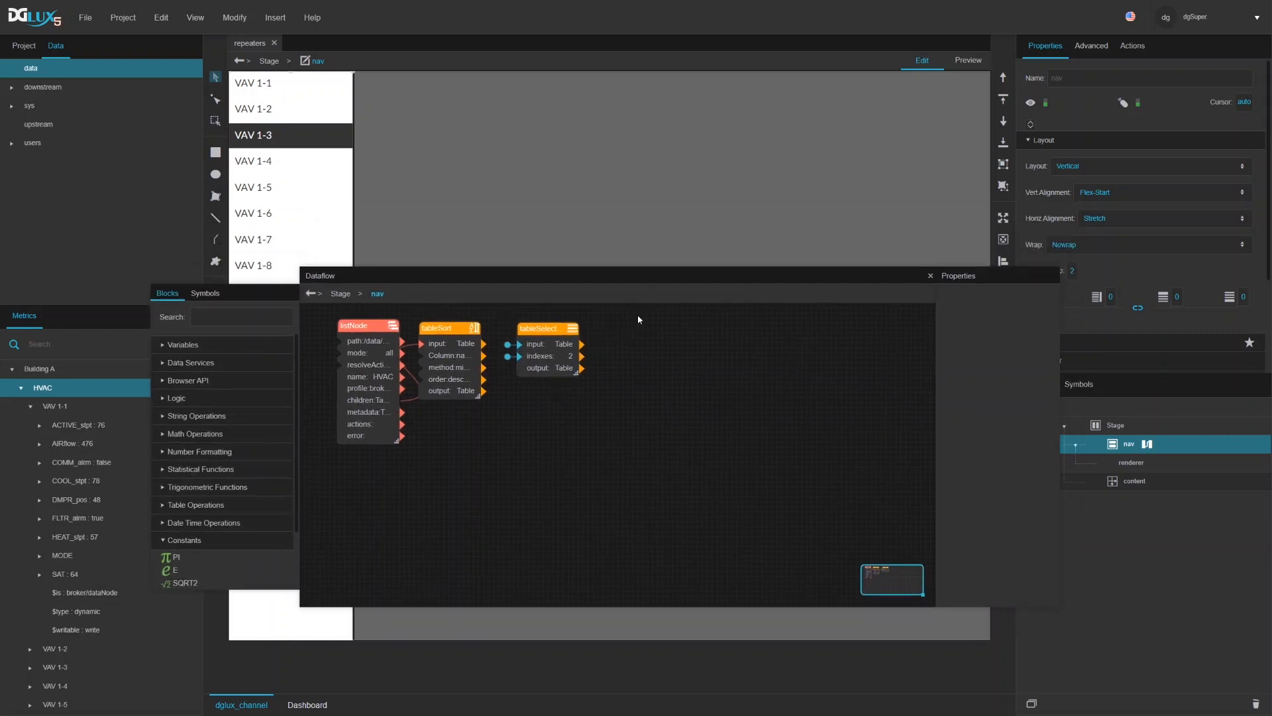
{"action": "left_click", "coordinate": [437, 433]}
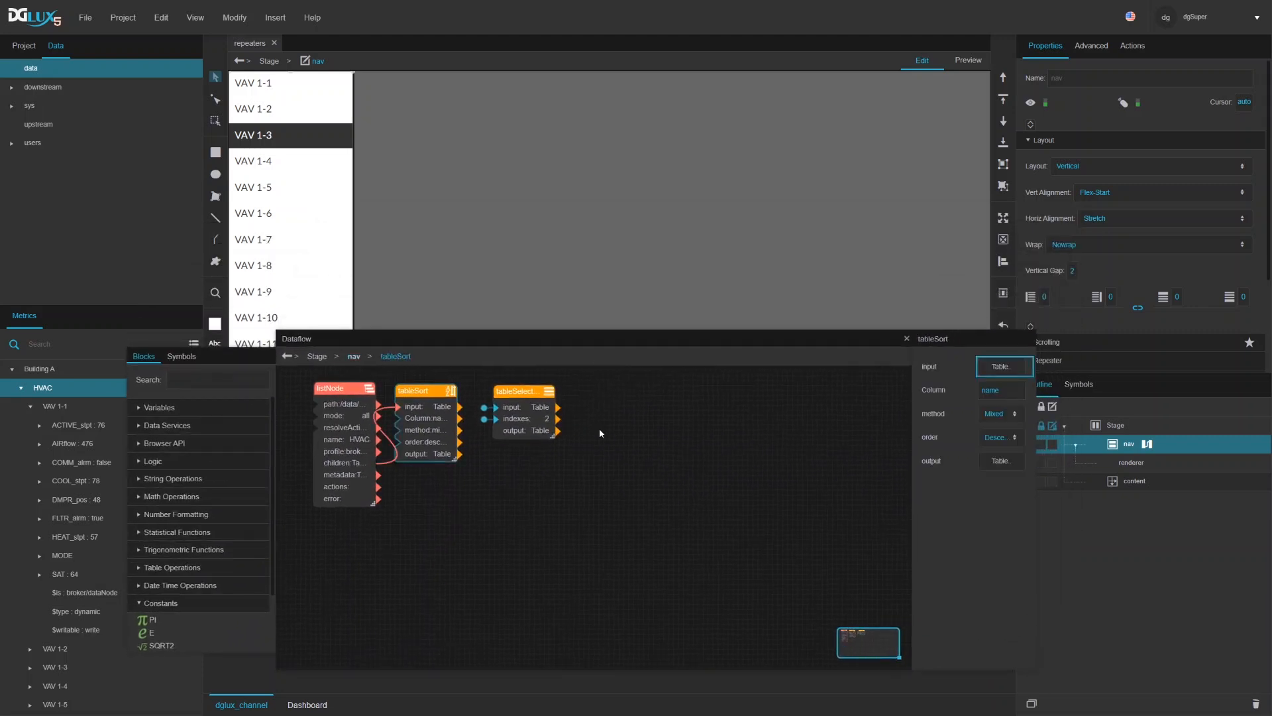
{"action": "left_click", "coordinate": [1011, 467]}
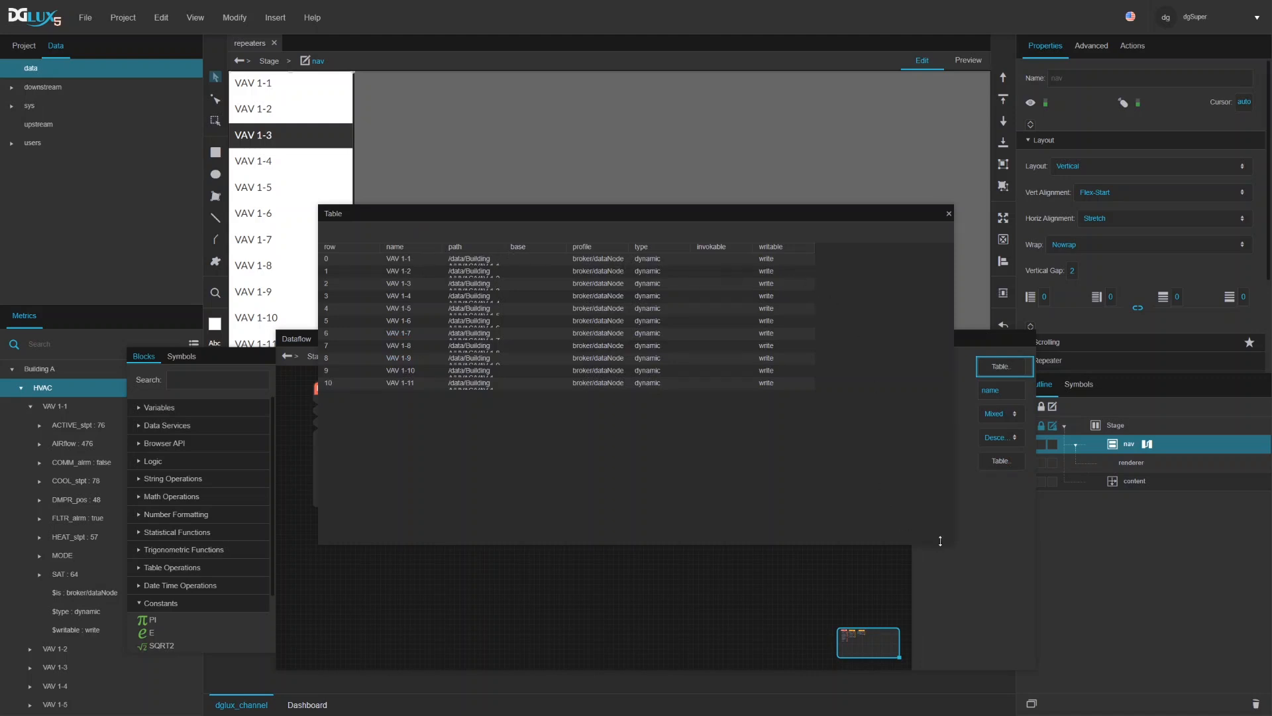
{"action": "left_click_drag", "start_coordinate": [949, 542], "coordinate": [832, 417]}
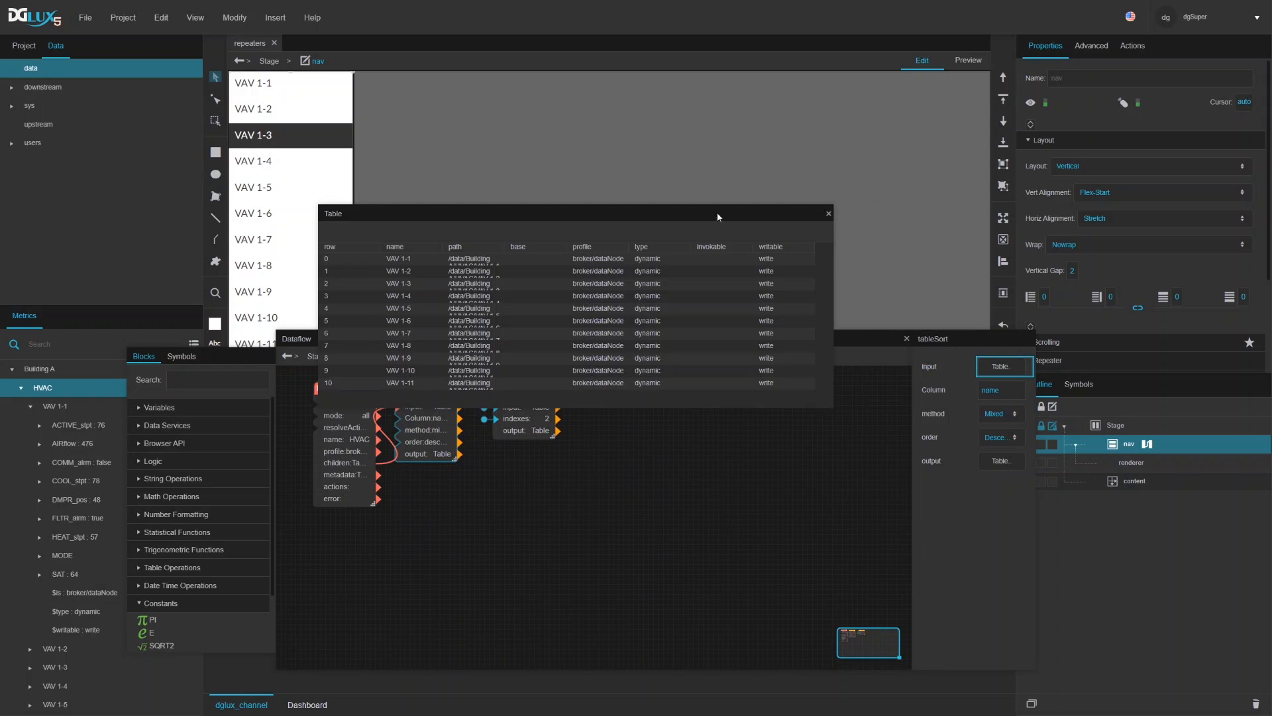
{"action": "left_click_drag", "start_coordinate": [718, 217], "coordinate": [920, 84]}
{"action": "left_click_drag", "start_coordinate": [484, 349], "coordinate": [652, 357]}
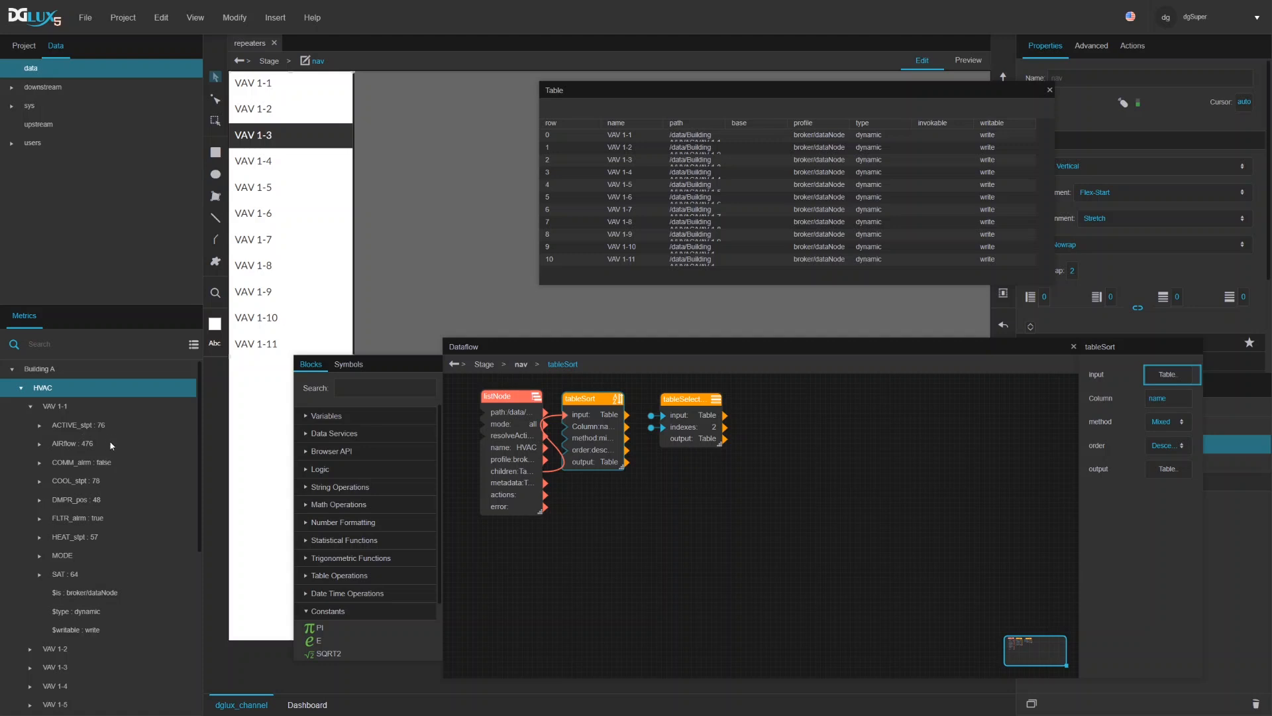
Step: Add VAV 1-1's AIRflow, SAT, FLTR_alrm and DMPR_pos points to nav's dataflow as a column of blocks
{"action": "left_click_drag", "start_coordinate": [110, 439], "coordinate": [831, 392]}
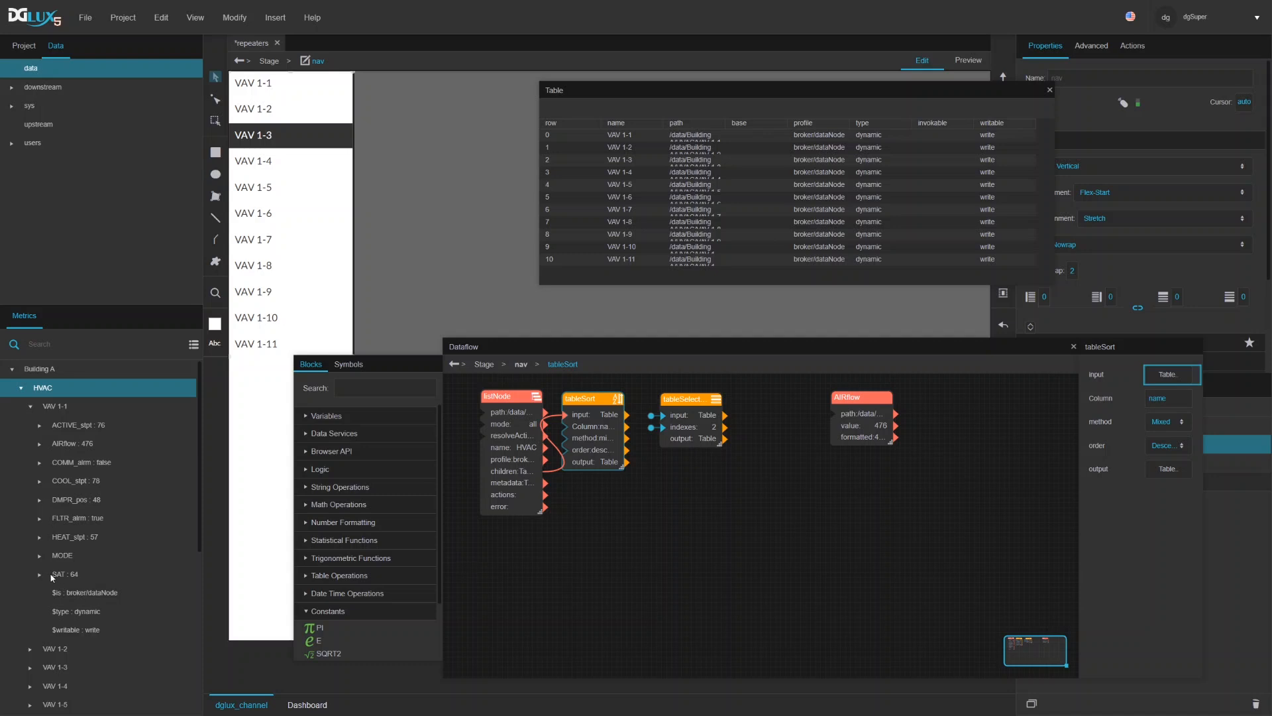
{"action": "left_click_drag", "start_coordinate": [825, 463], "coordinate": [829, 459]}
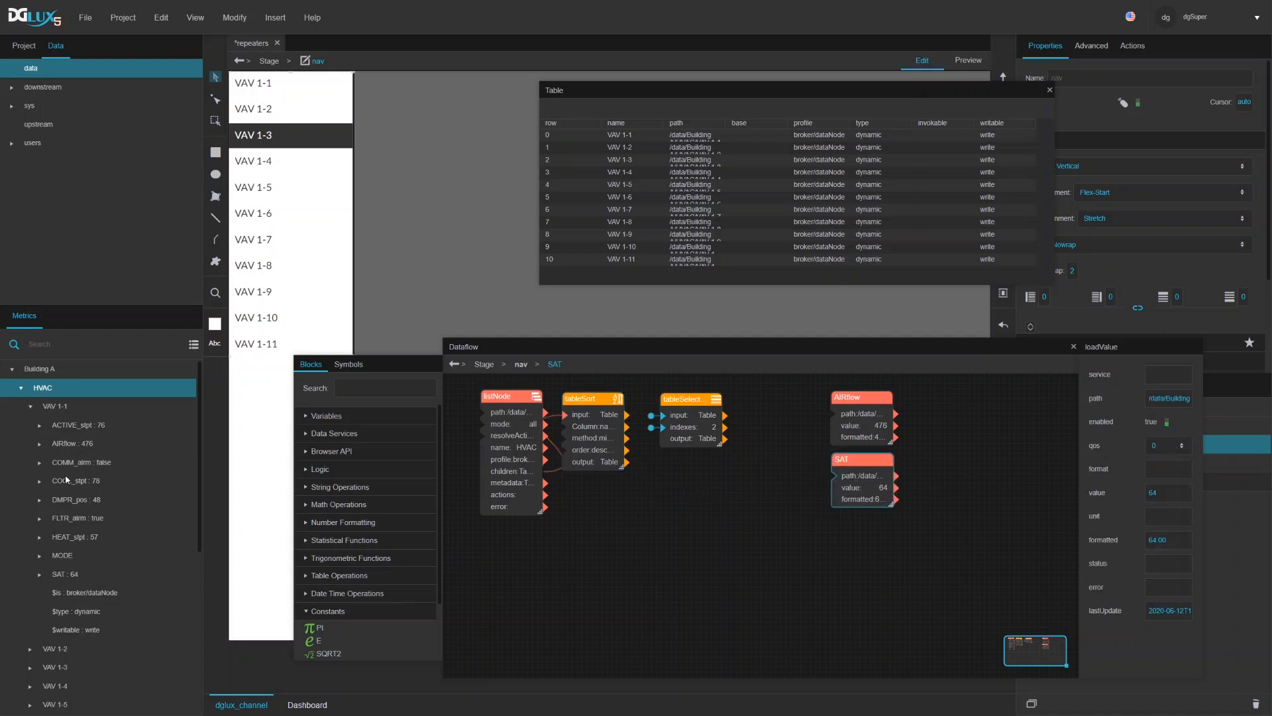
{"action": "left_click_drag", "start_coordinate": [55, 520], "coordinate": [855, 517]}
{"action": "left_click_drag", "start_coordinate": [59, 500], "coordinate": [841, 587]}
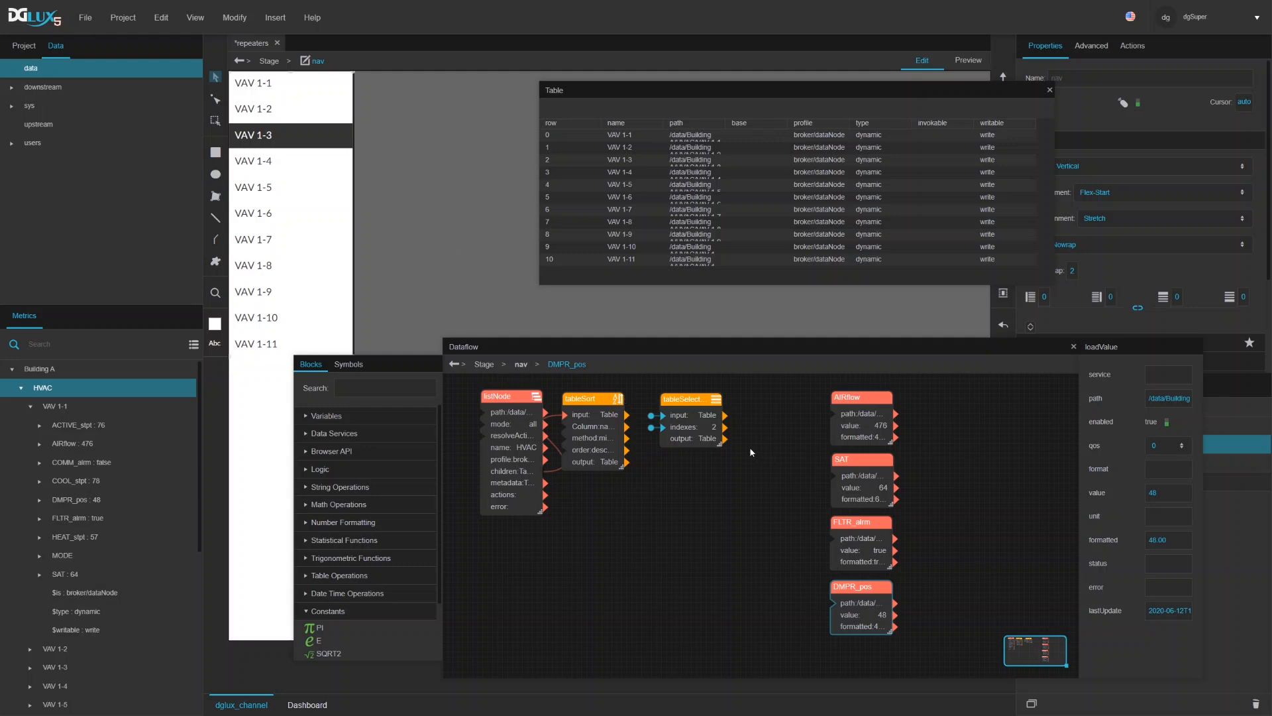
Step: Convert the AIRflow, SAT, FLTR_alrm and DMPR_pos blocks into a dataflow symbol named vav_data
{"action": "left_click_drag", "start_coordinate": [803, 402], "coordinate": [903, 630]}
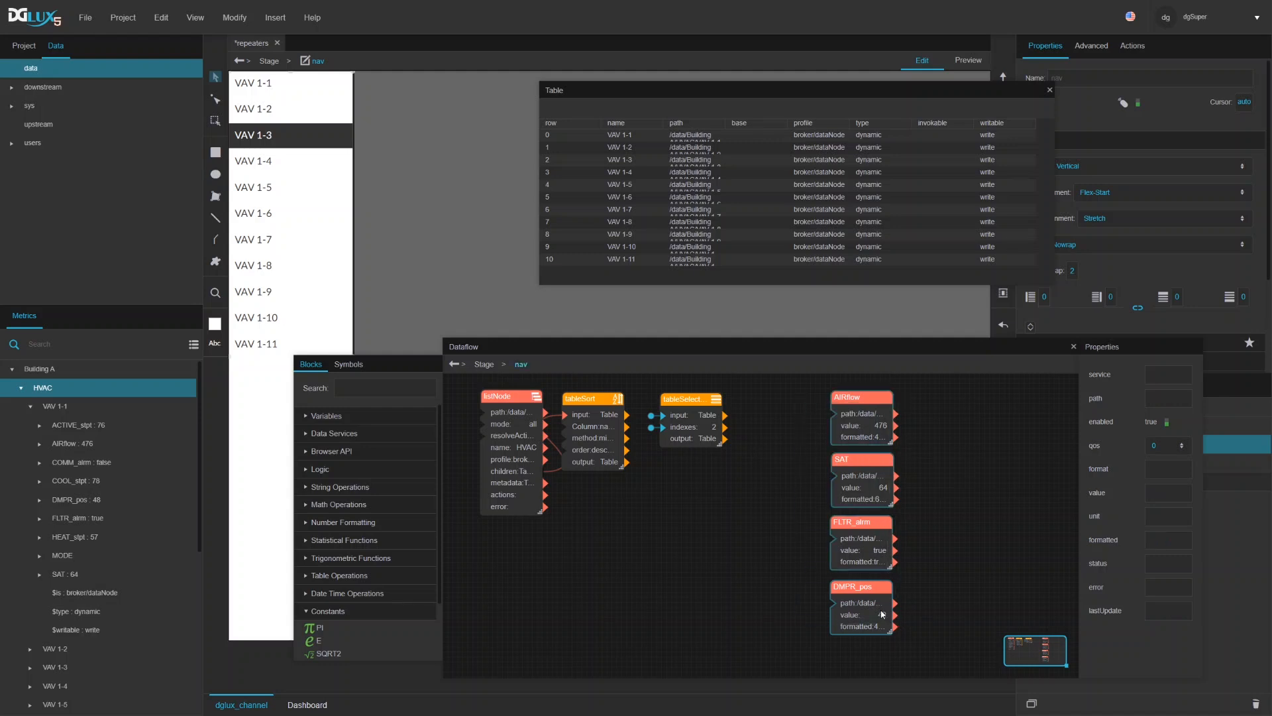
{"action": "right_click", "coordinate": [894, 595]}
{"action": "left_click", "coordinate": [912, 682]}
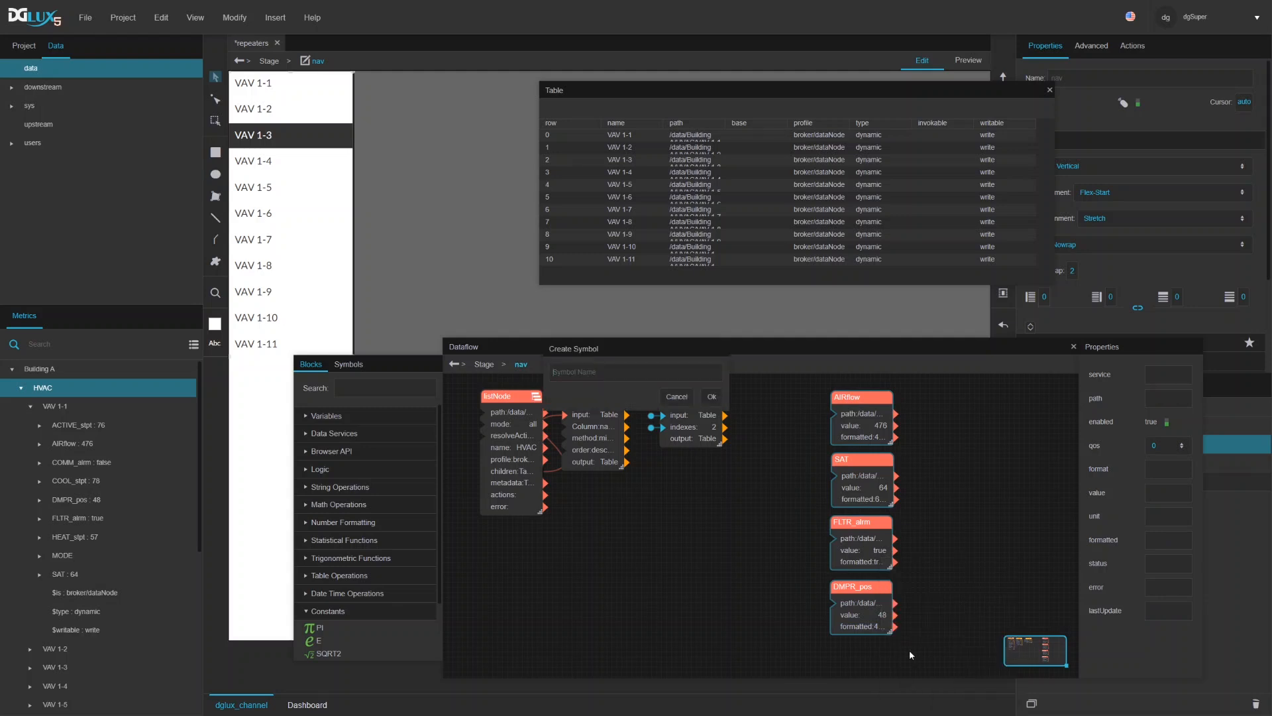
{"action": "type", "text": "vav"}
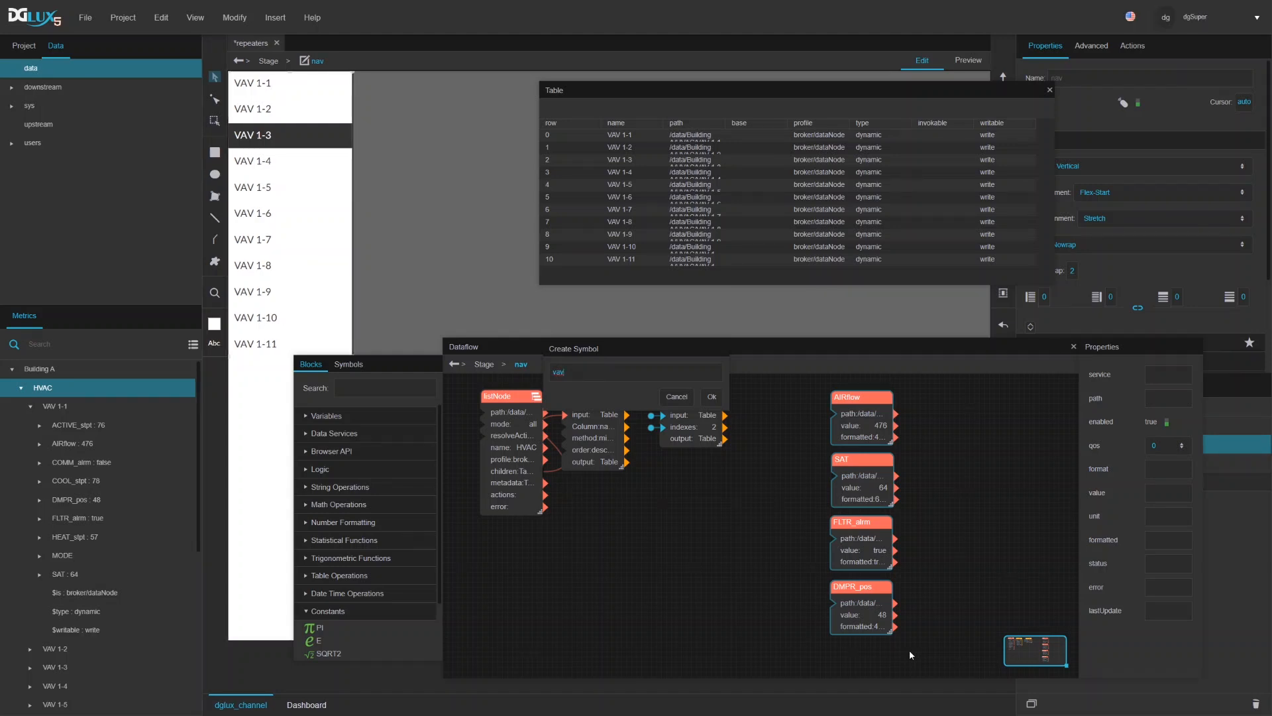
{"action": "type", "text": "_data"}
{"action": "left_click", "coordinate": [711, 396]}
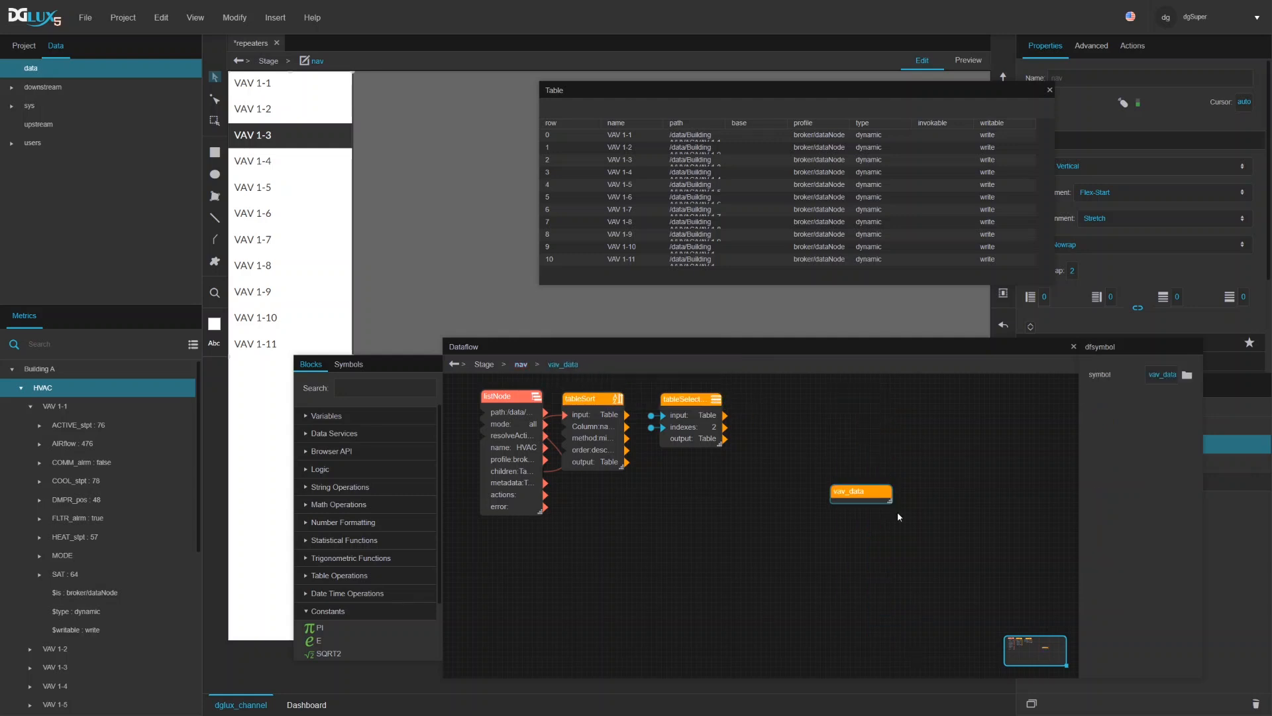
Step: Show the current page's dataflow symbols, move the vav_data block beside Select Rows, and open the symbol for editing
{"action": "left_click", "coordinate": [356, 365]}
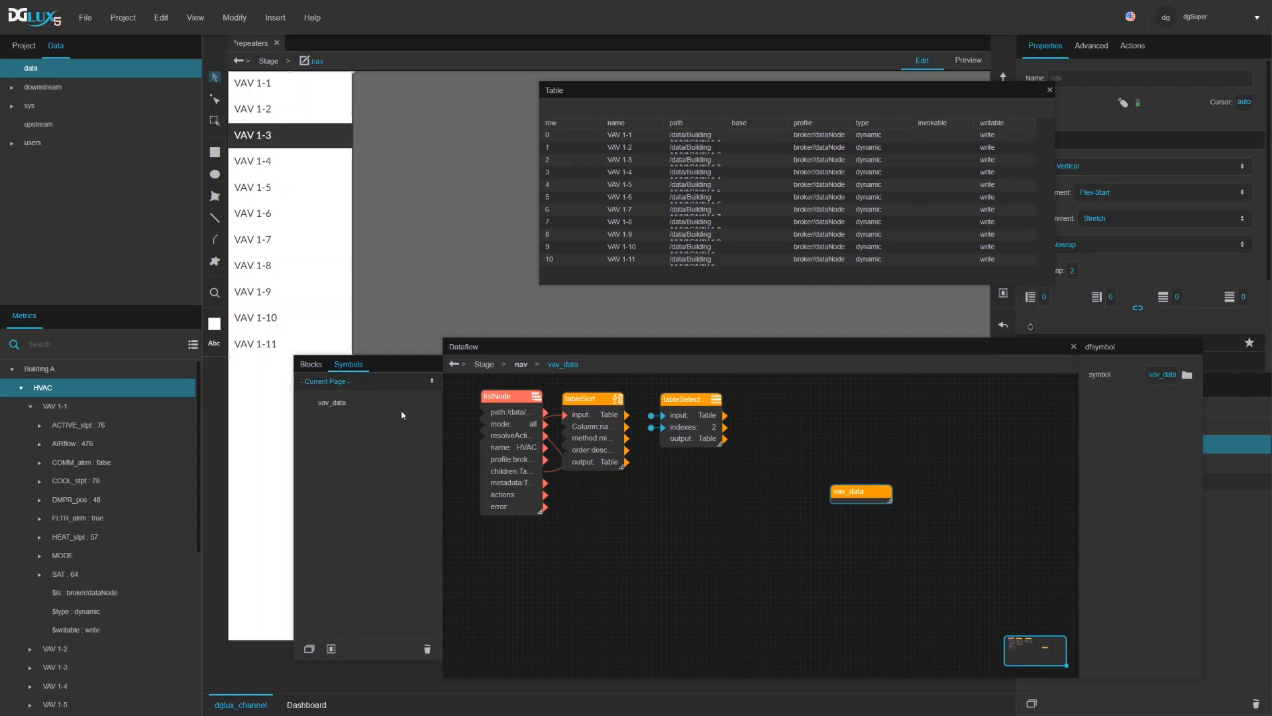
{"action": "left_click_drag", "start_coordinate": [875, 494], "coordinate": [823, 407]}
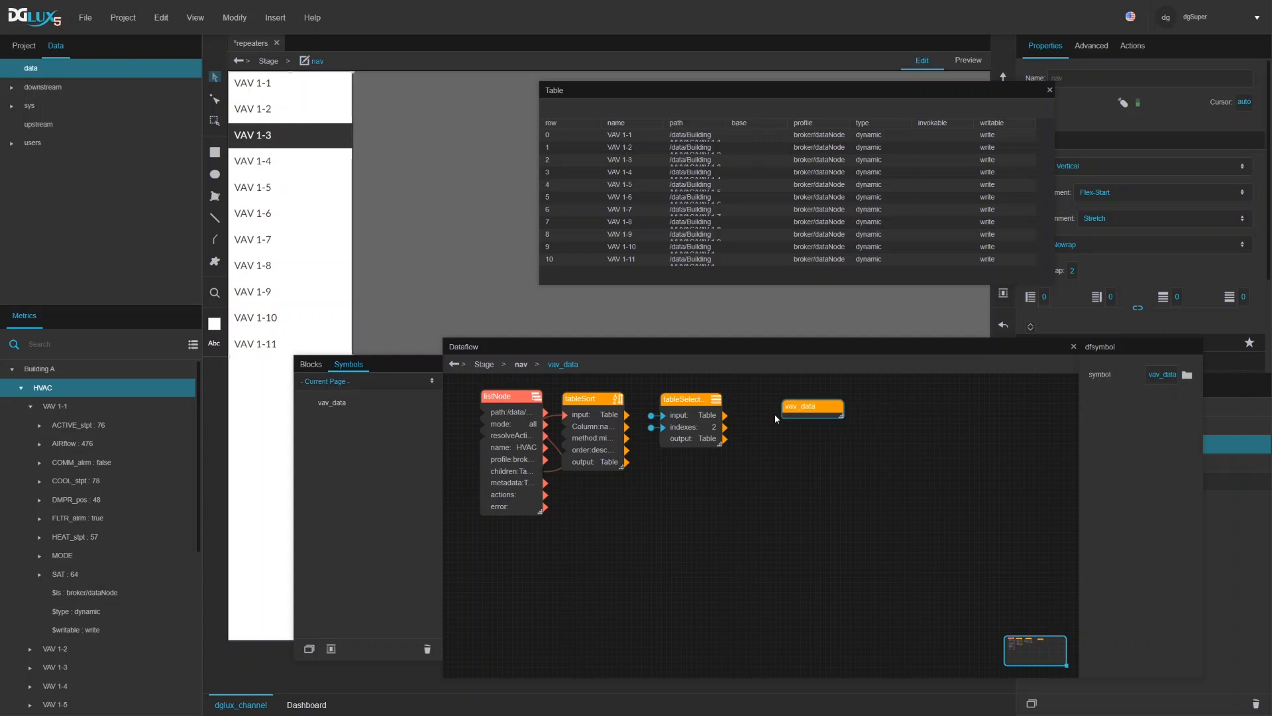
{"action": "right_click", "coordinate": [796, 406]}
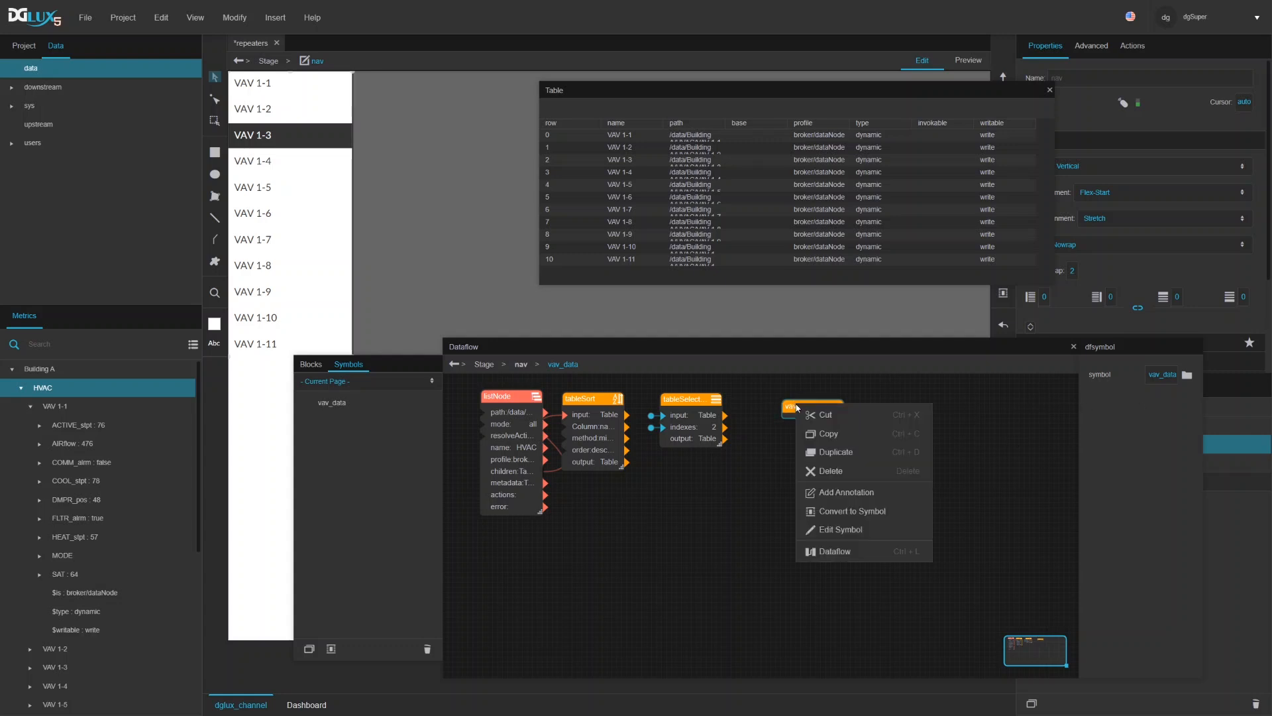
{"action": "left_click", "coordinate": [828, 530]}
Step: Enlarge and reposition the vav_data editor, shift its four point blocks toward the left edge, and show the AIRflow block's properties
{"action": "left_click", "coordinate": [737, 273]}
{"action": "left_click_drag", "start_coordinate": [1079, 516], "coordinate": [1225, 642]}
{"action": "left_click_drag", "start_coordinate": [663, 270], "coordinate": [783, 512]}
{"action": "left_click_drag", "start_coordinate": [746, 453], "coordinate": [529, 447]}
{"action": "left_click", "coordinate": [528, 281]}
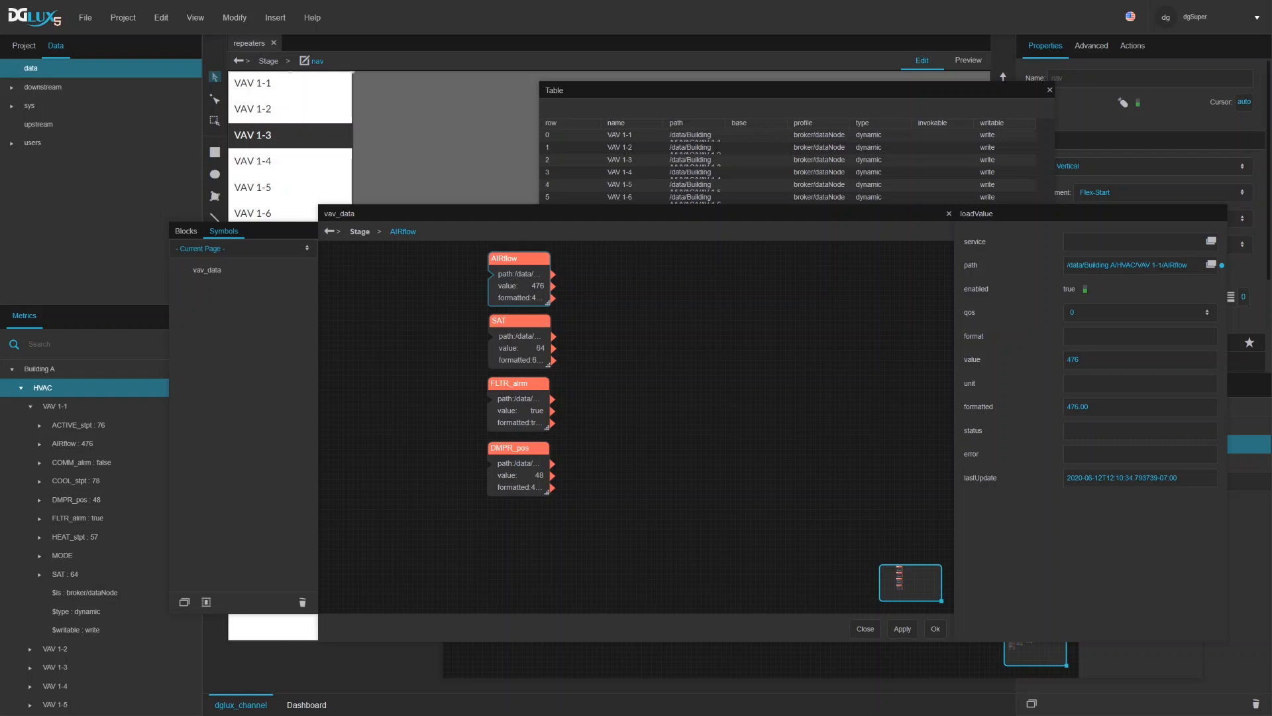
{"action": "left_click_drag", "start_coordinate": [810, 206], "coordinate": [833, 216]}
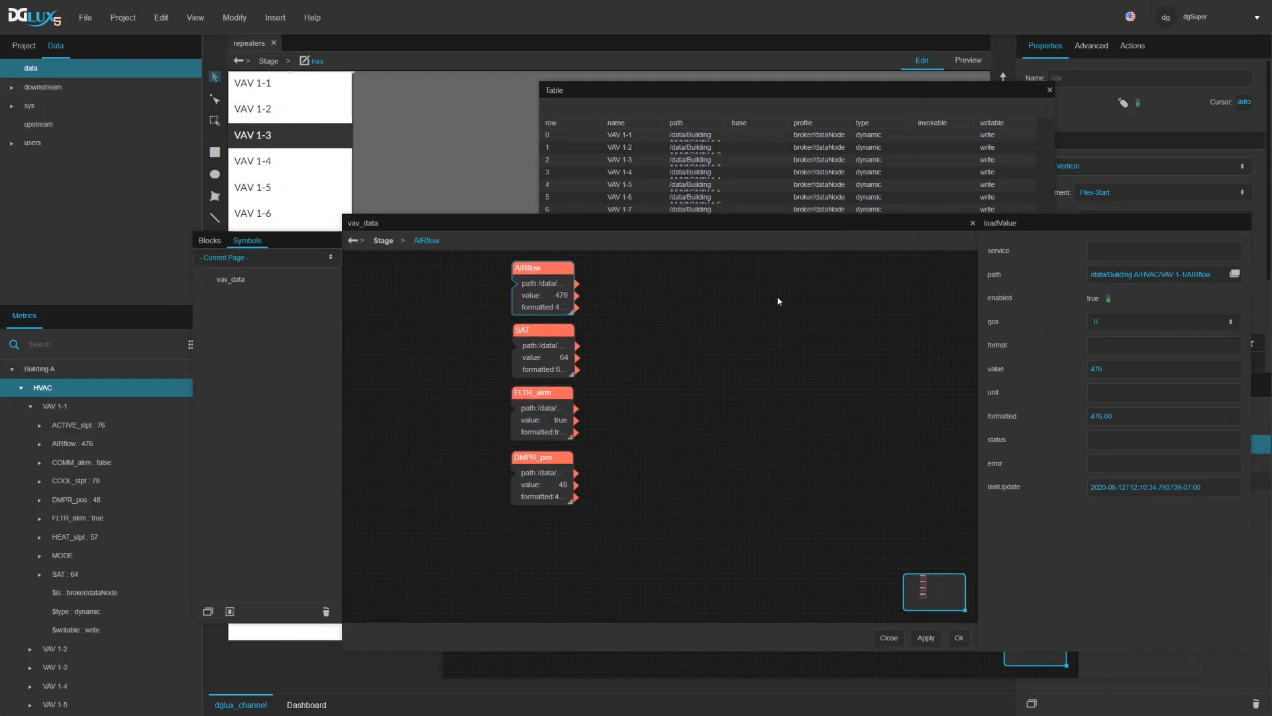
Step: Add a path parameter to the vav_data symbol and save the symbol
{"action": "right_click", "coordinate": [727, 324]}
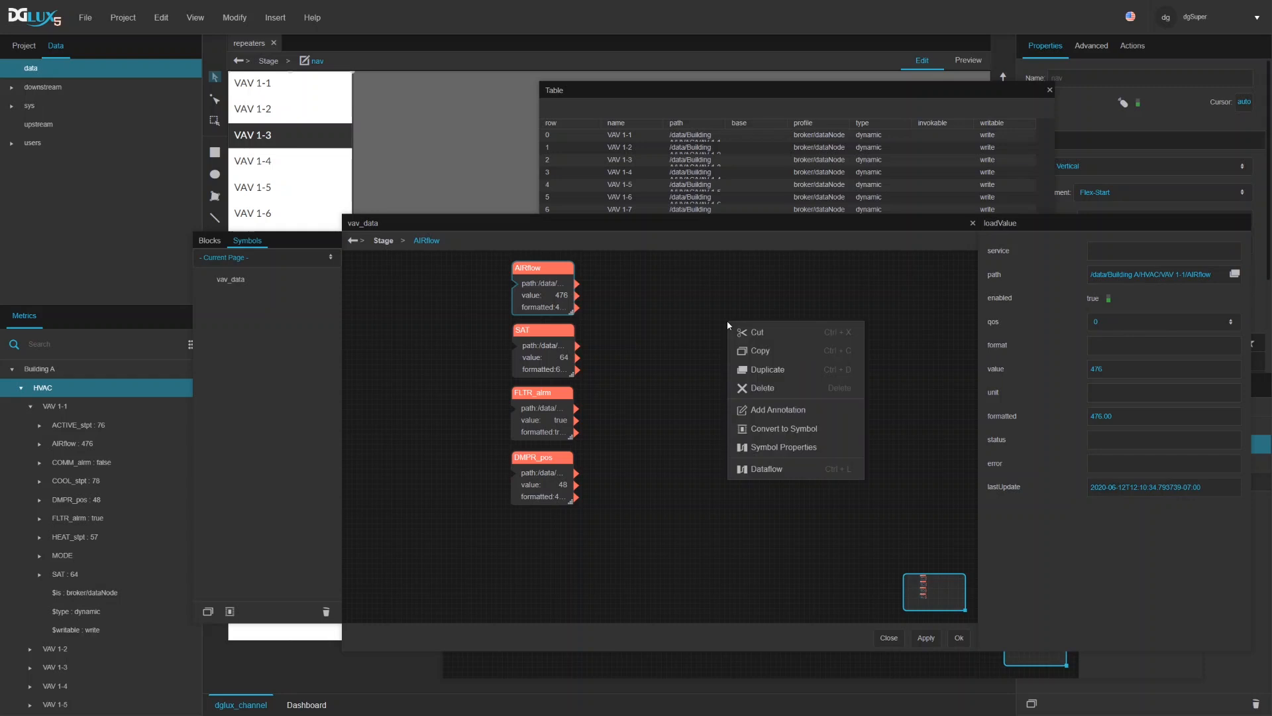
{"action": "left_click", "coordinate": [767, 447]}
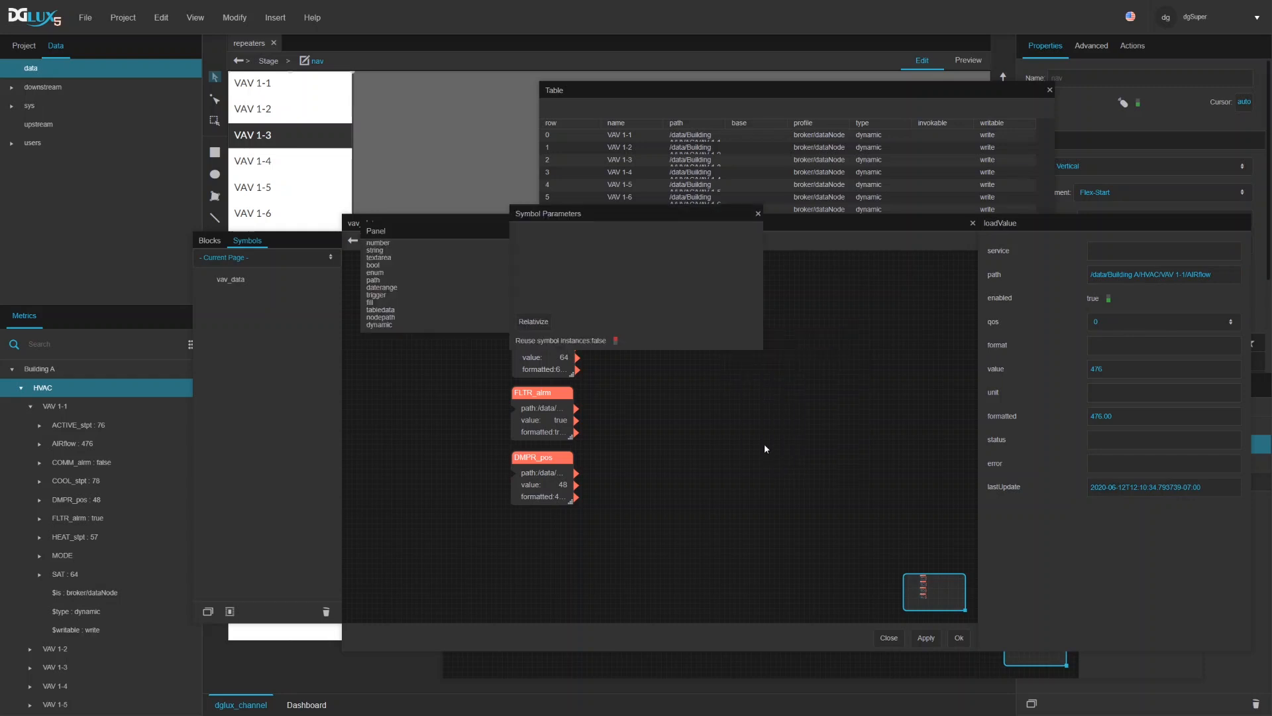
{"action": "left_click_drag", "start_coordinate": [375, 256], "coordinate": [540, 248]}
{"action": "left_click", "coordinate": [961, 641]}
{"action": "left_click", "coordinate": [961, 640]}
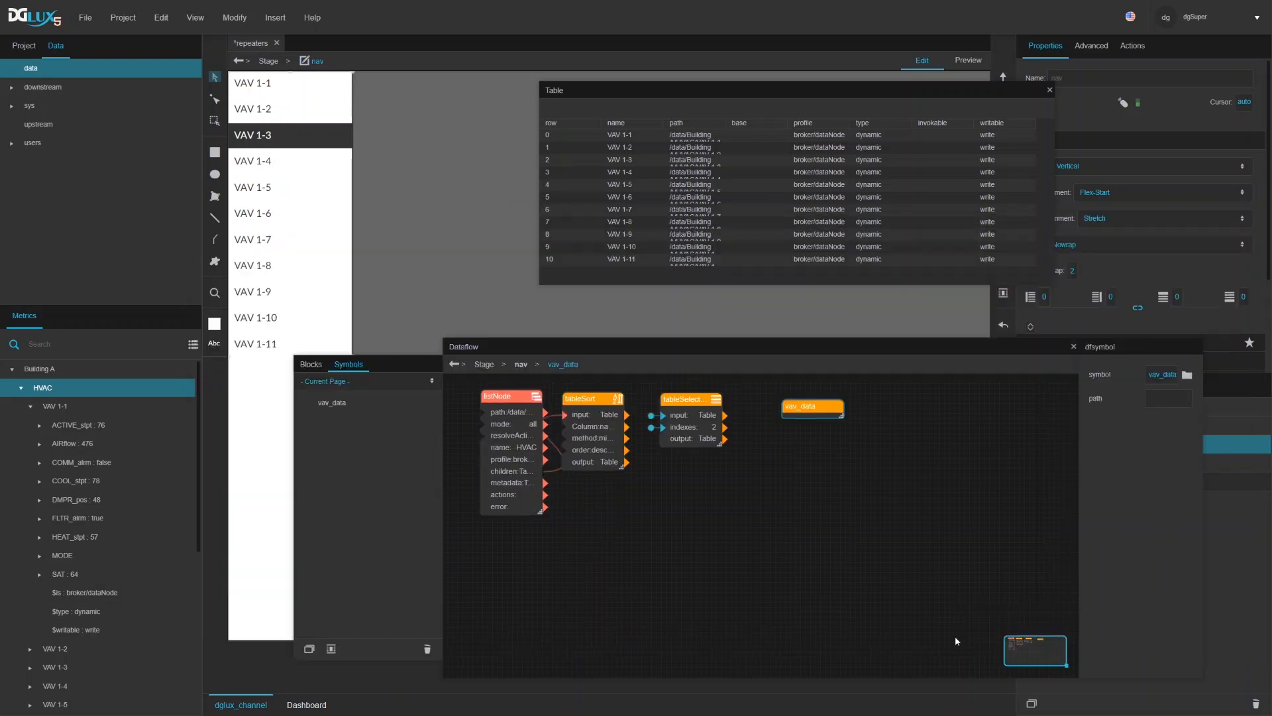
Step: Select the vav_data block in nav's dataflow and widen its properties area to show the path field fully
{"action": "left_click", "coordinate": [814, 407]}
{"action": "left_click_drag", "start_coordinate": [1078, 436], "coordinate": [938, 435]}
{"action": "left_click_drag", "start_coordinate": [1059, 434], "coordinate": [1190, 435]}
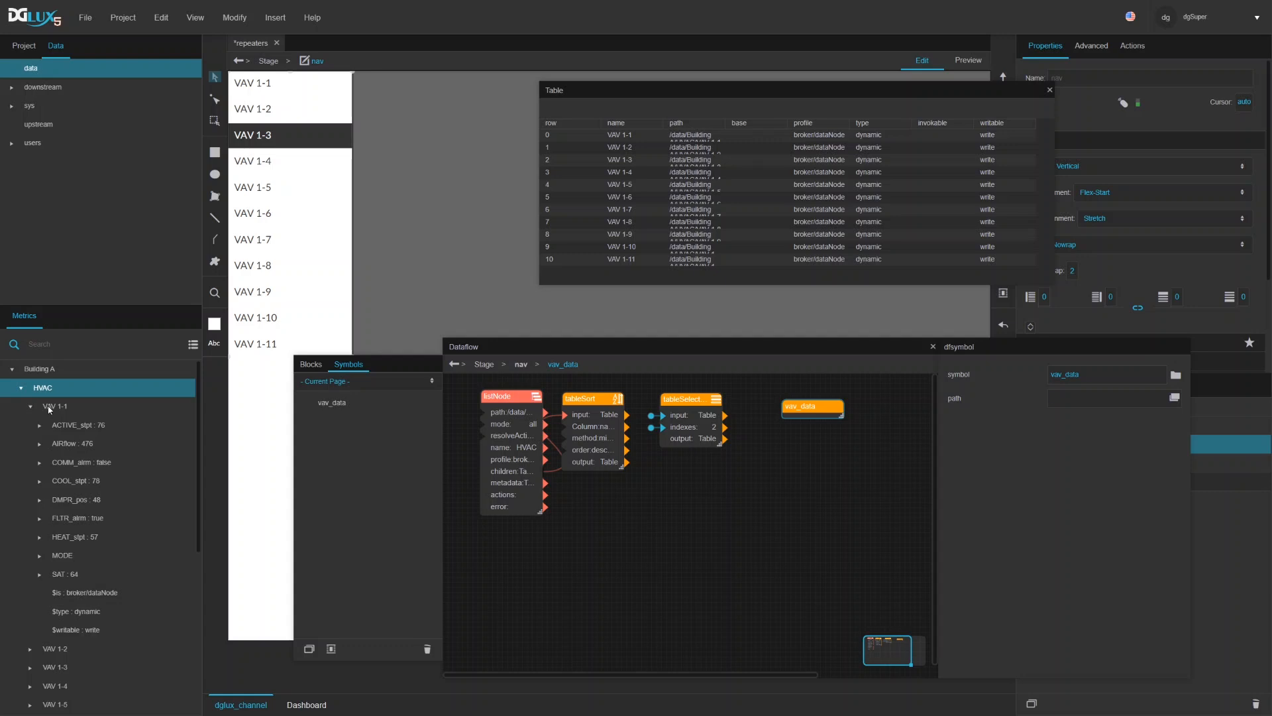
Step: Set the vav_data block's path to the VAV 1-1 node, /data/Building A/HVAC/VAV 1-1
{"action": "left_click_drag", "start_coordinate": [50, 410], "coordinate": [86, 345]}
{"action": "key", "text": "ctrl+x"}
{"action": "key", "text": "ctrl+v"}
Step: Open the vav_data symbol for editing, show its symbol parameters and move them above the editor
{"action": "right_click", "coordinate": [820, 412]}
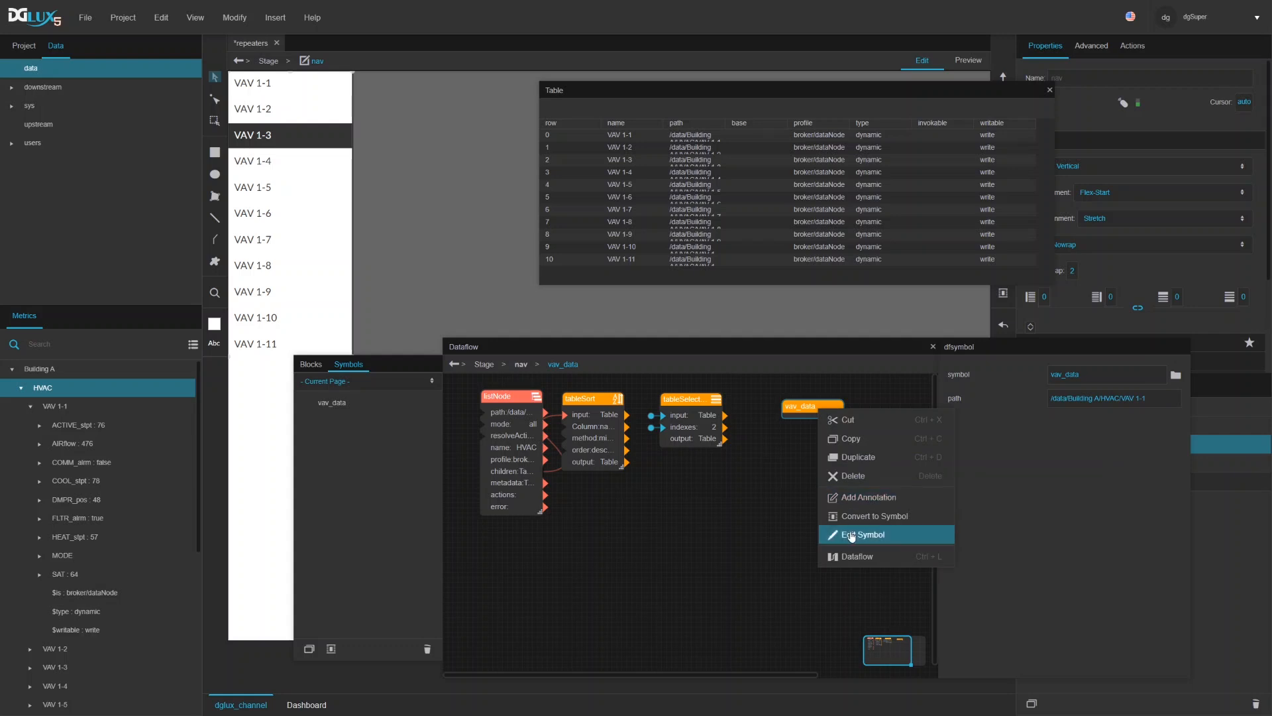
{"action": "left_click", "coordinate": [852, 535]}
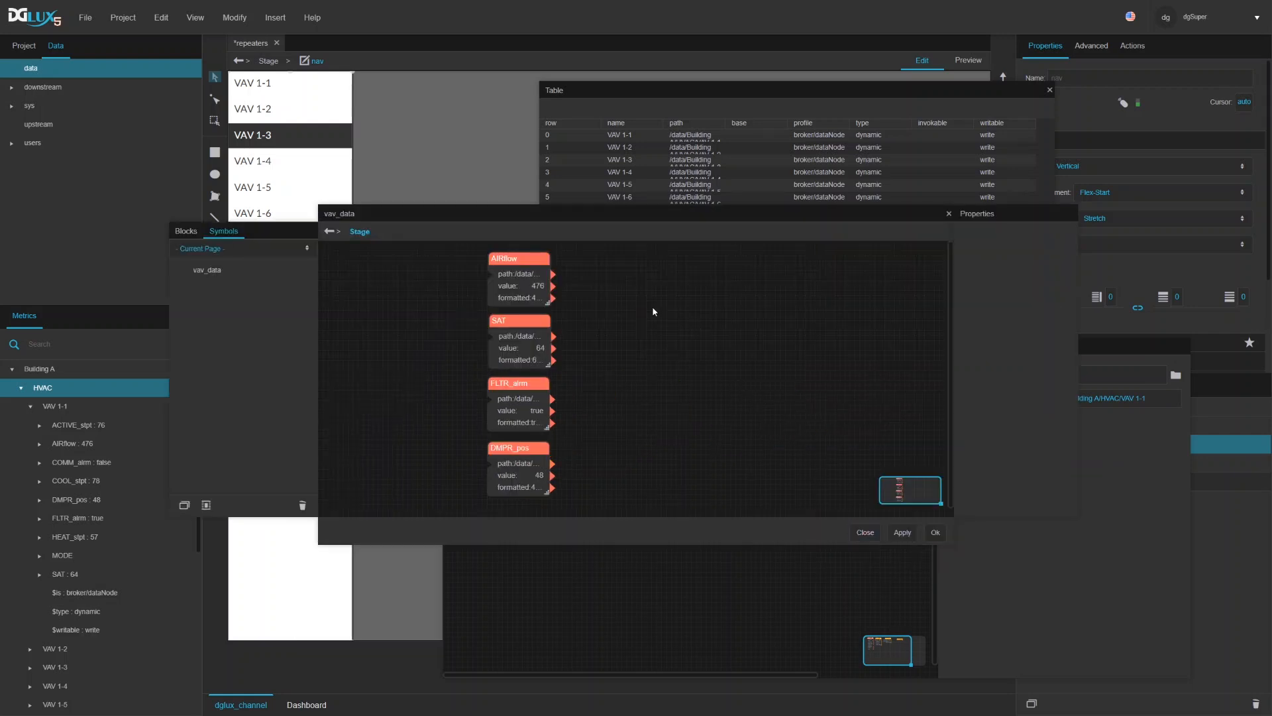
{"action": "right_click", "coordinate": [627, 299]}
{"action": "left_click", "coordinate": [665, 342]}
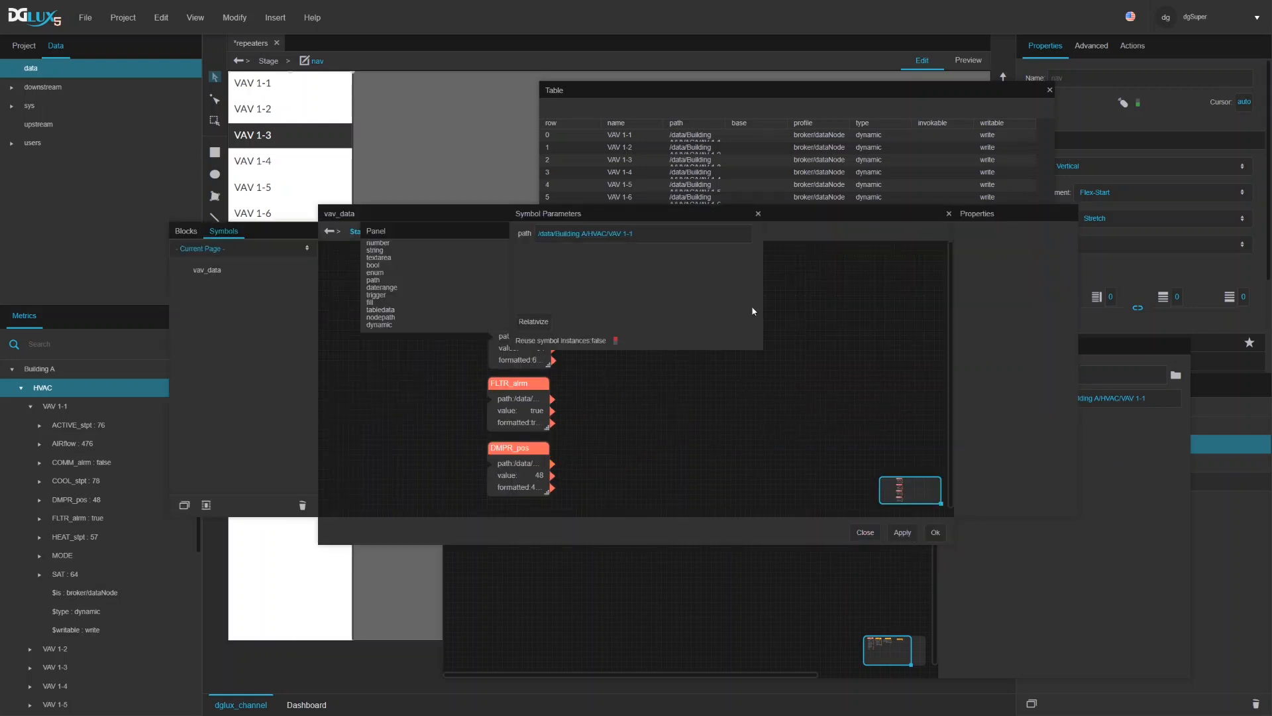
{"action": "left_click_drag", "start_coordinate": [613, 219], "coordinate": [441, 87]}
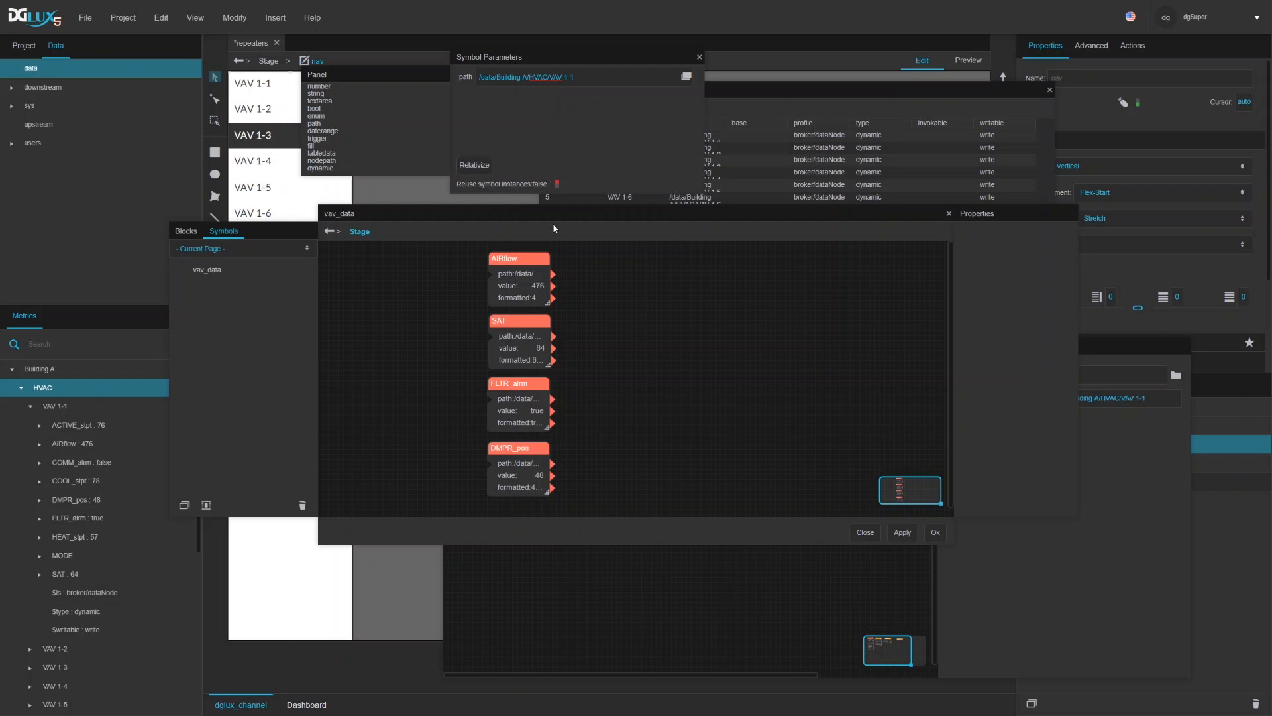
Step: Widen the AIRflow, SAT, FLTR_alrm and DMPR_pos blocks to show their full paths
{"action": "left_click", "coordinate": [535, 273]}
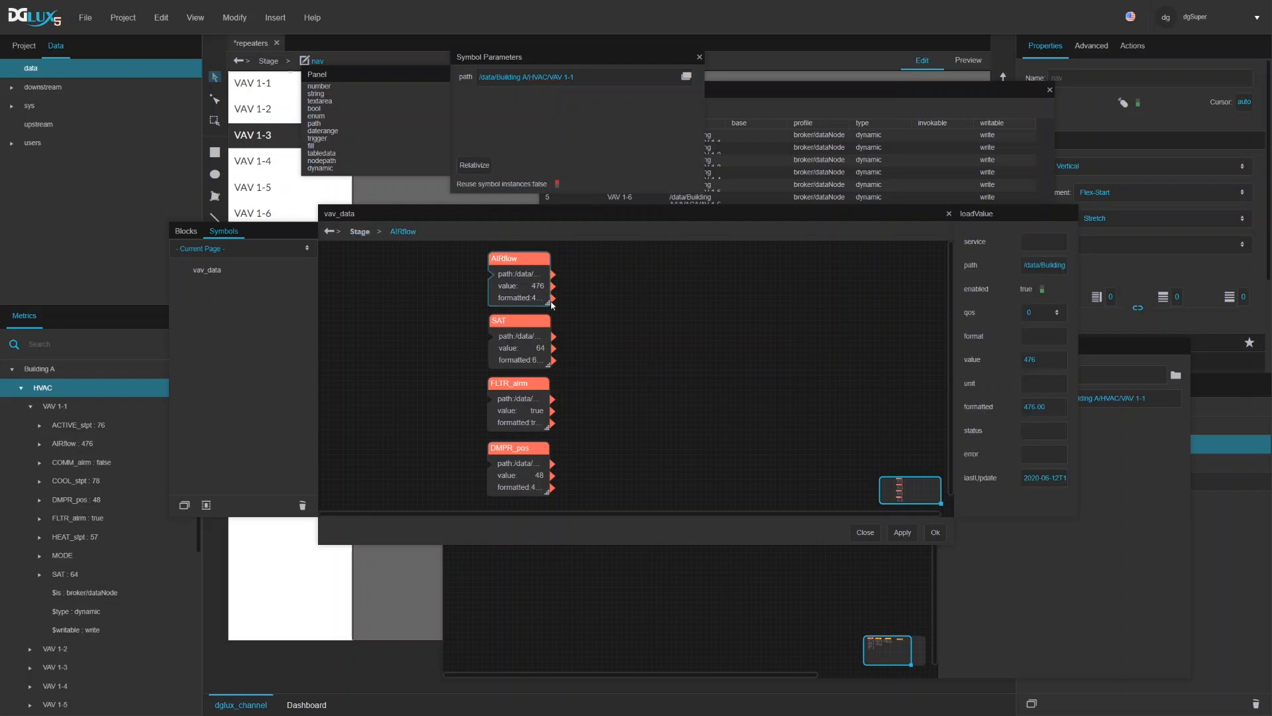
{"action": "left_click_drag", "start_coordinate": [548, 305], "coordinate": [686, 316]}
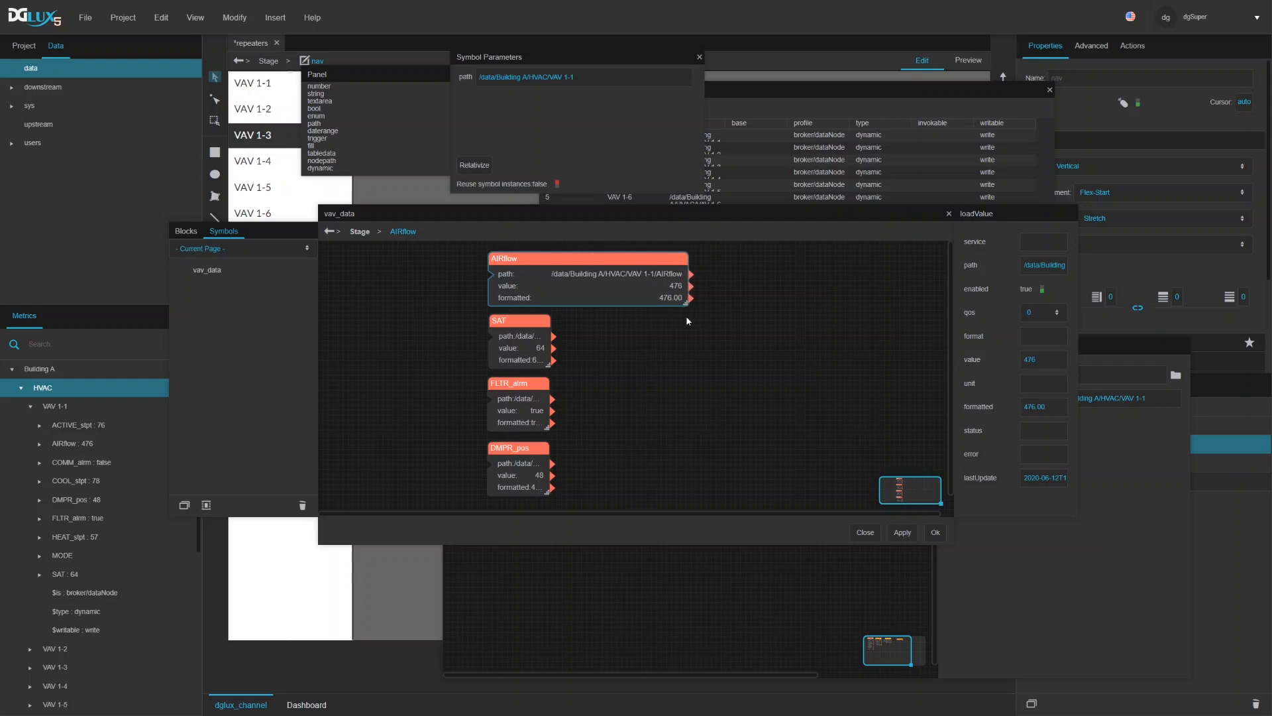
{"action": "left_click_drag", "start_coordinate": [547, 365], "coordinate": [689, 366]}
{"action": "left_click_drag", "start_coordinate": [547, 428], "coordinate": [688, 428]}
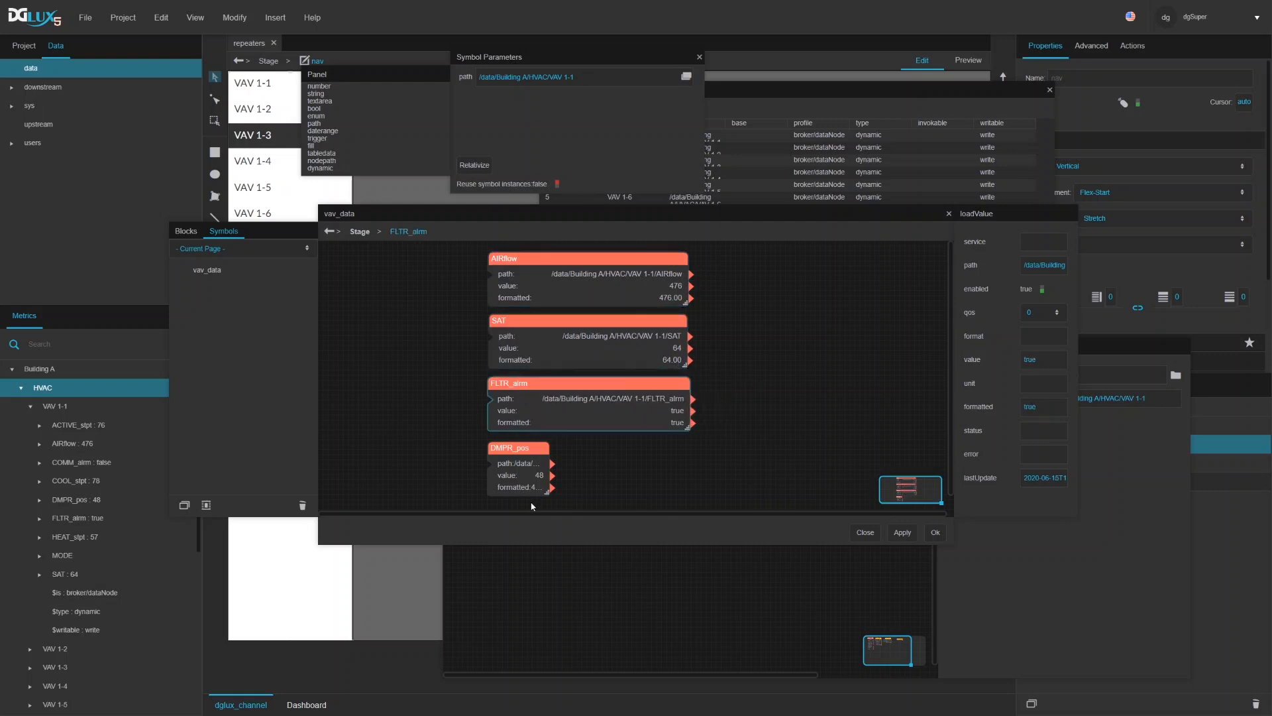
{"action": "left_click_drag", "start_coordinate": [547, 491], "coordinate": [685, 488]}
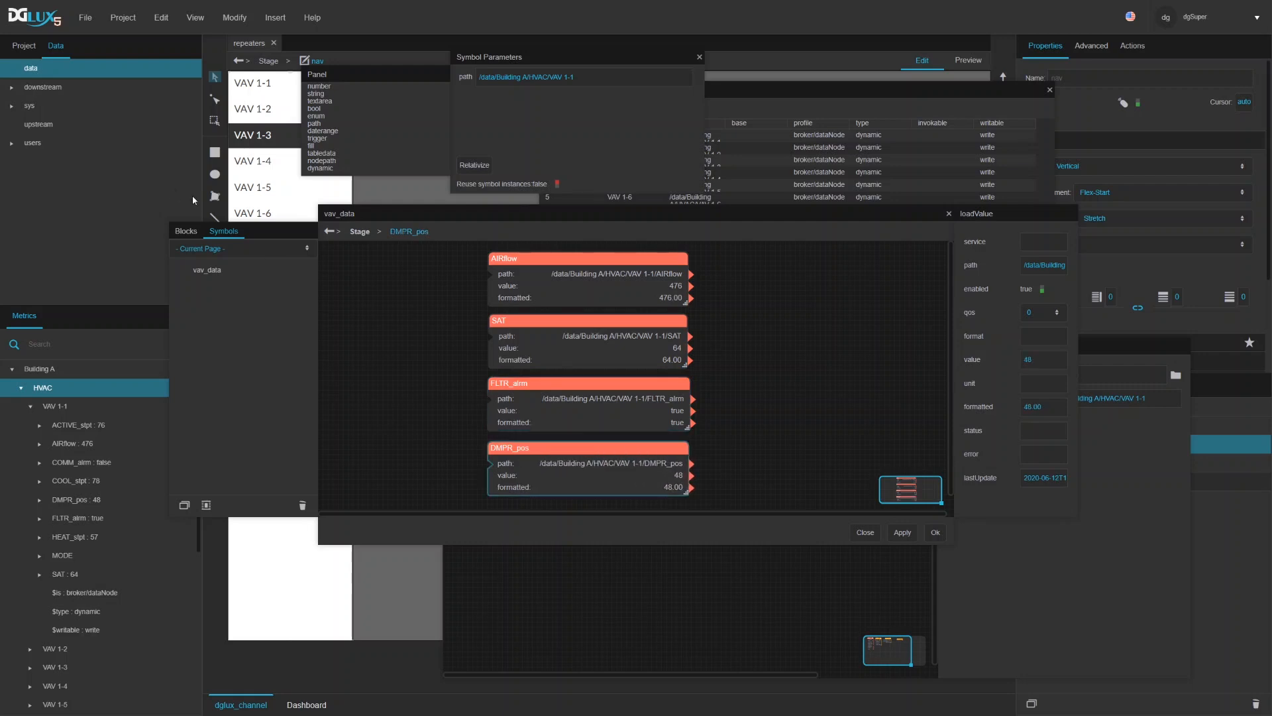
Step: Add a Concatenate block beside the AIRflow block and bind the symbol's path parameter to its input 0
{"action": "left_click", "coordinate": [187, 232]}
{"action": "left_click", "coordinate": [237, 254]}
{"action": "type", "text": "con"}
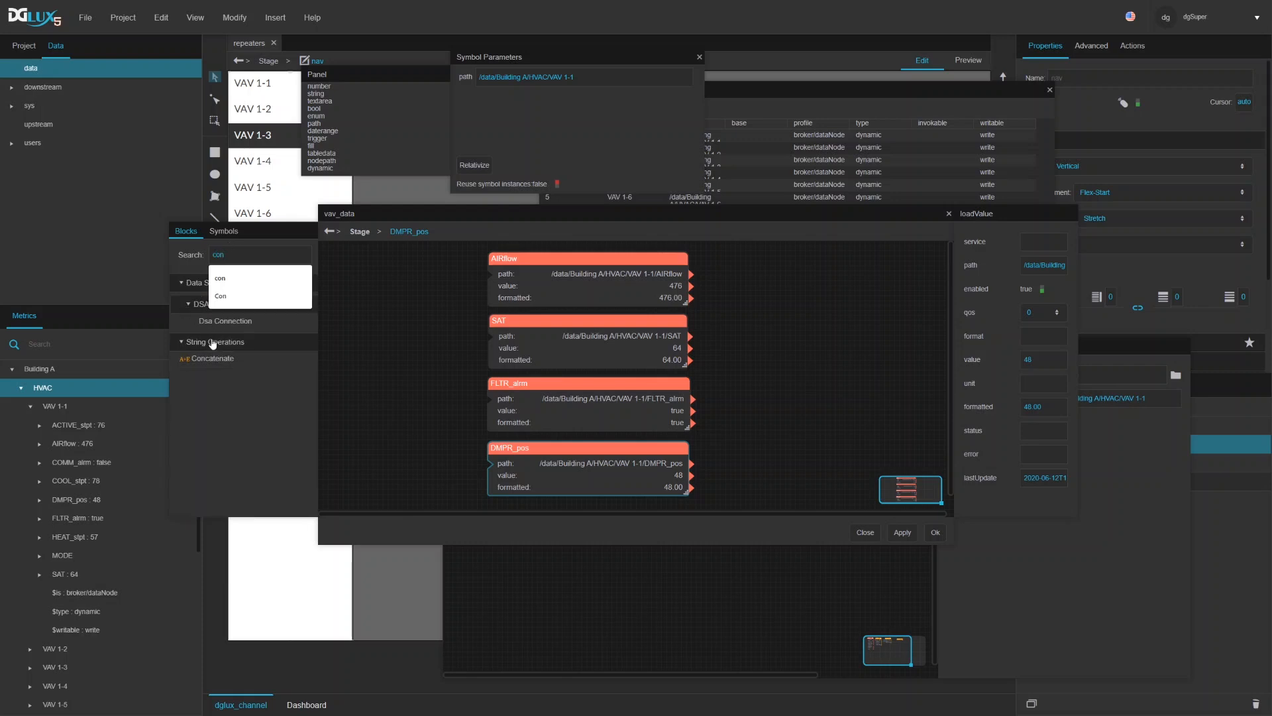
{"action": "left_click_drag", "start_coordinate": [207, 358], "coordinate": [357, 259]}
{"action": "left_click_drag", "start_coordinate": [697, 78], "coordinate": [354, 274]}
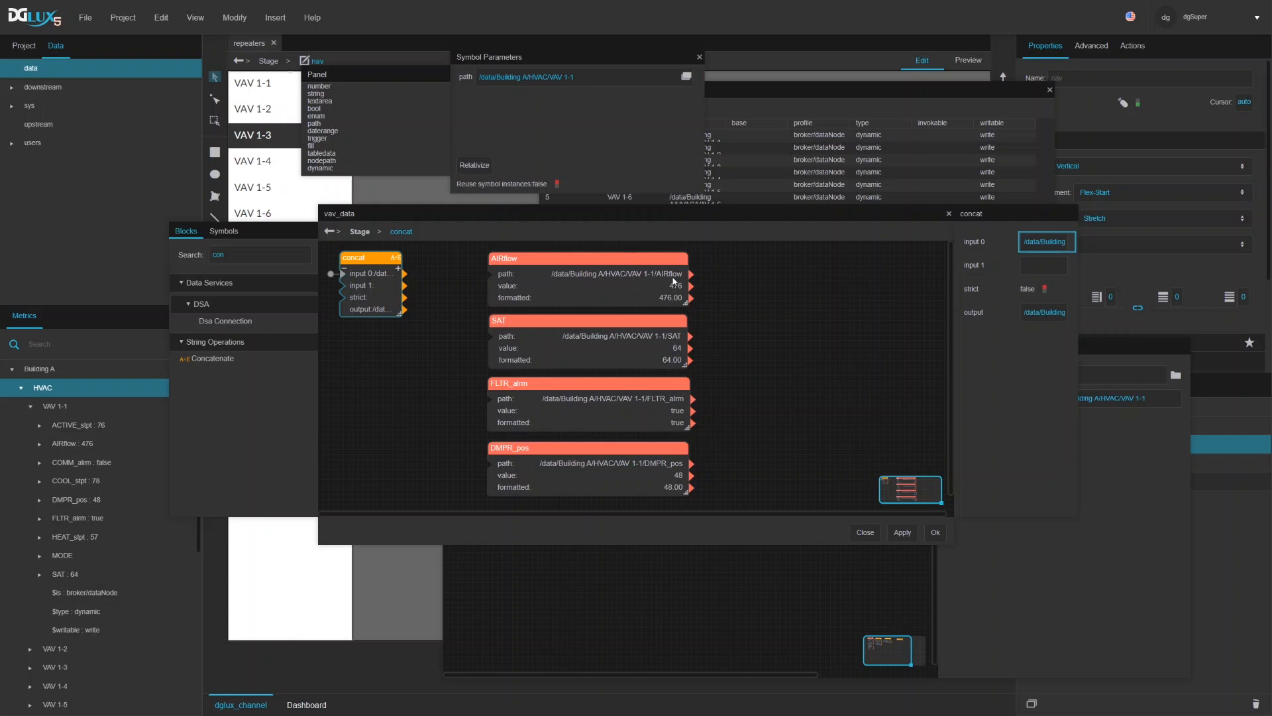
Step: Set the concat block's input 1 to /AIRflow and connect its output to the AIRflow block's path
{"action": "left_click", "coordinate": [665, 274]}
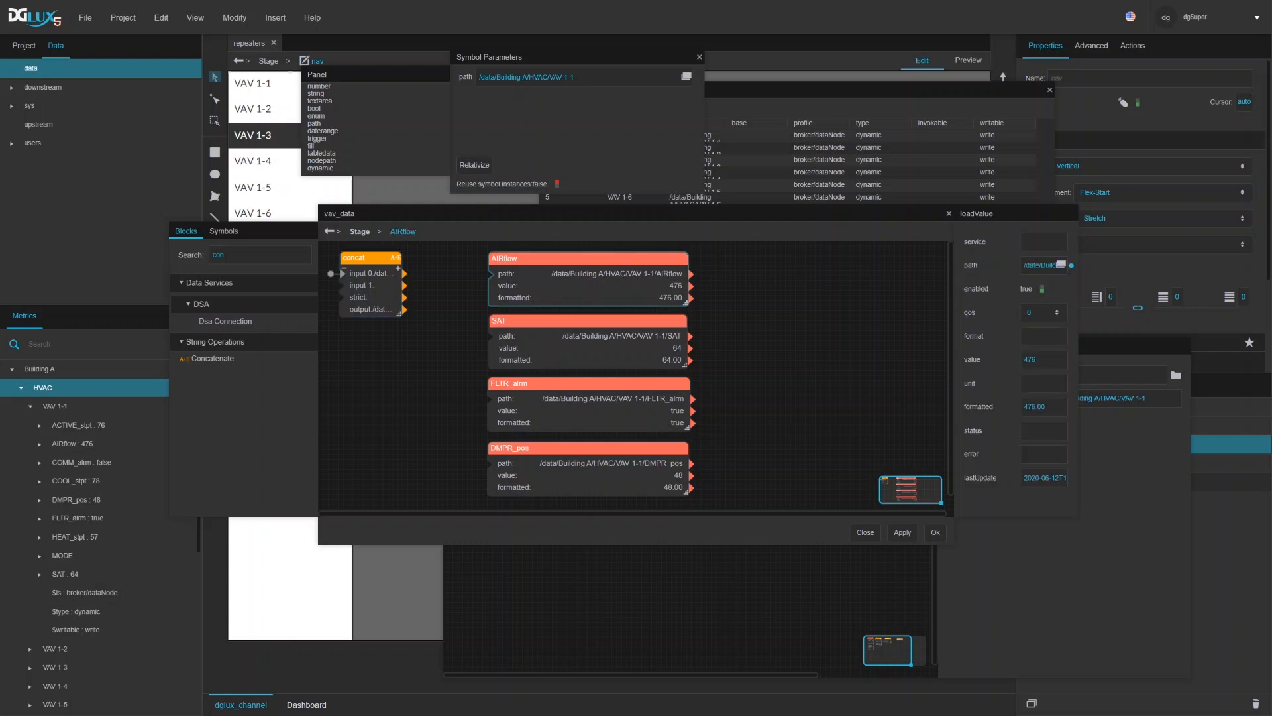
{"action": "left_click_drag", "start_coordinate": [1188, 265], "coordinate": [1160, 266]}
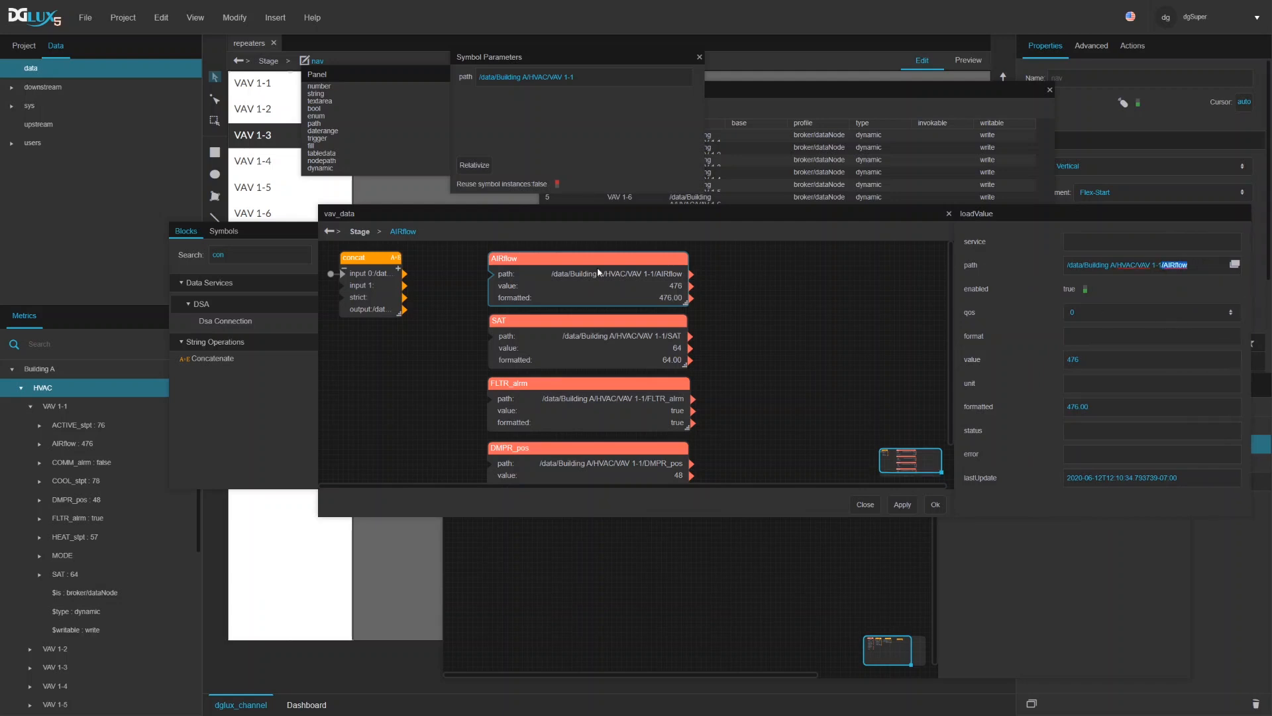
{"action": "left_click", "coordinate": [362, 305]}
{"action": "left_click", "coordinate": [1109, 267]}
{"action": "key", "text": "ctrl+v"}
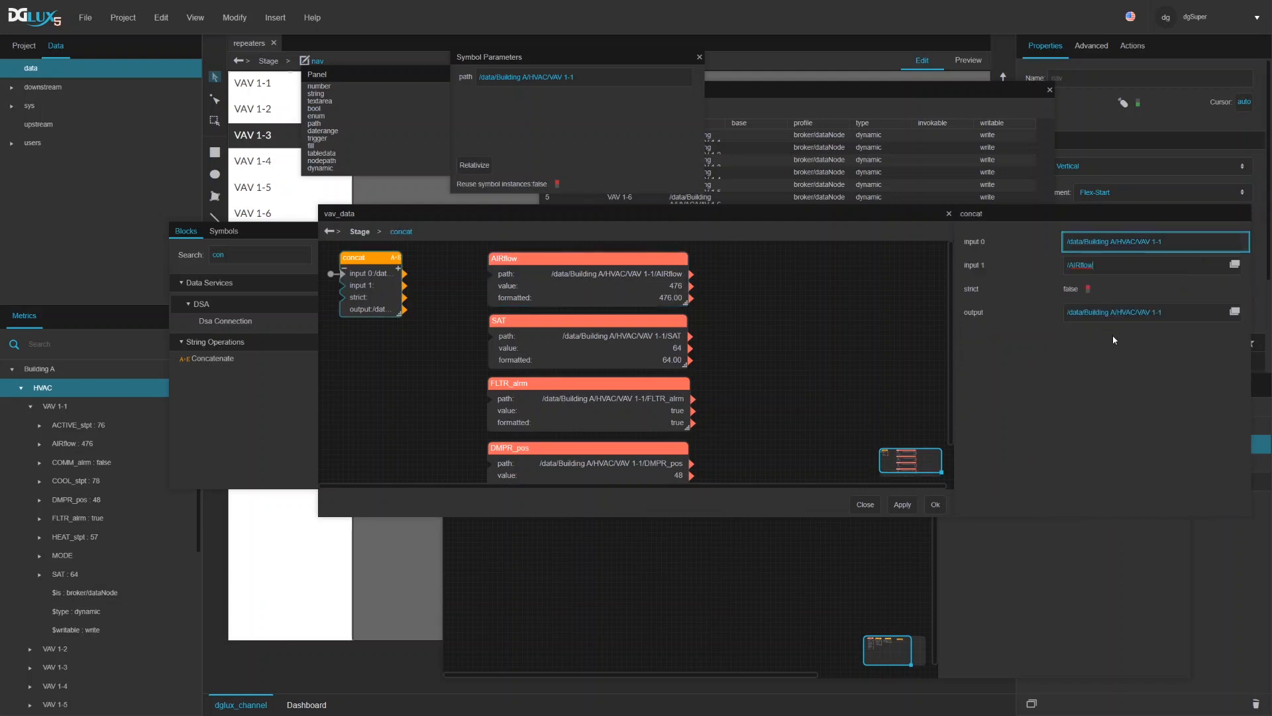
{"action": "key", "text": "Return"}
{"action": "left_click_drag", "start_coordinate": [404, 310], "coordinate": [491, 273]}
Step: Duplicate the concat block, set the copy's input 1 to /SAT and connect its output to the SAT block's path
{"action": "key", "text": "ctrl+c"}
{"action": "key", "text": "ctrl+v"}
{"action": "left_click", "coordinate": [590, 320]}
{"action": "double_click", "coordinate": [1169, 265]}
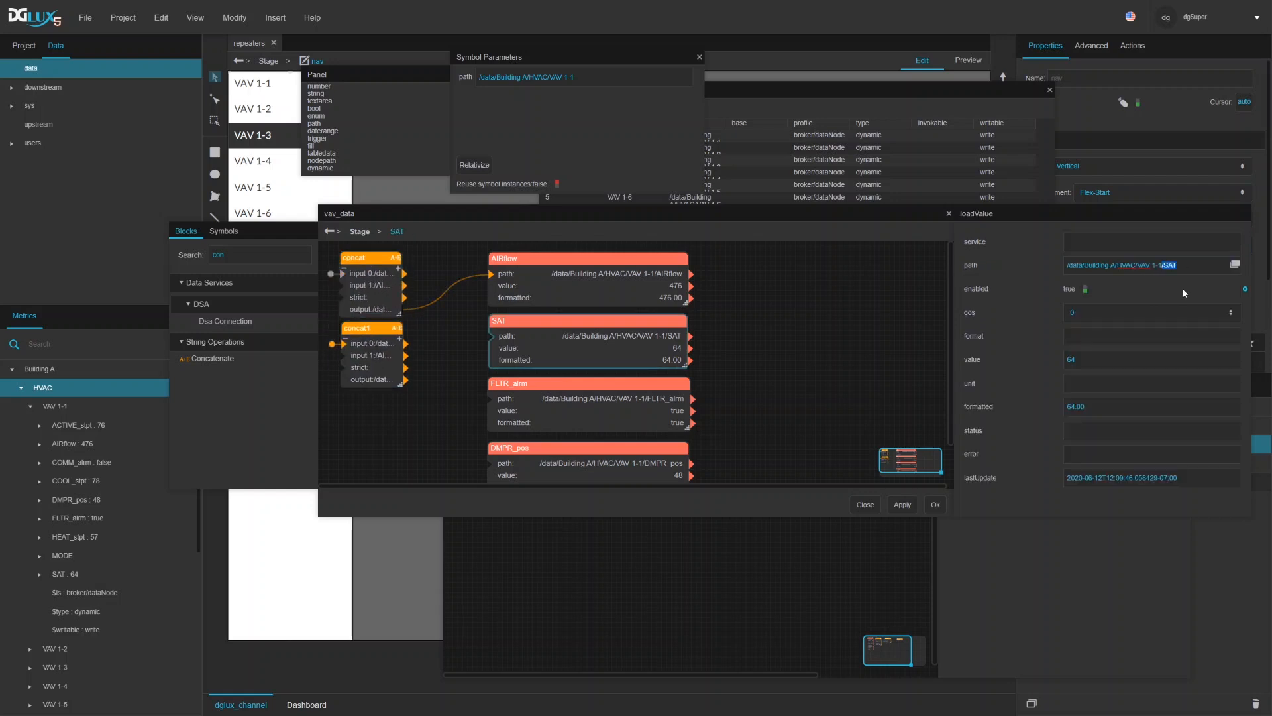
{"action": "key", "text": "ctrl+v"}
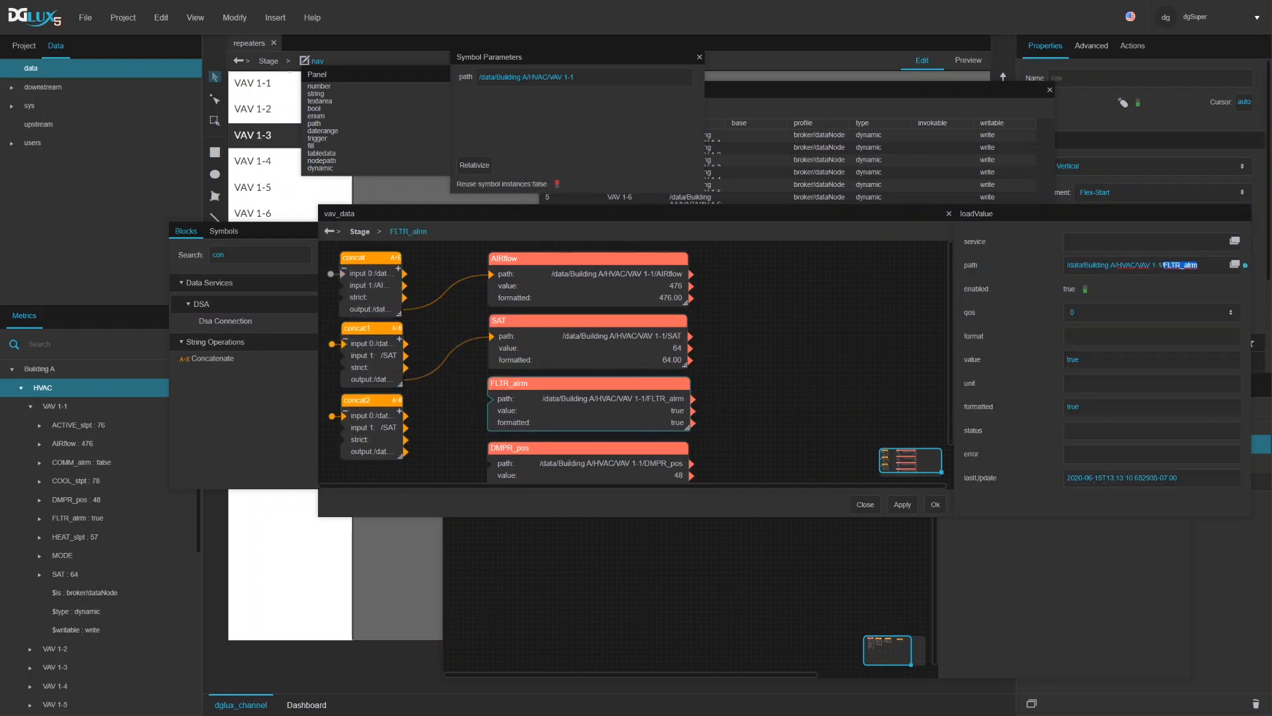
Step: Set the concat2 block's input 1 to /FLTR_alrm and connect its output to the FLTR_alrm block's path
{"action": "left_click", "coordinate": [361, 400]}
{"action": "key", "text": "ctrl+v"}
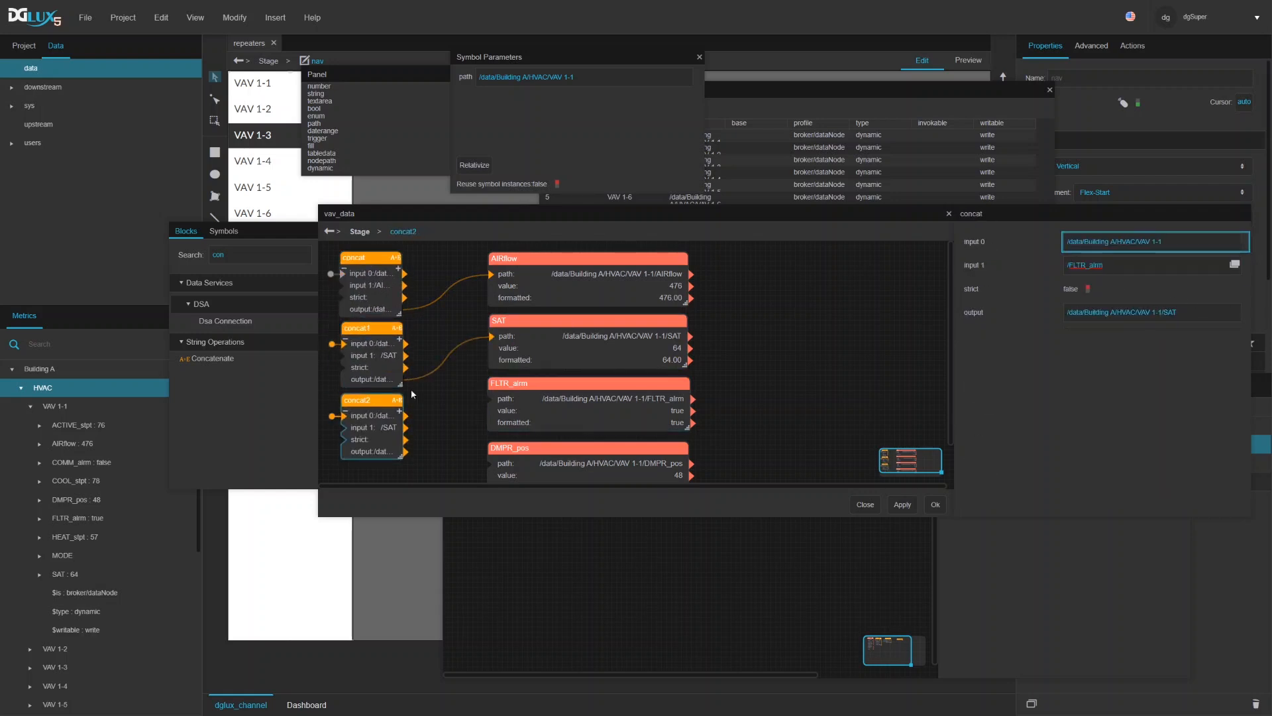
{"action": "scroll", "coordinate": [500, 464], "scroll_direction": "down", "scroll_amount": 1}
{"action": "left_click_drag", "start_coordinate": [406, 408], "coordinate": [491, 356]}
Step: Add another concat copy, set its input 1 to /DMPR_pos and connect its output to the DMPR_pos block's path
{"action": "key", "text": "ctrl+v"}
{"action": "left_click", "coordinate": [530, 404]}
{"action": "left_click", "coordinate": [362, 426]}
{"action": "left_click_drag", "start_coordinate": [1107, 265], "coordinate": [916, 240]}
{"action": "type", "text": "/DMPR_pos"}
{"action": "scroll", "coordinate": [464, 437], "scroll_direction": "down", "scroll_amount": 1}
{"action": "left_click_drag", "start_coordinate": [408, 444], "coordinate": [491, 386]}
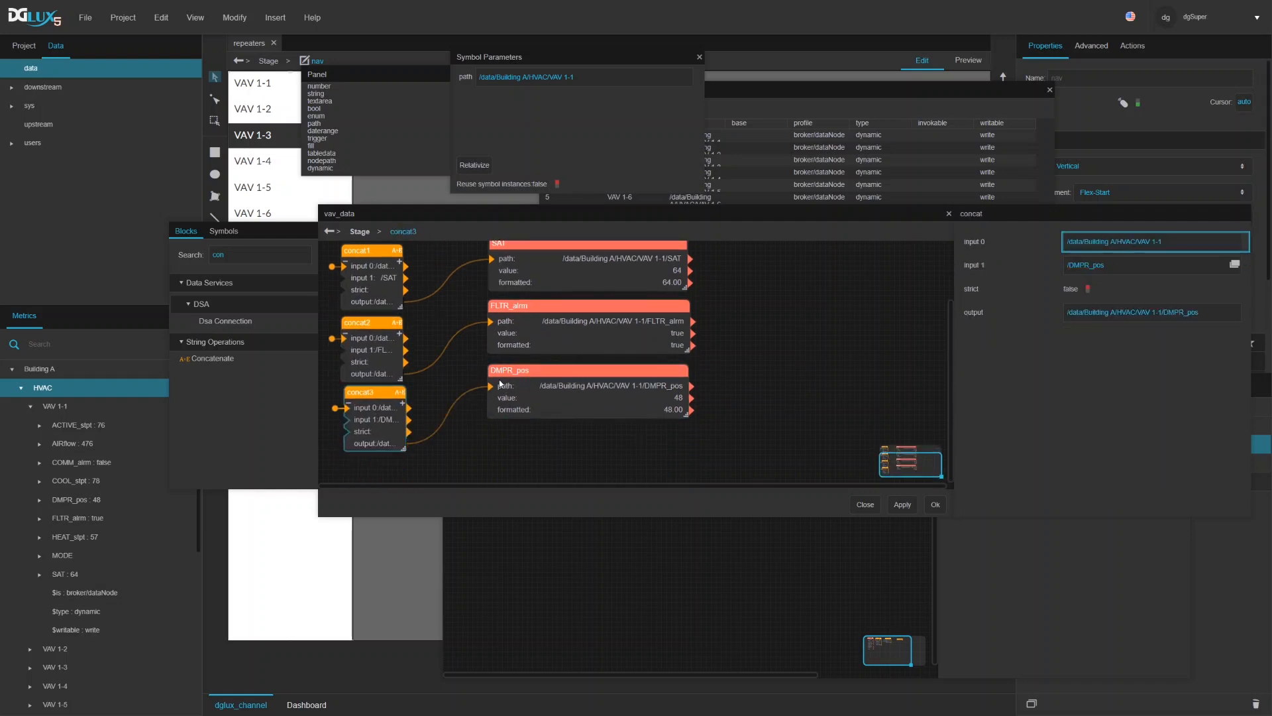
Step: Make the vav_data editor taller and narrower, shift it down, and enlarge the symbol parameters window
{"action": "scroll", "coordinate": [709, 389], "scroll_direction": "up", "scroll_amount": 1}
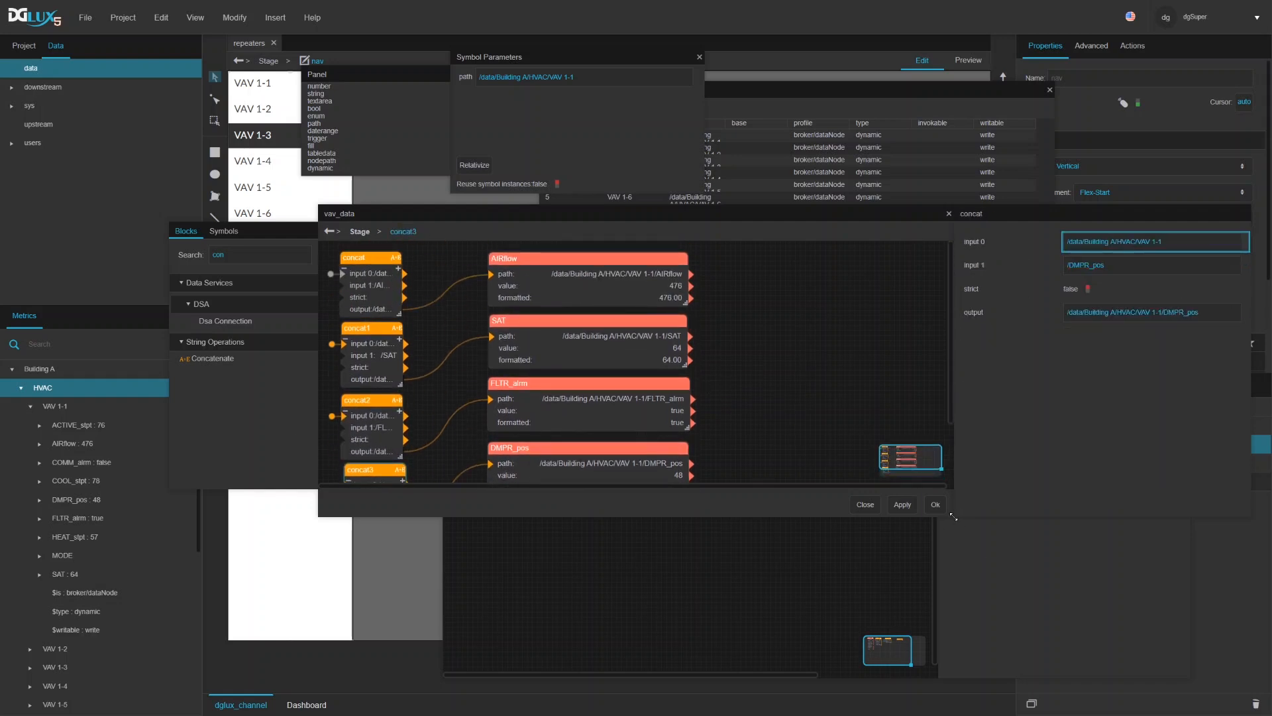
{"action": "left_click_drag", "start_coordinate": [952, 516], "coordinate": [811, 593]}
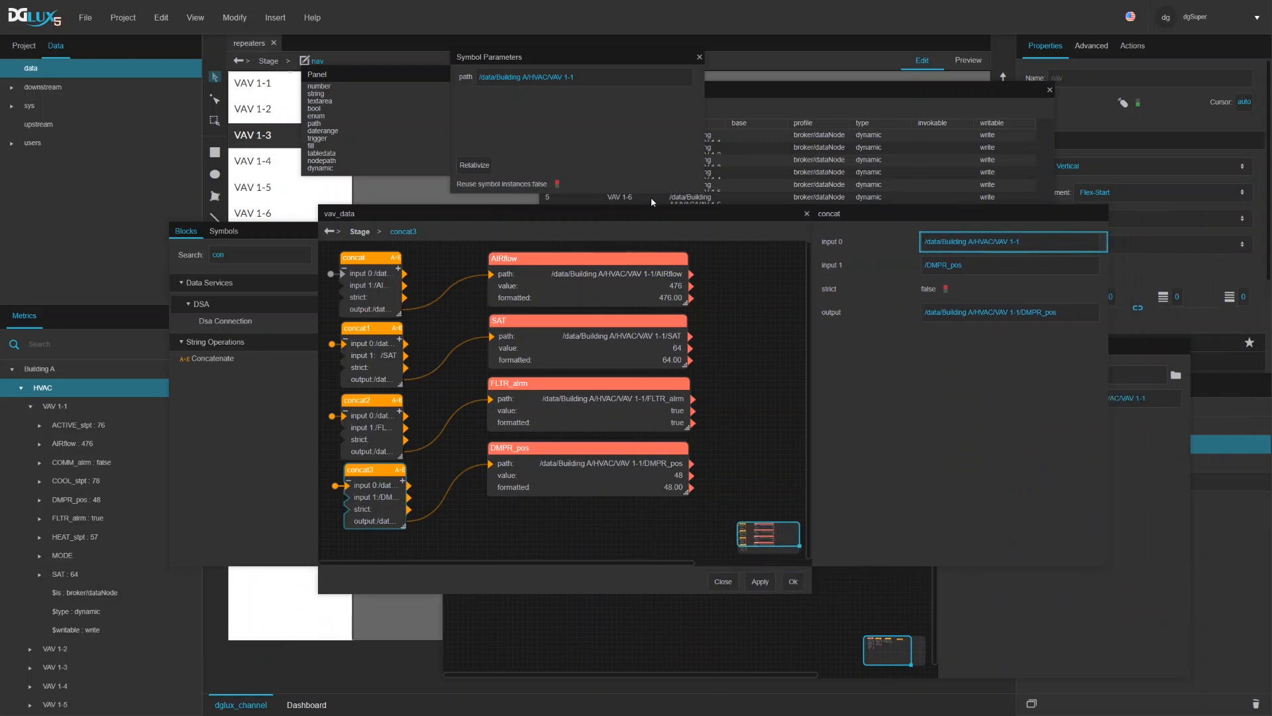
{"action": "left_click_drag", "start_coordinate": [652, 211], "coordinate": [652, 239]}
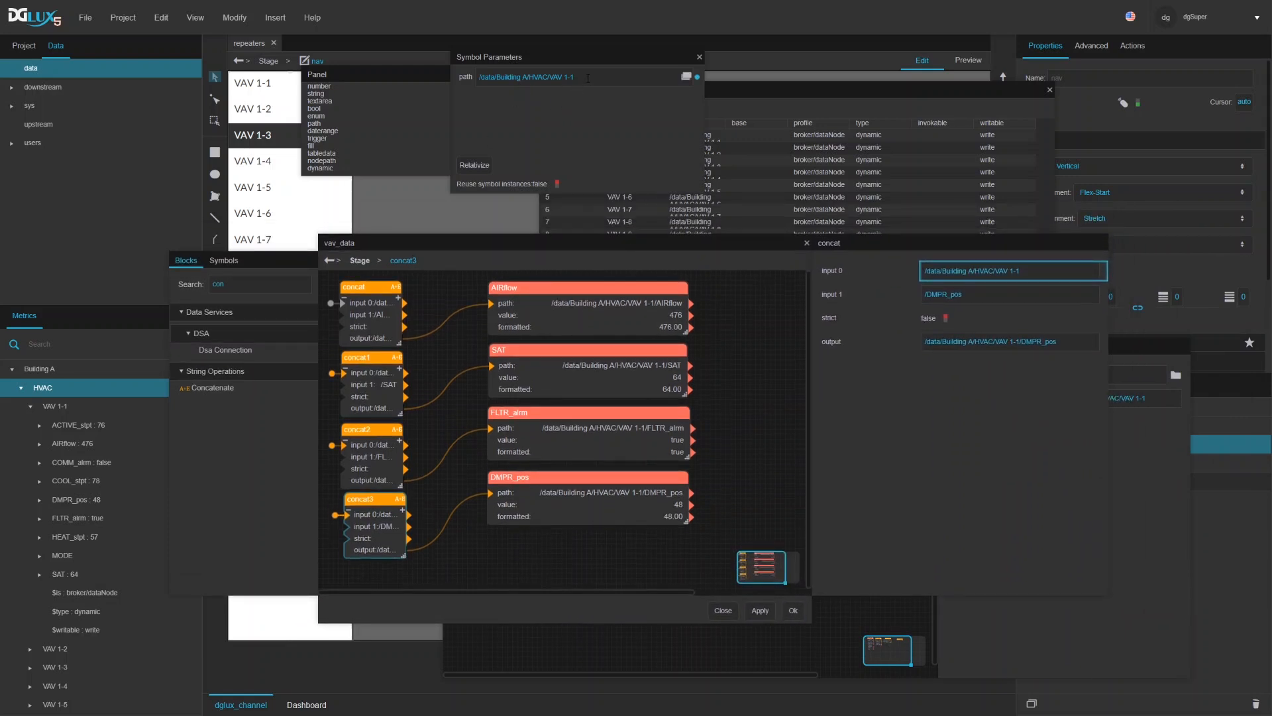
{"action": "left_click_drag", "start_coordinate": [703, 193], "coordinate": [709, 262]}
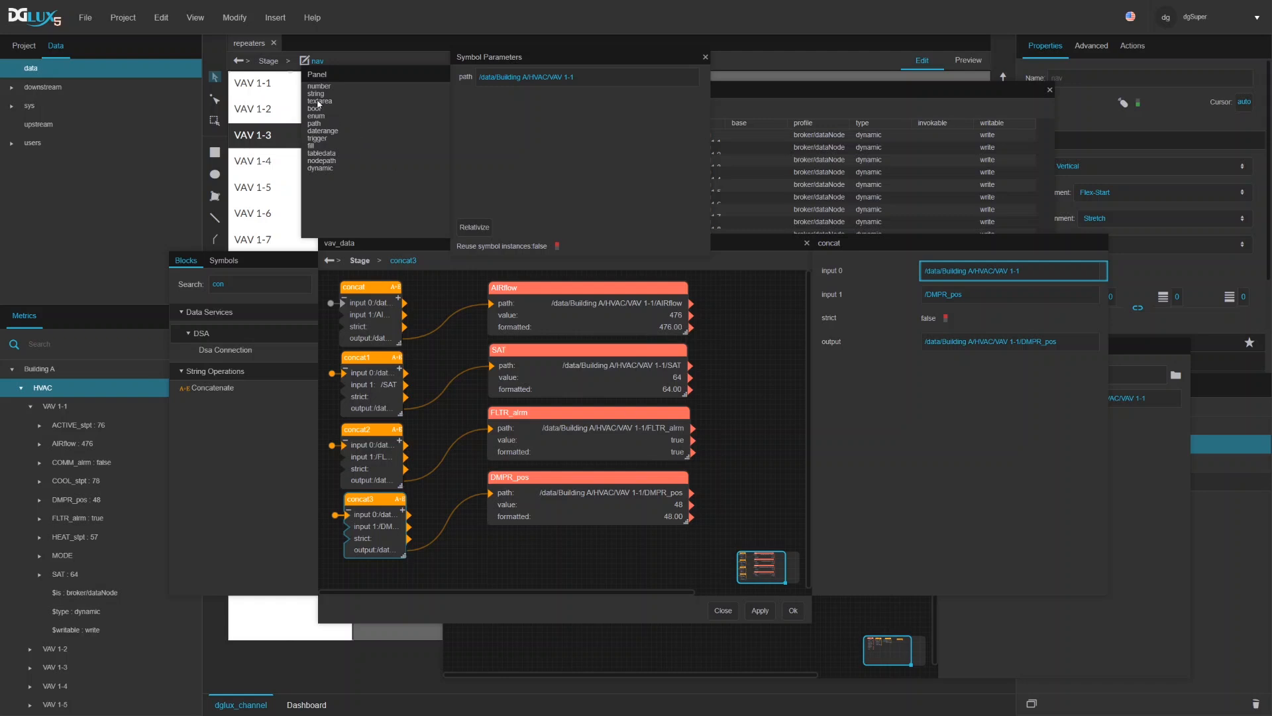
Step: Add number parameters named AIRFLOW_cfm, SAT and DMPR_pos and a bool parameter named FLTR_alarm to the symbol
{"action": "left_click_drag", "start_coordinate": [316, 87], "coordinate": [475, 119]}
{"action": "left_click_drag", "start_coordinate": [318, 87], "coordinate": [482, 170]}
{"action": "left_click_drag", "start_coordinate": [314, 108], "coordinate": [473, 184]}
{"action": "double_click", "coordinate": [471, 102]}
{"action": "type", "text": "AIRFLOW_cfm"}
{"action": "key", "text": "Tab"}
{"action": "type", "text": "SAT"}
{"action": "key", "text": "Tab"}
{"action": "type", "text": "DMPR_pos"}
{"action": "key", "text": "Tab"}
{"action": "type", "text": "FLTR_alarm"}
Step: Bind the AIRflow, SAT, DMPR_pos and FLTR_alrm block values to the AIRFLOW_cfm, SAT, DMPR_pos and FLTR_alarm parameters
{"action": "left_click_drag", "start_coordinate": [676, 315], "coordinate": [523, 103]}
{"action": "left_click_drag", "start_coordinate": [674, 368], "coordinate": [523, 128]}
{"action": "left_click_drag", "start_coordinate": [678, 504], "coordinate": [523, 155]}
{"action": "left_click_drag", "start_coordinate": [677, 440], "coordinate": [524, 182]}
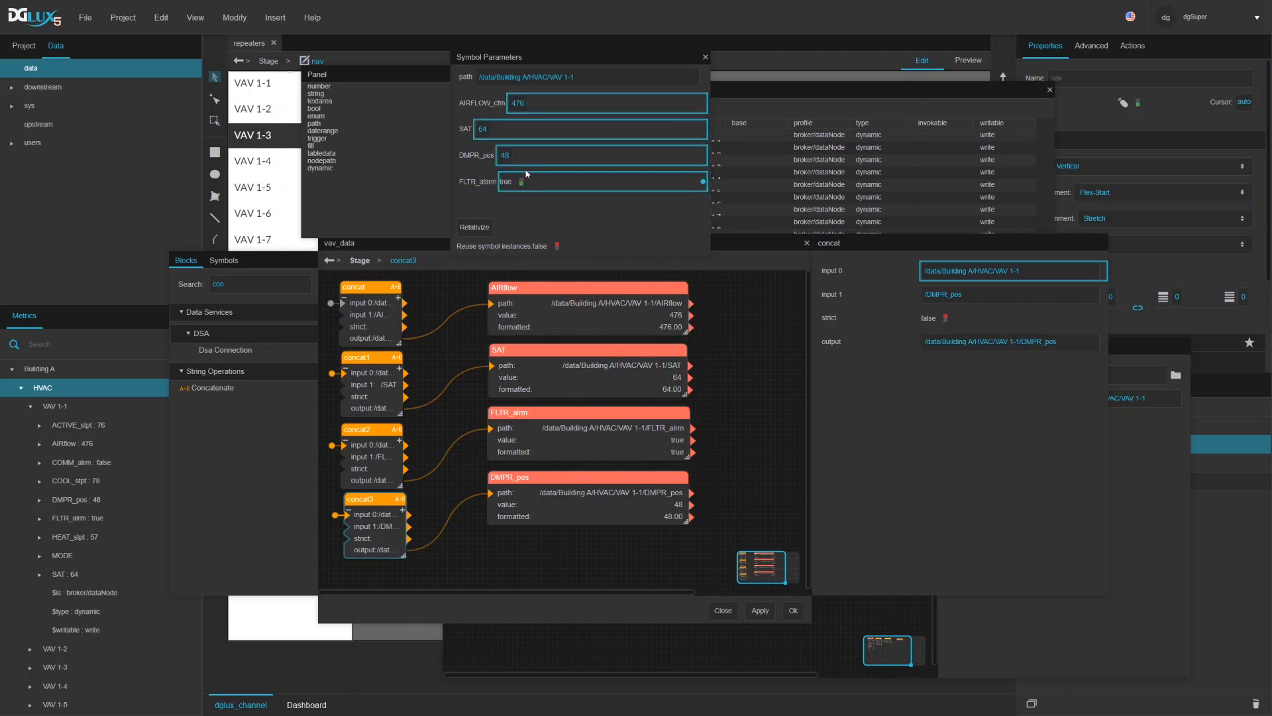
Step: Make the AIRFLOW_cfm, SAT, DMPR_pos and FLTR_alarm symbol parameters read-only
{"action": "right_click", "coordinate": [471, 103]}
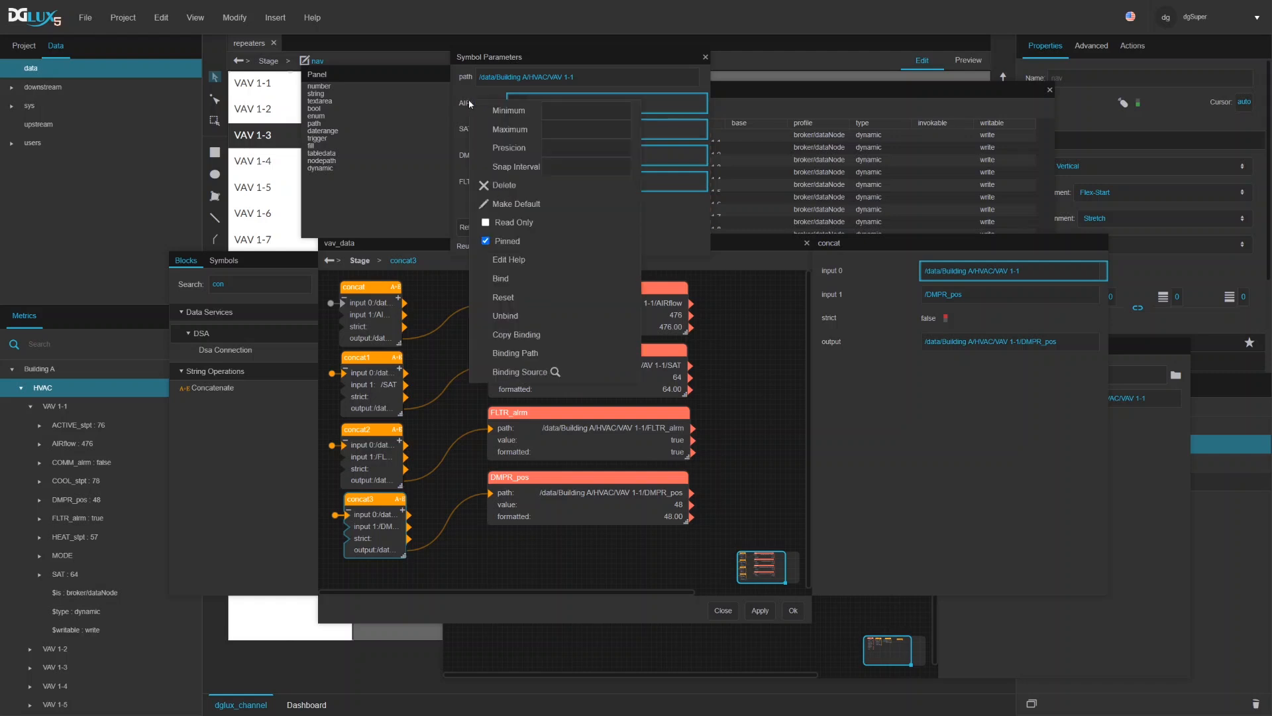
{"action": "left_click", "coordinate": [496, 223]}
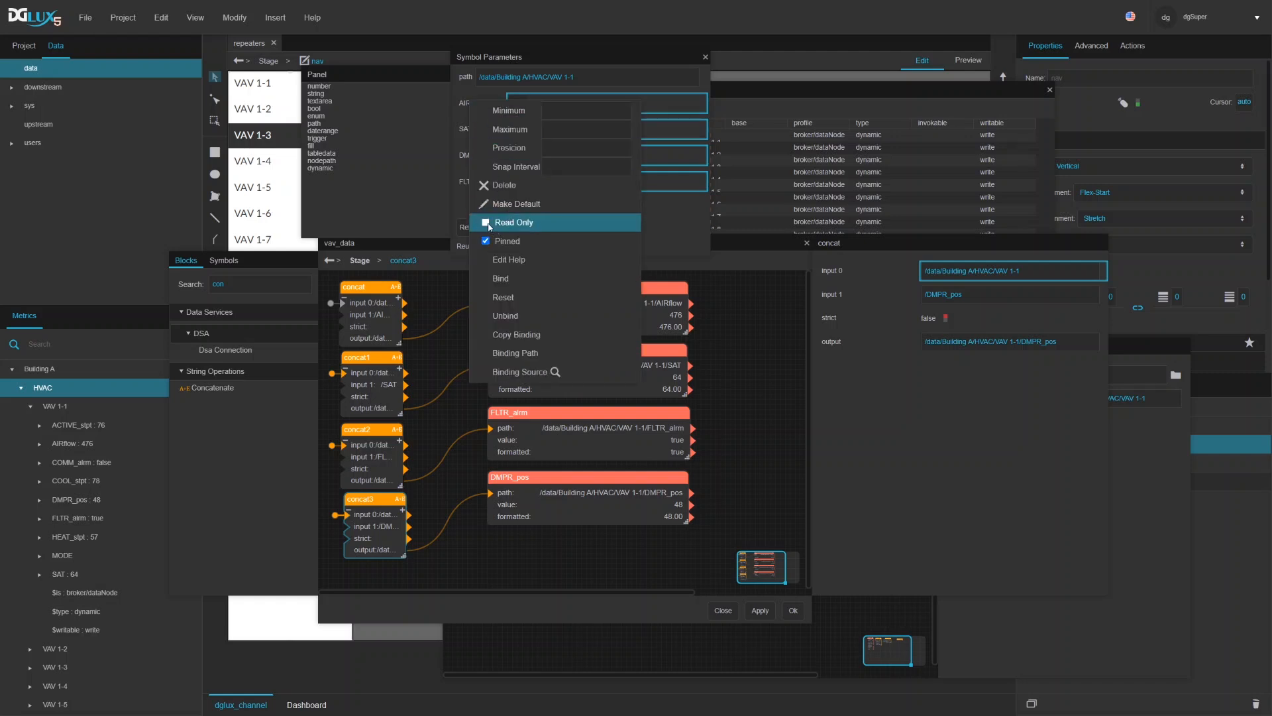
{"action": "left_click", "coordinate": [455, 149]}
{"action": "right_click", "coordinate": [464, 130]}
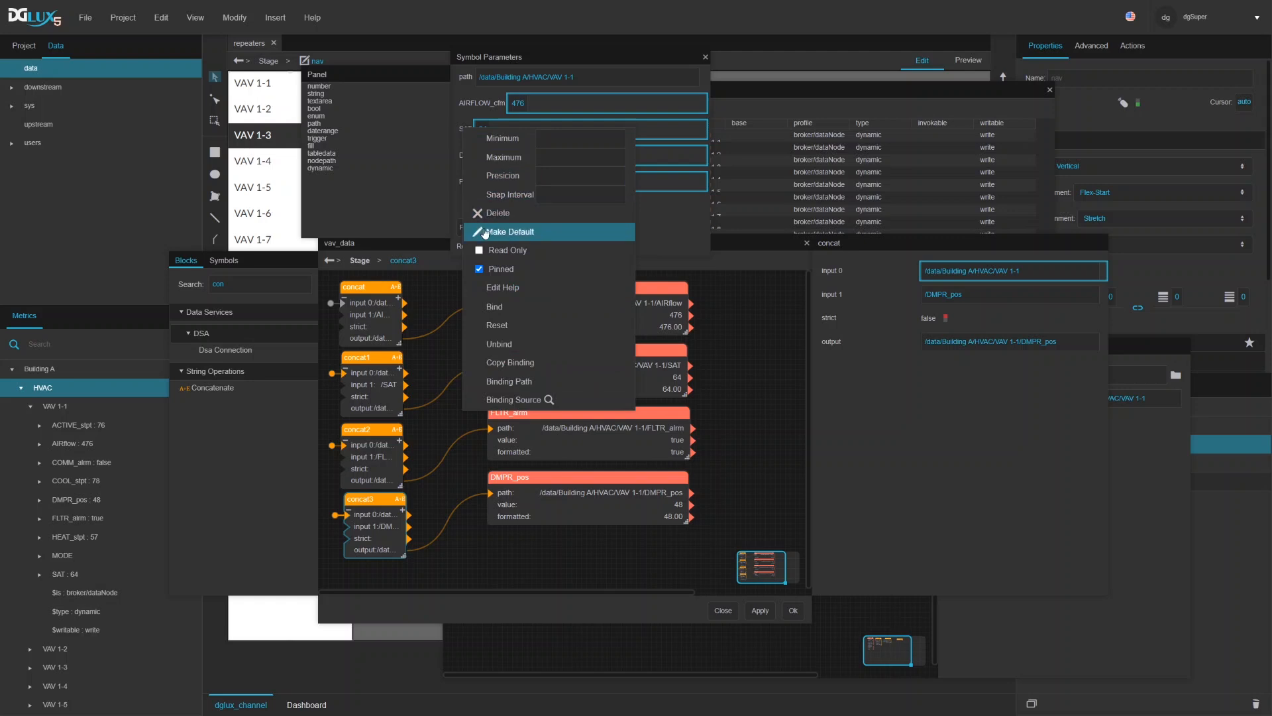
{"action": "left_click", "coordinate": [480, 250]}
{"action": "left_click", "coordinate": [438, 201]}
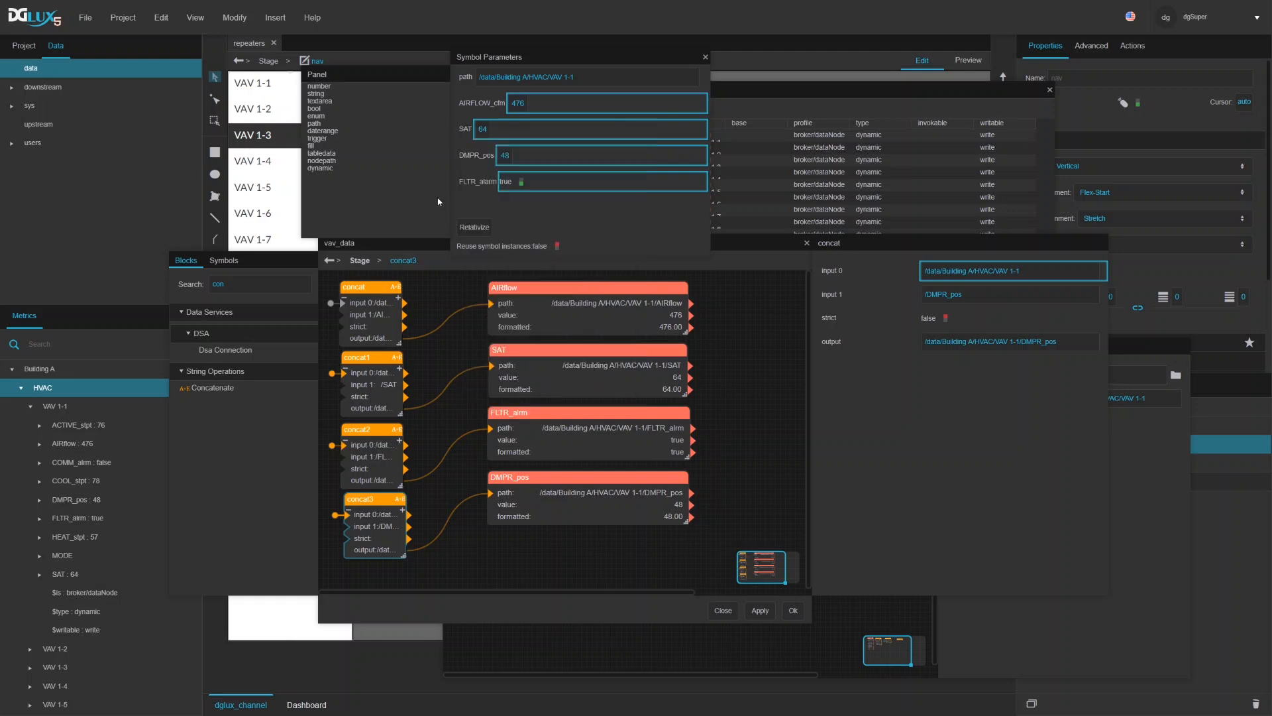
{"action": "right_click", "coordinate": [475, 162]}
{"action": "left_click", "coordinate": [493, 278]}
{"action": "left_click", "coordinate": [445, 196]}
{"action": "right_click", "coordinate": [469, 185]}
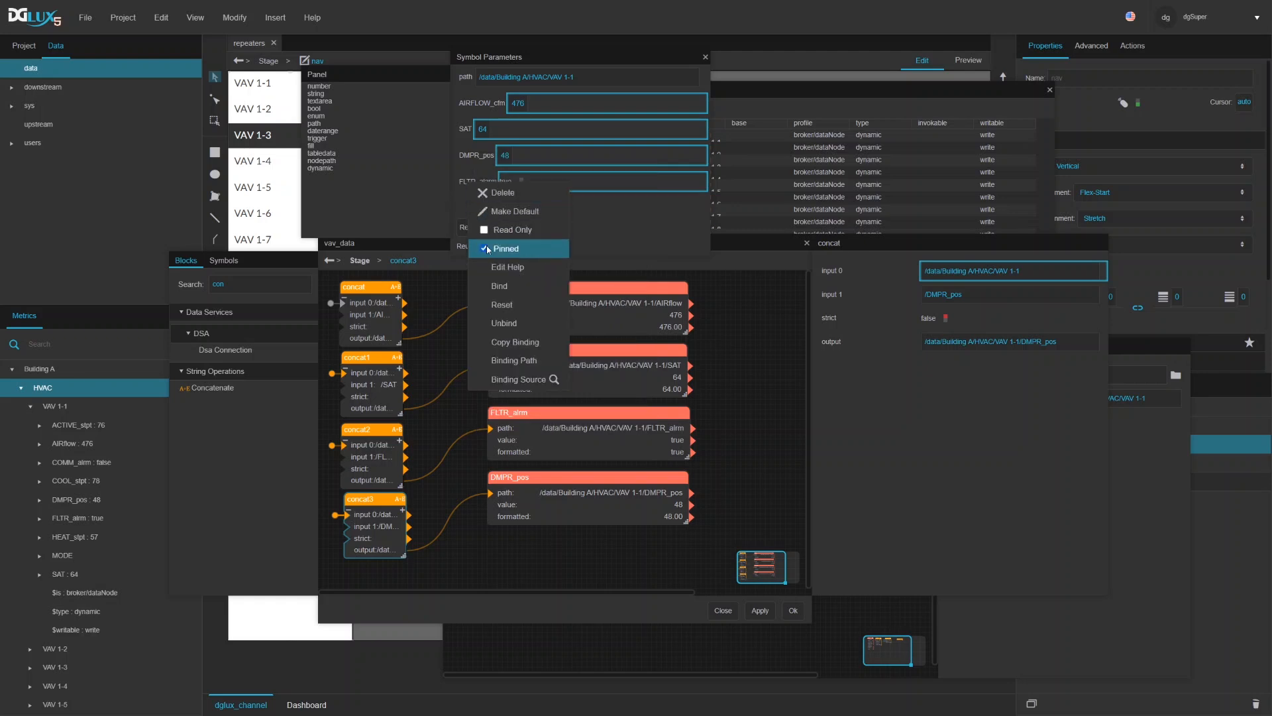
{"action": "left_click", "coordinate": [503, 229]}
{"action": "left_click", "coordinate": [439, 187]}
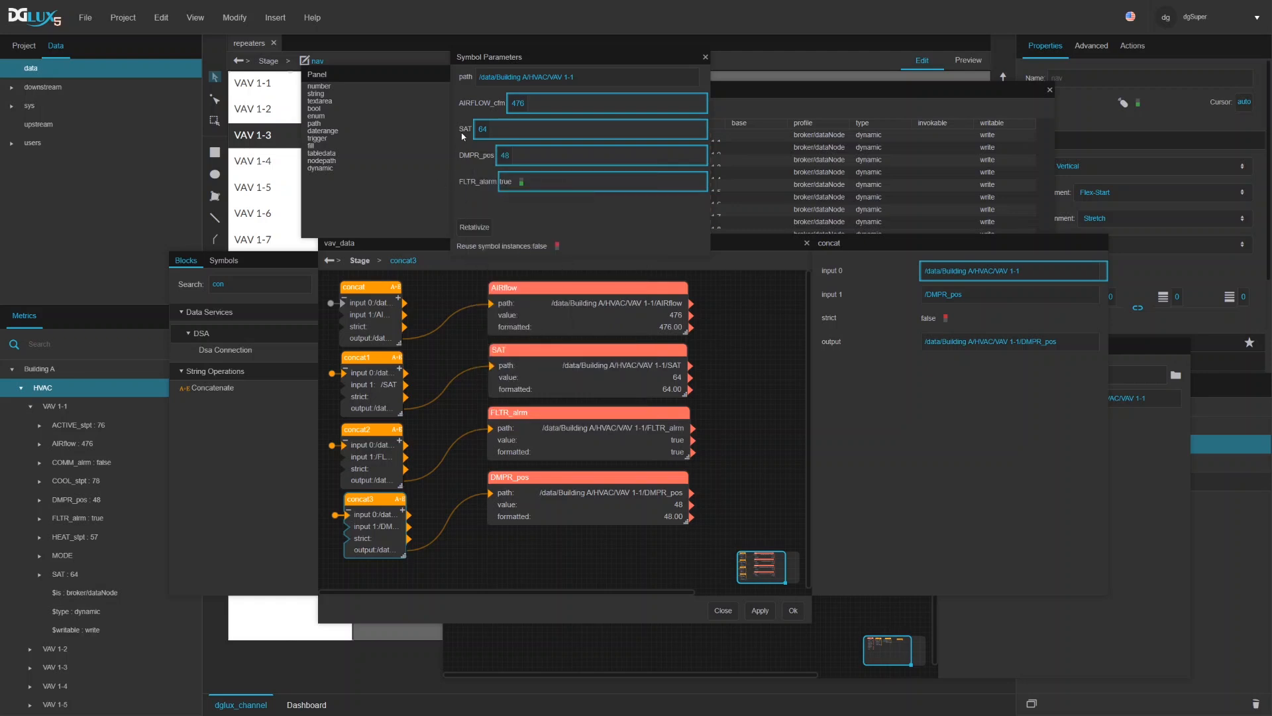
Step: Save the vav_data symbol, close its editor and show the vav_data block's properties in nav's dataflow
{"action": "left_click", "coordinate": [795, 613]}
{"action": "left_click", "coordinate": [794, 441]}
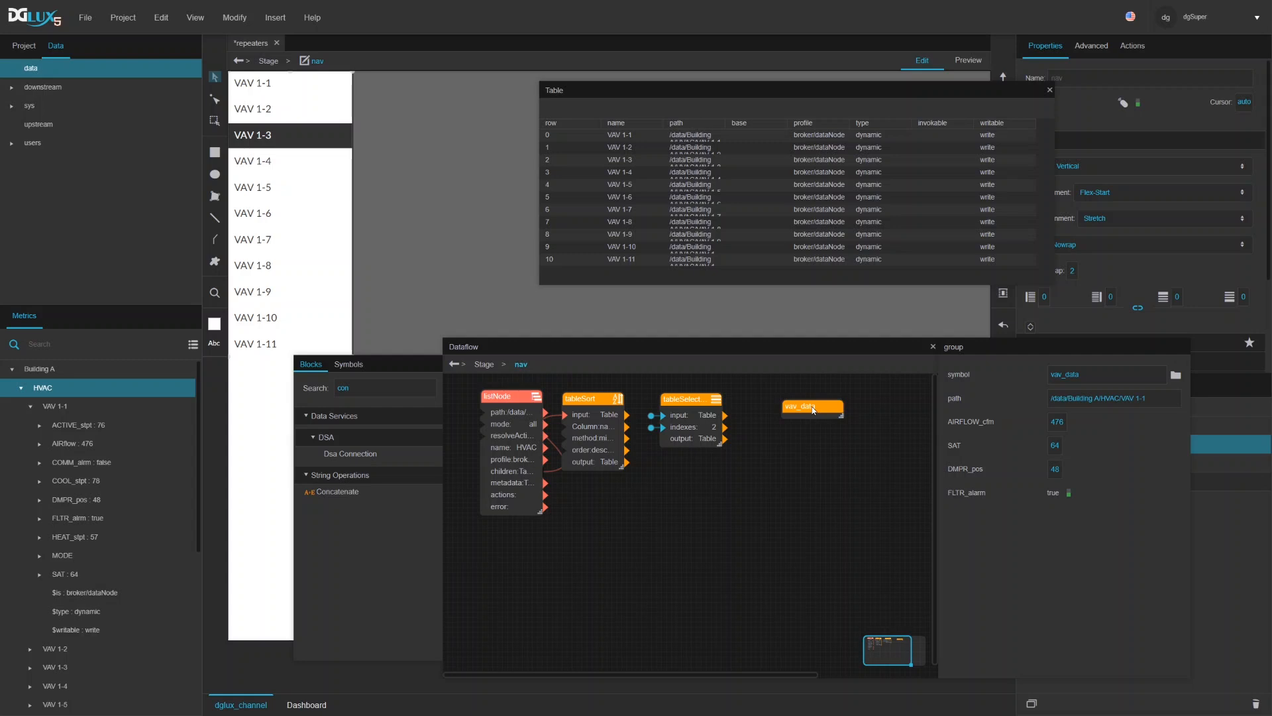
{"action": "left_click", "coordinate": [813, 410]}
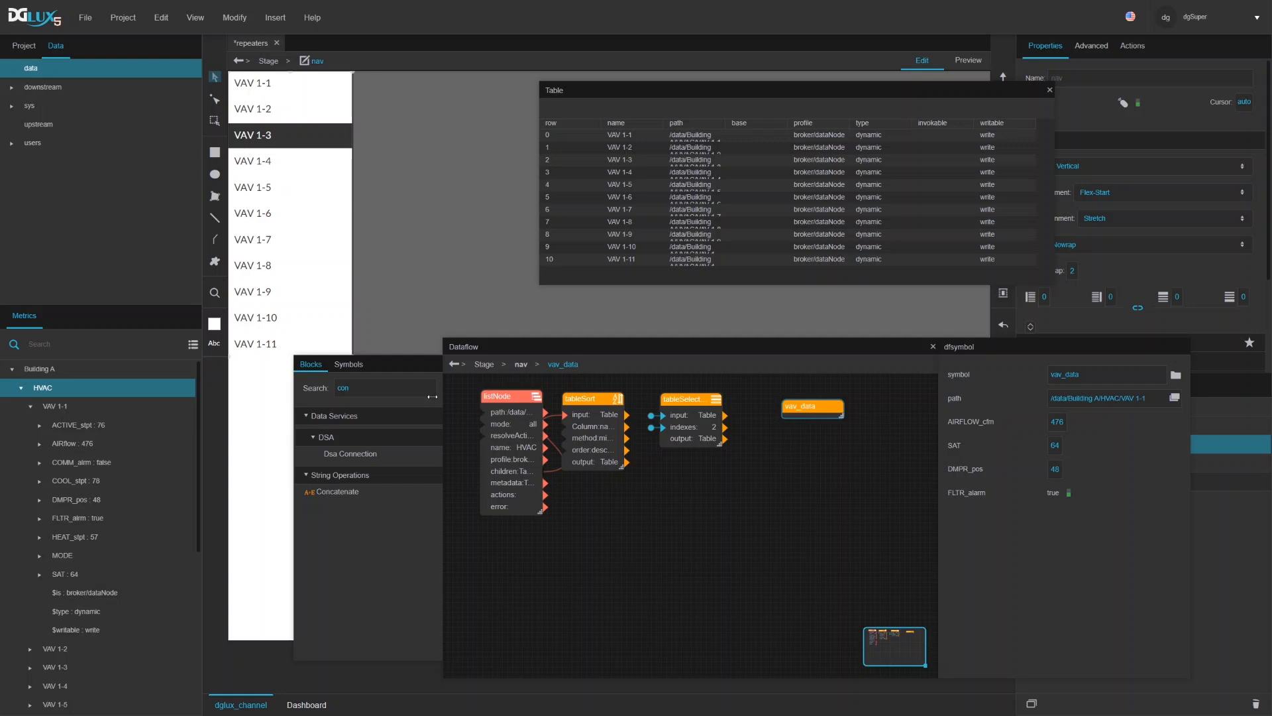
Step: Replace the old vav_data block with a fresh instance of the symbol, placed beside the tableSelect block
{"action": "left_click", "coordinate": [350, 366]}
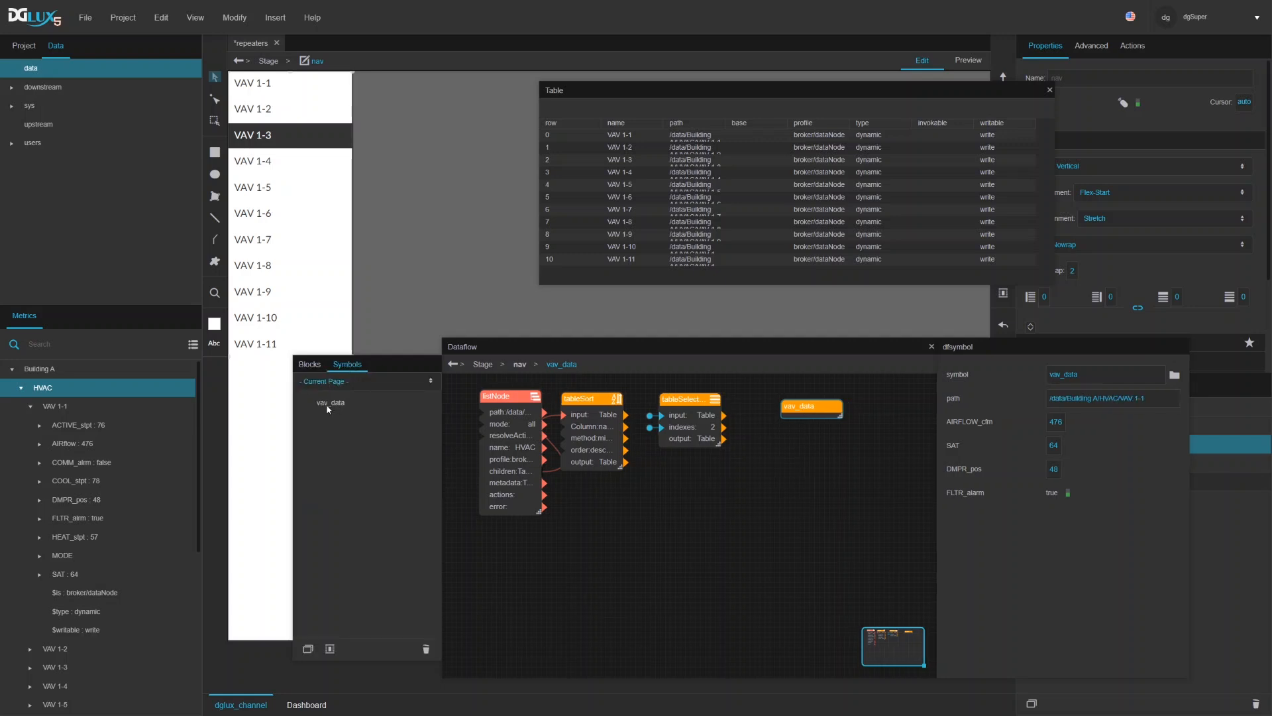
{"action": "left_click_drag", "start_coordinate": [339, 414], "coordinate": [782, 436]}
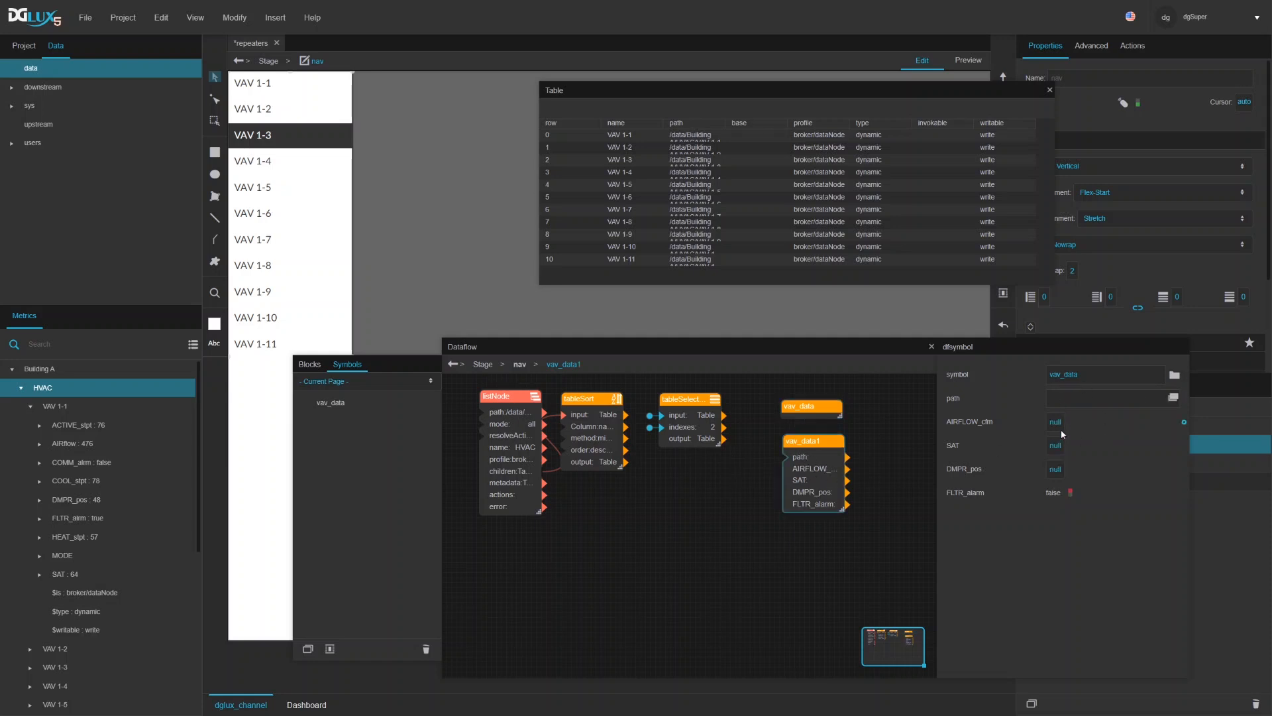
{"action": "left_click", "coordinate": [800, 405]}
{"action": "key", "text": "Delete"}
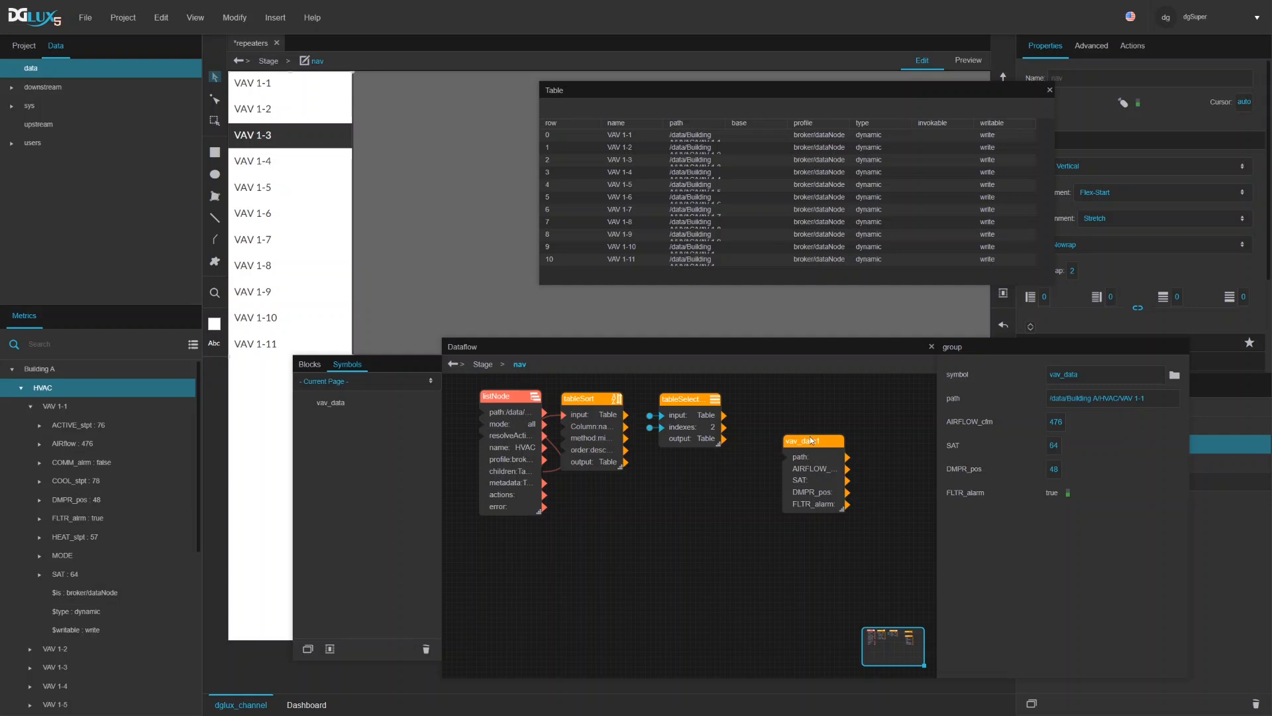
{"action": "left_click", "coordinate": [809, 439]}
{"action": "left_click_drag", "start_coordinate": [808, 438], "coordinate": [813, 393]}
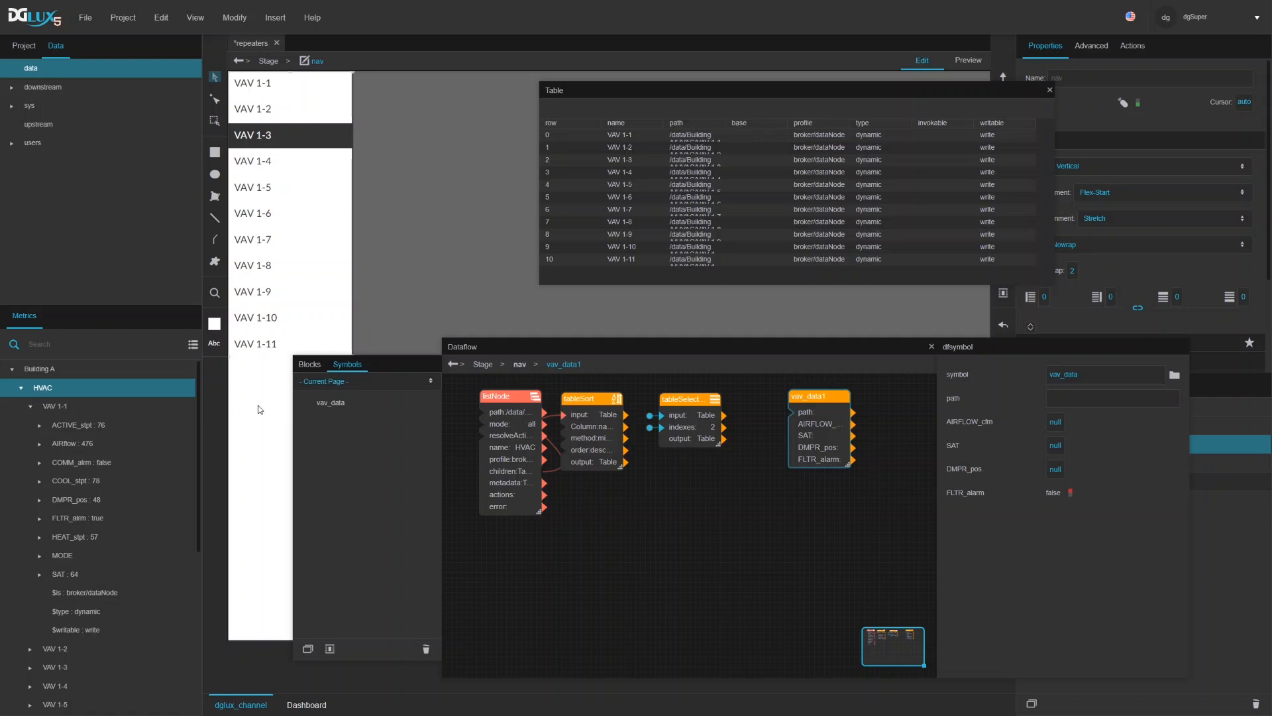
Step: Find the Repeater block and add it to nav's dataflow below the tableSelect block
{"action": "left_click", "coordinate": [311, 364]}
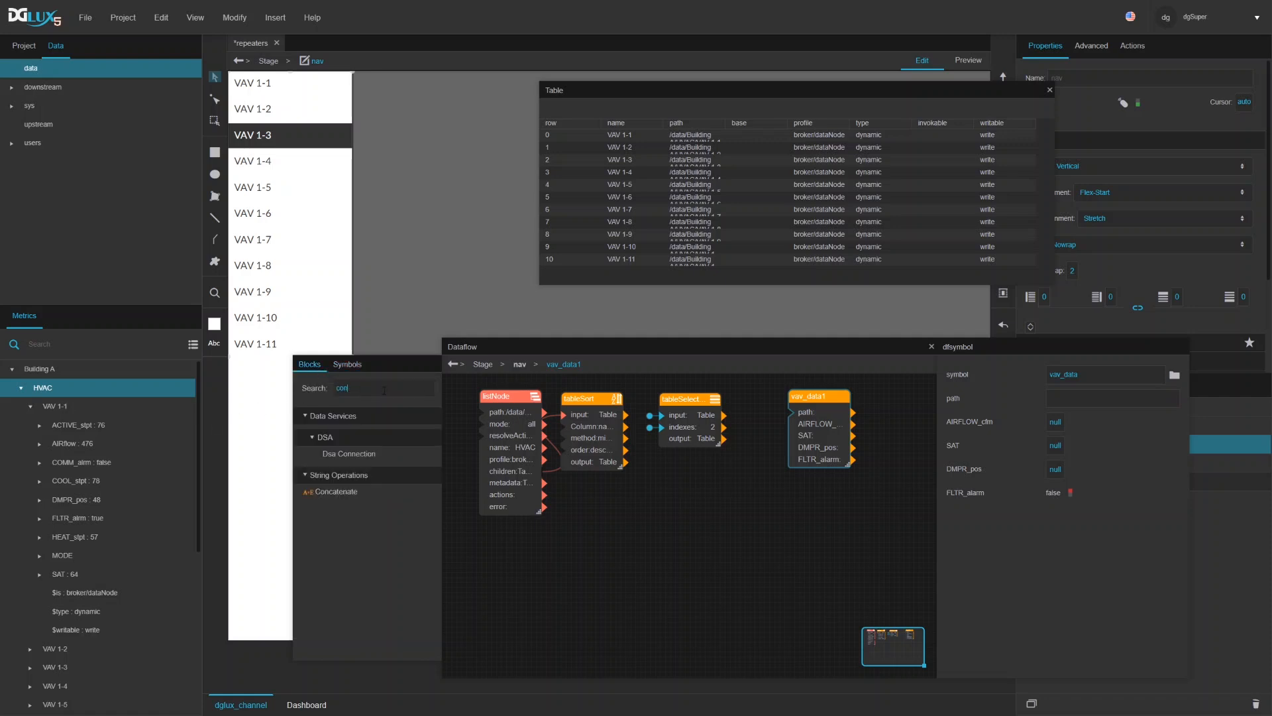
{"action": "left_click", "coordinate": [385, 390]}
{"action": "type", "text": "rep"}
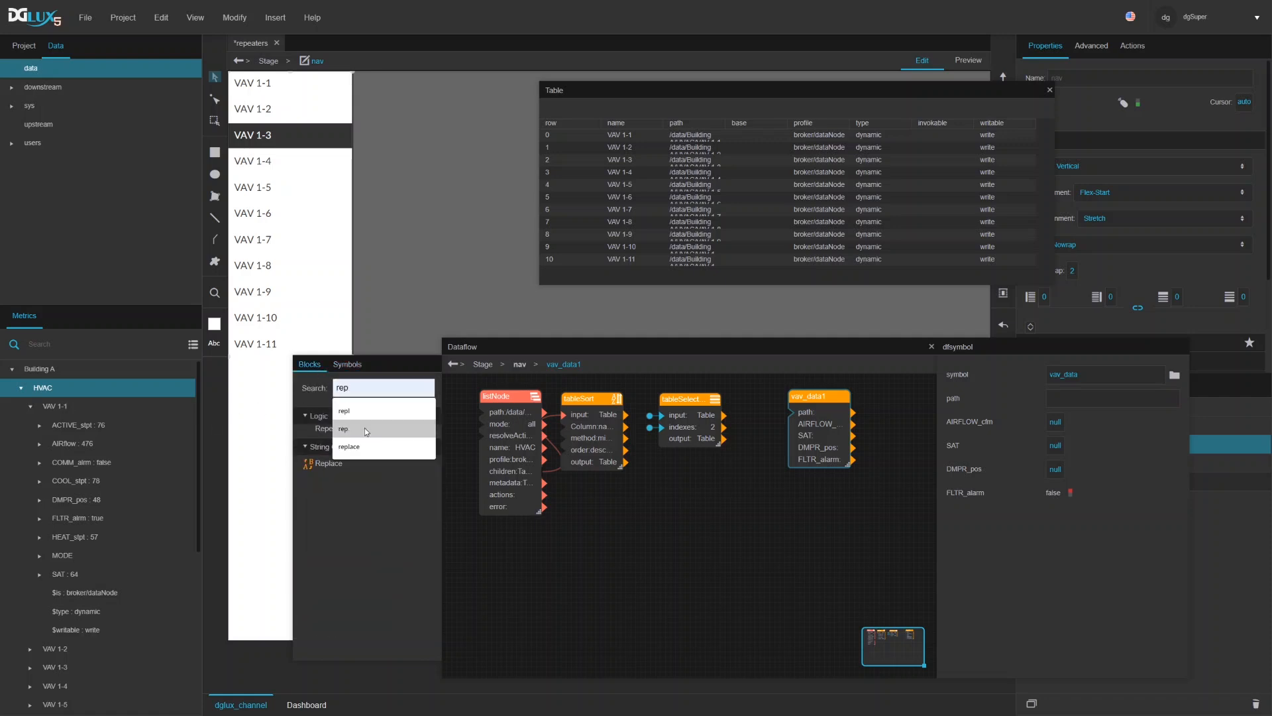
{"action": "left_click_drag", "start_coordinate": [330, 434], "coordinate": [682, 471]}
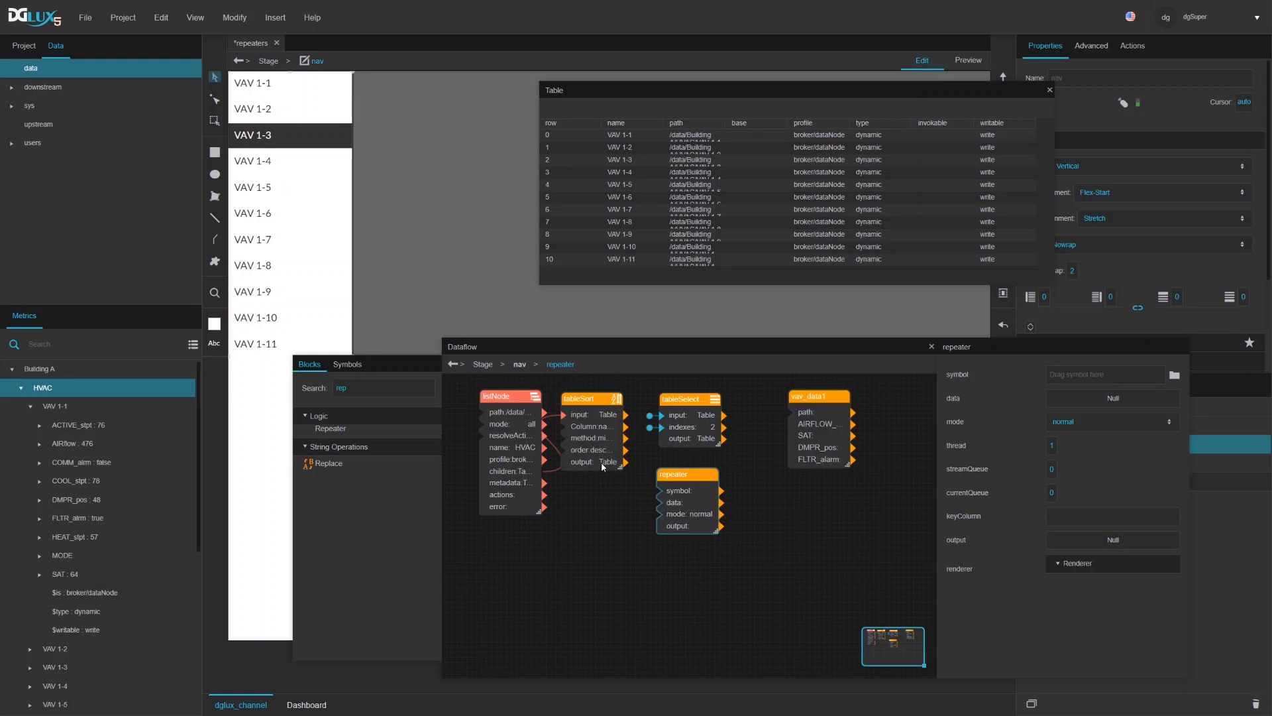
Step: Review the tableSort output table, close the open tables and feed that output into the repeater block's data input
{"action": "left_click", "coordinate": [603, 467]}
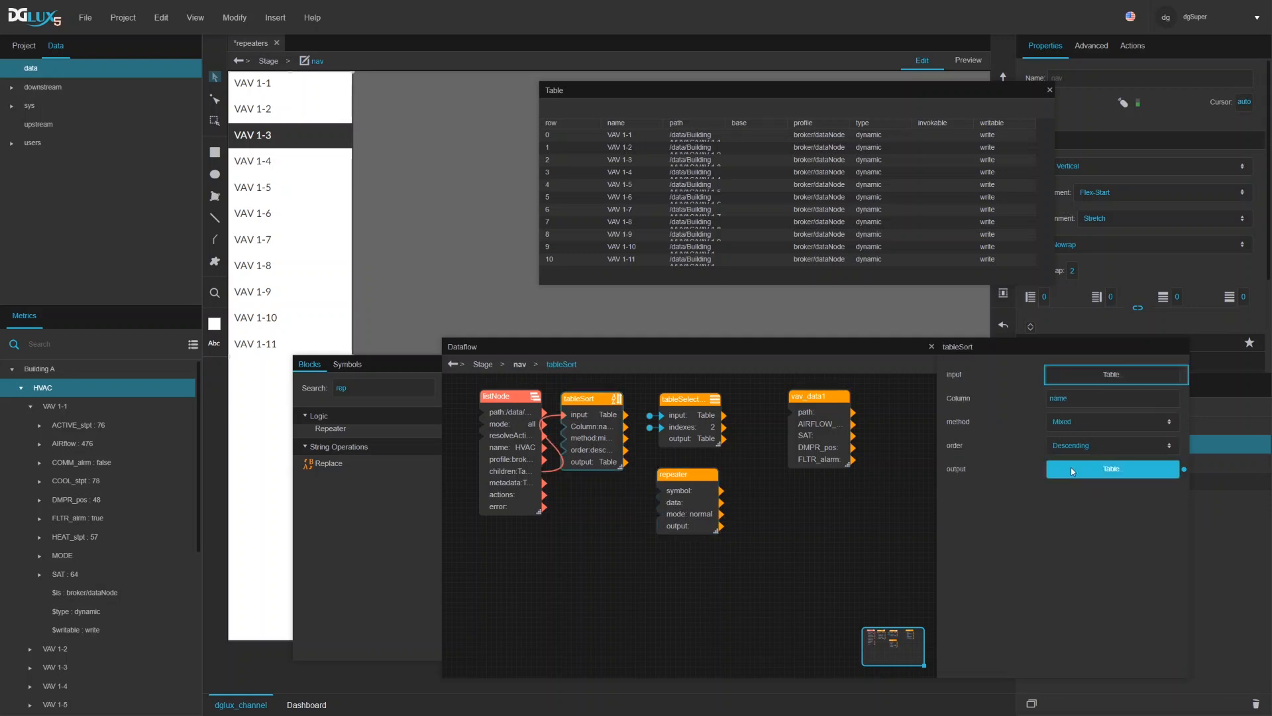
{"action": "left_click", "coordinate": [1100, 468]}
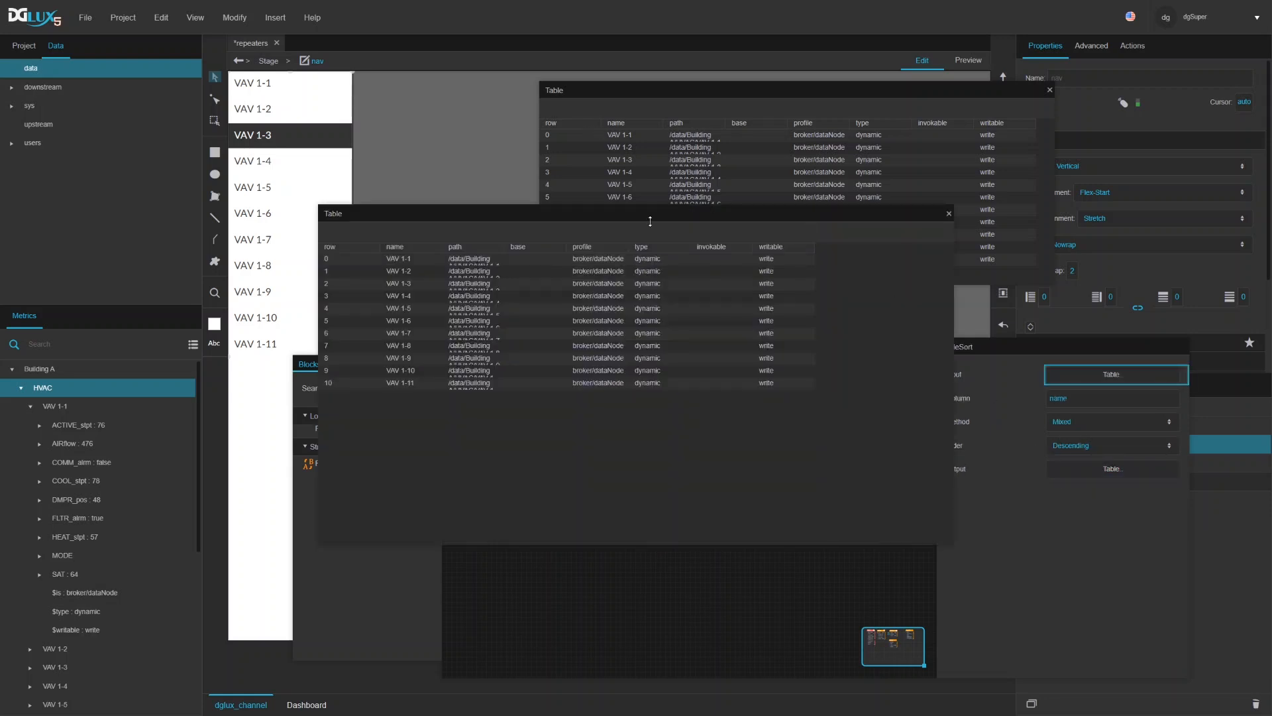
{"action": "left_click", "coordinate": [949, 214]}
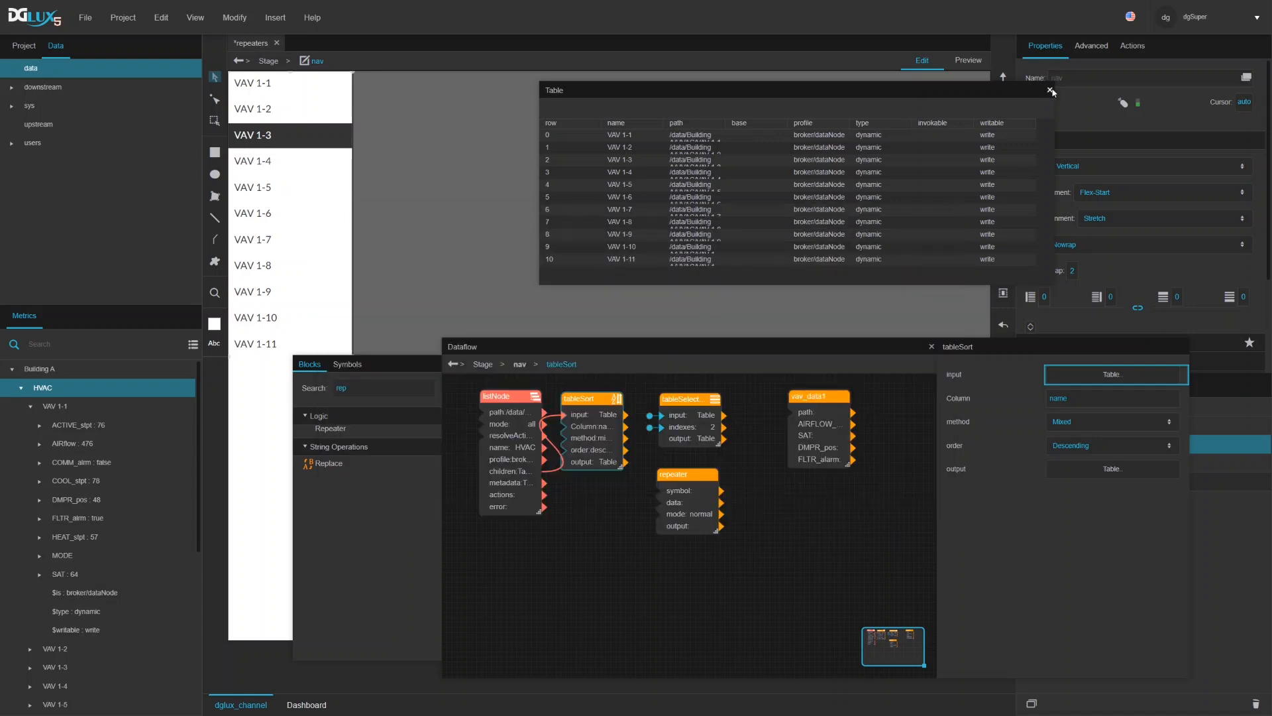
{"action": "left_click", "coordinate": [1051, 90]}
{"action": "left_click_drag", "start_coordinate": [625, 462], "coordinate": [661, 504]}
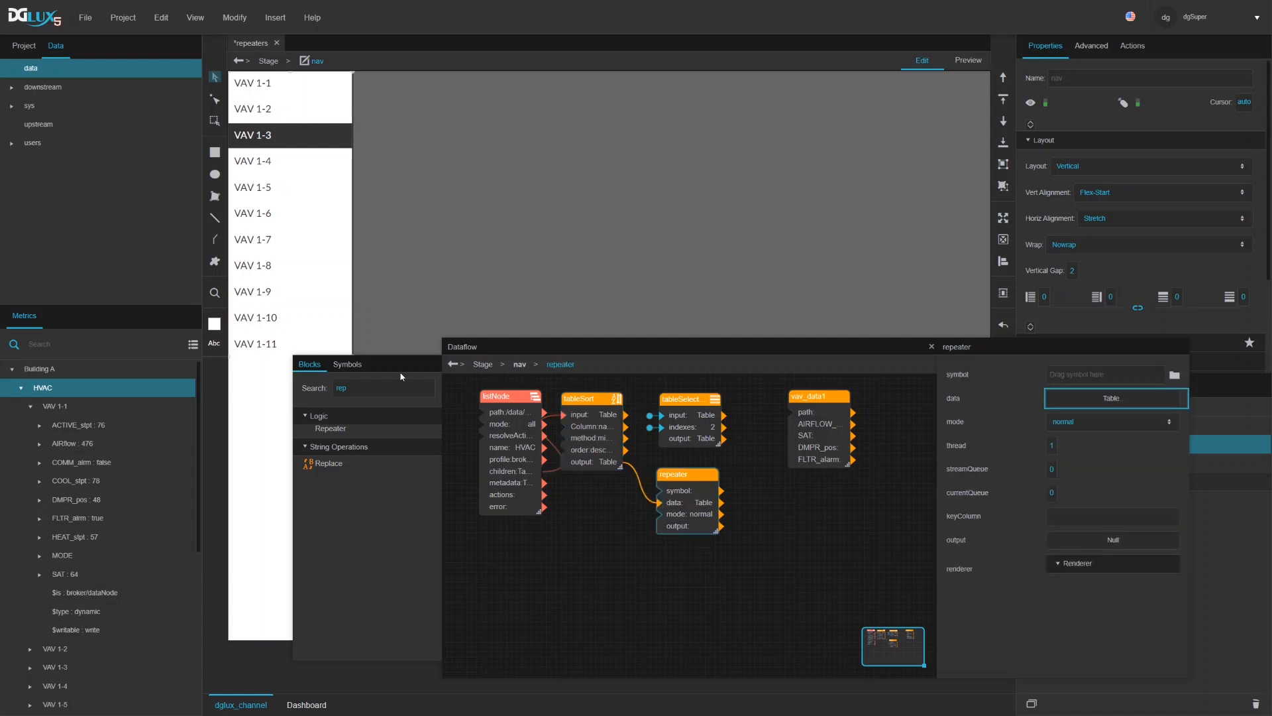
Step: Assign the vav_data symbol to the repeater and bind its data table's path column to the renderer's path
{"action": "left_click", "coordinate": [346, 364]}
{"action": "left_click_drag", "start_coordinate": [335, 404], "coordinate": [1065, 383]}
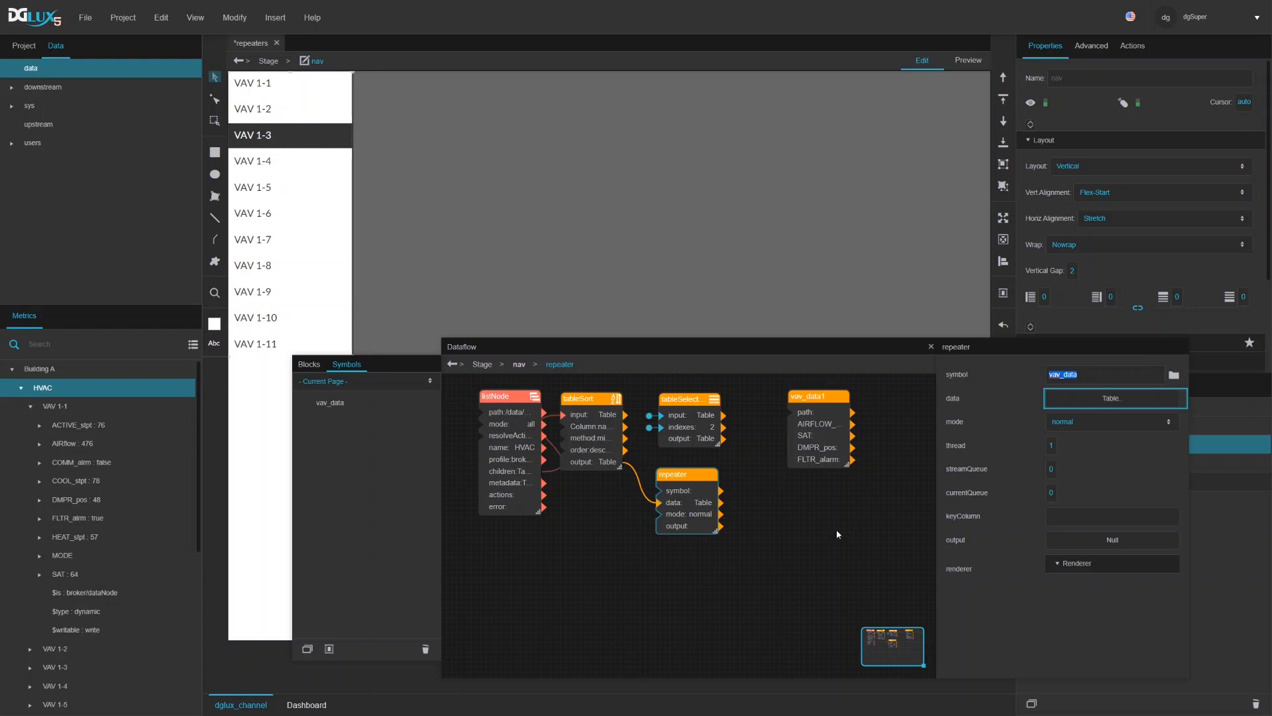
{"action": "left_click", "coordinate": [687, 507]}
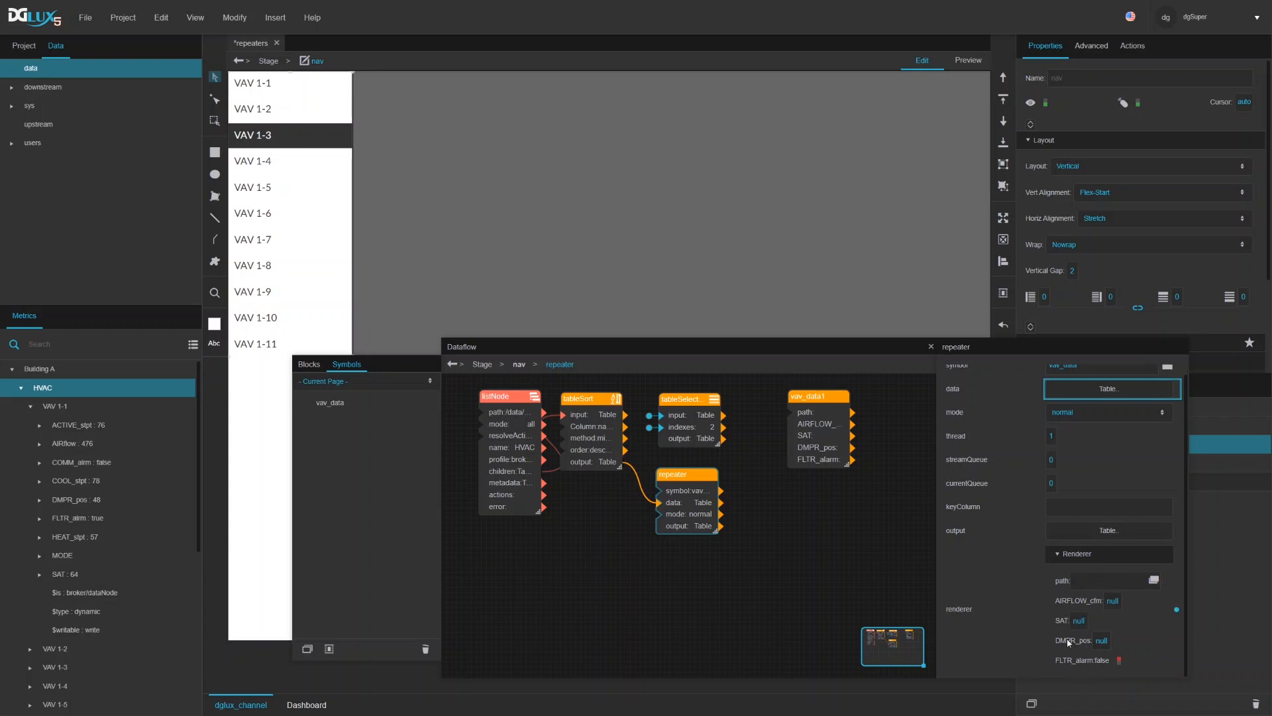
{"action": "left_click", "coordinate": [1065, 392]}
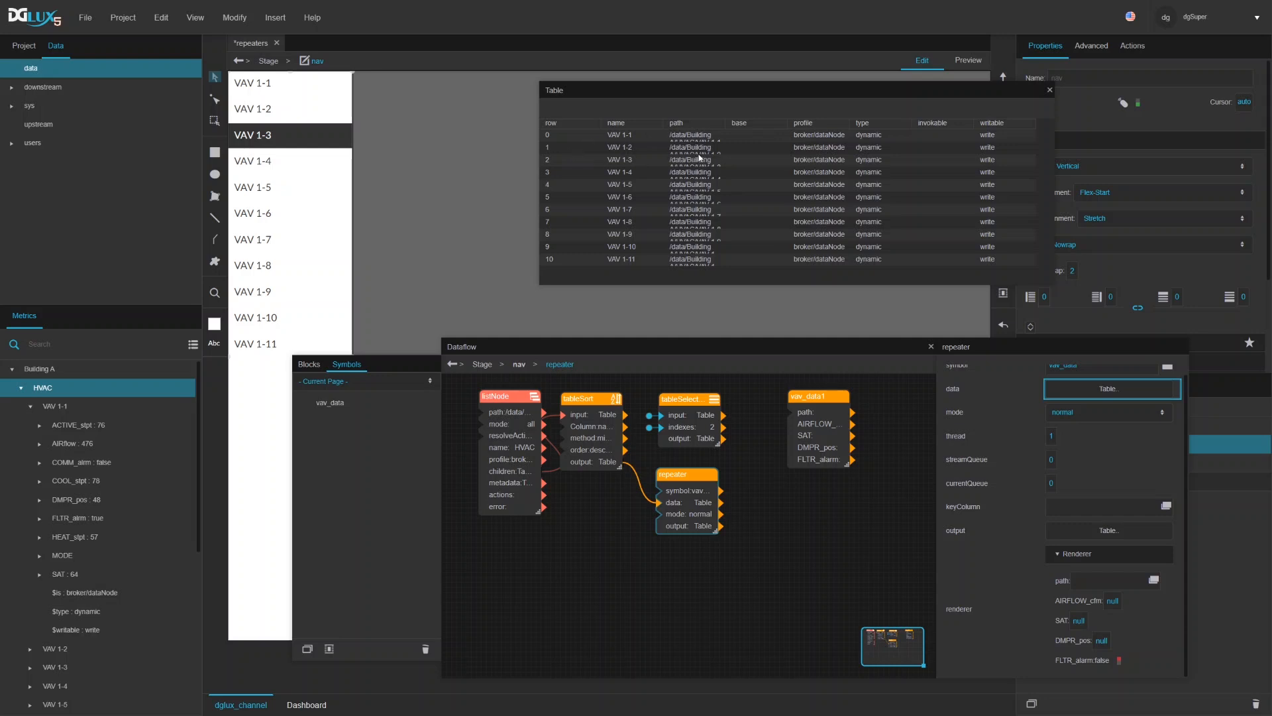
{"action": "left_click_drag", "start_coordinate": [674, 124], "coordinate": [1090, 581]}
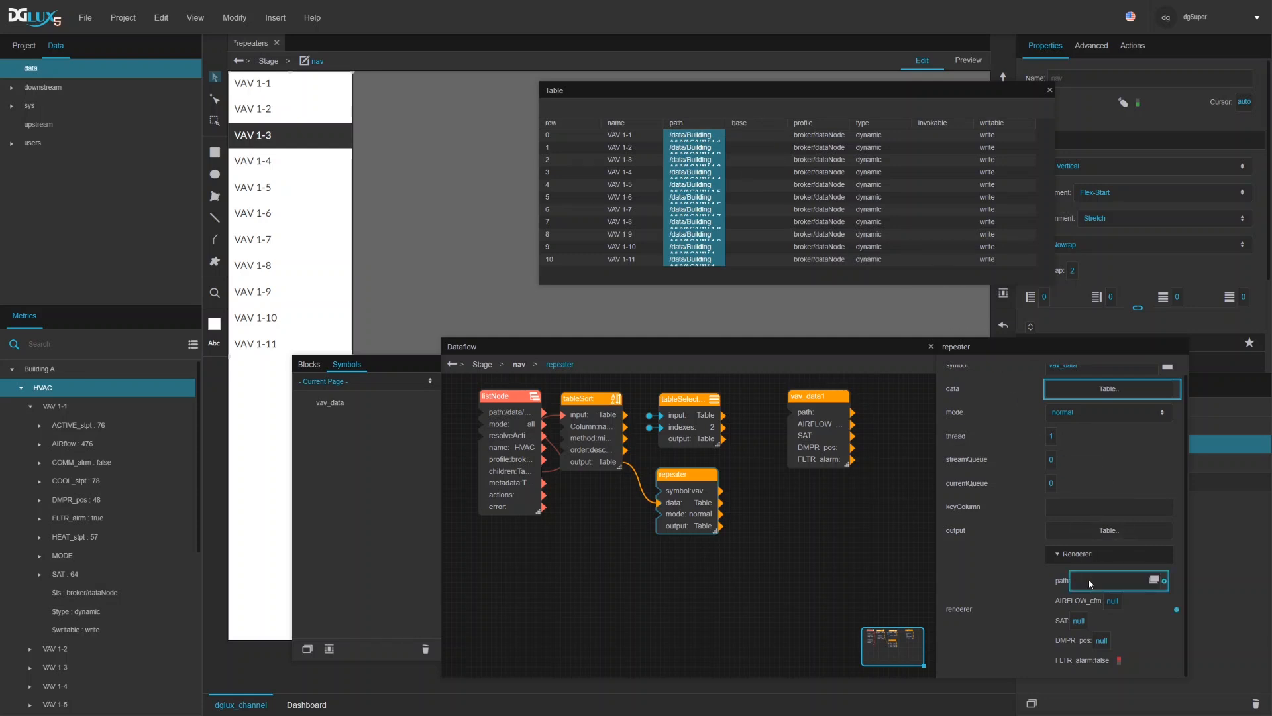
{"action": "left_click", "coordinate": [1050, 91]}
Step: Examine the repeater's output table with a widened path column and compare it with the repeater's input data table
{"action": "left_click", "coordinate": [1083, 534]}
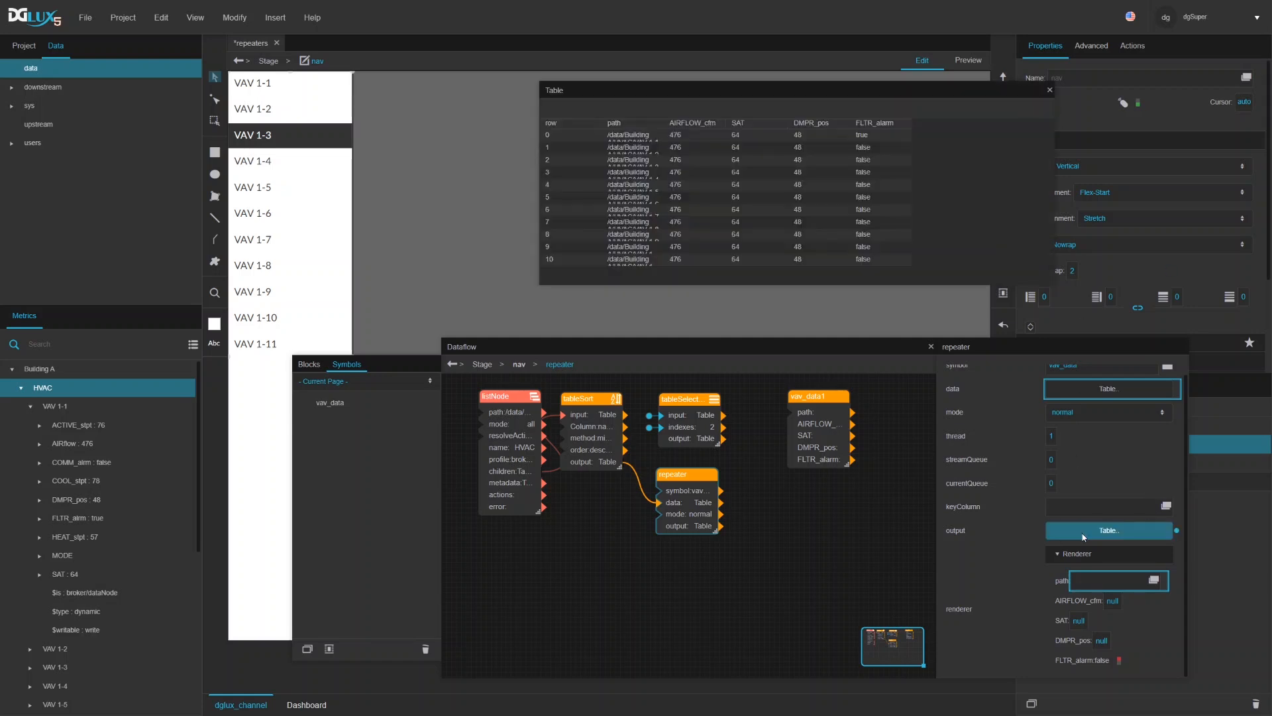
{"action": "left_click_drag", "start_coordinate": [663, 126], "coordinate": [735, 128]}
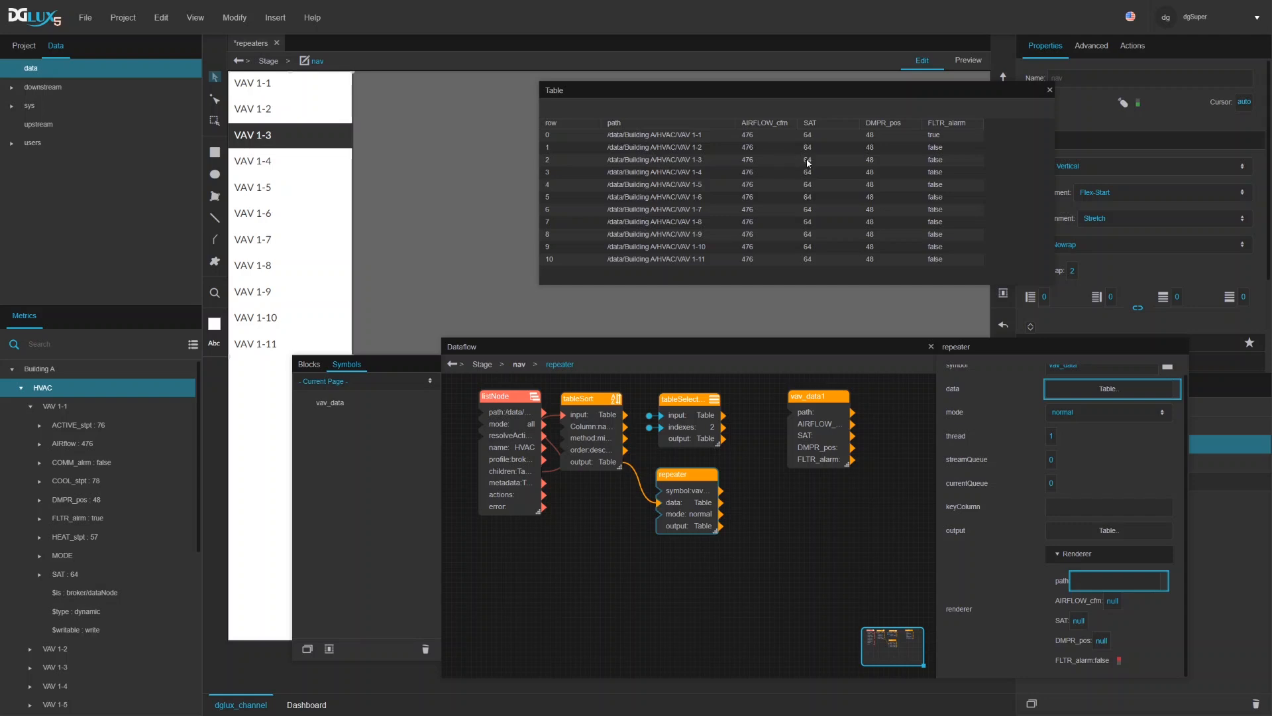
{"action": "scroll", "coordinate": [66, 576], "scroll_direction": "down", "scroll_amount": 3}
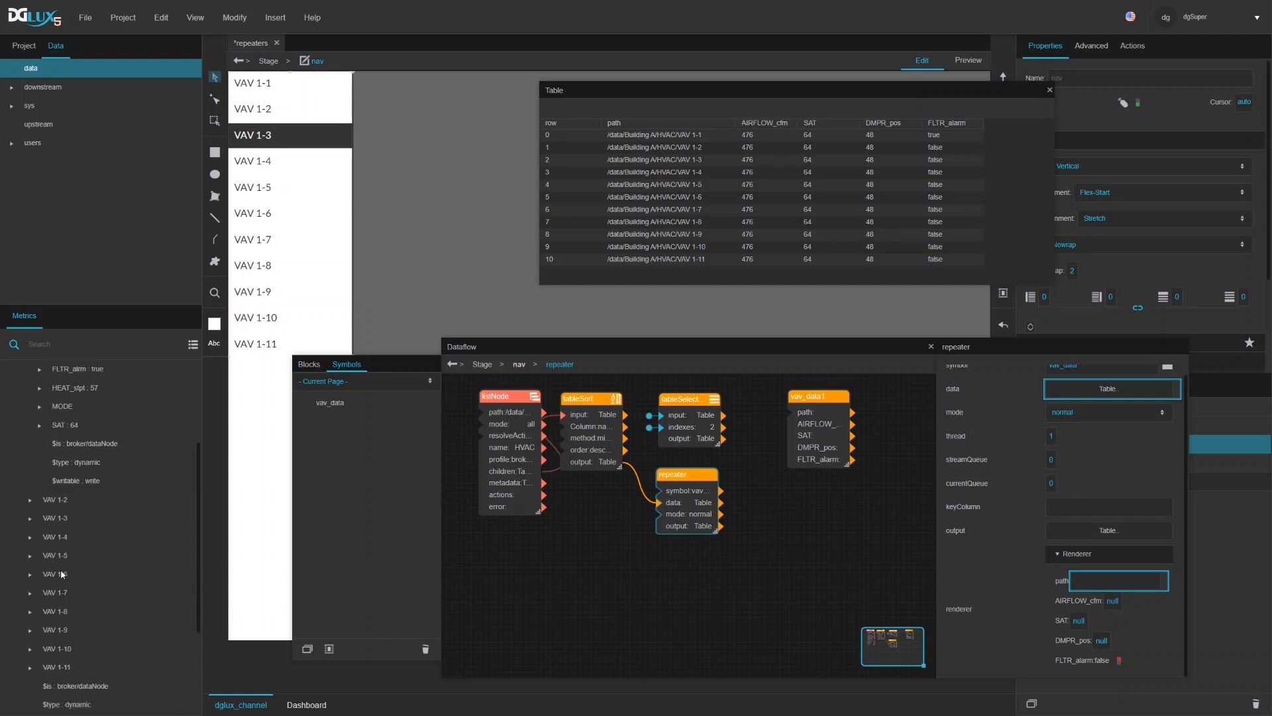
{"action": "left_click", "coordinate": [958, 137]}
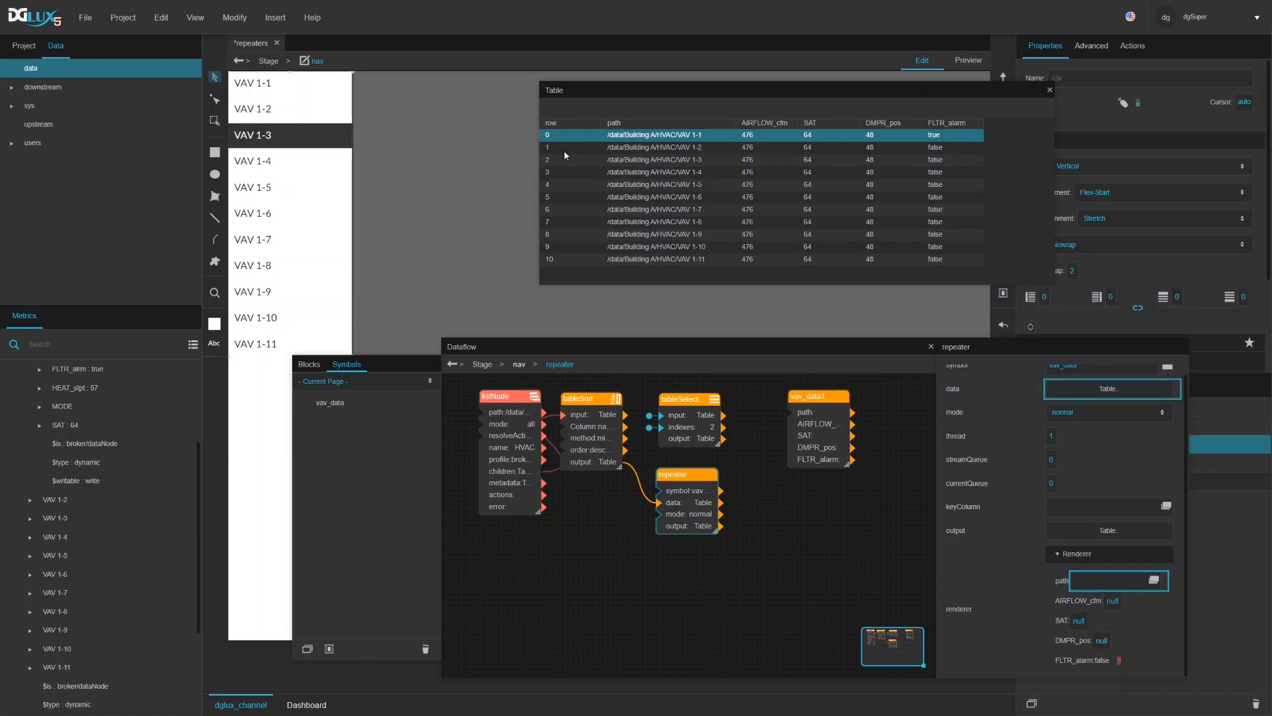
{"action": "left_click", "coordinate": [1111, 390]}
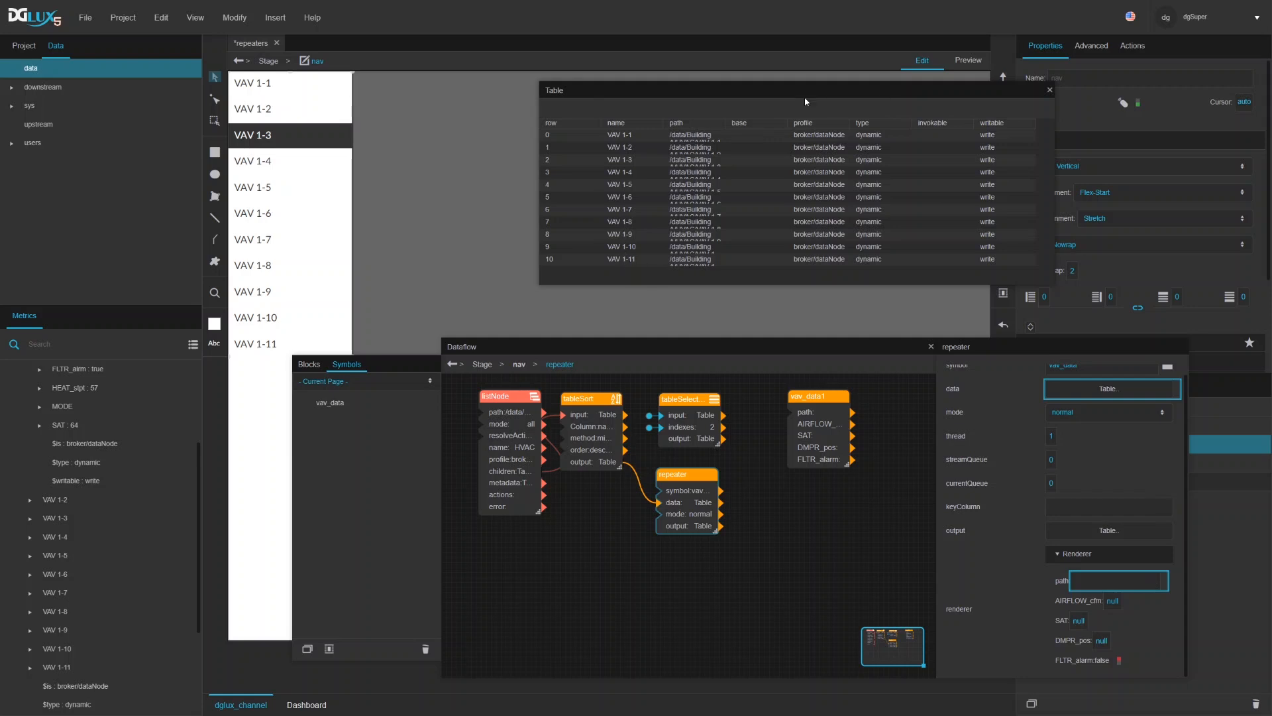
{"action": "left_click", "coordinate": [1050, 90]}
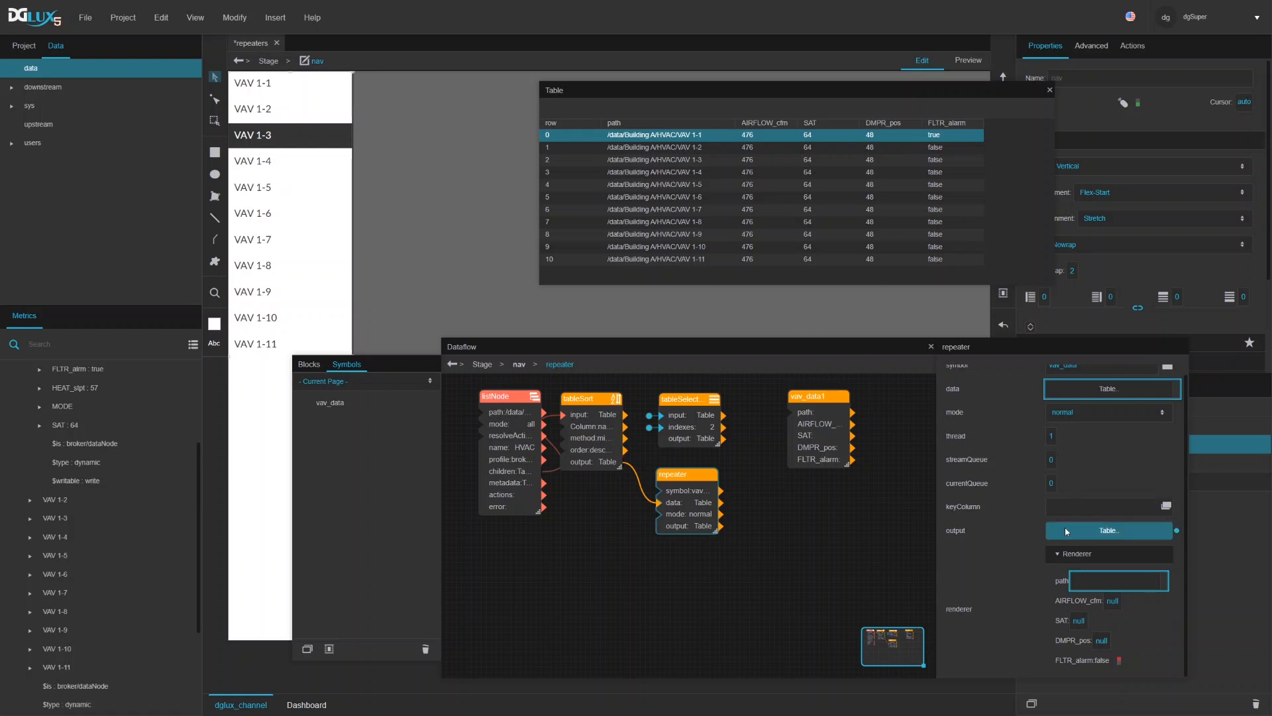
Step: Add a Join block beside the repeater, connecting the repeater's data to input1 and its output to input2
{"action": "left_click", "coordinate": [299, 364]}
{"action": "double_click", "coordinate": [371, 388]}
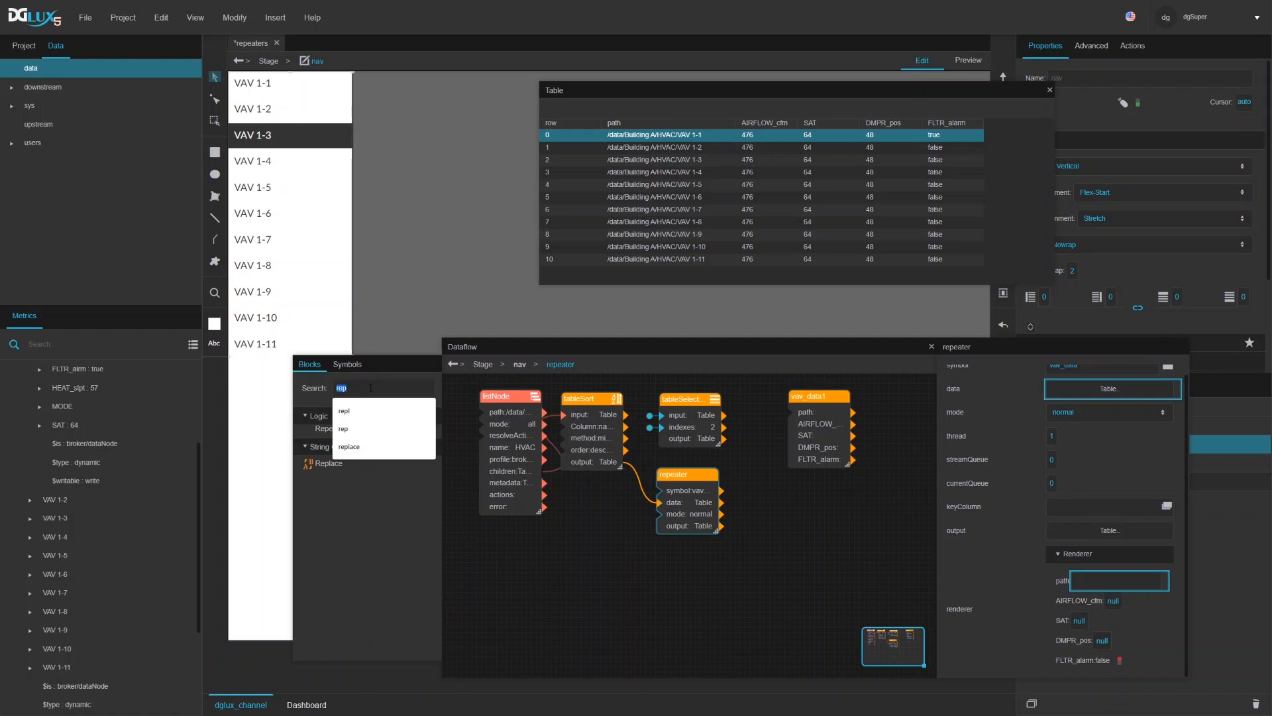
{"action": "type", "text": "joi"}
{"action": "left_click_drag", "start_coordinate": [319, 432], "coordinate": [782, 498]}
{"action": "left_click_drag", "start_coordinate": [689, 469], "coordinate": [788, 524]}
{"action": "left_click_drag", "start_coordinate": [722, 555], "coordinate": [794, 540]}
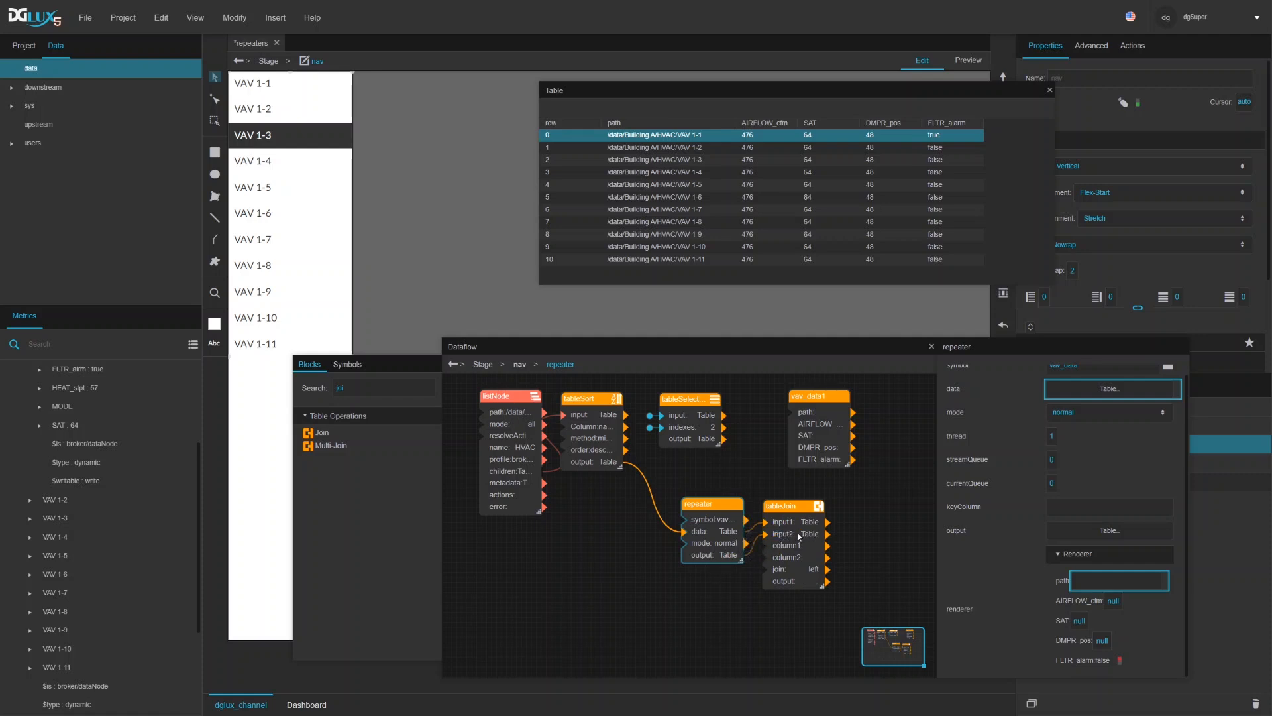
Step: Set column1 and column2 of the tableJoin block to path and review the columns of its joined output table
{"action": "left_click", "coordinate": [800, 530]}
{"action": "type", "text": "pa"}
{"action": "left_click", "coordinate": [1075, 453]}
{"action": "type", "text": "path"}
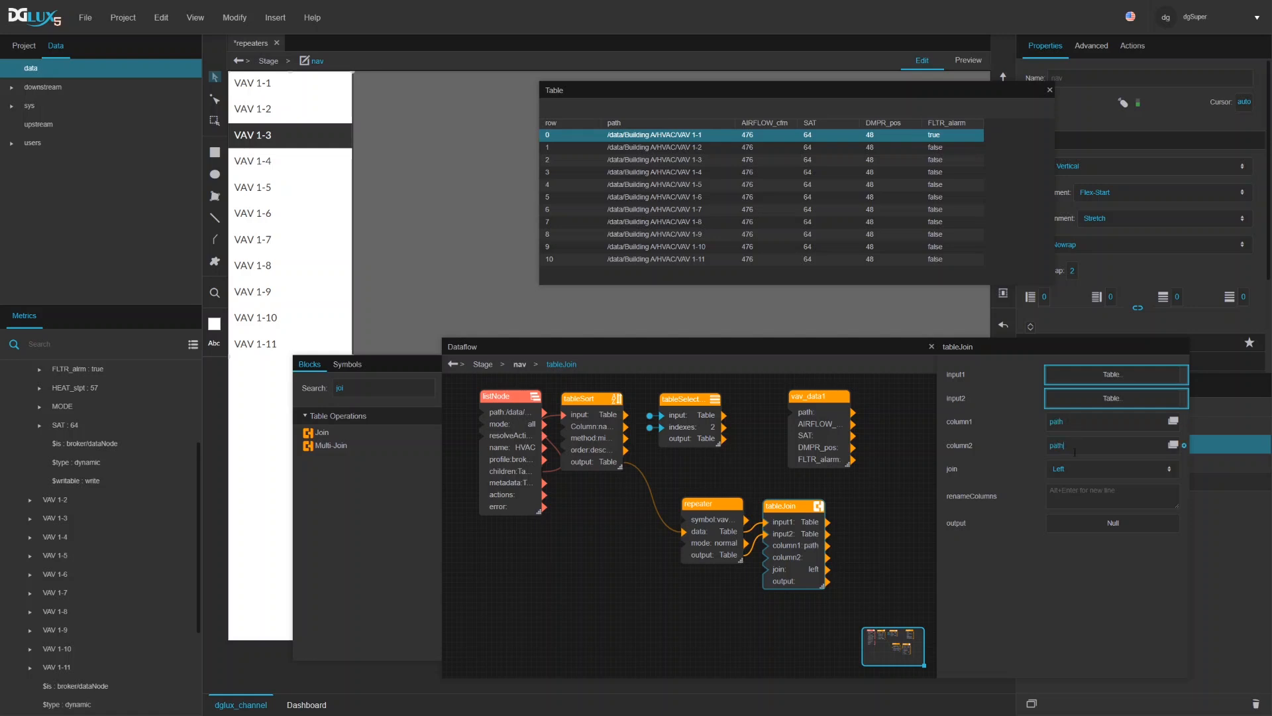
{"action": "left_click", "coordinate": [724, 548]}
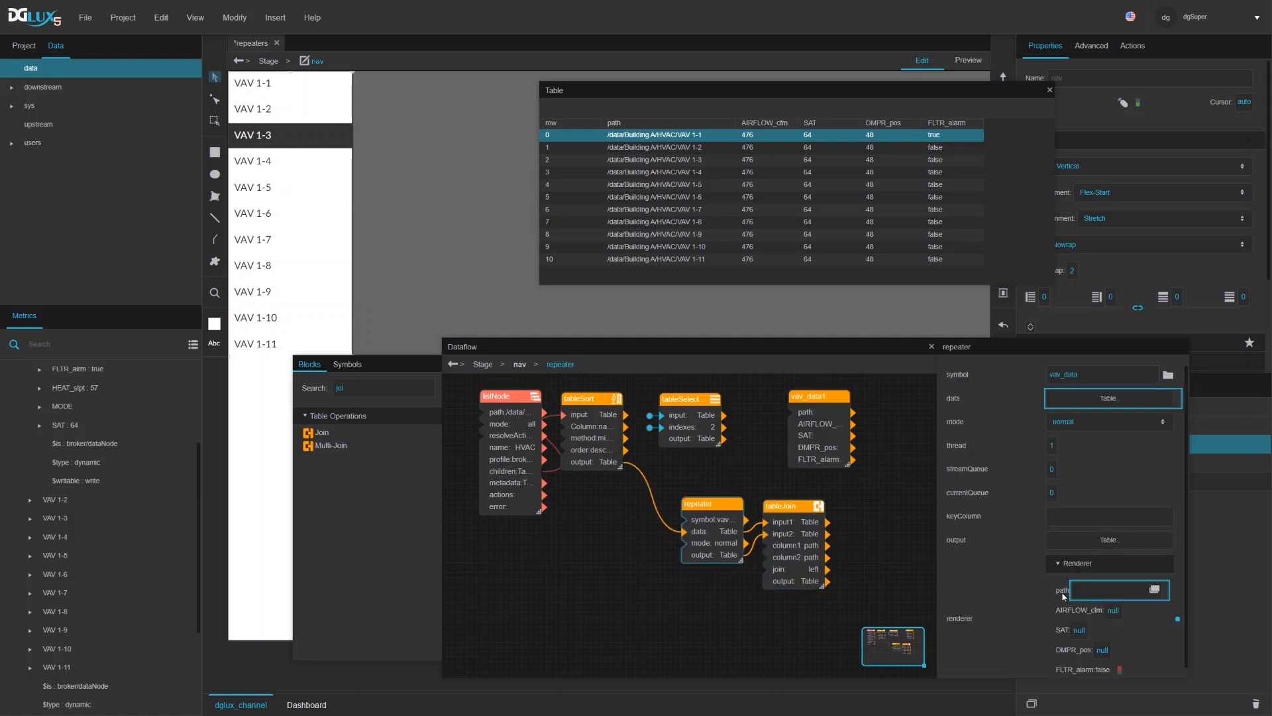
{"action": "left_click", "coordinate": [811, 551]}
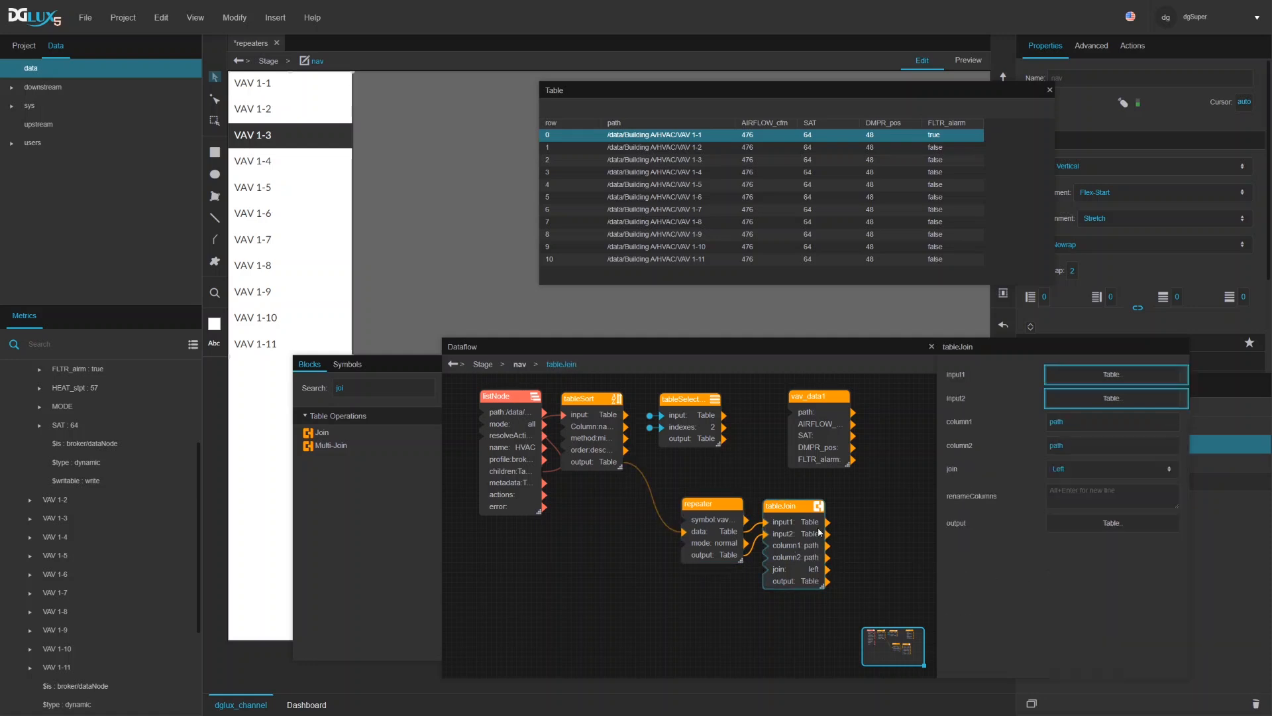
{"action": "left_click", "coordinate": [1113, 523]}
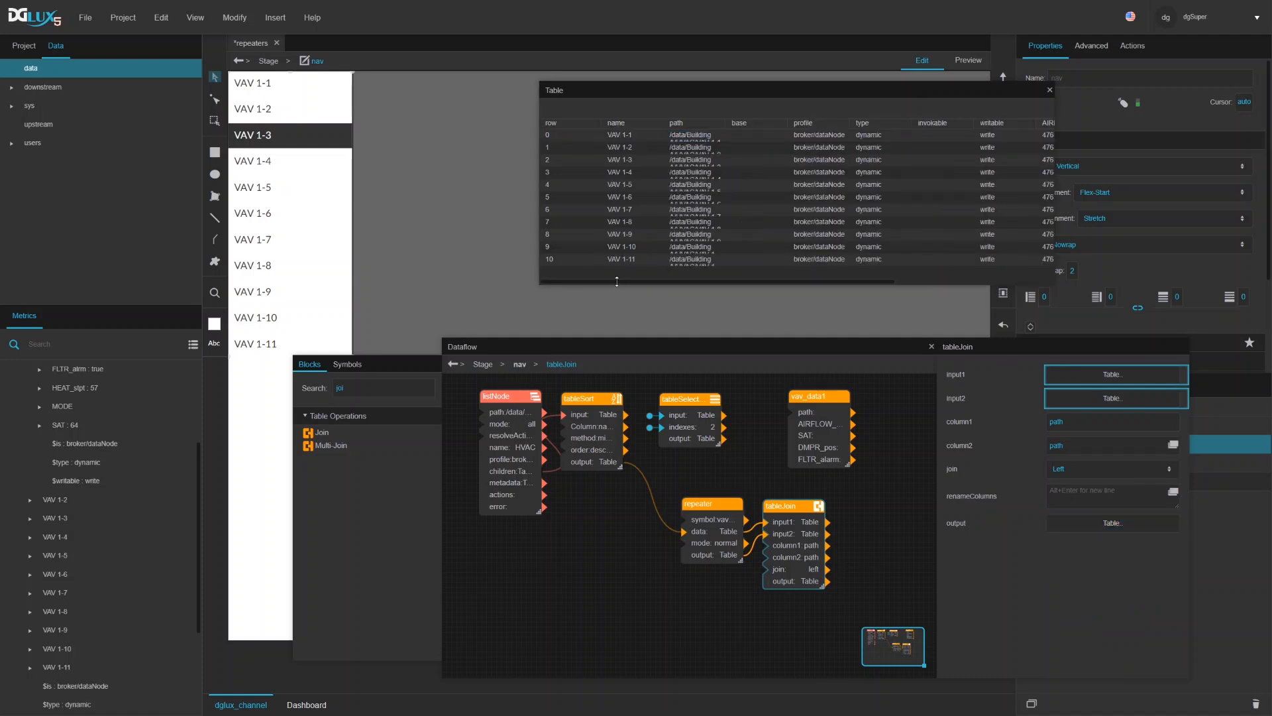
{"action": "left_click_drag", "start_coordinate": [617, 282], "coordinate": [863, 300]}
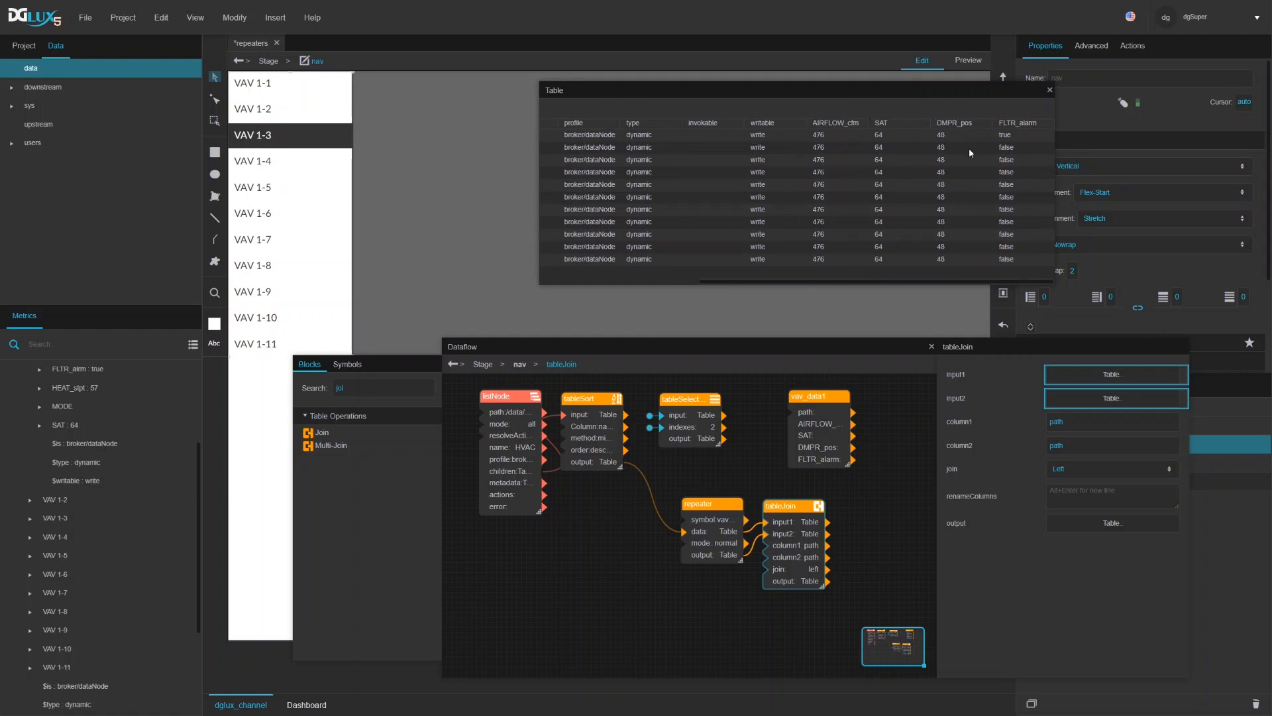
{"action": "left_click", "coordinate": [1047, 89]}
Step: Bind the tableJoin output to the nav group's Repeater data and delete the unused vav_data1 block
{"action": "left_click_drag", "start_coordinate": [843, 355], "coordinate": [538, 349]}
{"action": "scroll", "coordinate": [1071, 230], "scroll_direction": "down", "scroll_amount": 1}
{"action": "scroll", "coordinate": [1072, 230], "scroll_direction": "down", "scroll_amount": 3}
{"action": "left_click", "coordinate": [1071, 231]}
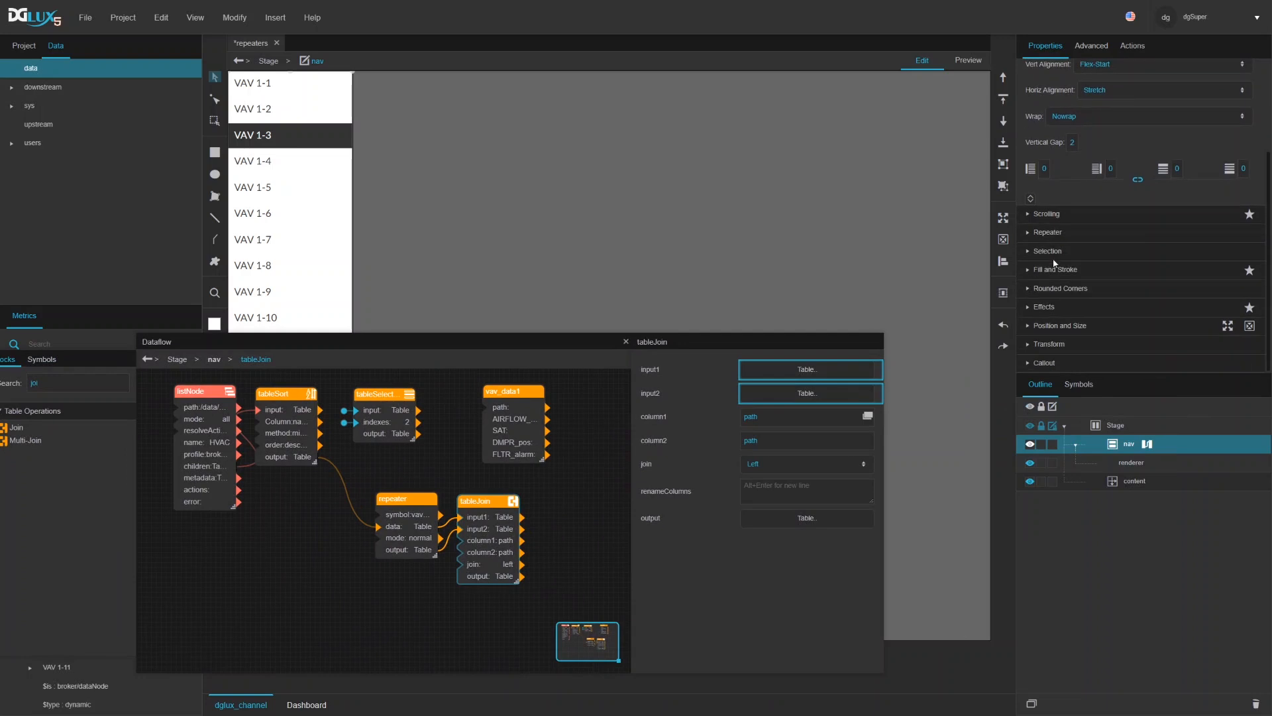
{"action": "left_click_drag", "start_coordinate": [522, 575], "coordinate": [1072, 286]}
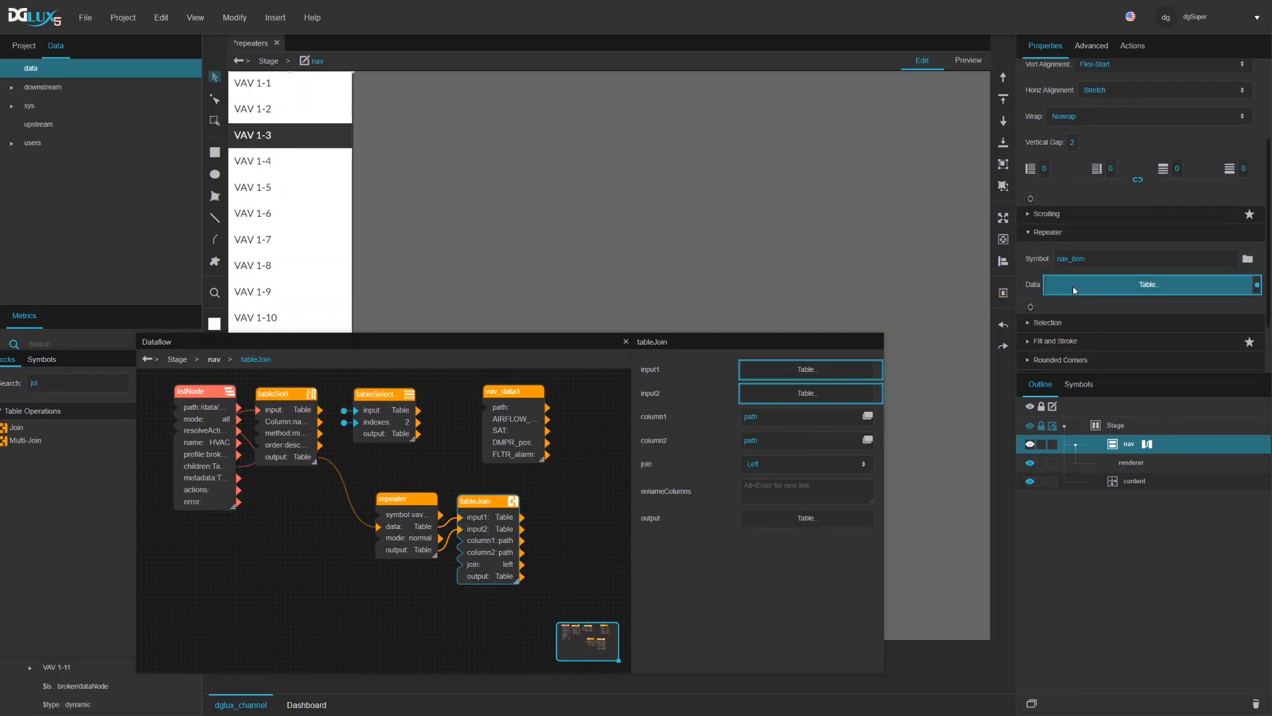
{"action": "left_click", "coordinate": [510, 422]}
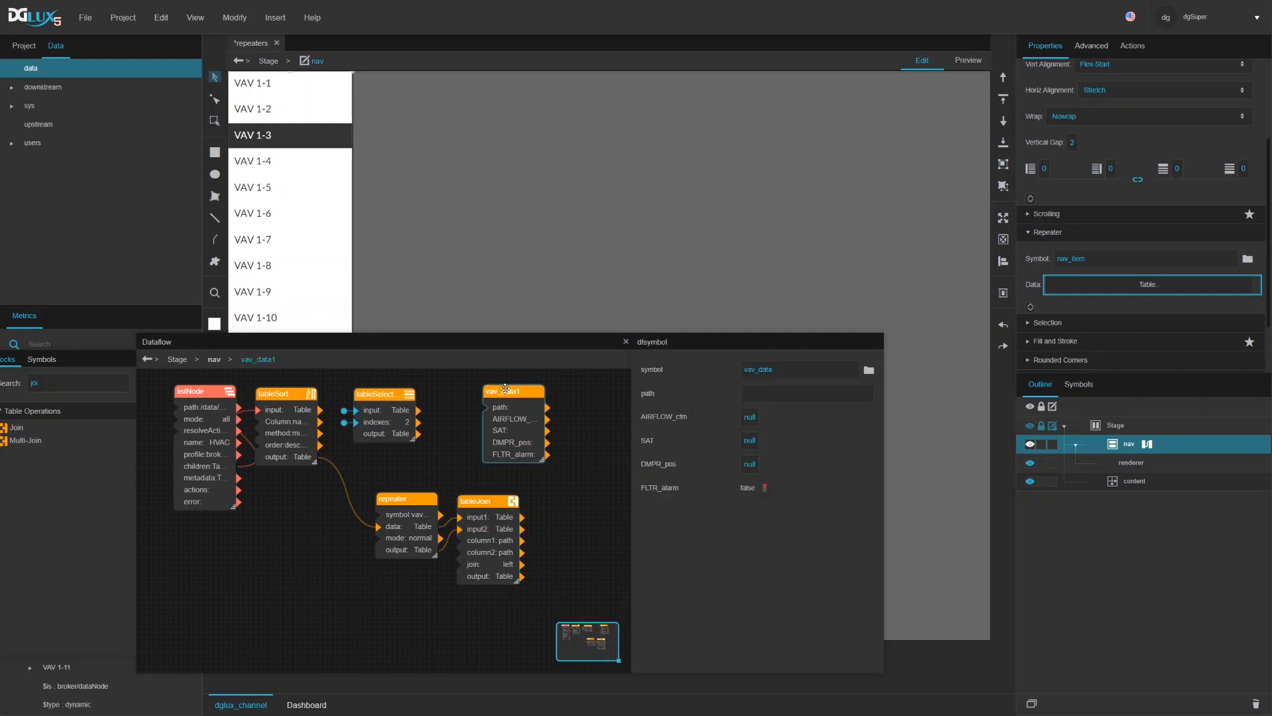
{"action": "key", "text": "Delete"}
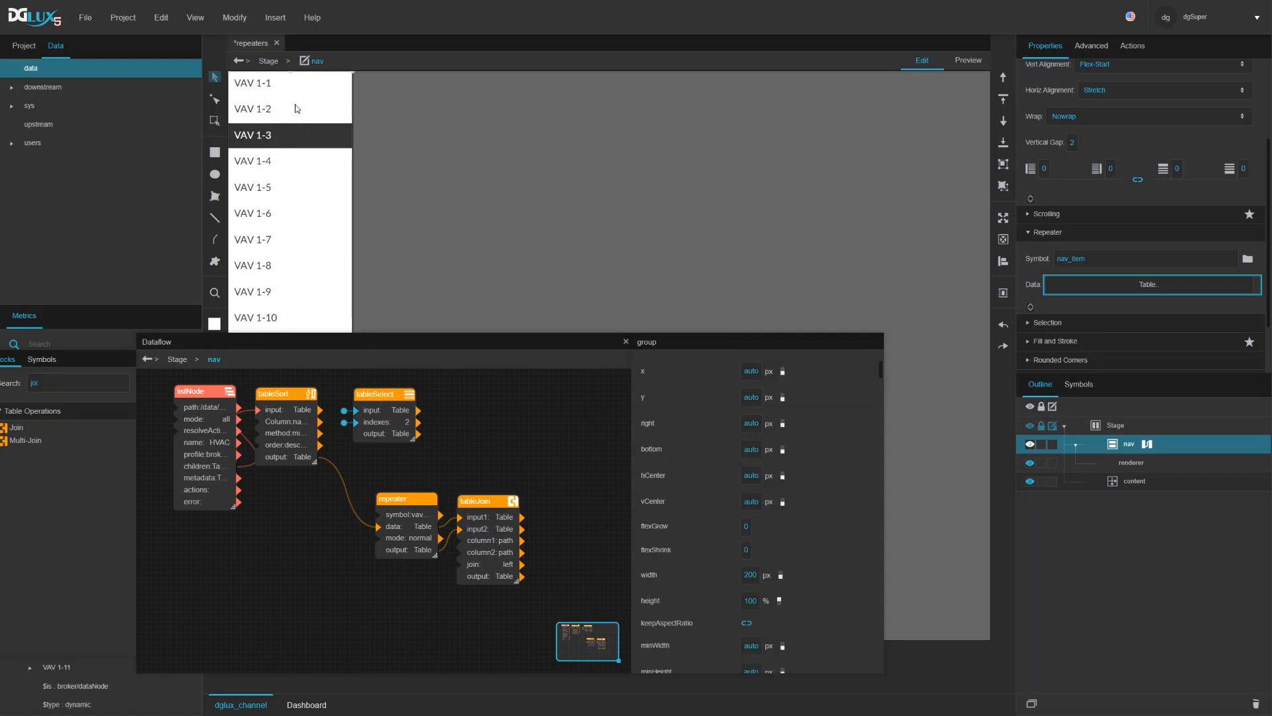
Step: Open nav's renderer symbol nav_item for editing, close the dataflow and expand nav_item's child elements
{"action": "right_click", "coordinate": [262, 81]}
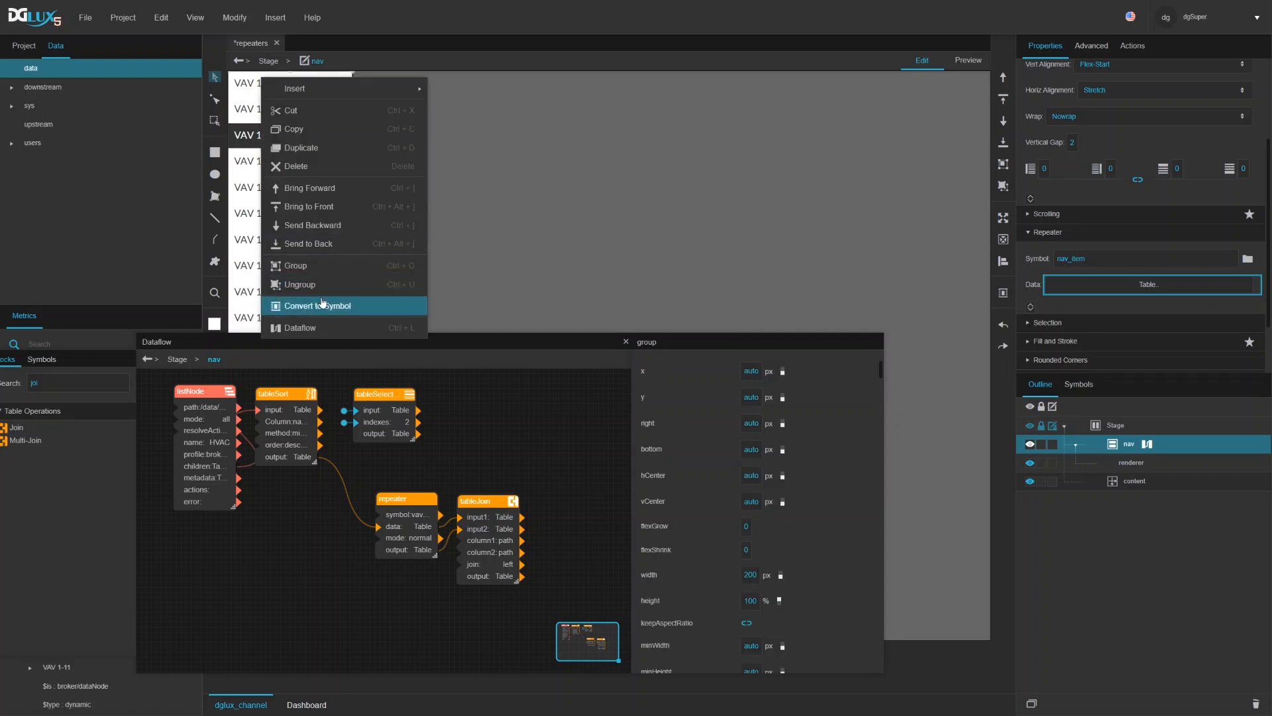
{"action": "right_click", "coordinate": [1132, 464]}
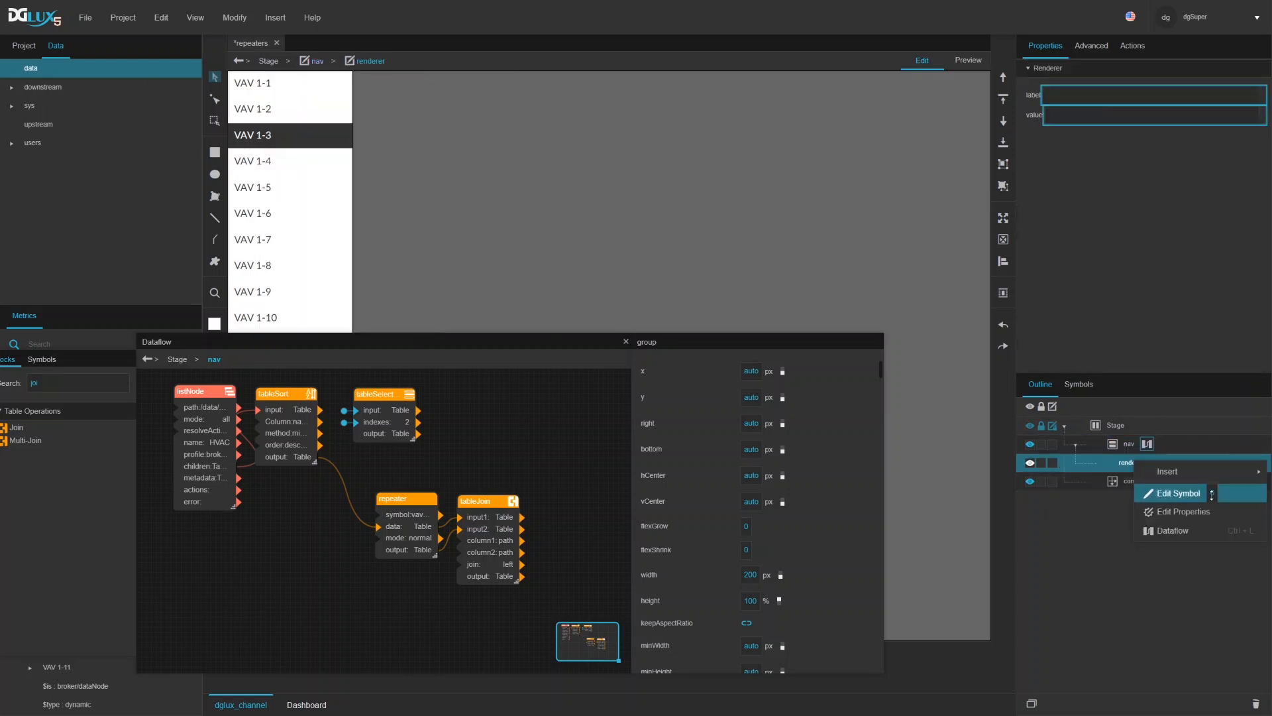
{"action": "left_click", "coordinate": [1178, 493]}
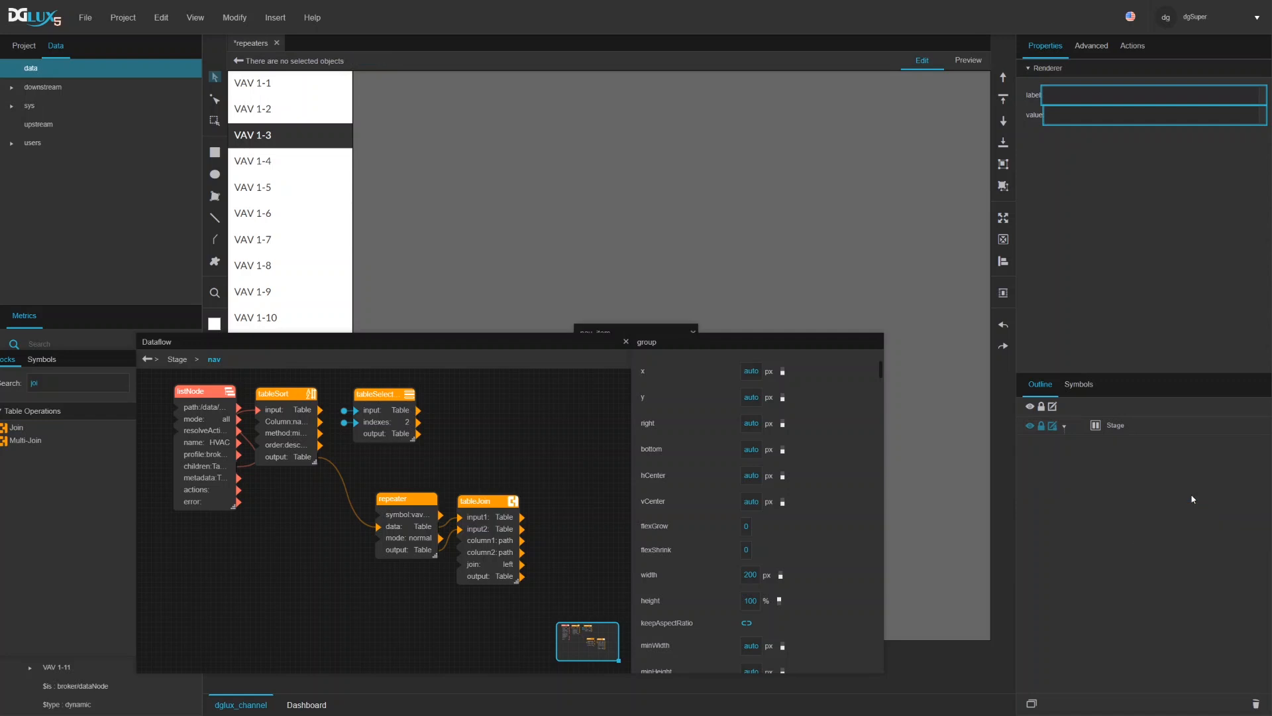
{"action": "left_click", "coordinate": [626, 342]}
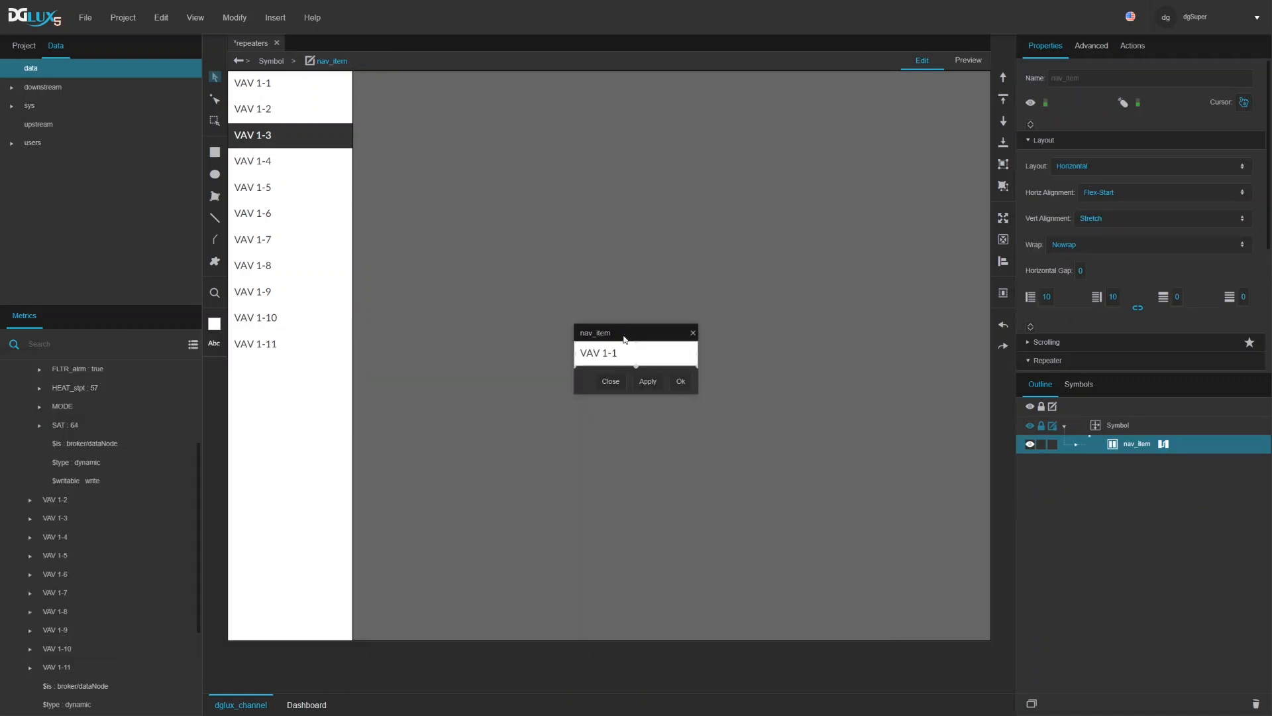
{"action": "left_click", "coordinate": [1076, 444]}
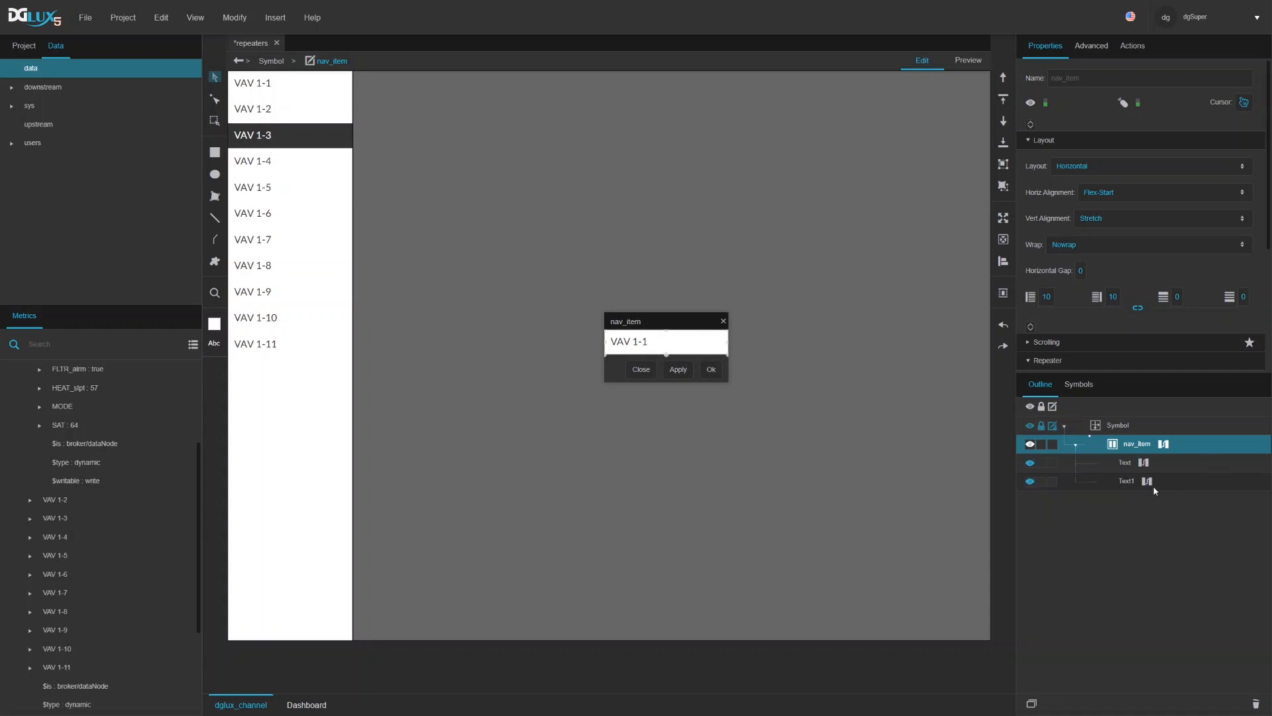
Step: Draw a small ellipse after the label in nav_item and set its width and height to 15 px
{"action": "left_click", "coordinate": [215, 174]}
{"action": "left_click_drag", "start_coordinate": [702, 336], "coordinate": [712, 346]}
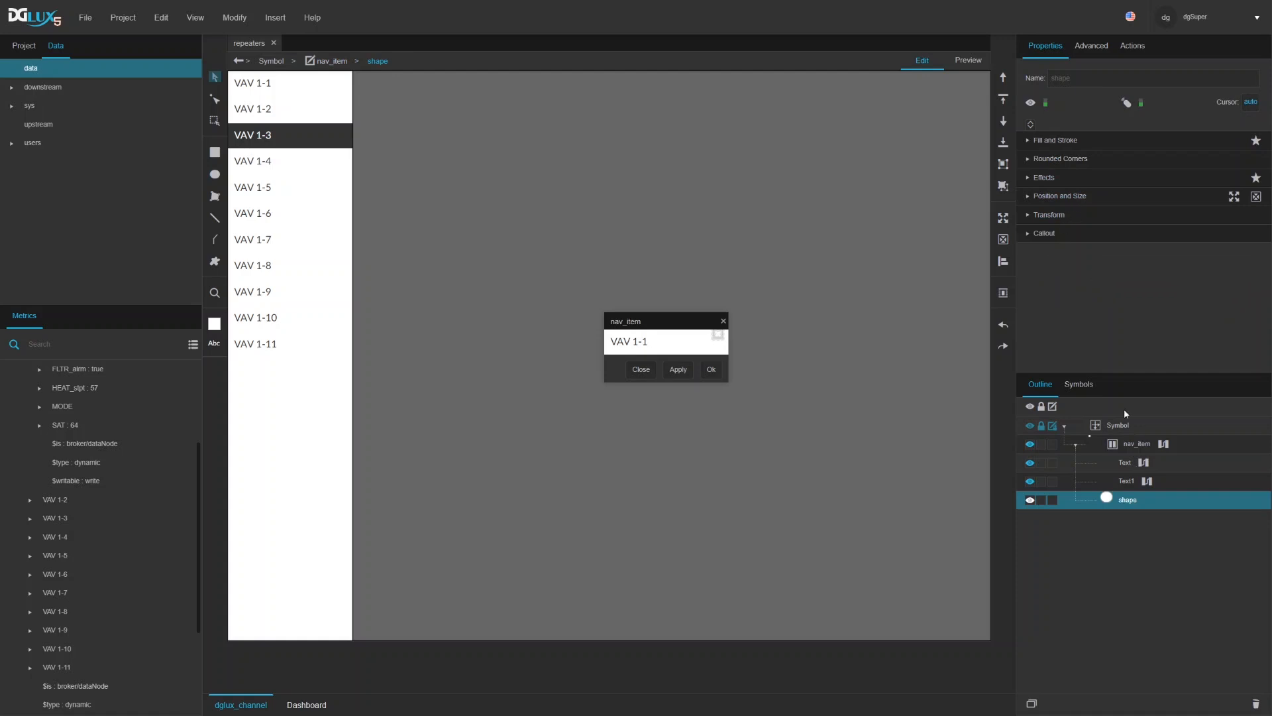
{"action": "left_click", "coordinate": [1062, 197]}
{"action": "scroll", "coordinate": [1109, 245], "scroll_direction": "down", "scroll_amount": 1}
{"action": "left_click", "coordinate": [1045, 303]}
{"action": "type", "text": "15"}
{"action": "left_click", "coordinate": [1212, 303]}
{"action": "type", "text": "15"}
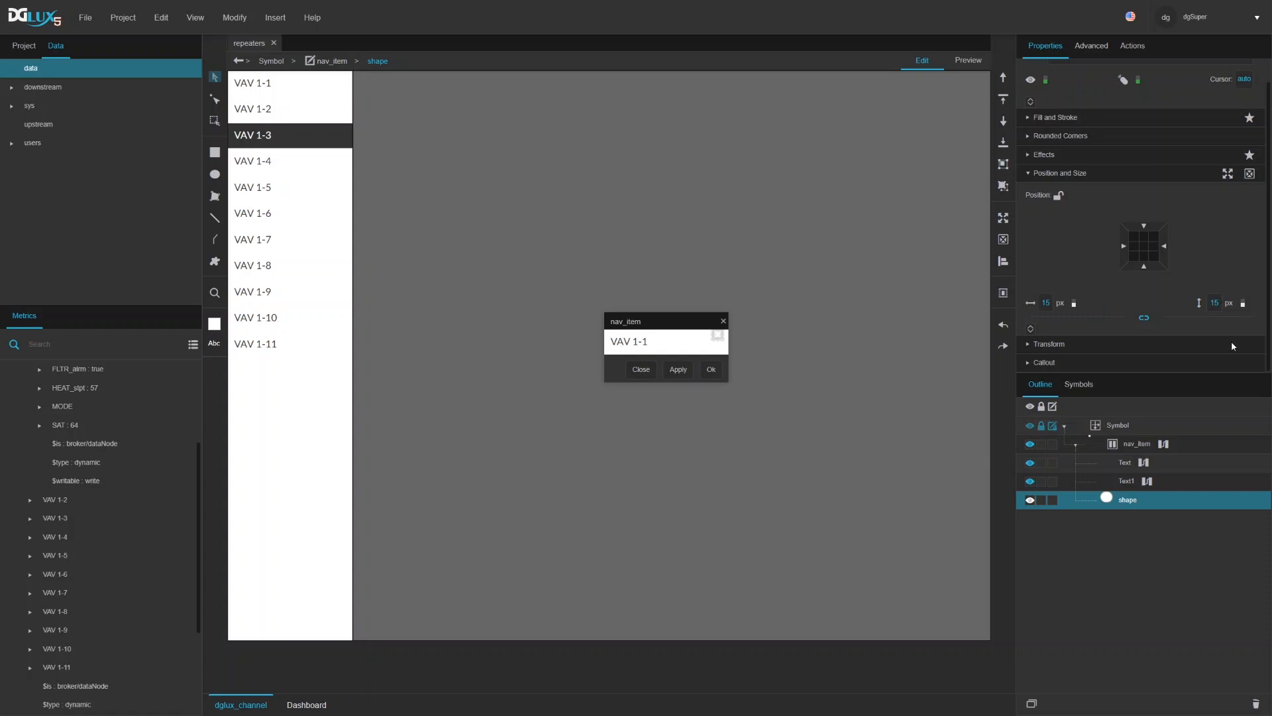
Step: Set the vertical alignment of the nav_item group's layout to Center and select its ellipse shape
{"action": "left_click", "coordinate": [1124, 448]}
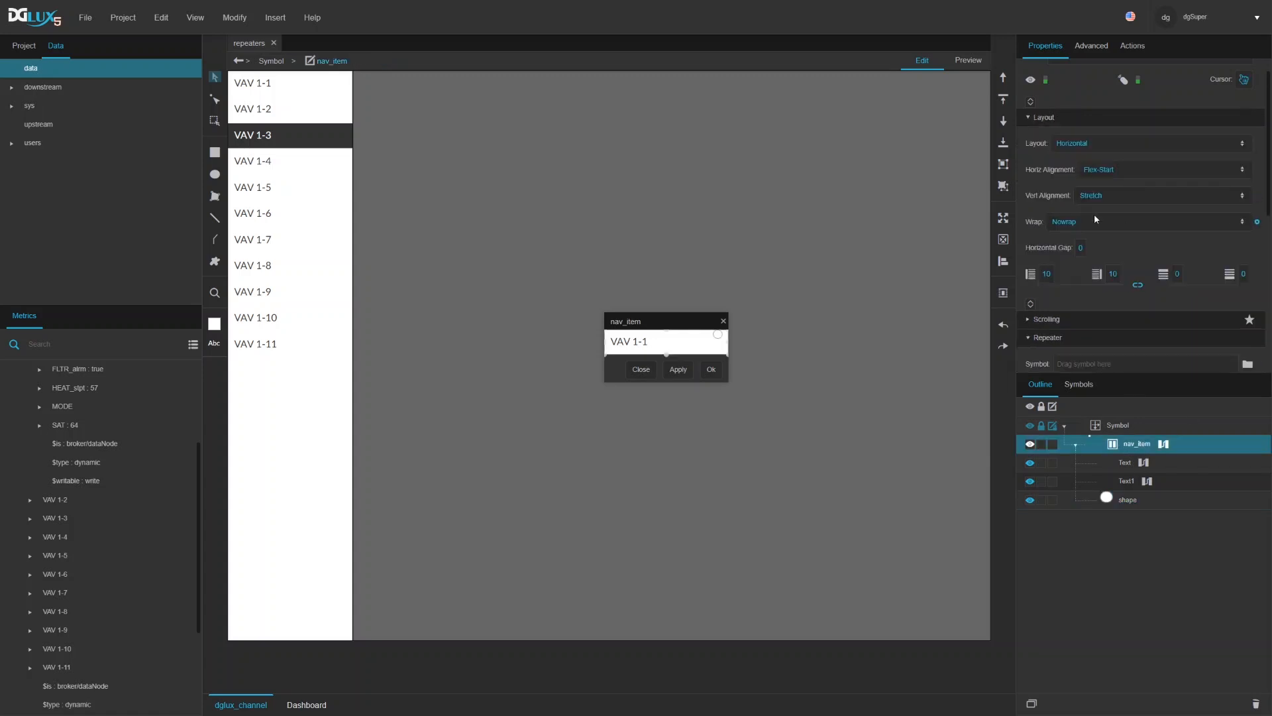
{"action": "left_click", "coordinate": [1098, 195]}
{"action": "left_click", "coordinate": [1095, 245]}
{"action": "left_click", "coordinate": [1125, 500]}
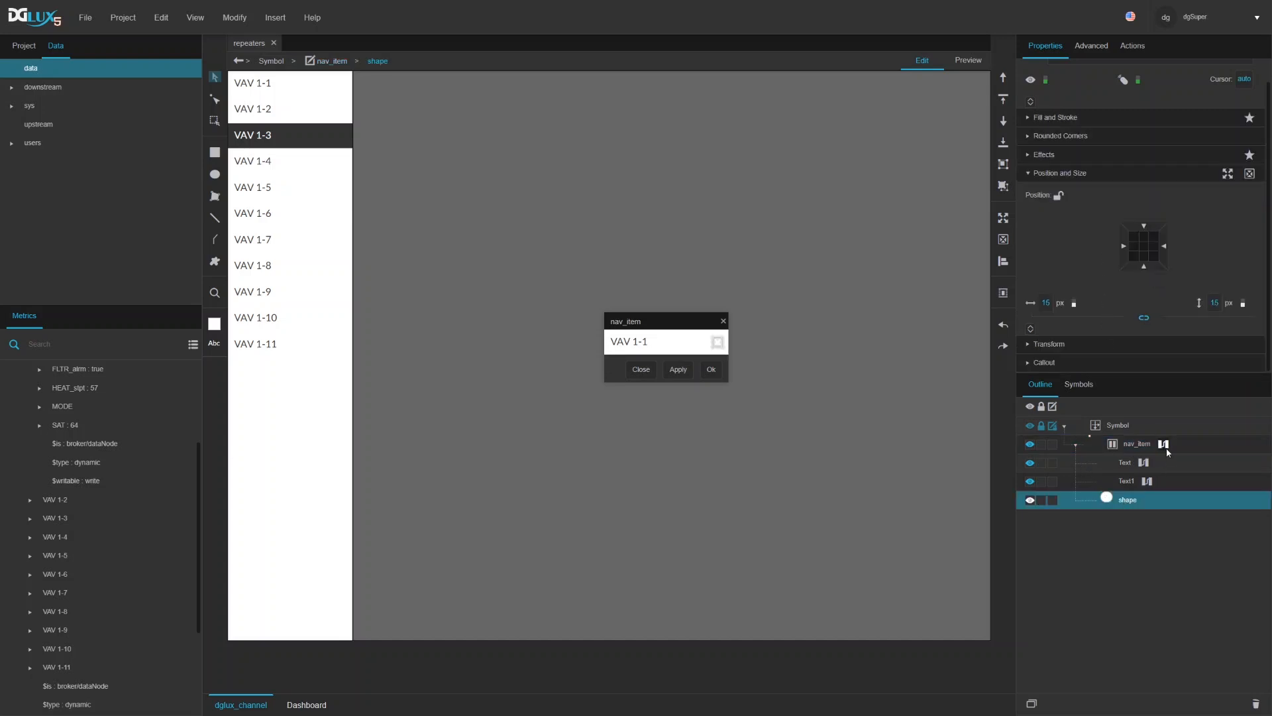
Step: Open the nav_item symbol's parameters, remove the value parameter and close the parameter editor
{"action": "left_click", "coordinate": [225, 27]}
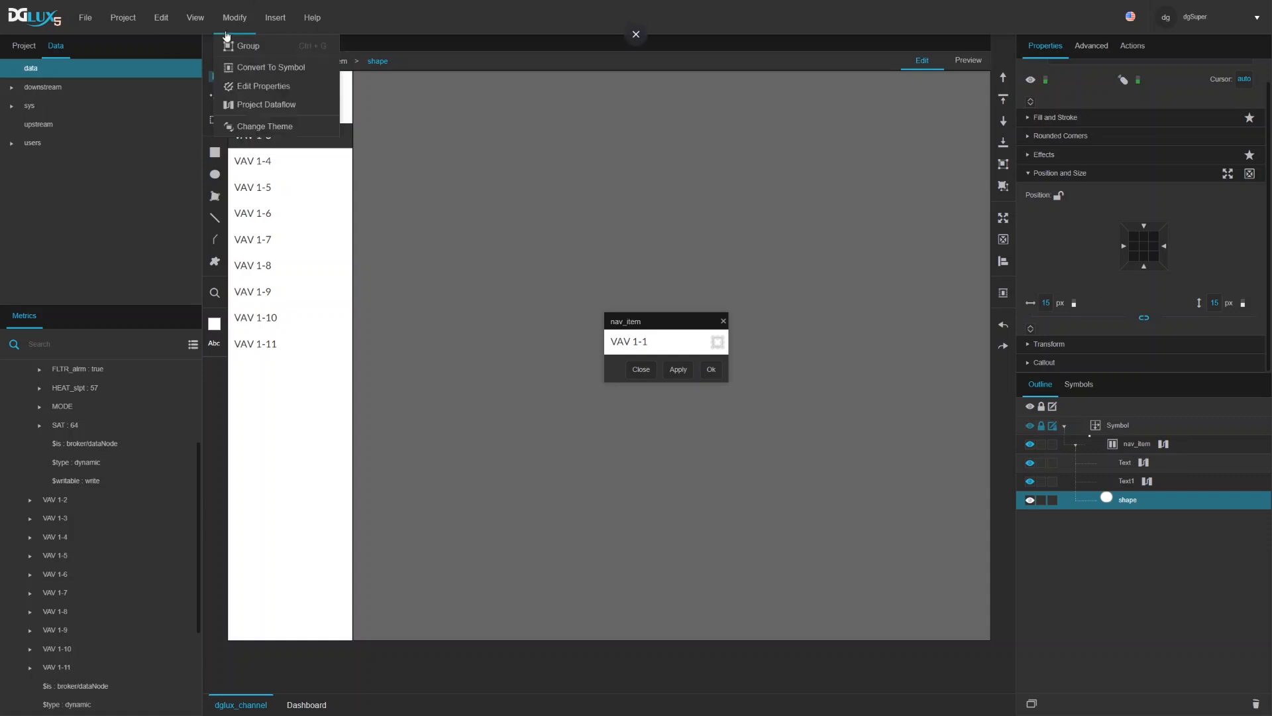
{"action": "left_click", "coordinate": [256, 87]}
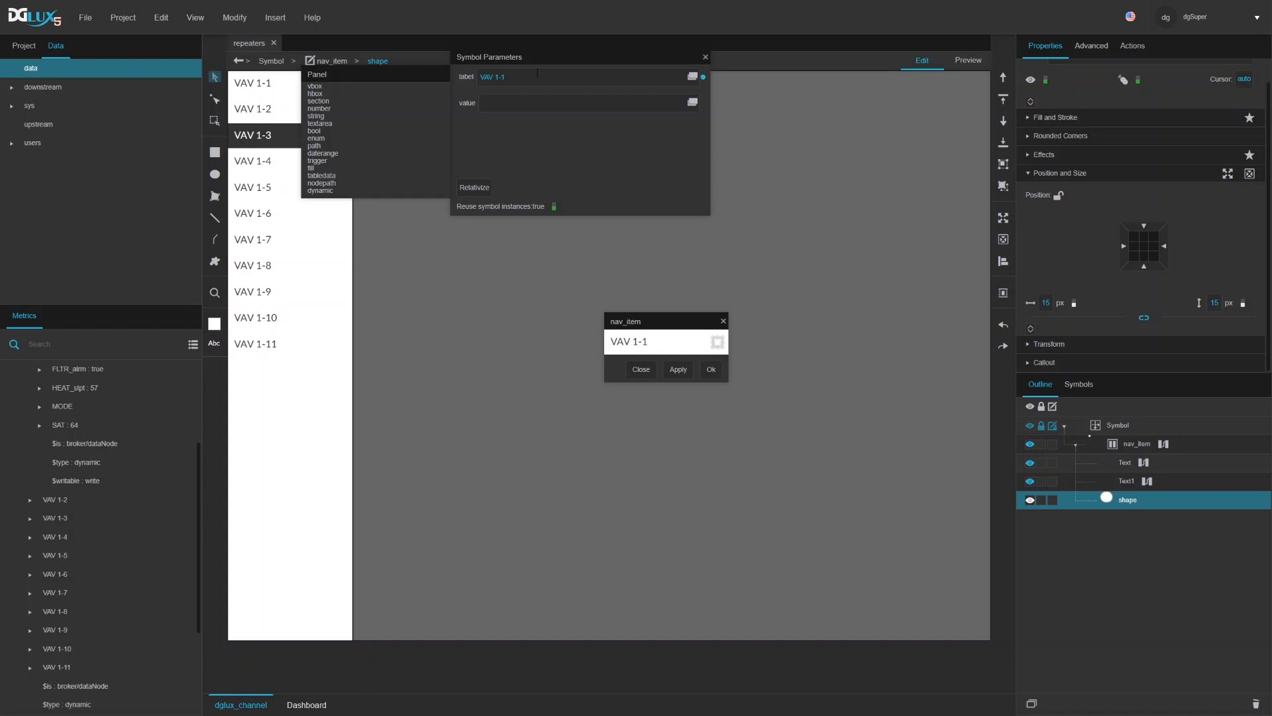
{"action": "left_click_drag", "start_coordinate": [534, 64], "coordinate": [467, 134]}
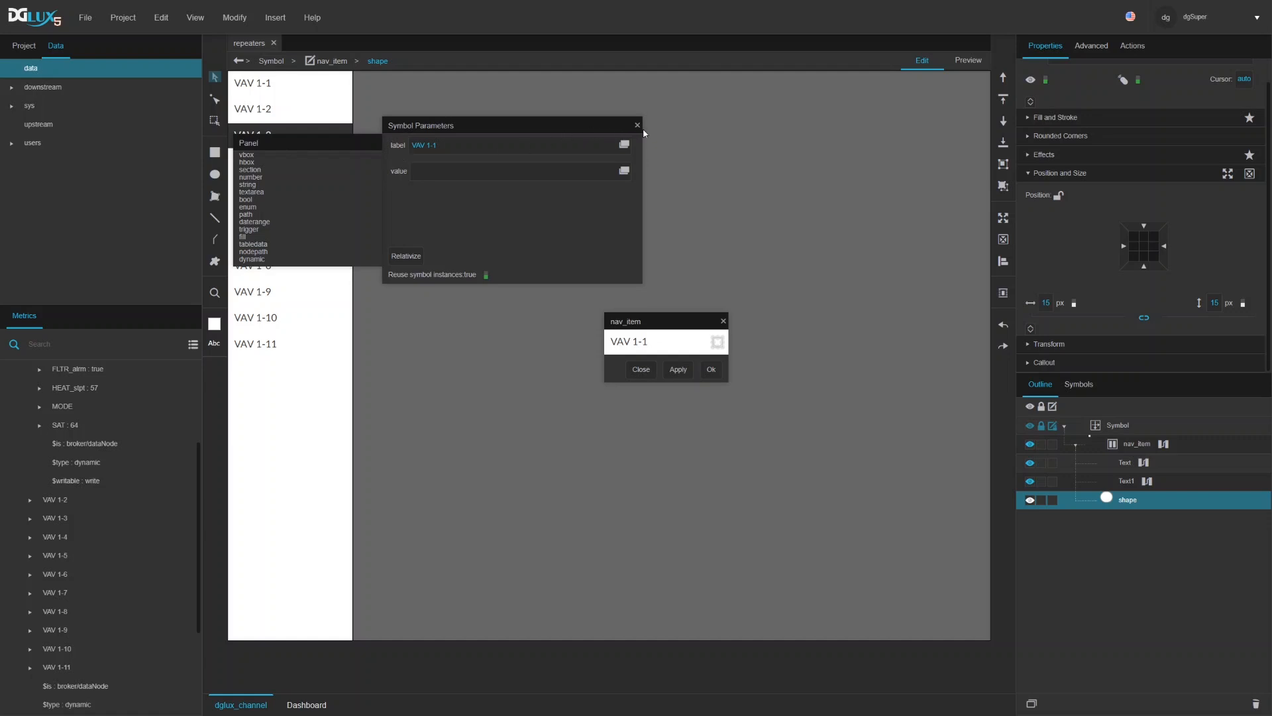
{"action": "right_click", "coordinate": [399, 173]}
{"action": "left_click", "coordinate": [414, 179]}
{"action": "left_click", "coordinate": [637, 125]}
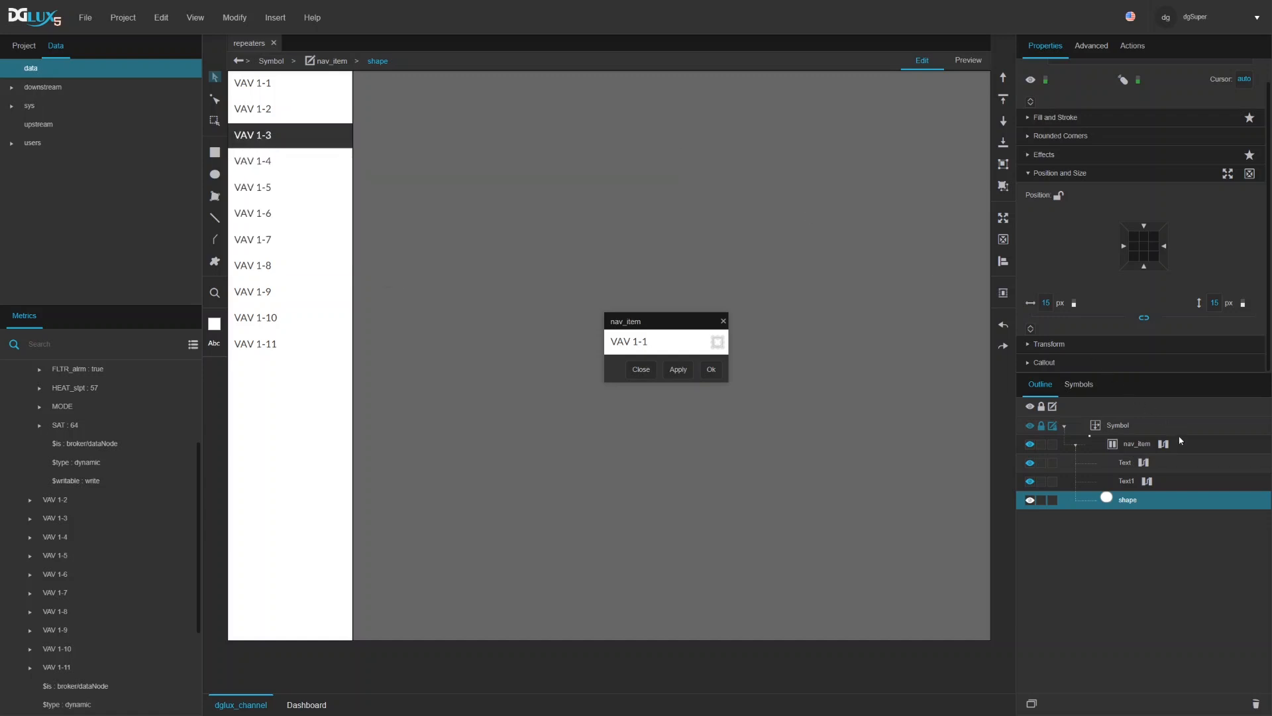
Step: Open nav_item's dataflow and add a Map to Table block beside the background binding block
{"action": "double_click", "coordinate": [1164, 445]}
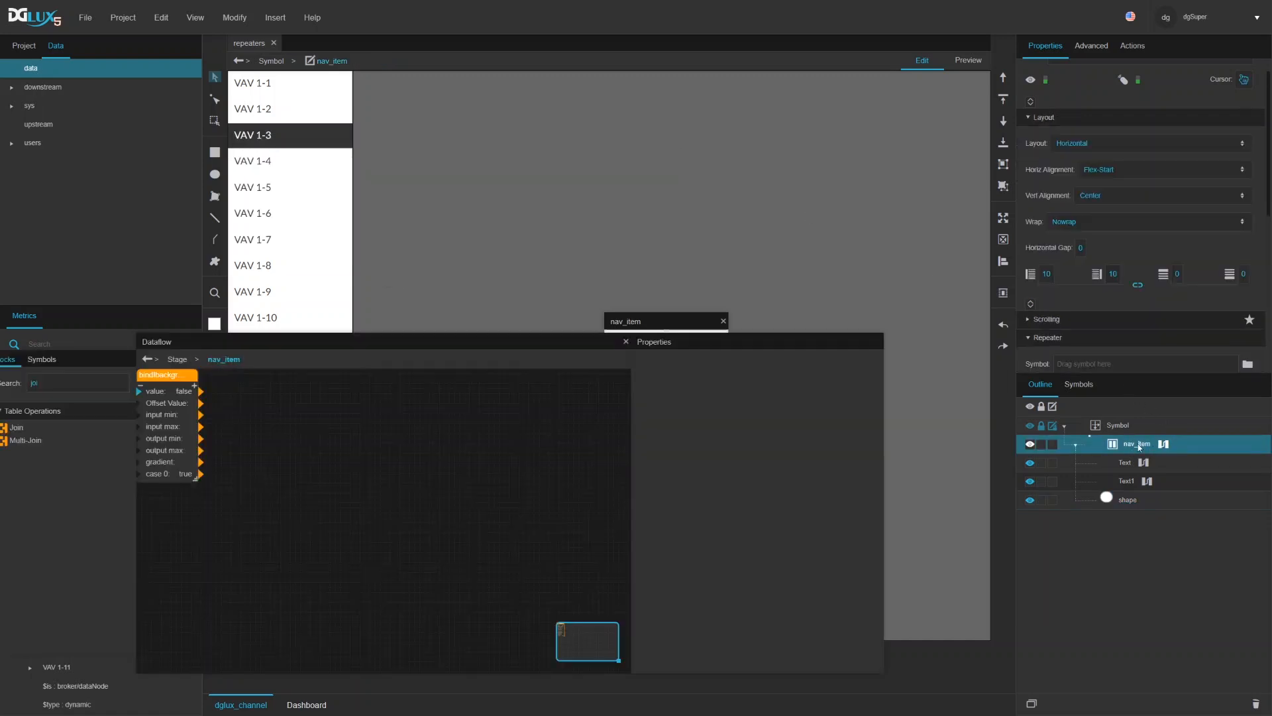
{"action": "left_click_drag", "start_coordinate": [582, 335], "coordinate": [648, 394]}
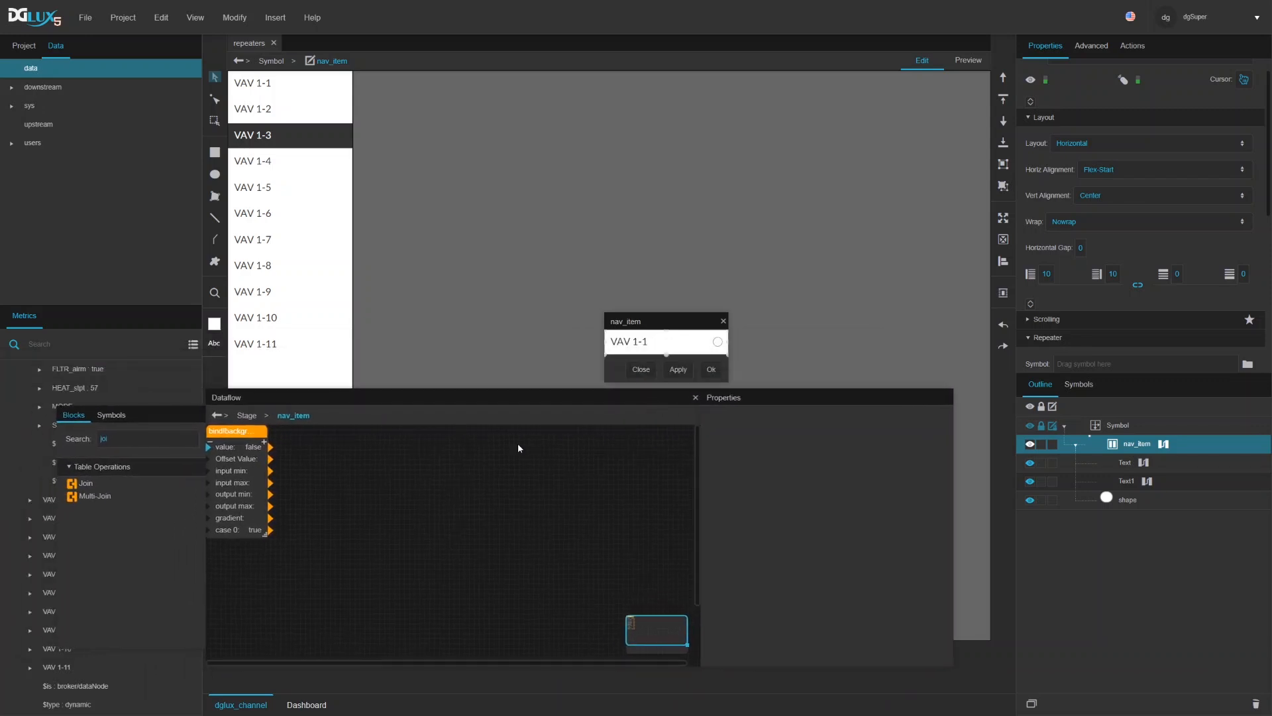
{"action": "left_click", "coordinate": [167, 442]}
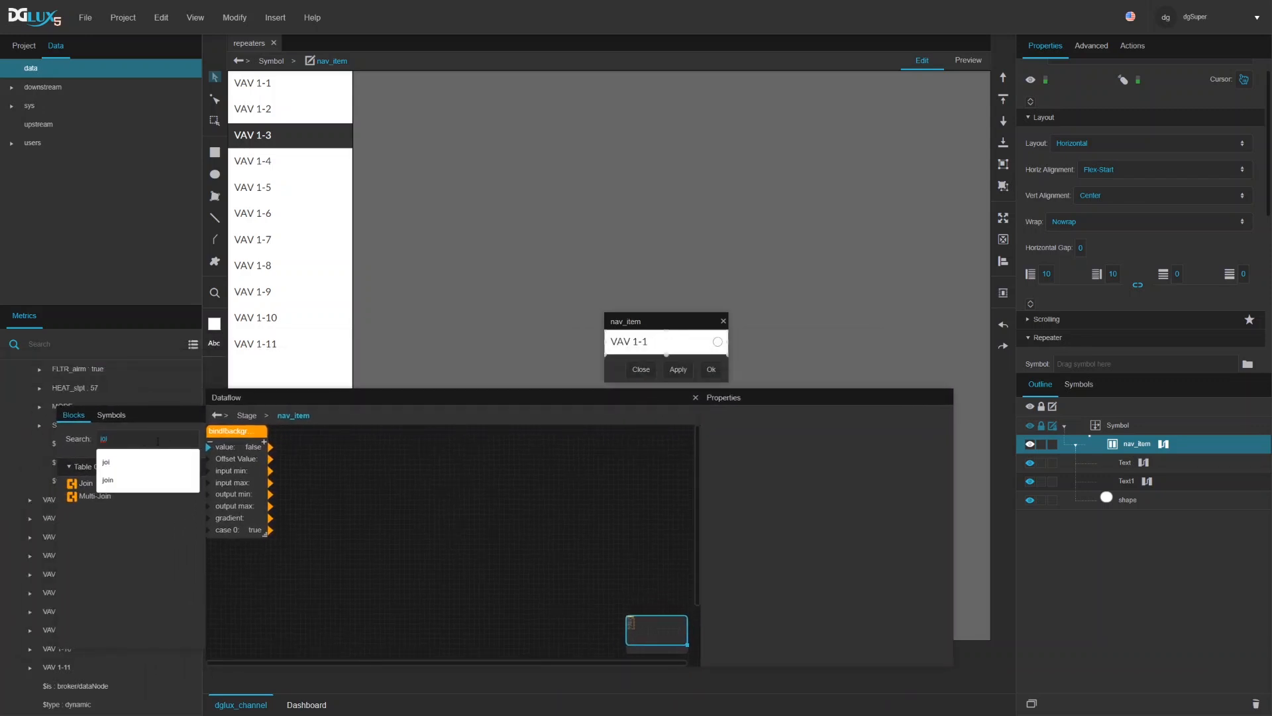
{"action": "double_click", "coordinate": [123, 436]}
{"action": "type", "text": "tab"}
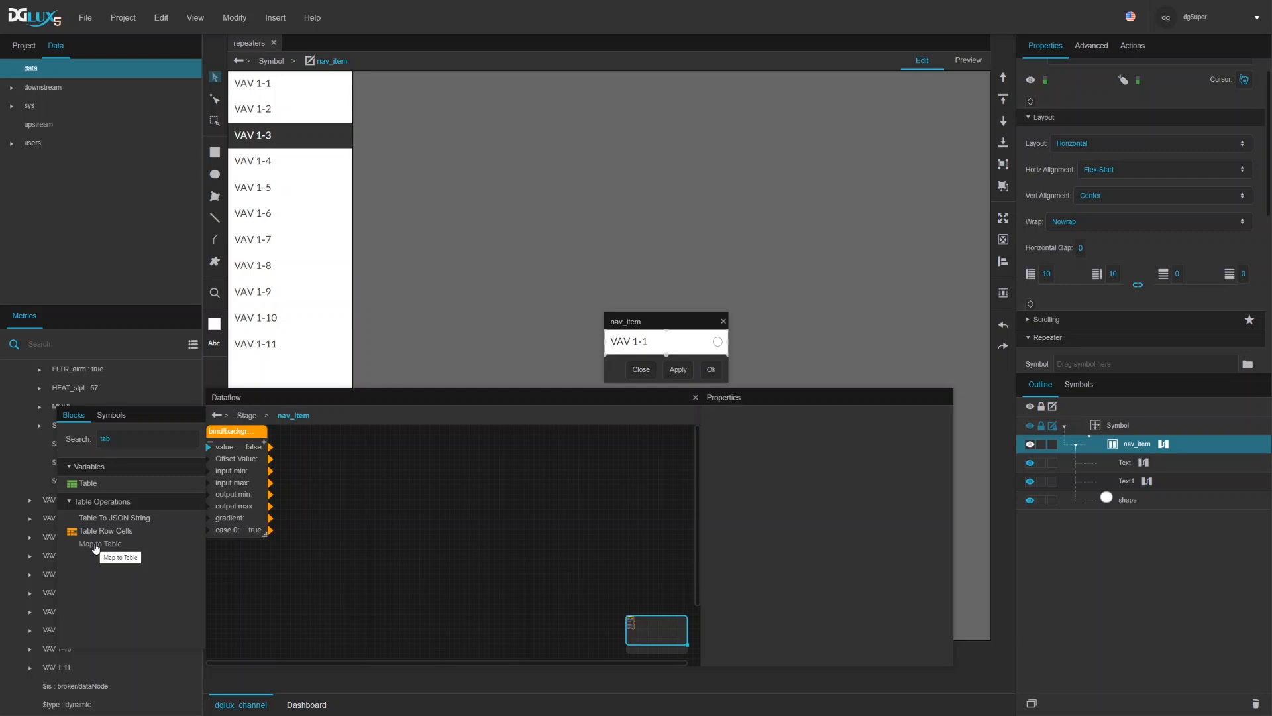
{"action": "left_click_drag", "start_coordinate": [98, 544], "coordinate": [336, 443]}
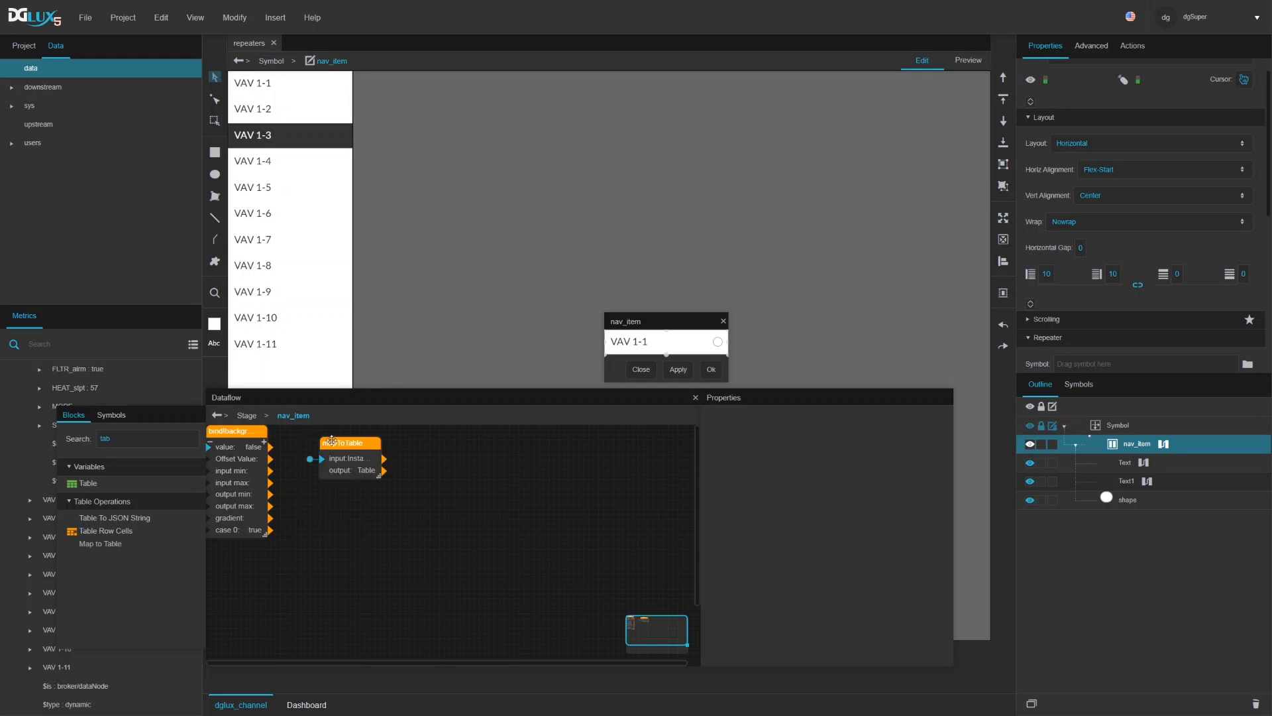
{"action": "left_click", "coordinate": [336, 442]}
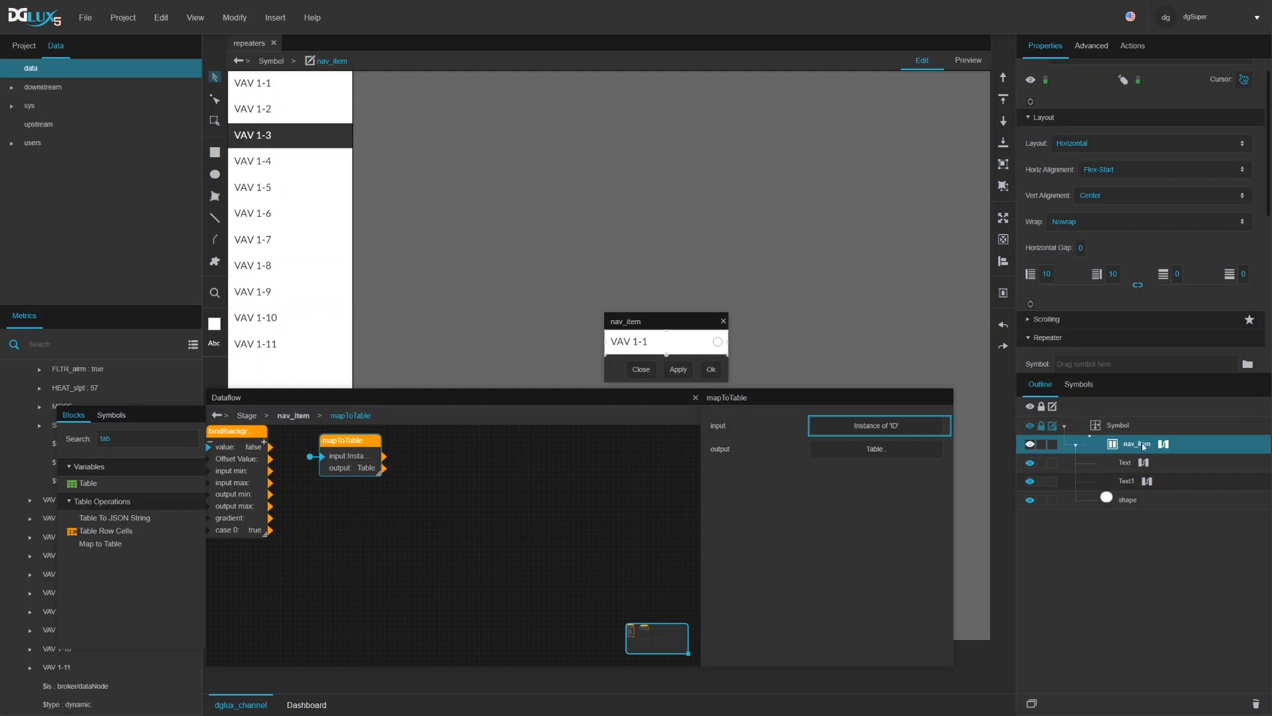
Step: Open mapToTable's output table and bind its FLTR_alarm value to the fill of the ellipse shape
{"action": "left_click", "coordinate": [887, 451]}
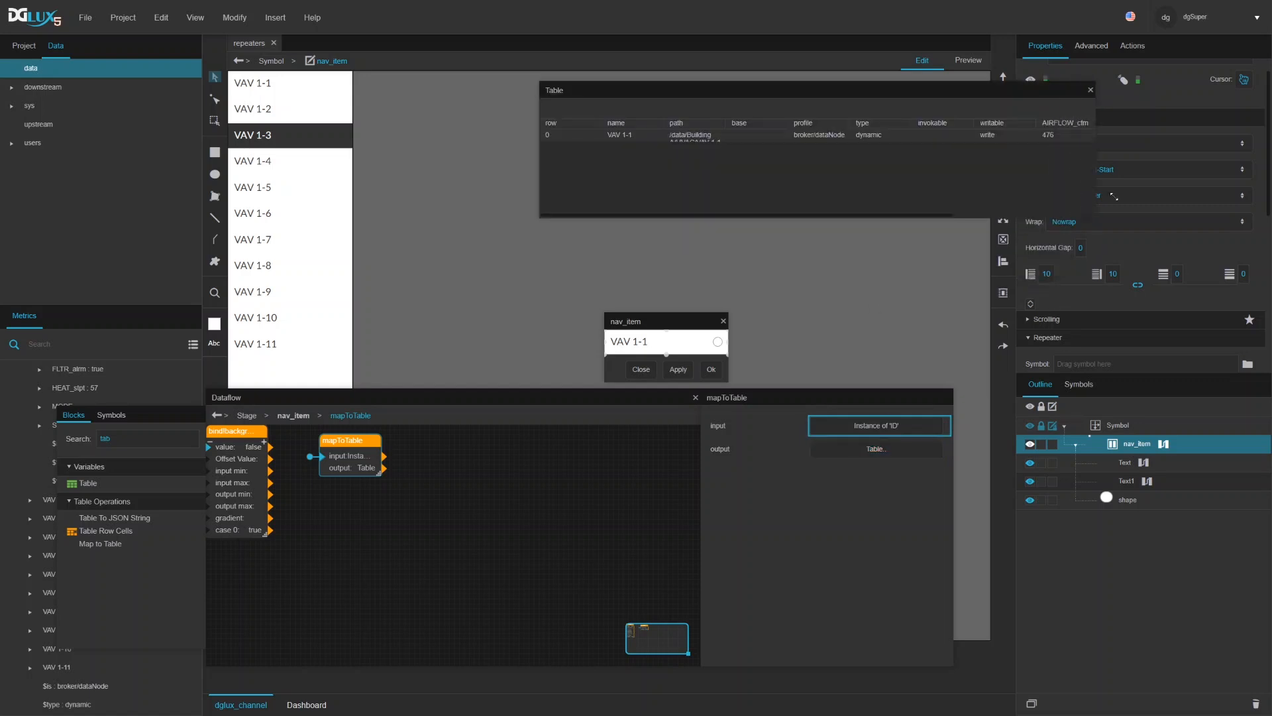
{"action": "left_click_drag", "start_coordinate": [1000, 94], "coordinate": [712, 90]}
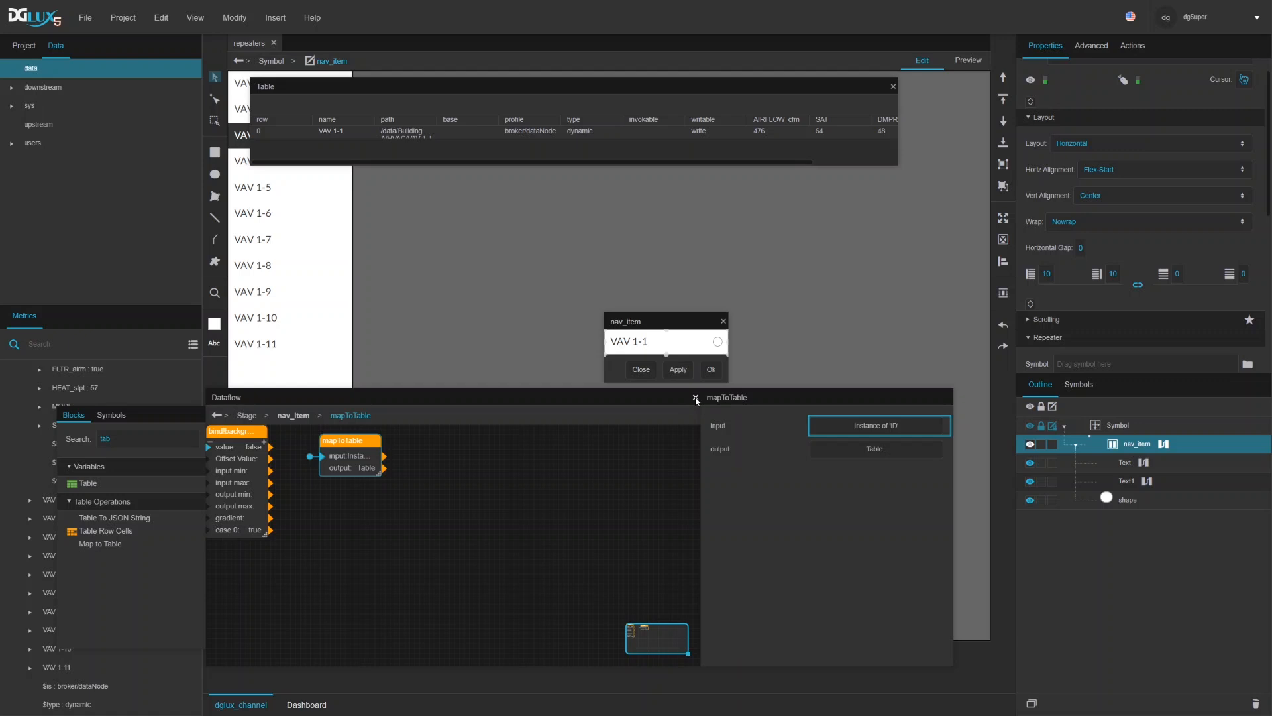
{"action": "left_click_drag", "start_coordinate": [333, 439], "coordinate": [327, 437]}
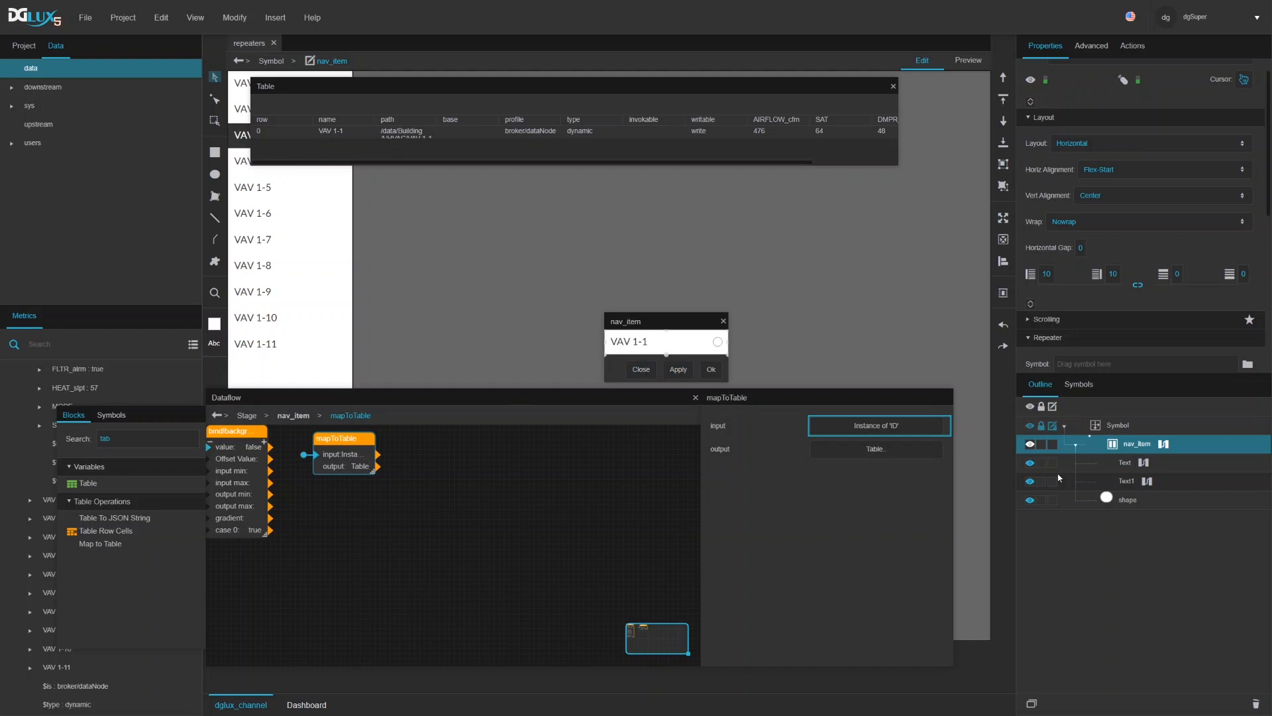
{"action": "left_click_drag", "start_coordinate": [659, 162], "coordinate": [782, 160]}
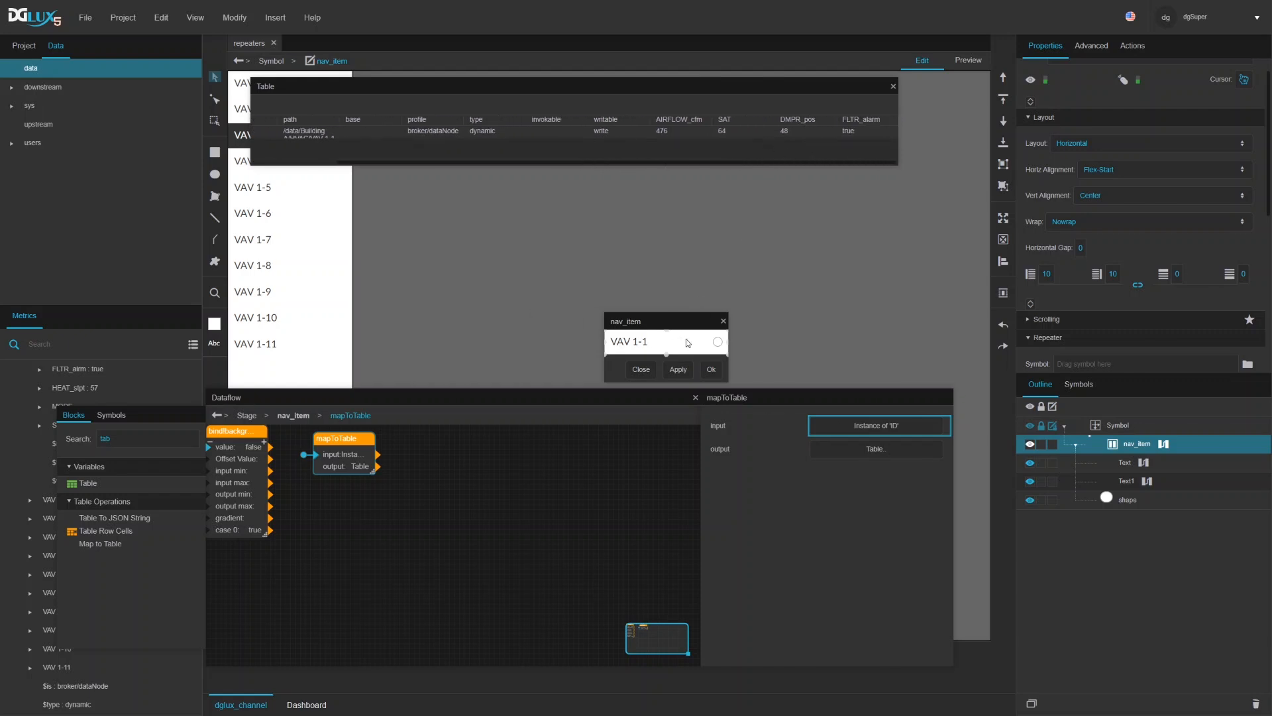
{"action": "left_click", "coordinate": [1126, 500]}
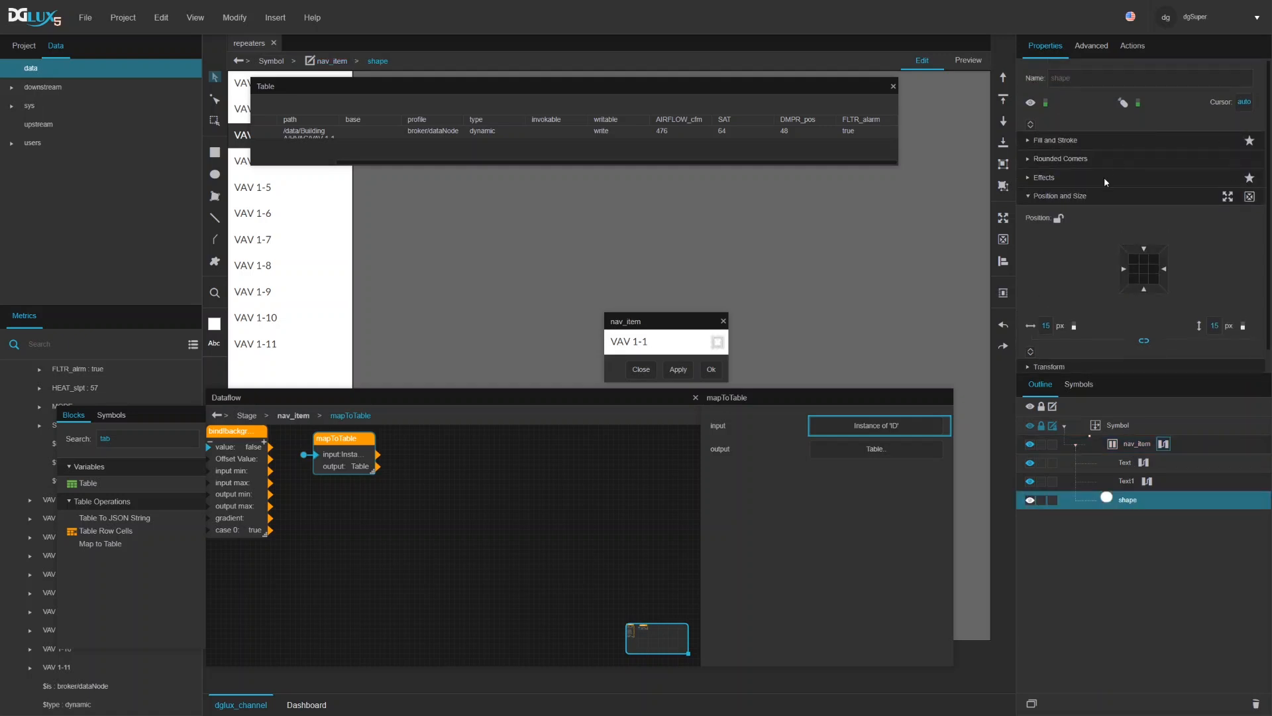
{"action": "left_click", "coordinate": [1060, 139]}
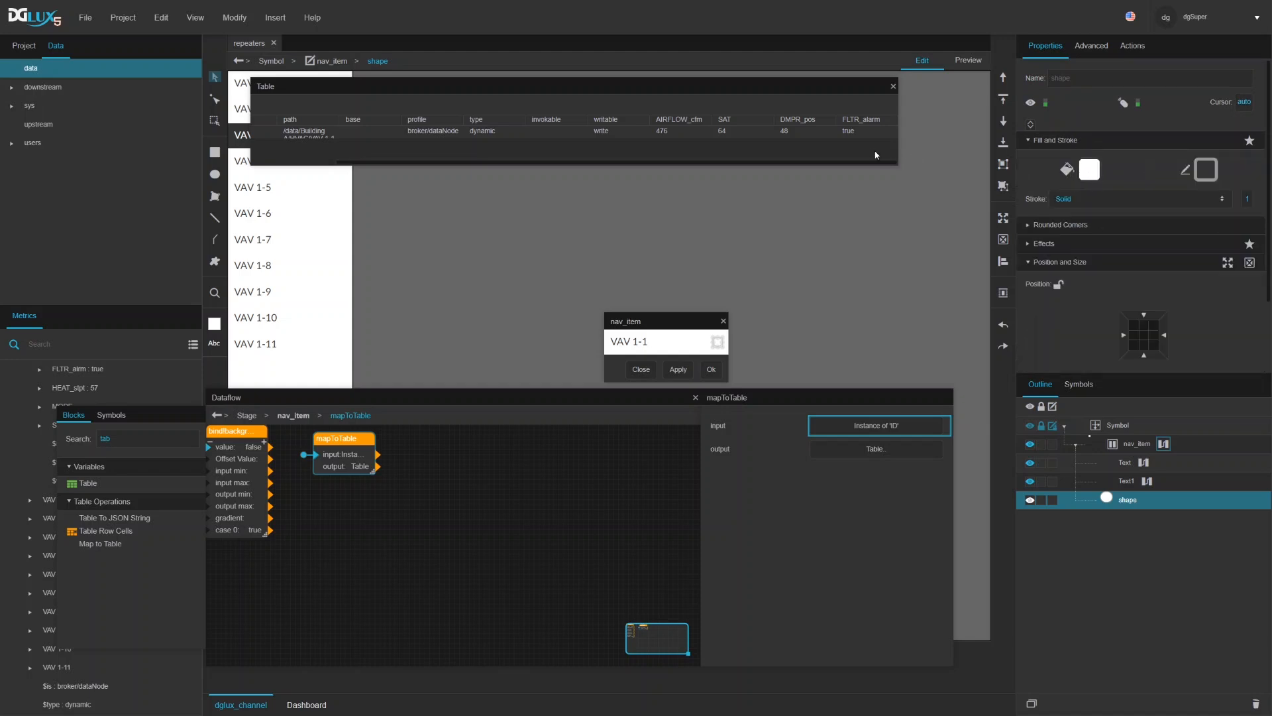
{"action": "left_click_drag", "start_coordinate": [855, 133], "coordinate": [1090, 174]}
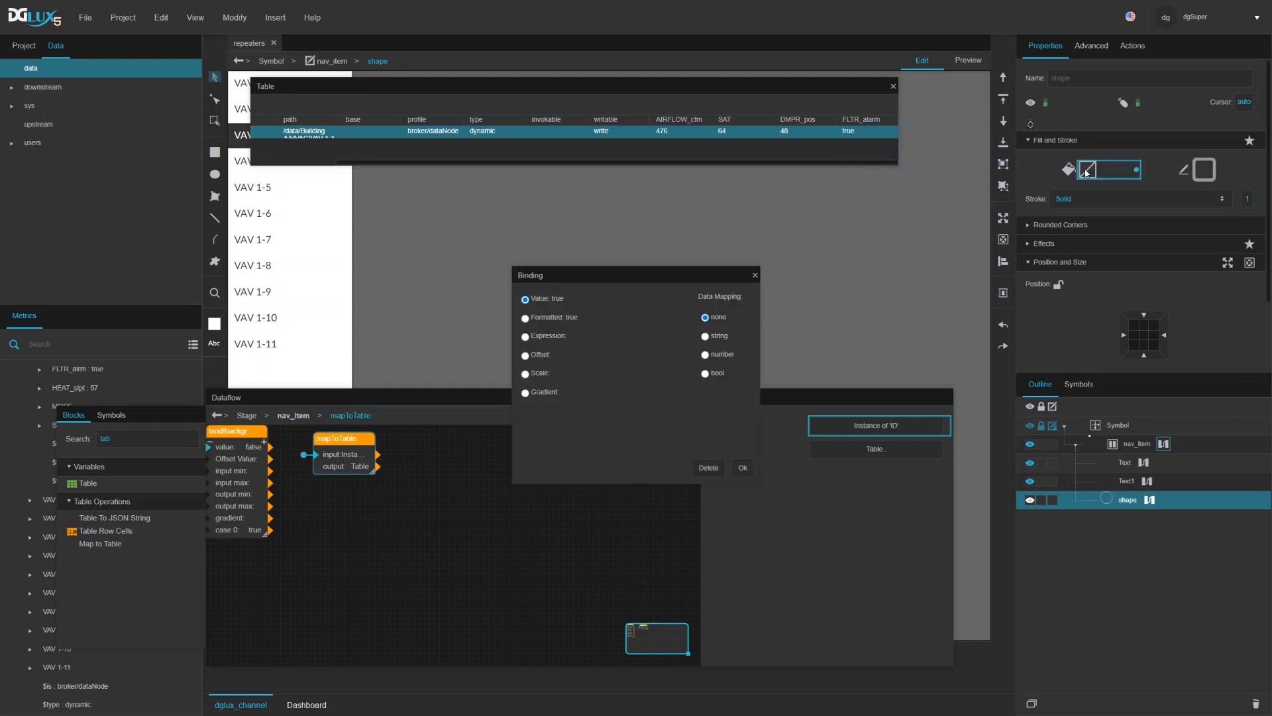
Step: Use bool data mapping for the fill binding, with a red fill for true and no fill as default
{"action": "left_click", "coordinate": [705, 373]}
{"action": "left_click", "coordinate": [741, 356]}
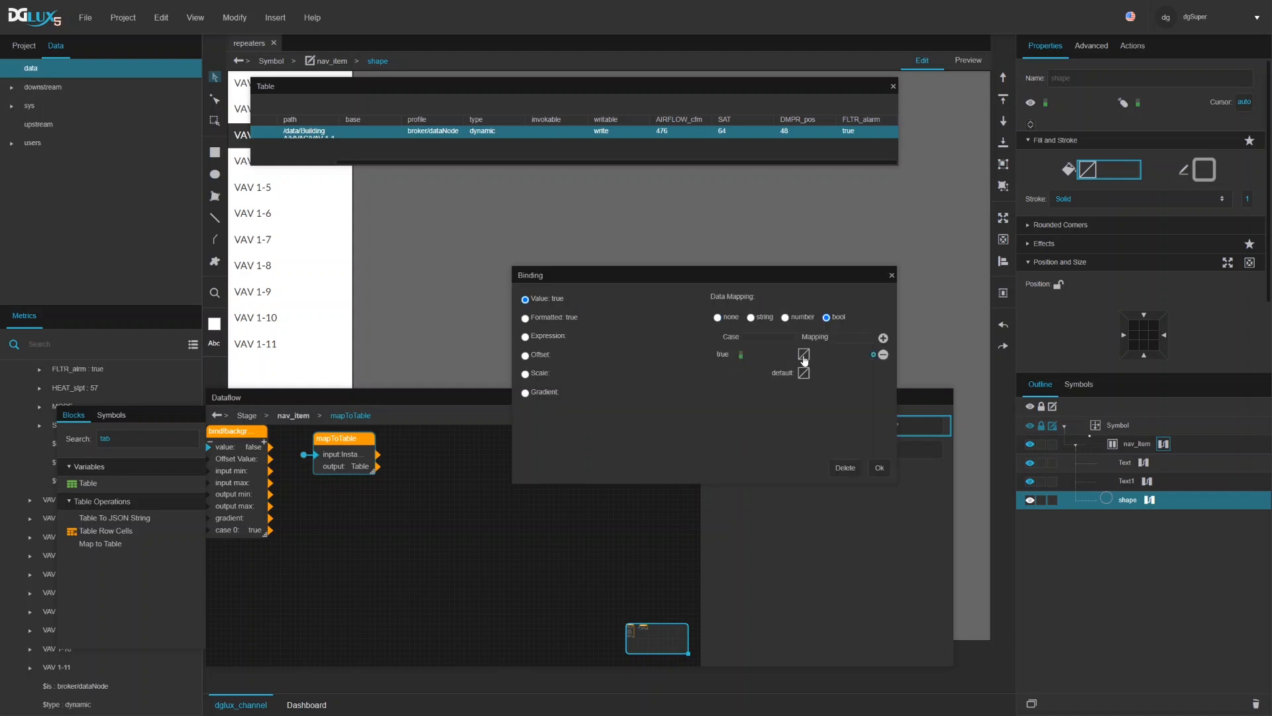
{"action": "left_click", "coordinate": [803, 358]}
{"action": "left_click", "coordinate": [913, 382]}
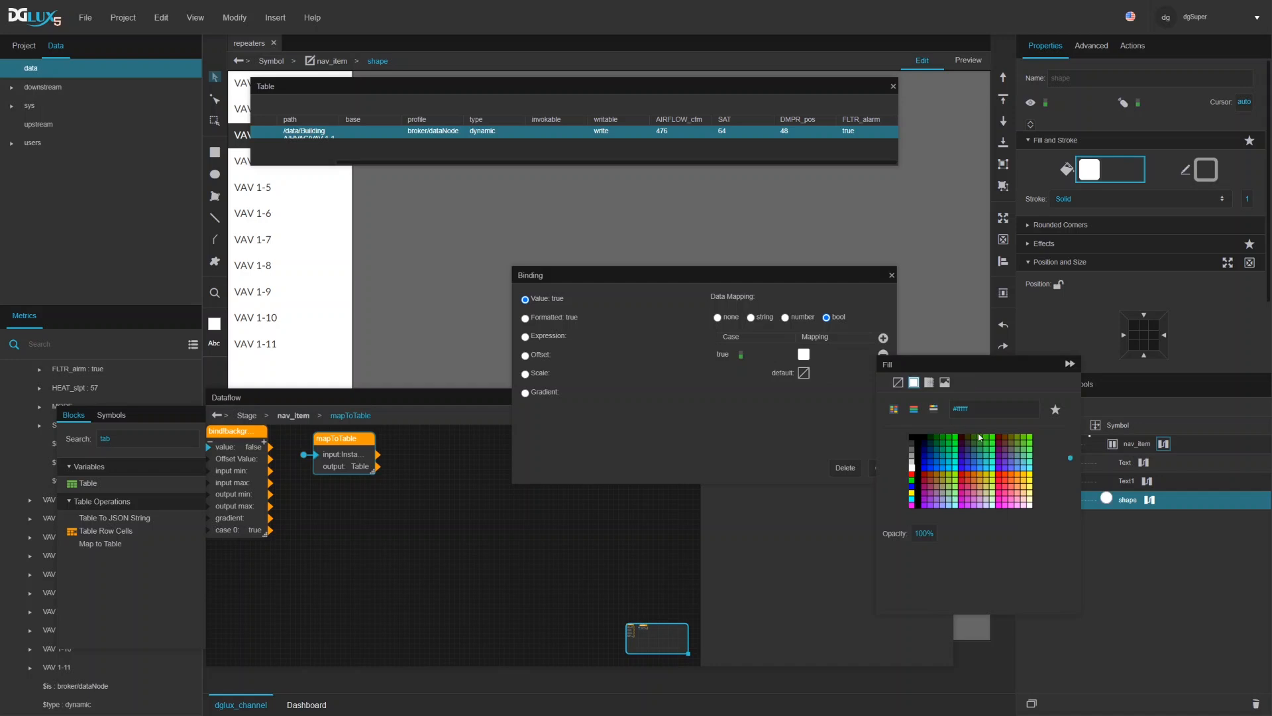
{"action": "left_click", "coordinate": [1005, 480]}
{"action": "left_click", "coordinate": [799, 384]}
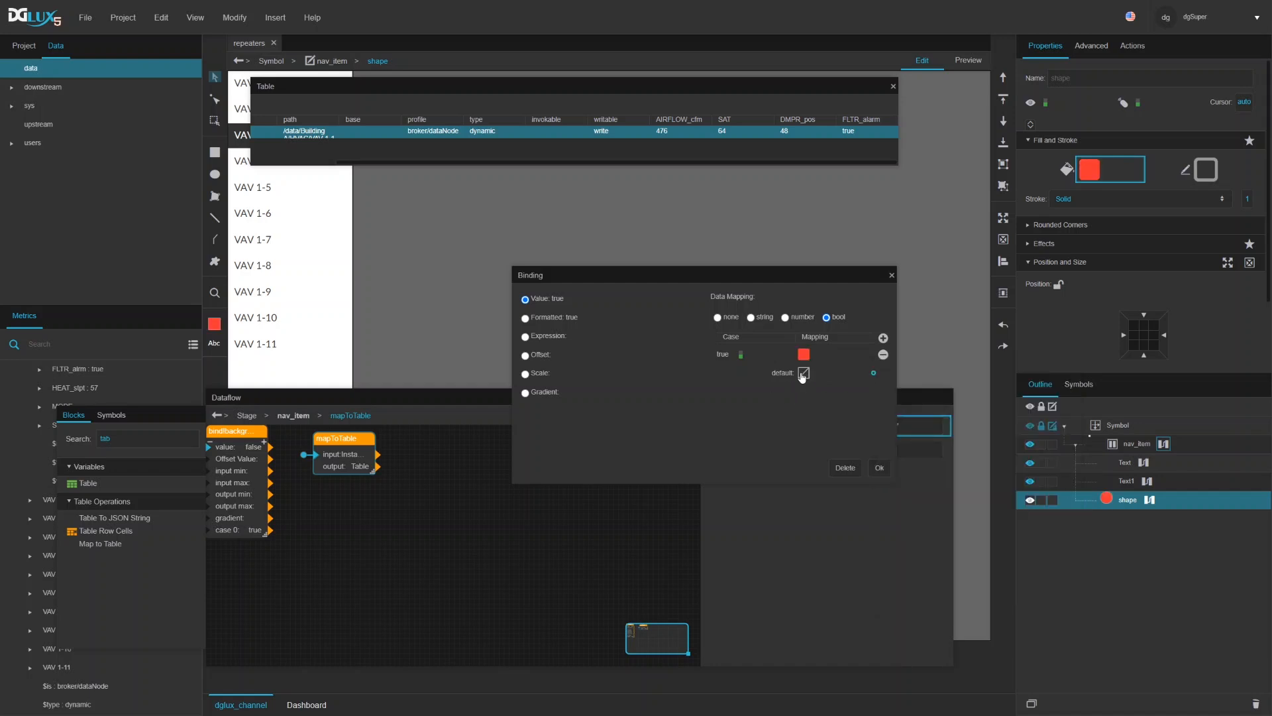
{"action": "left_click", "coordinate": [885, 471]}
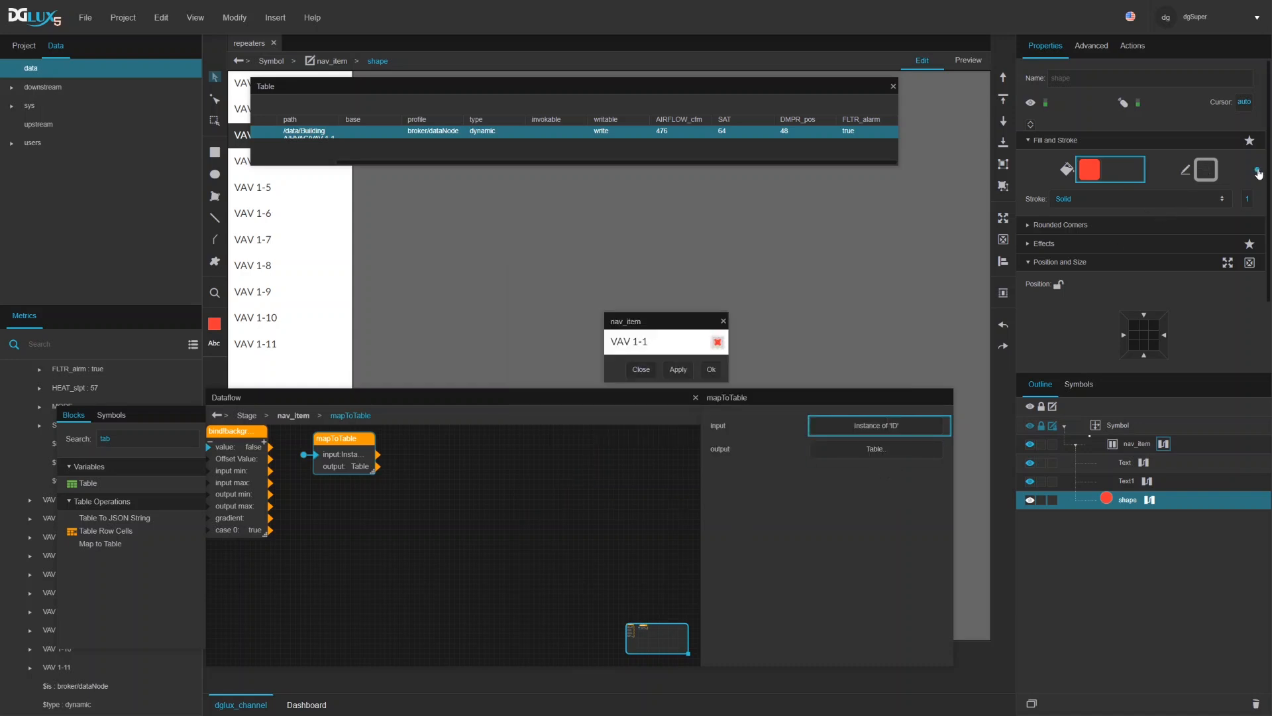
Step: Remove the ellipse's outline by setting its stroke to None with a width of 0
{"action": "right_click", "coordinate": [1256, 170]}
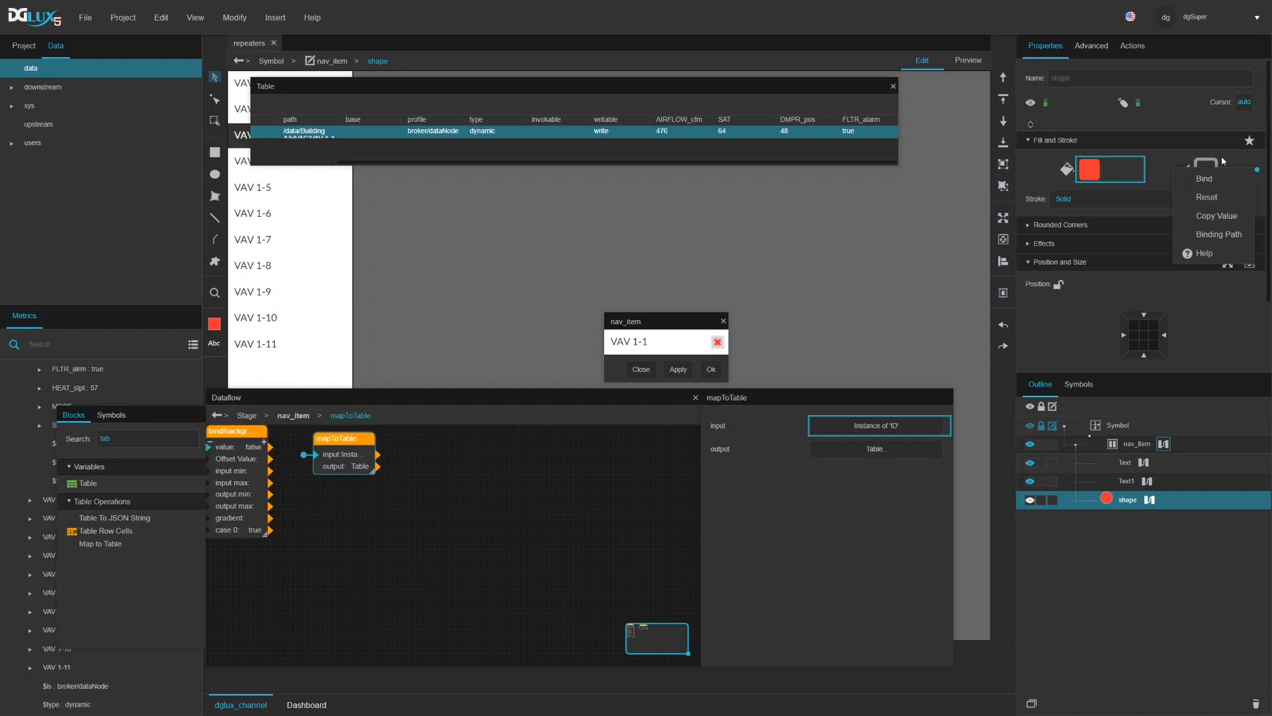
{"action": "left_click", "coordinate": [1119, 199]}
{"action": "left_click", "coordinate": [1086, 219]}
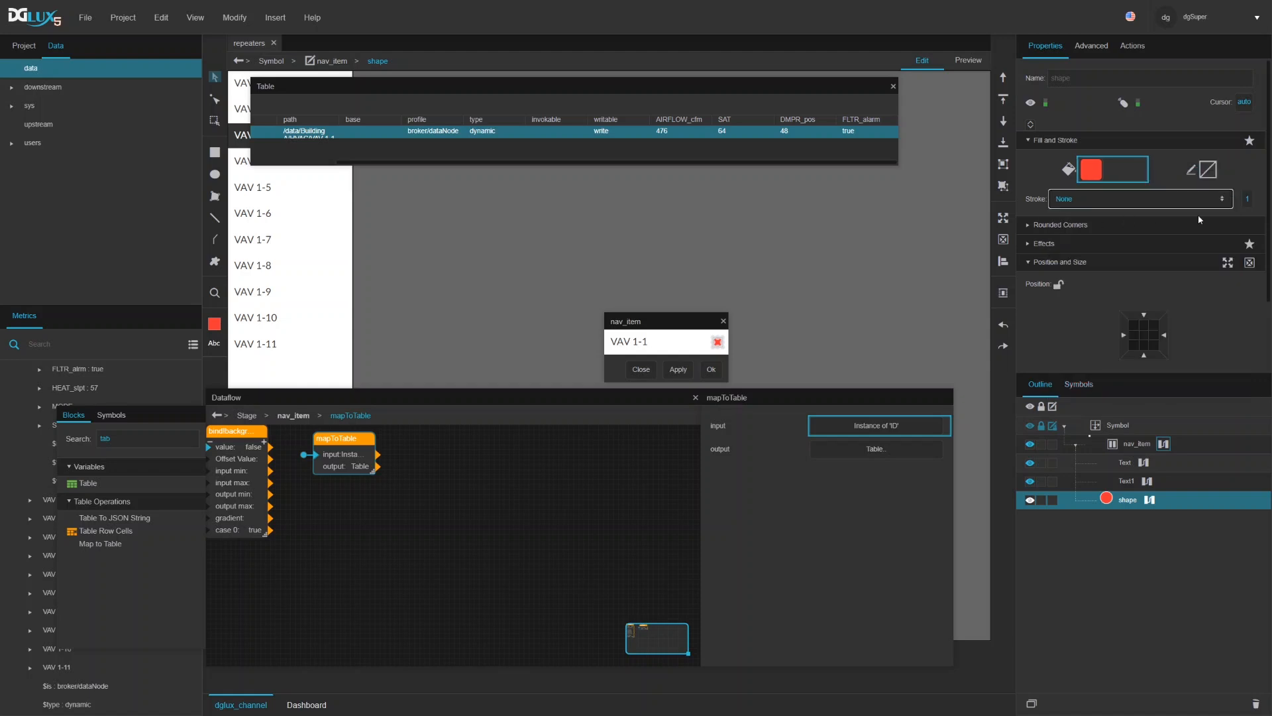
{"action": "left_click", "coordinate": [1237, 199]}
{"action": "type", "text": "0"}
{"action": "key", "text": "Return"}
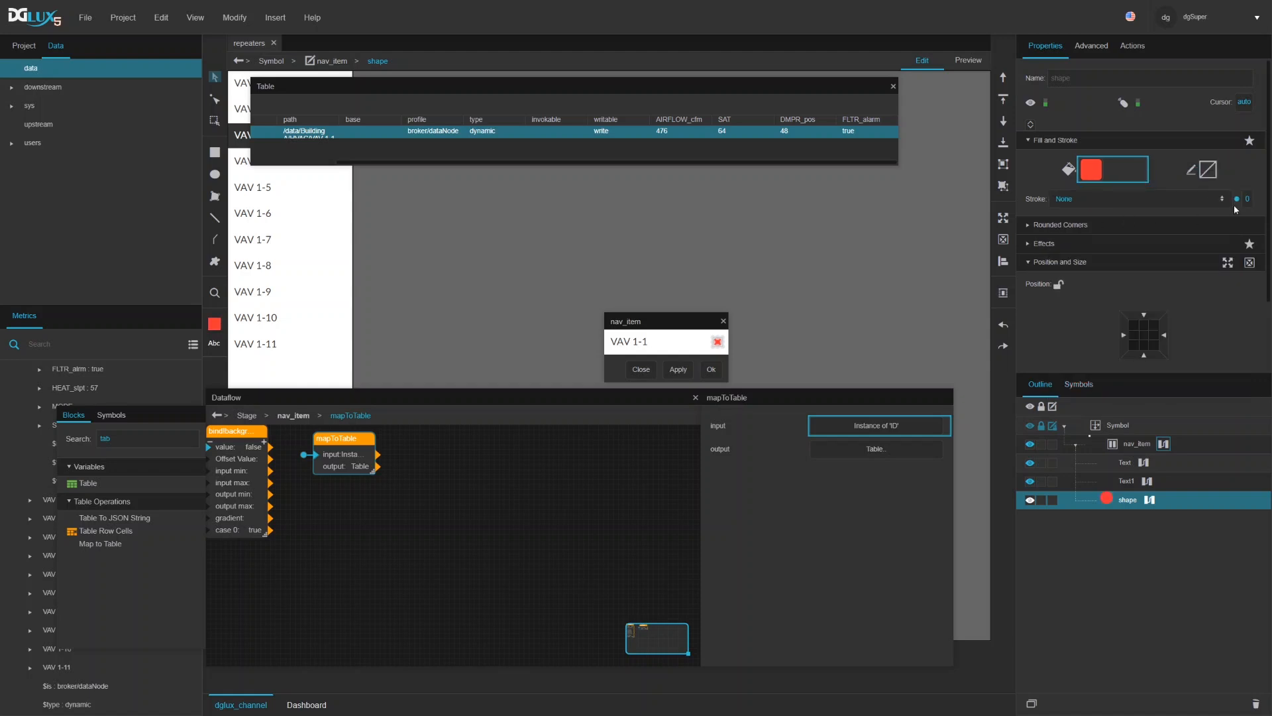
Step: Close the output table and the dataflow, apply the nav_item changes and leave the symbol editor
{"action": "left_click", "coordinate": [892, 88]}
{"action": "left_click", "coordinate": [678, 369]}
{"action": "left_click", "coordinate": [696, 398]}
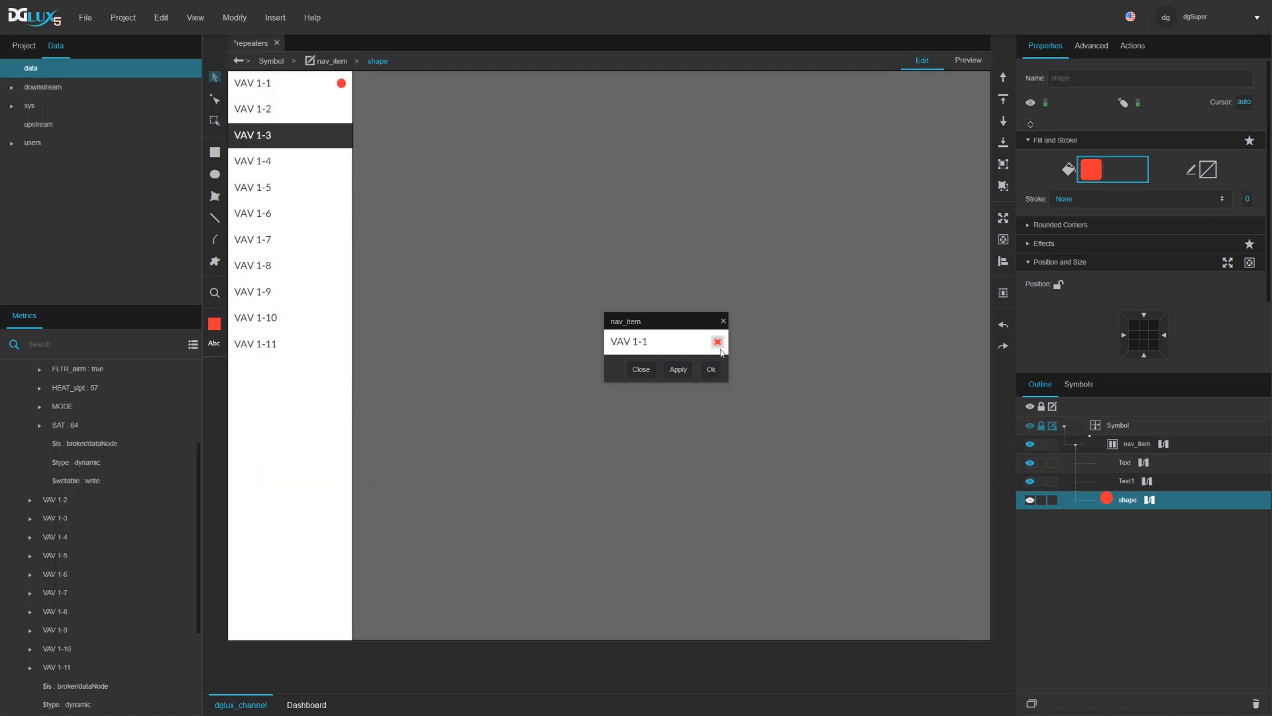
{"action": "left_click", "coordinate": [722, 321]}
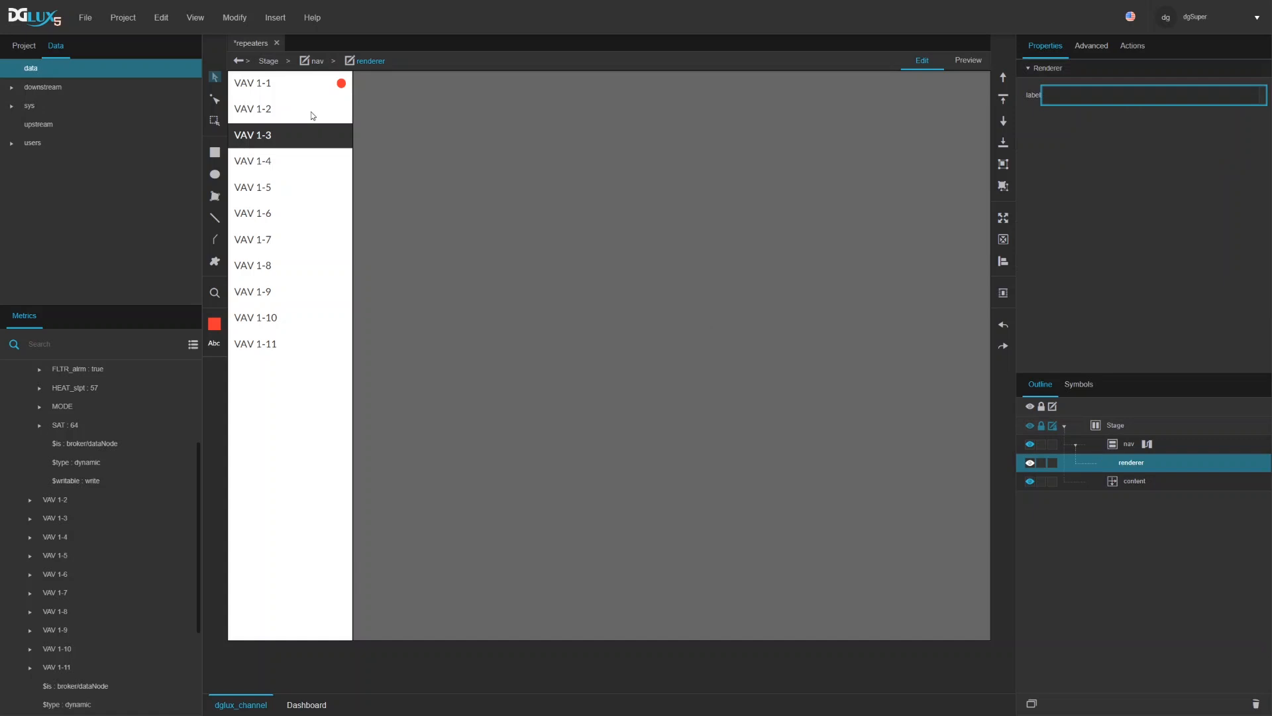
Step: Check the FLTR_alrm metric of VAV 1-1 in the HVAC data tree
{"action": "scroll", "coordinate": [74, 415], "scroll_direction": "up", "scroll_amount": 1}
{"action": "scroll", "coordinate": [74, 415], "scroll_direction": "up", "scroll_amount": 2}
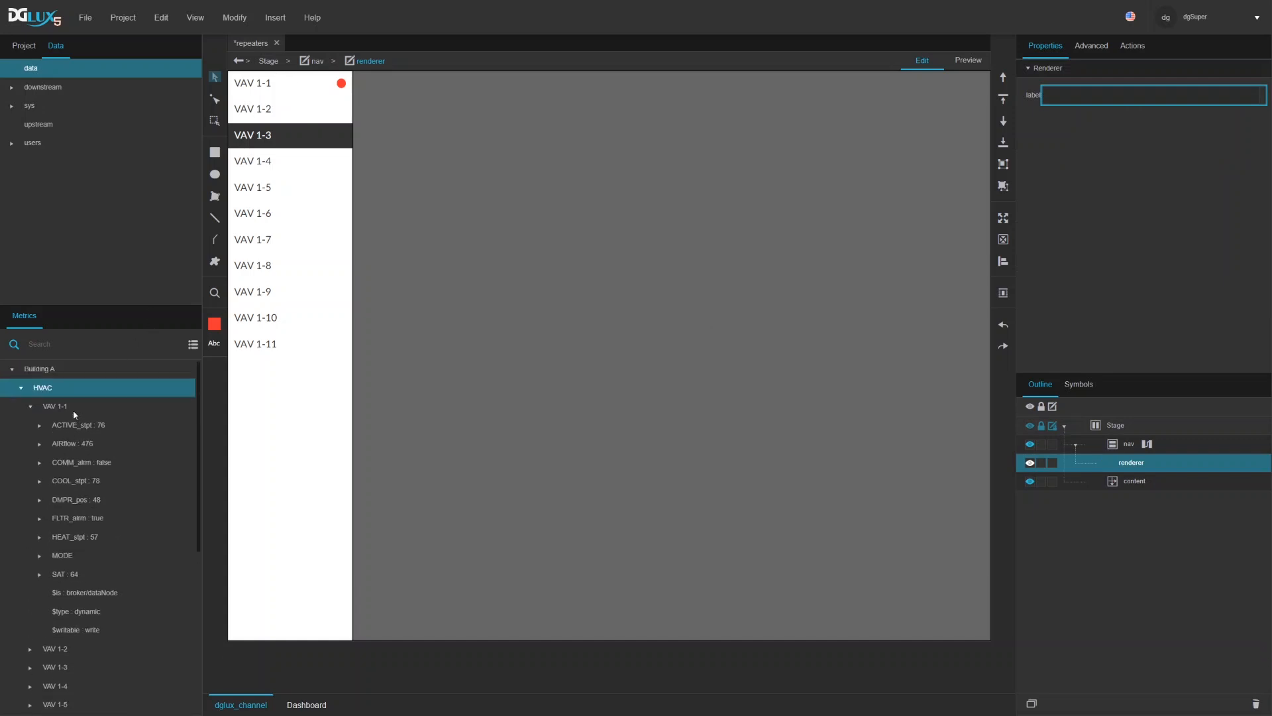
{"action": "left_click", "coordinate": [75, 520]}
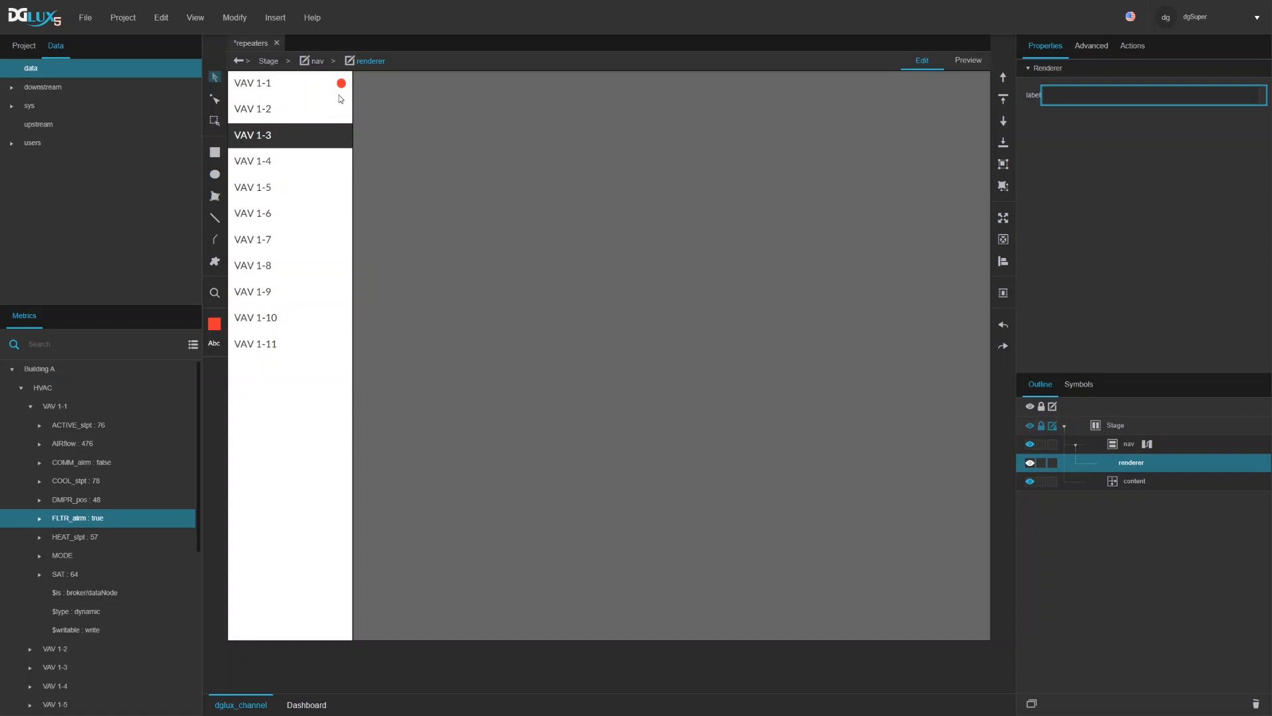
{"action": "scroll", "coordinate": [106, 530], "scroll_direction": "down", "scroll_amount": 3}
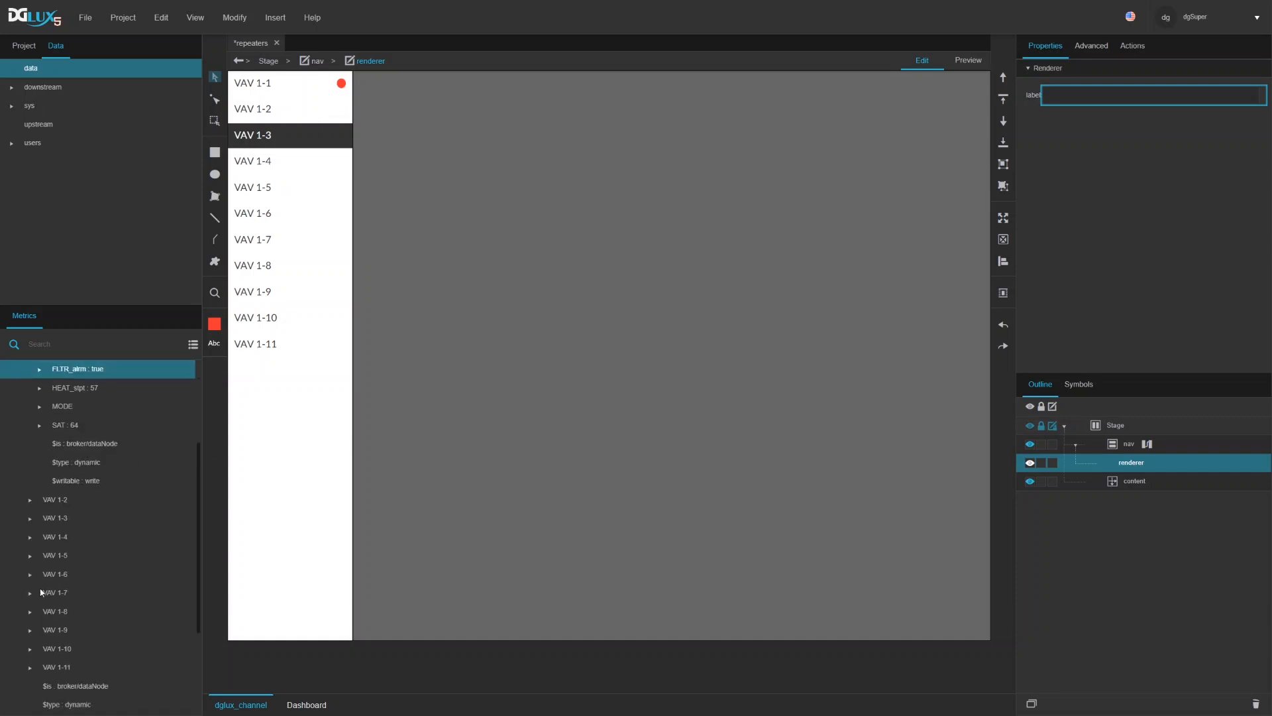
{"action": "left_click", "coordinate": [47, 594]}
{"action": "scroll", "coordinate": [93, 605], "scroll_direction": "down", "scroll_amount": 2}
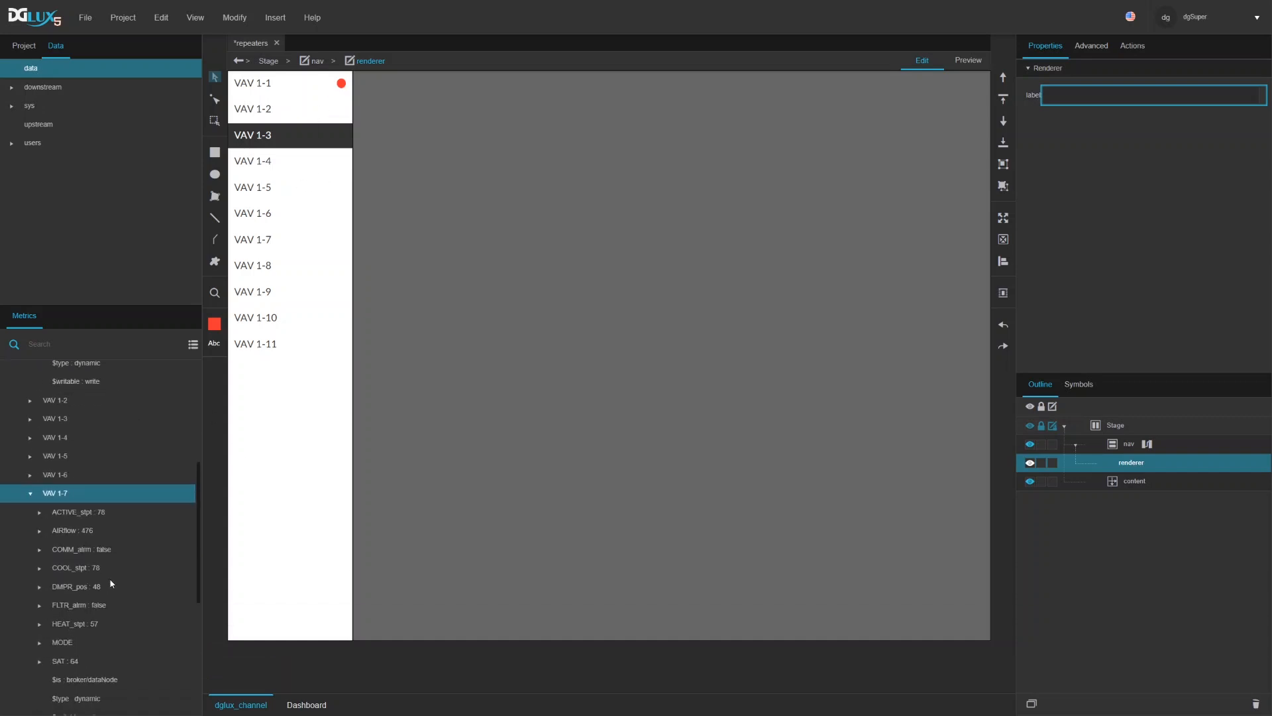
{"action": "right_click", "coordinate": [64, 605]}
{"action": "mouse_move", "coordinate": [85, 610]}
{"action": "mouse_move", "coordinate": [100, 573]}
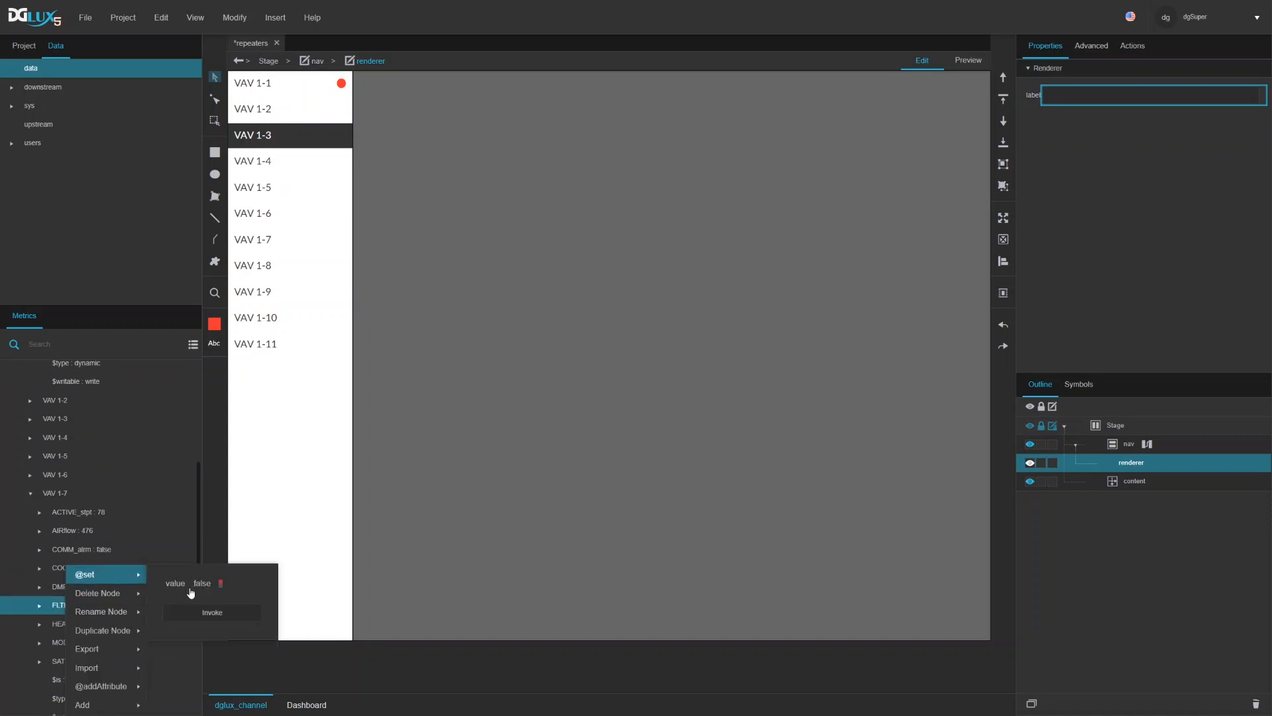
{"action": "left_click", "coordinate": [216, 623]}
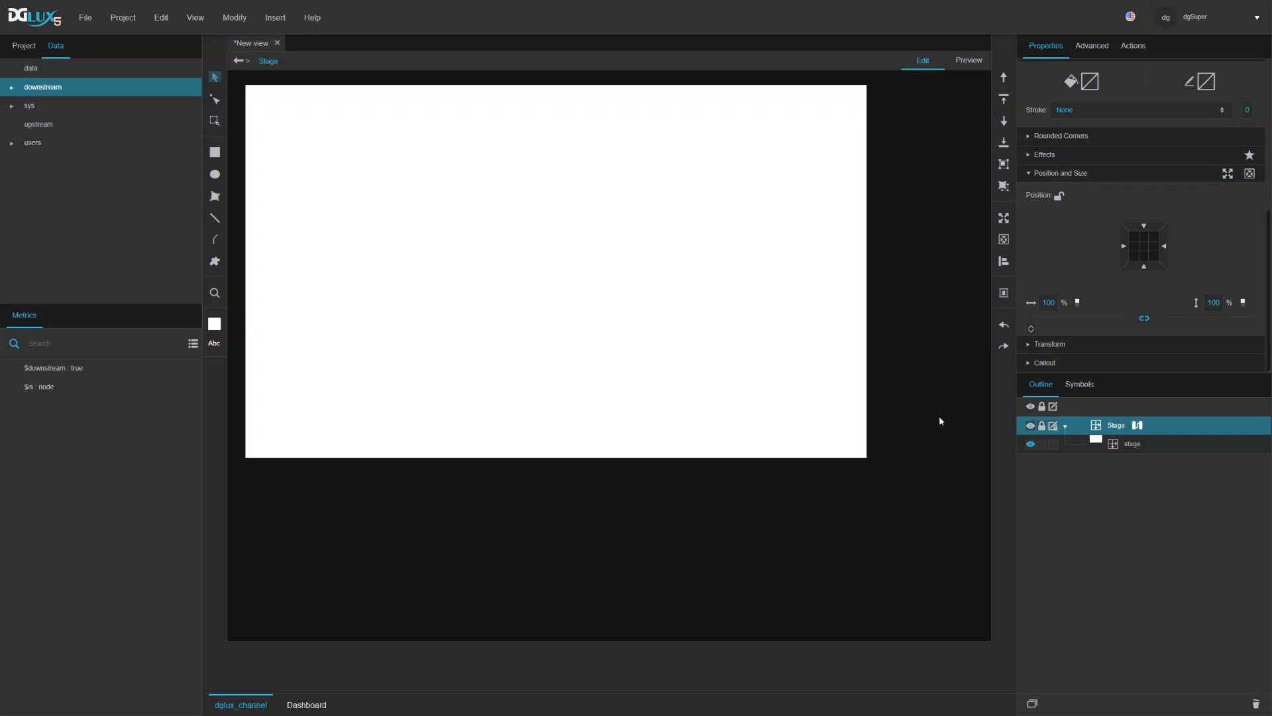
Step: Open the Stage dataflow, display the script block's data table and enlarge the table window
{"action": "left_click", "coordinate": [1123, 443]}
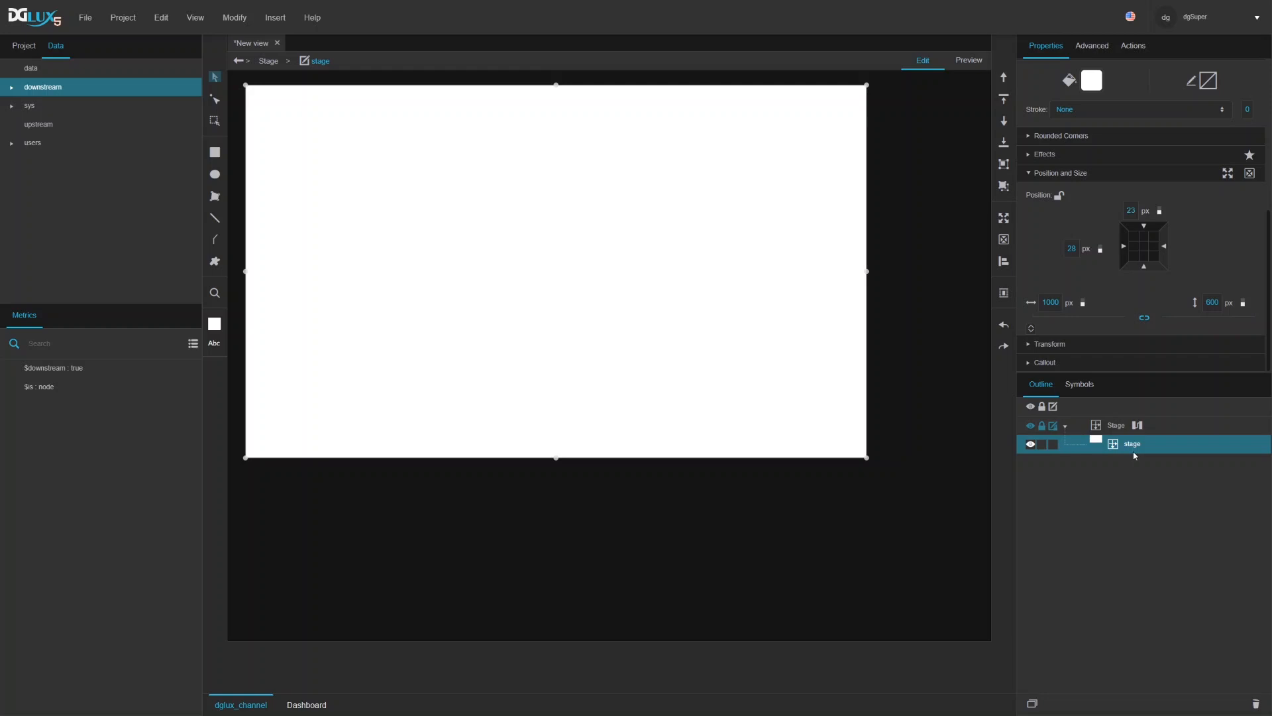
{"action": "left_click", "coordinate": [1117, 429]}
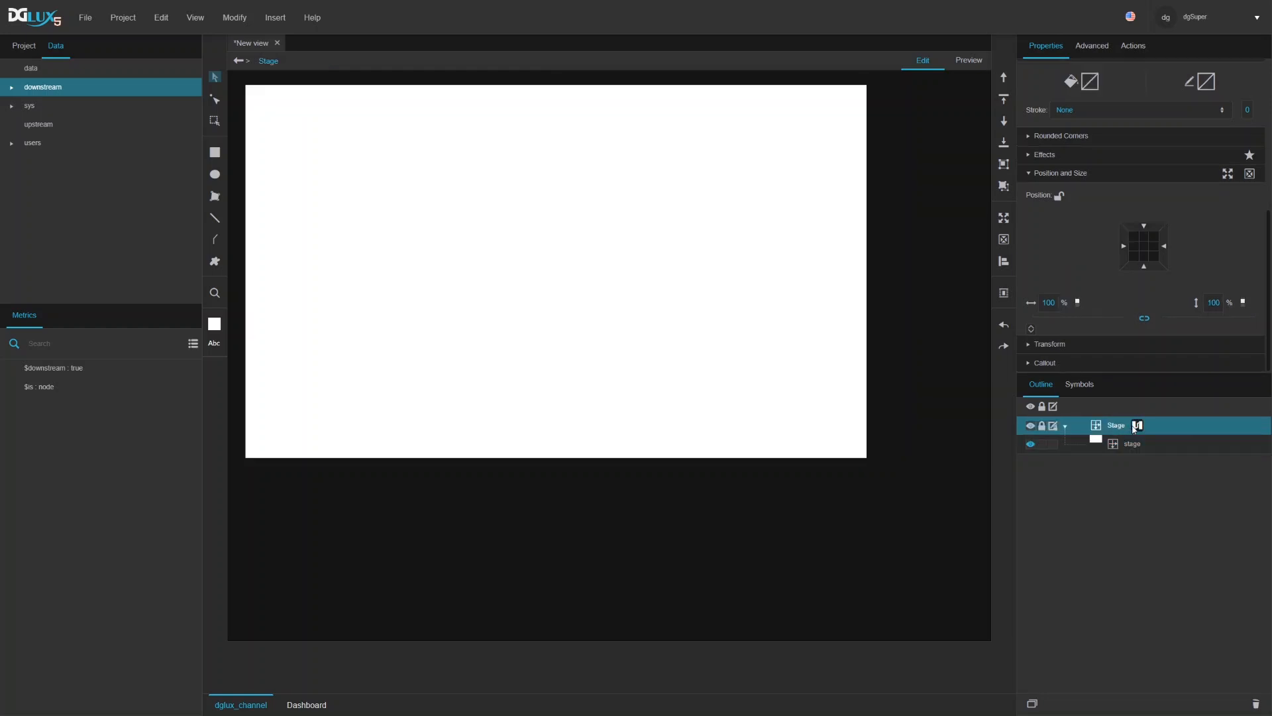
{"action": "left_click", "coordinate": [1137, 425]}
{"action": "left_click", "coordinate": [321, 435]}
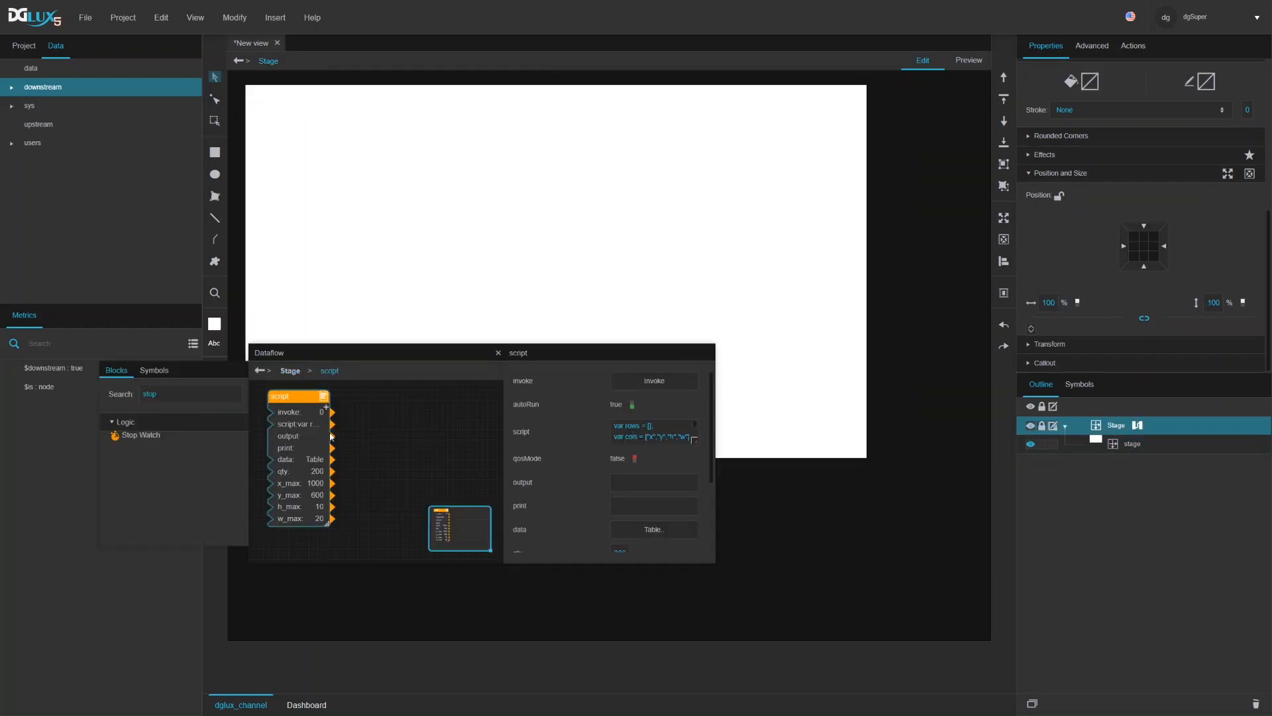
{"action": "left_click", "coordinate": [653, 529]}
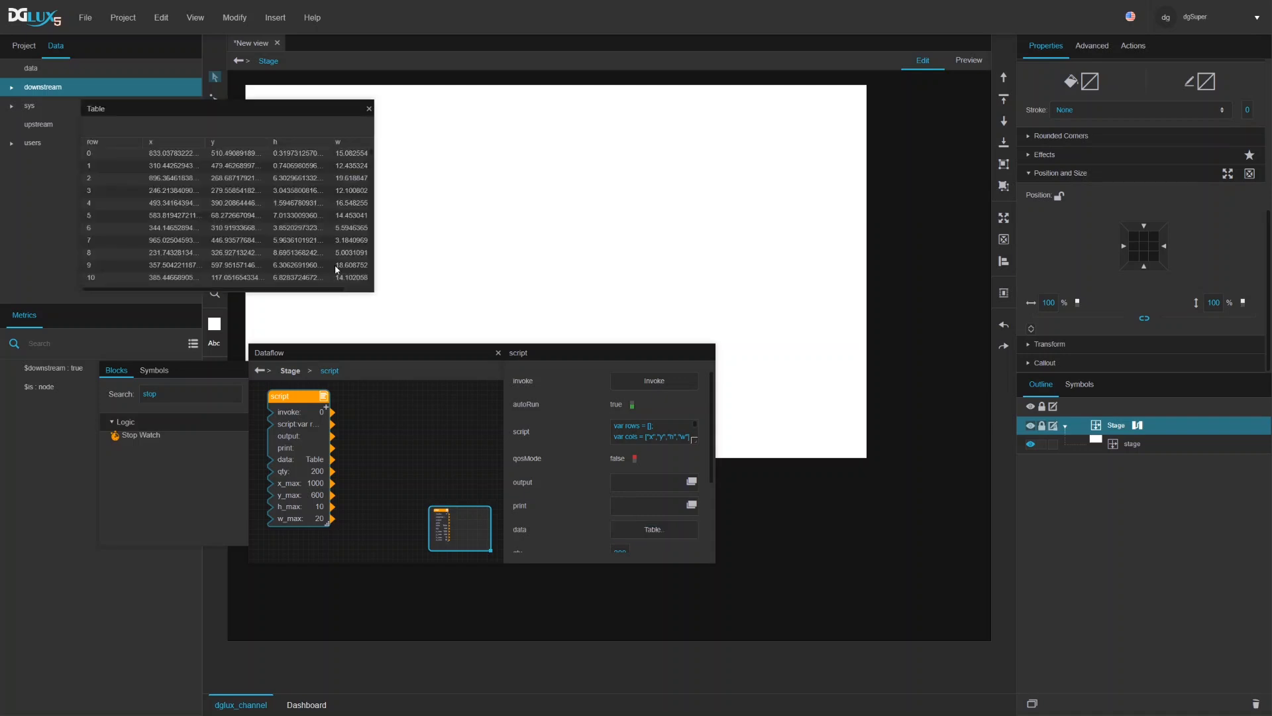
{"action": "left_click_drag", "start_coordinate": [368, 286], "coordinate": [499, 331]}
Step: Review the script block's qty, x_max, y_max, h_max and w_max parameters and the rows of its generated table
{"action": "scroll", "coordinate": [606, 450], "scroll_direction": "down", "scroll_amount": 3}
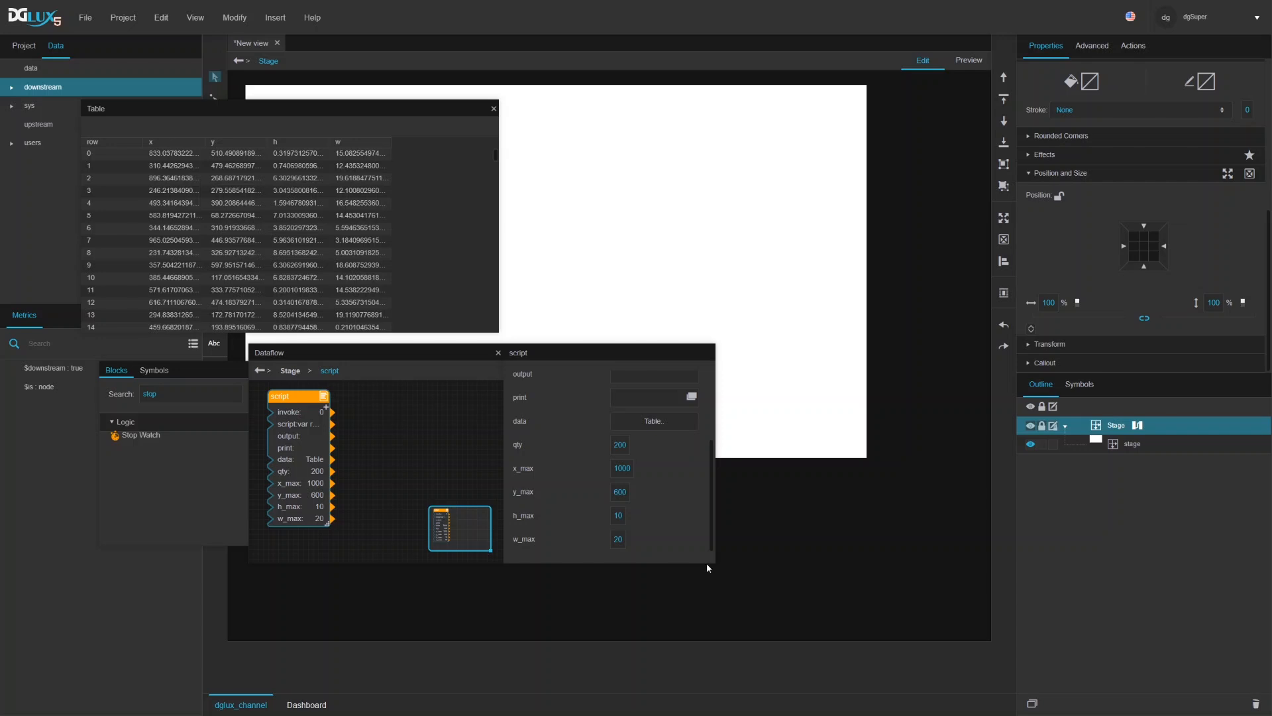
{"action": "left_click_drag", "start_coordinate": [709, 560], "coordinate": [724, 615]}
{"action": "left_click", "coordinate": [623, 508]}
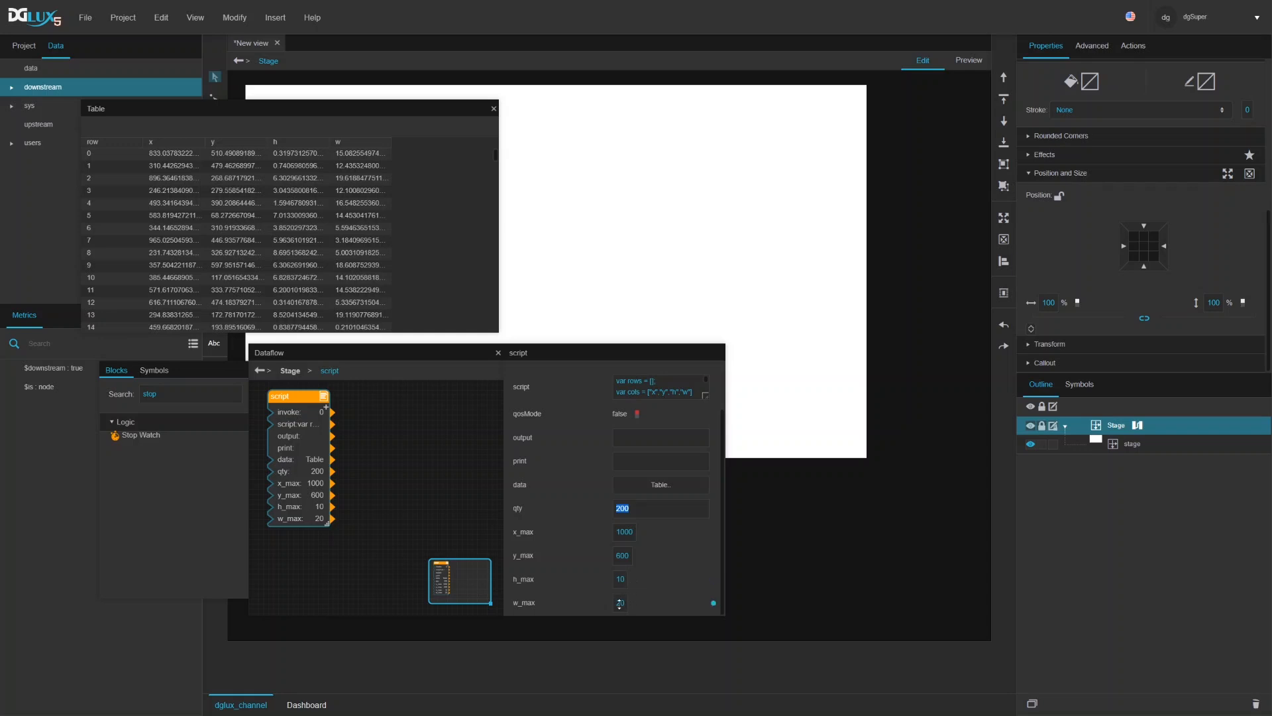
{"action": "left_click", "coordinate": [411, 222]}
{"action": "scroll", "coordinate": [410, 221], "scroll_direction": "down", "scroll_amount": 20}
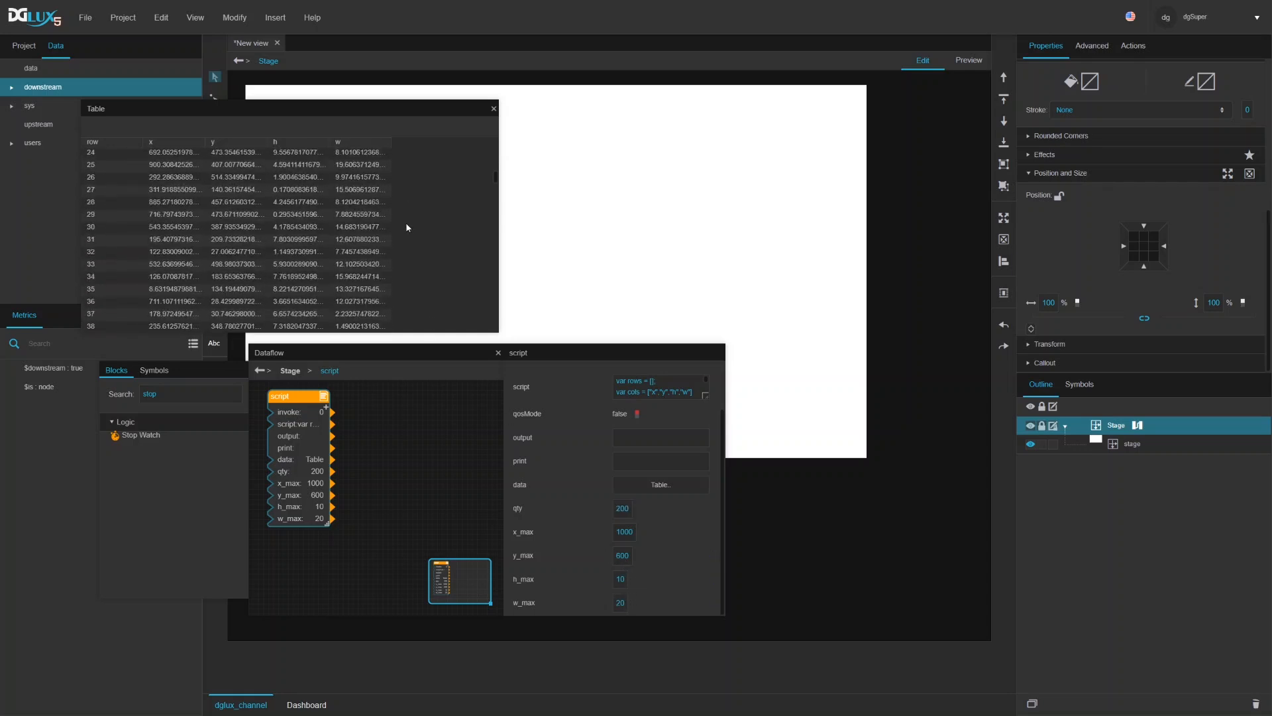
{"action": "scroll", "coordinate": [369, 230], "scroll_direction": "down", "scroll_amount": 1}
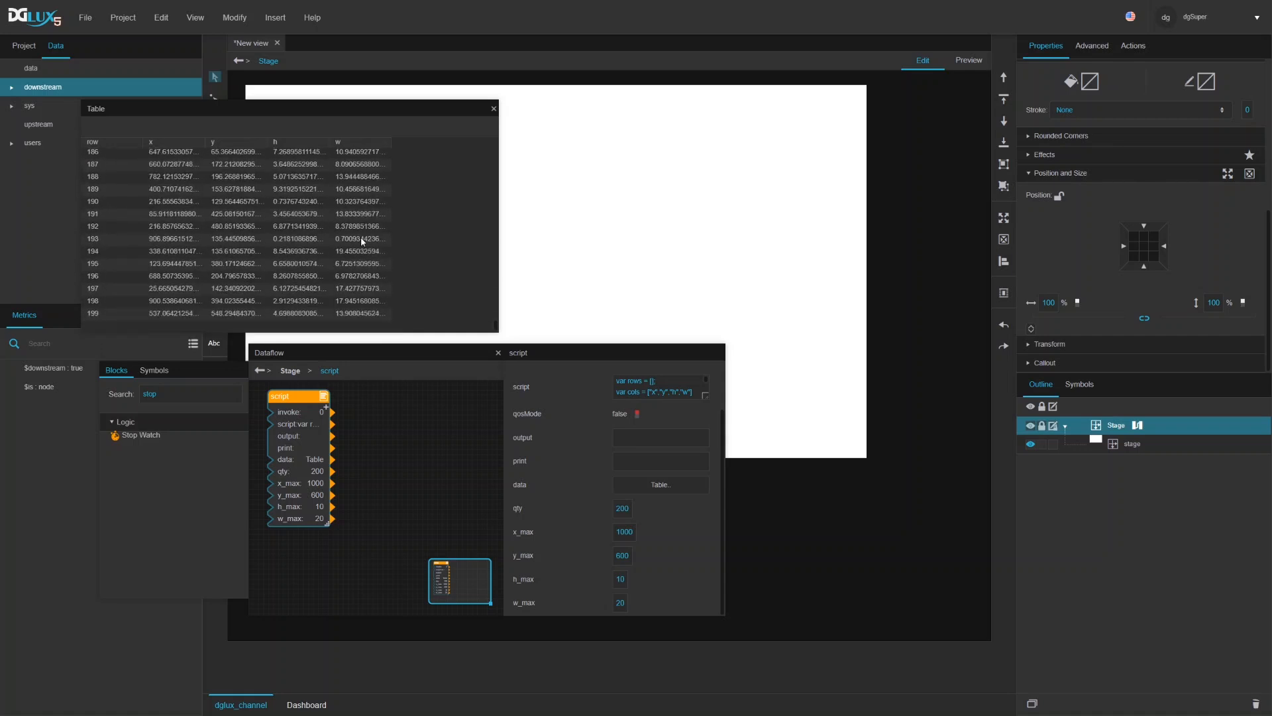
{"action": "scroll", "coordinate": [369, 240], "scroll_direction": "up", "scroll_amount": 20}
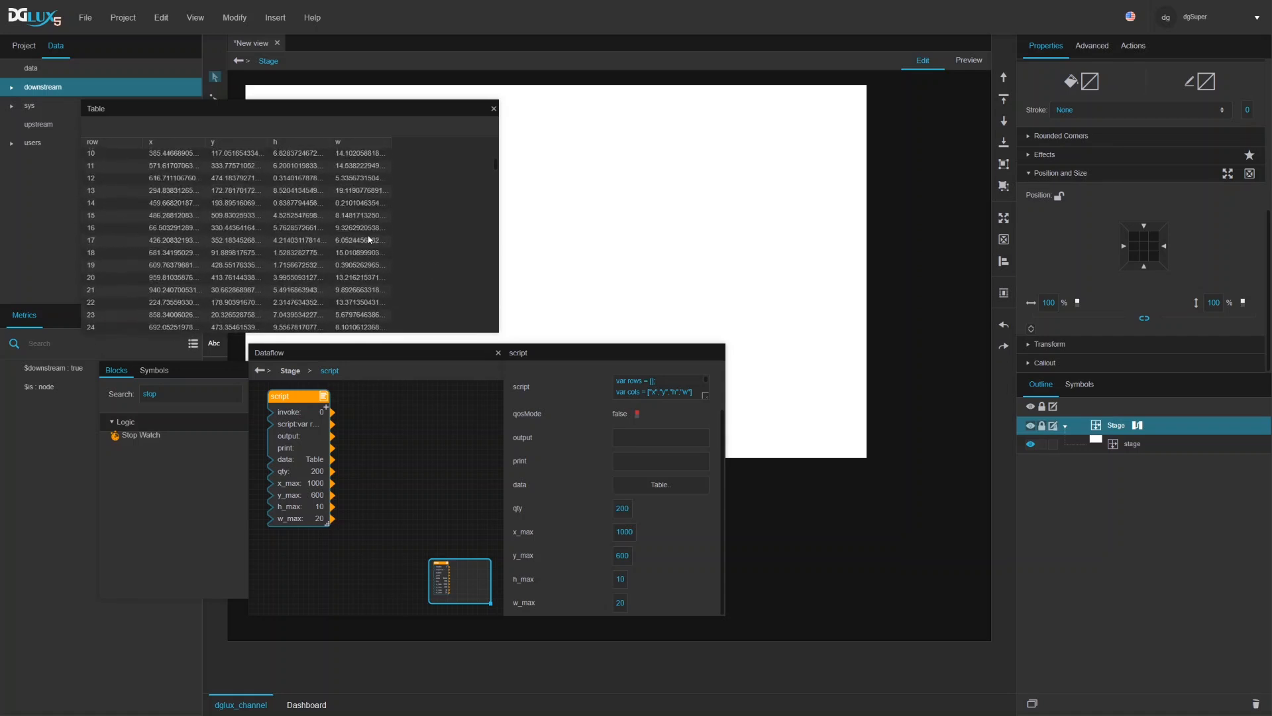
{"action": "scroll", "coordinate": [523, 434], "scroll_direction": "up", "scroll_amount": 1}
Step: Invoke the script block repeatedly to regenerate its table data, and close the table to clear the canvas
{"action": "left_click", "coordinate": [669, 382]}
{"action": "left_click", "coordinate": [668, 382]}
{"action": "left_click", "coordinate": [669, 382]}
{"action": "left_click", "coordinate": [668, 382]}
{"action": "left_click", "coordinate": [668, 382]}
{"action": "left_click", "coordinate": [668, 383]}
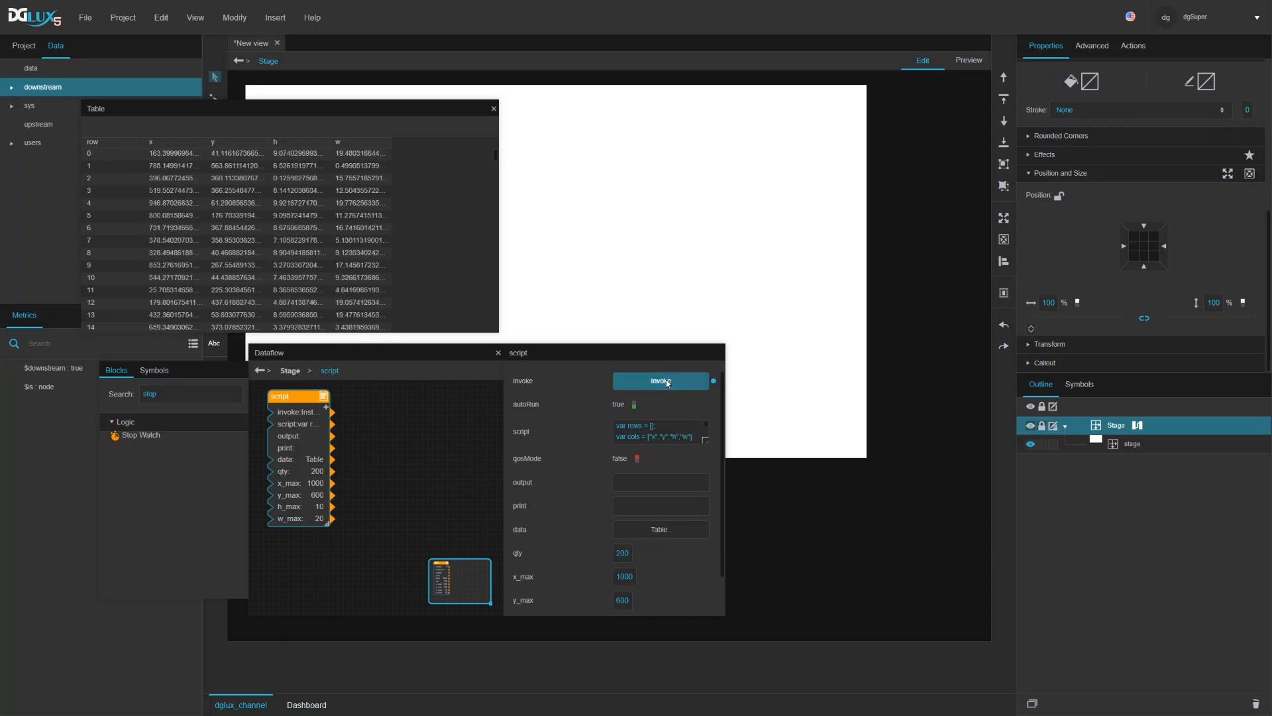
{"action": "left_click", "coordinate": [659, 382]}
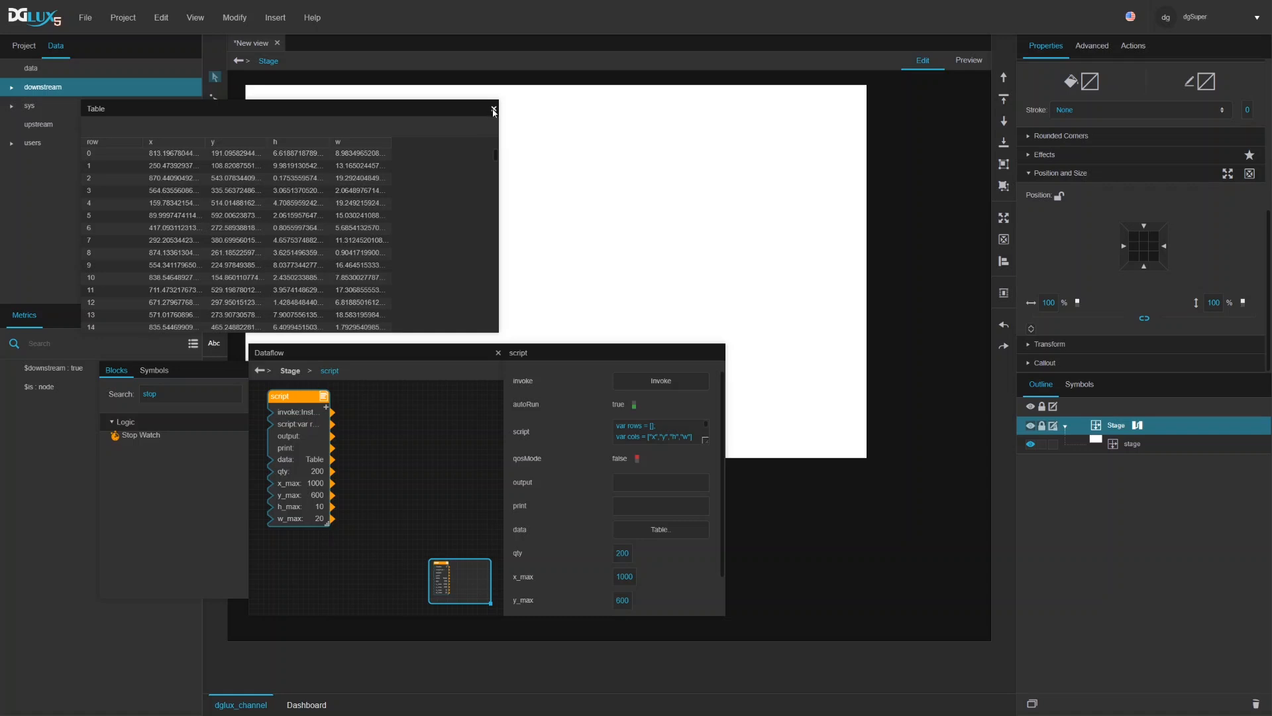
{"action": "left_click", "coordinate": [493, 110]}
{"action": "left_click_drag", "start_coordinate": [443, 345], "coordinate": [443, 436]}
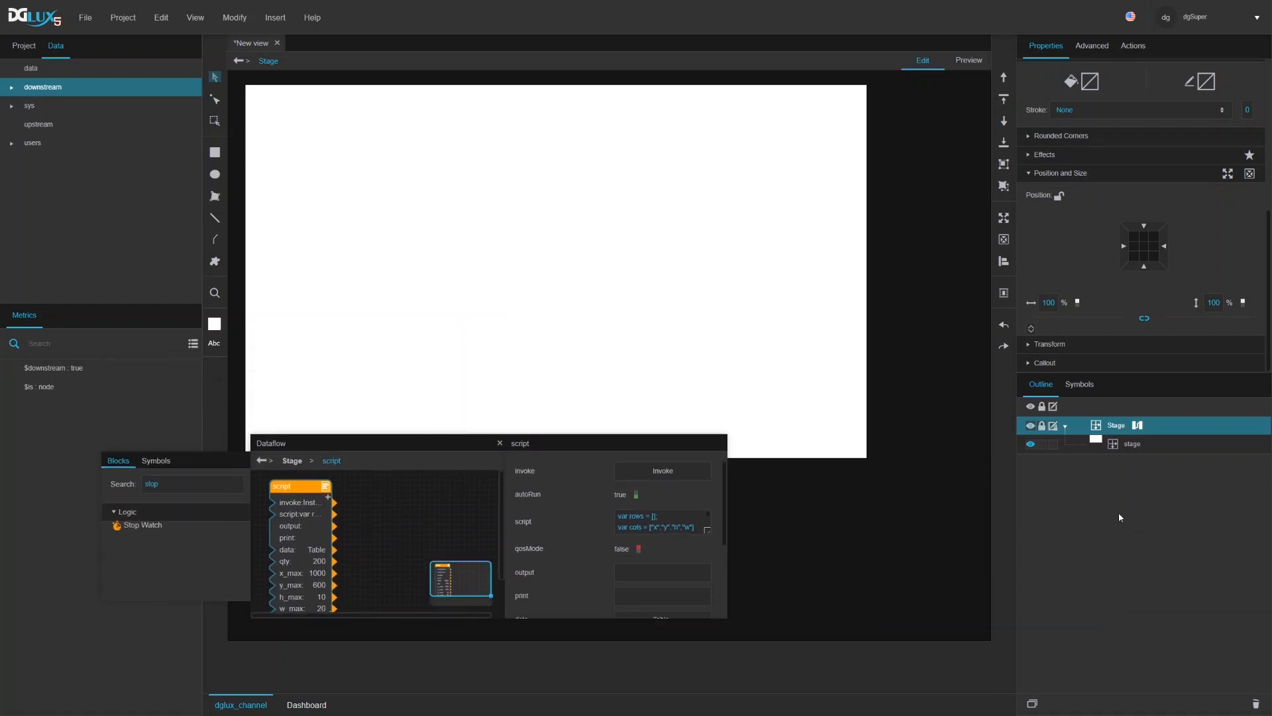
Step: Insert a Raw SVG Repeater inside the stage group and stretch it to fill the group
{"action": "left_click", "coordinate": [1139, 447]}
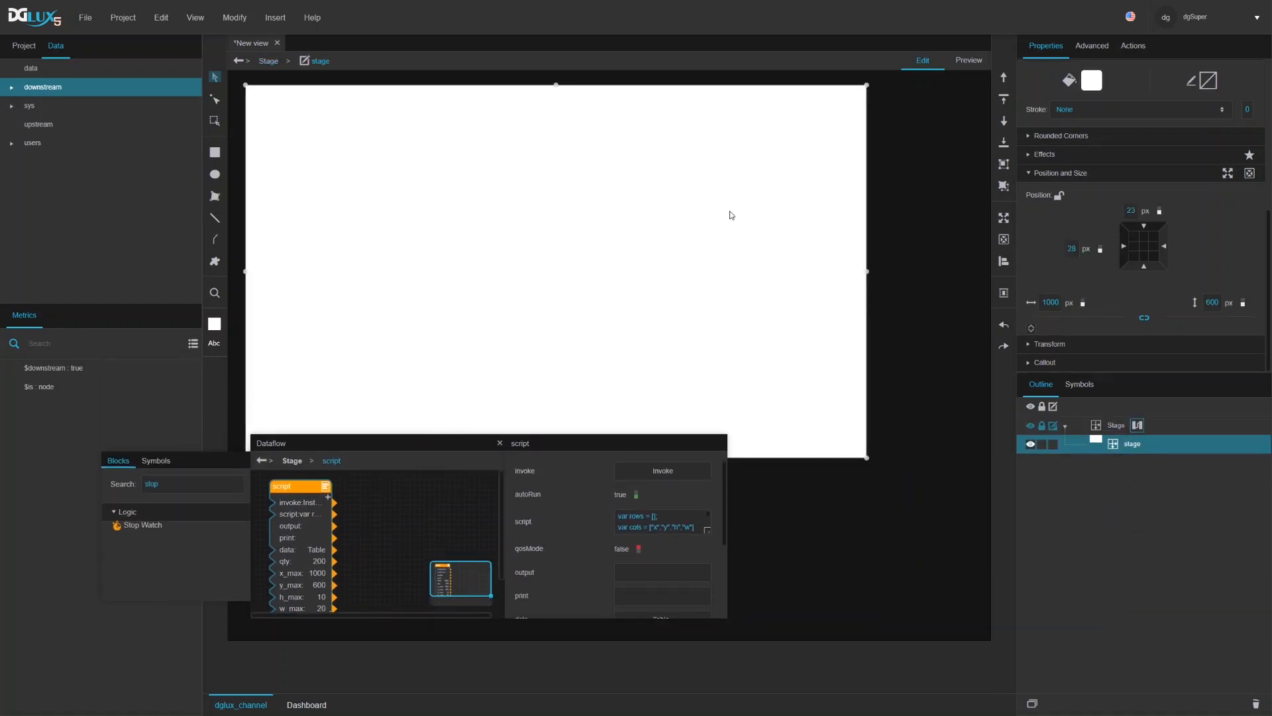
{"action": "right_click", "coordinate": [1133, 450]}
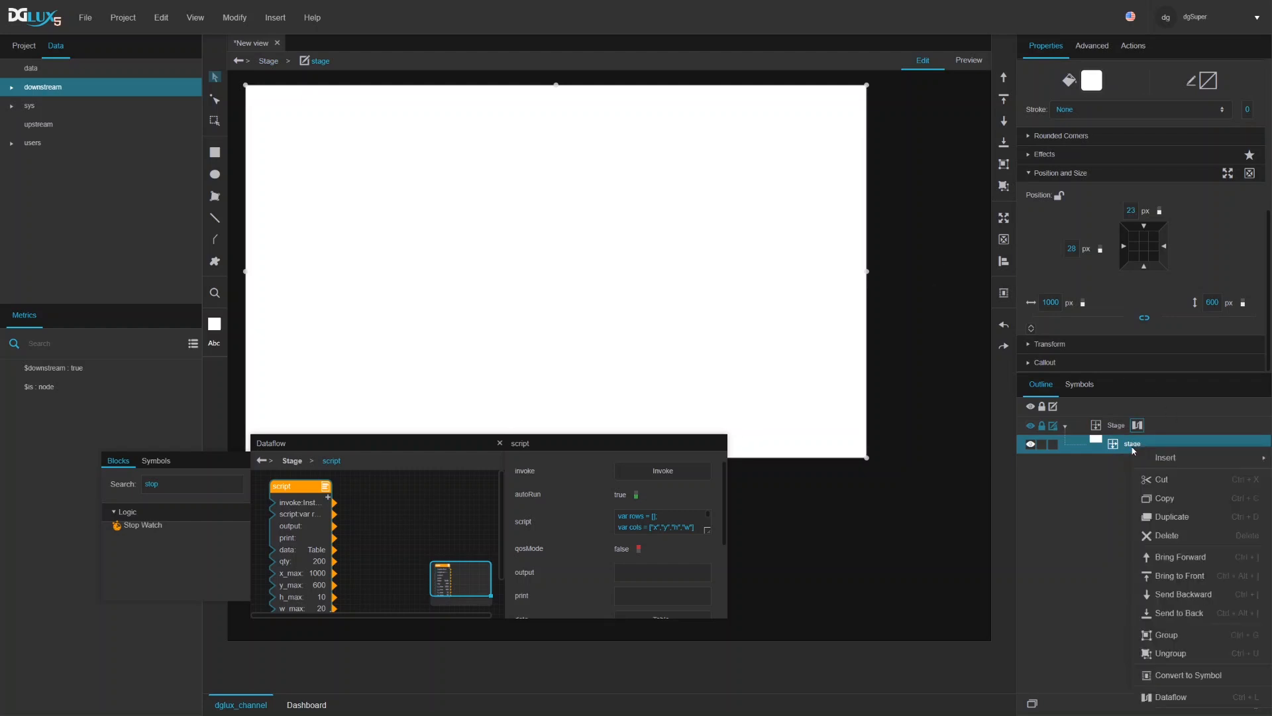
{"action": "mouse_move", "coordinate": [1164, 457]}
{"action": "mouse_move", "coordinate": [1112, 479]}
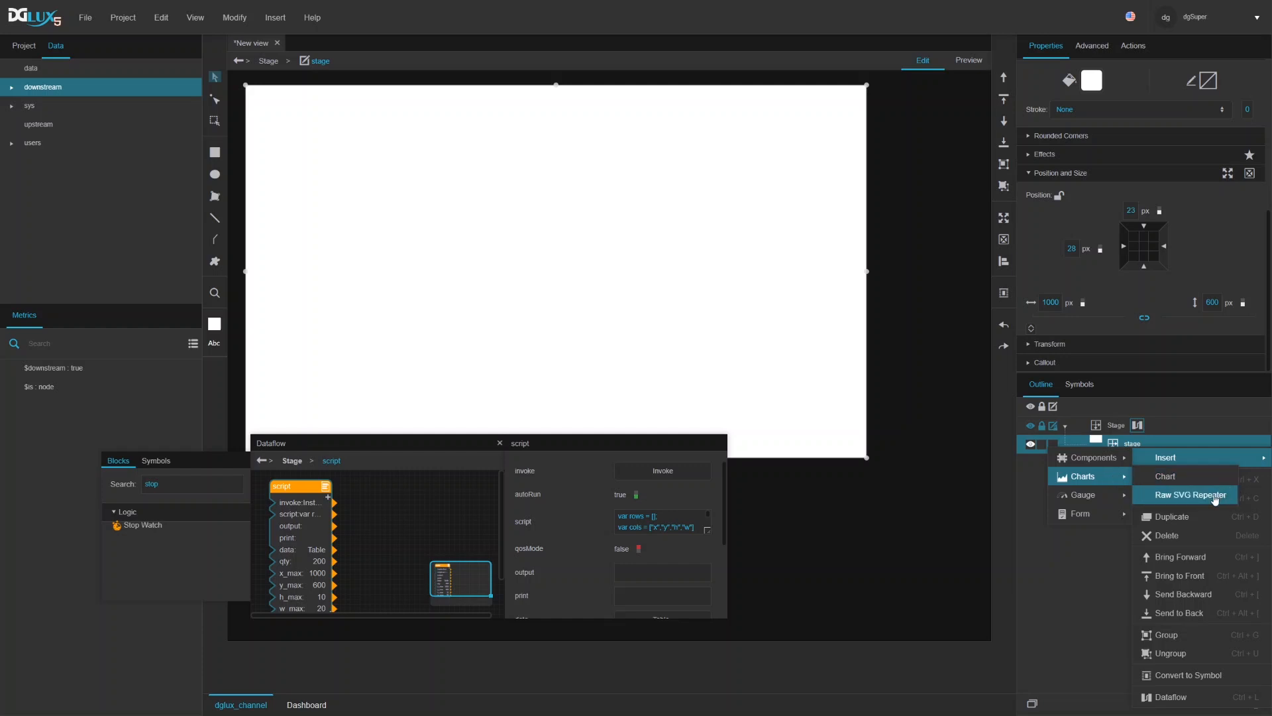
{"action": "left_click", "coordinate": [1191, 495]}
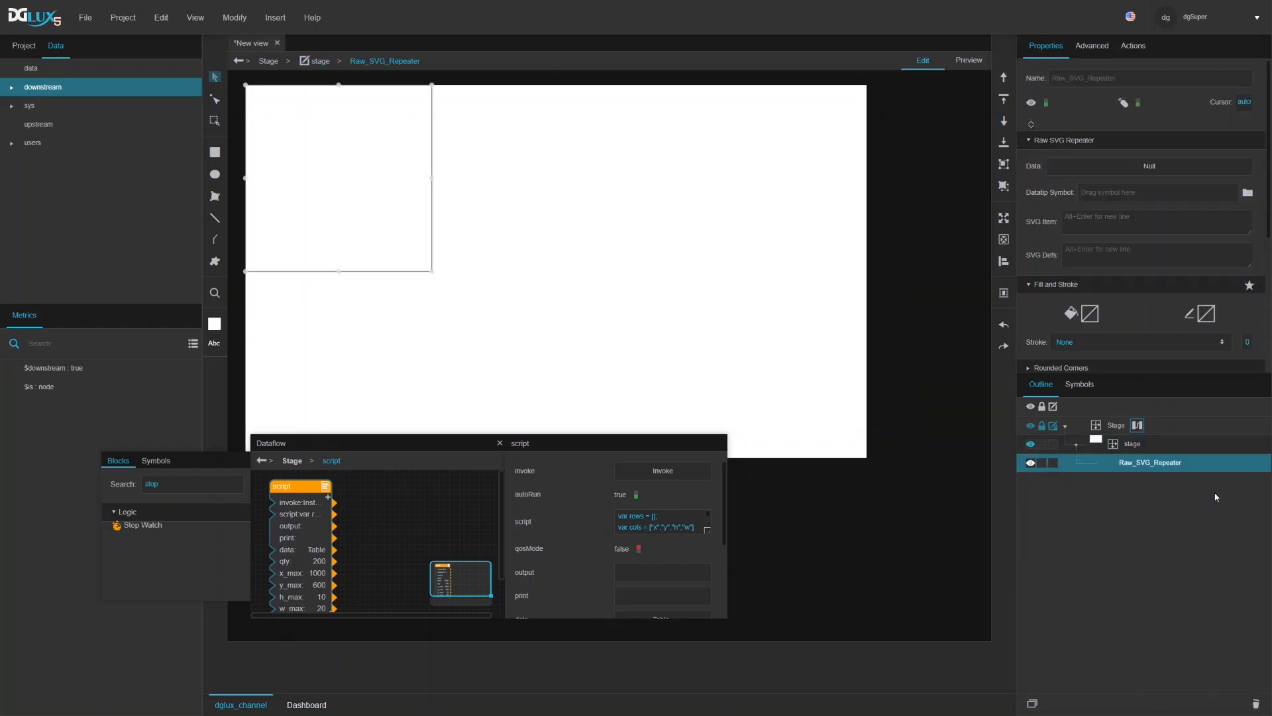
{"action": "left_click", "coordinate": [1004, 219]}
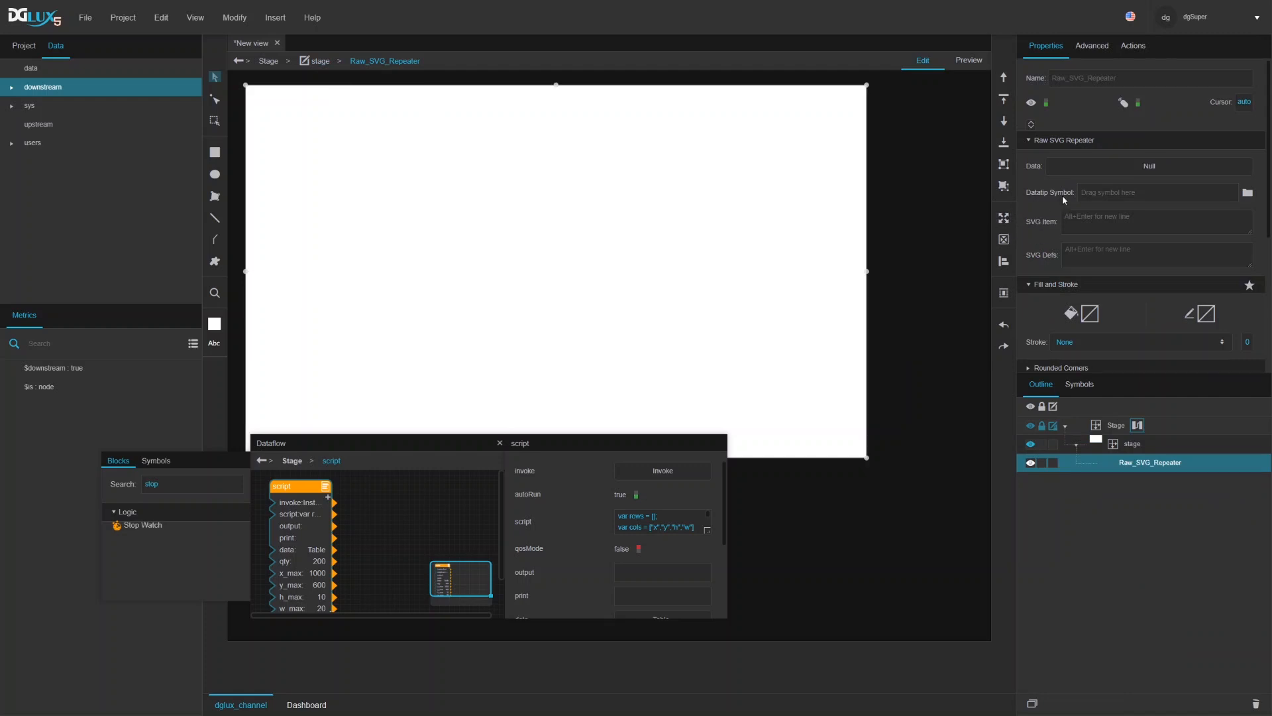
Step: Compare the size settings of stage and the repeater, and bind the script block's data table to the repeater's Data property
{"action": "scroll", "coordinate": [1063, 194], "scroll_direction": "down", "scroll_amount": 3}
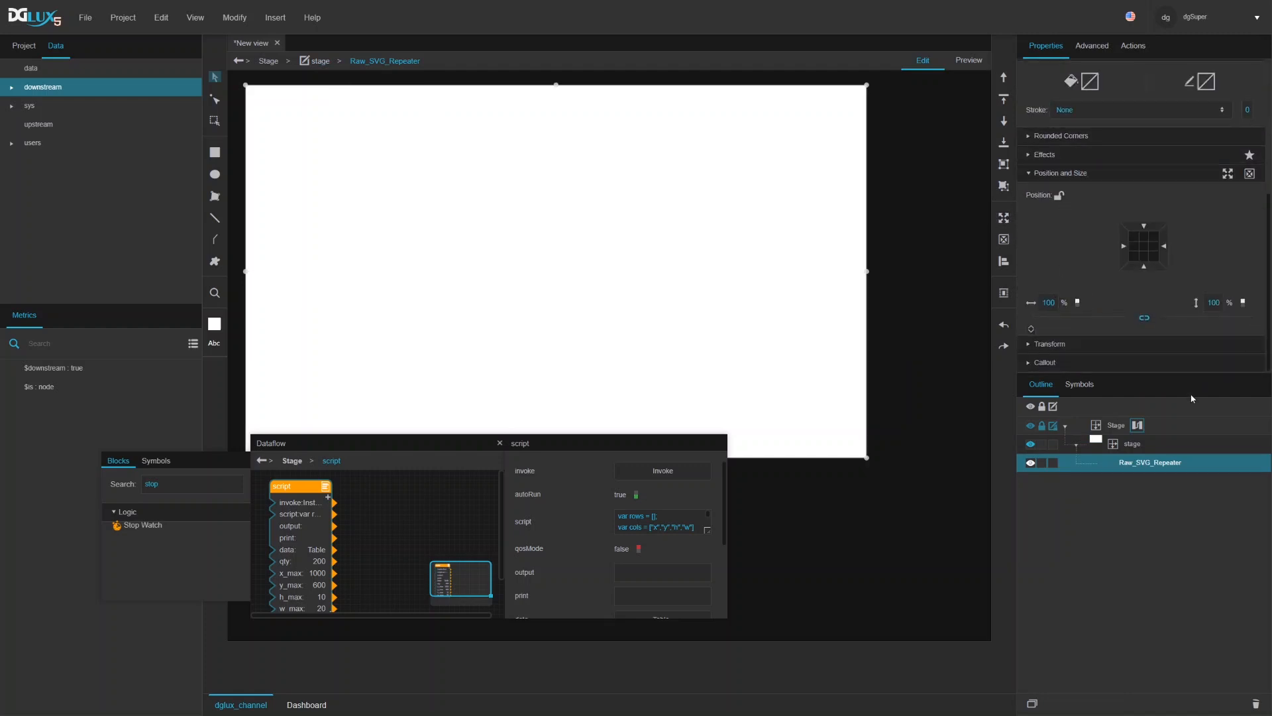
{"action": "left_click", "coordinate": [1146, 443]}
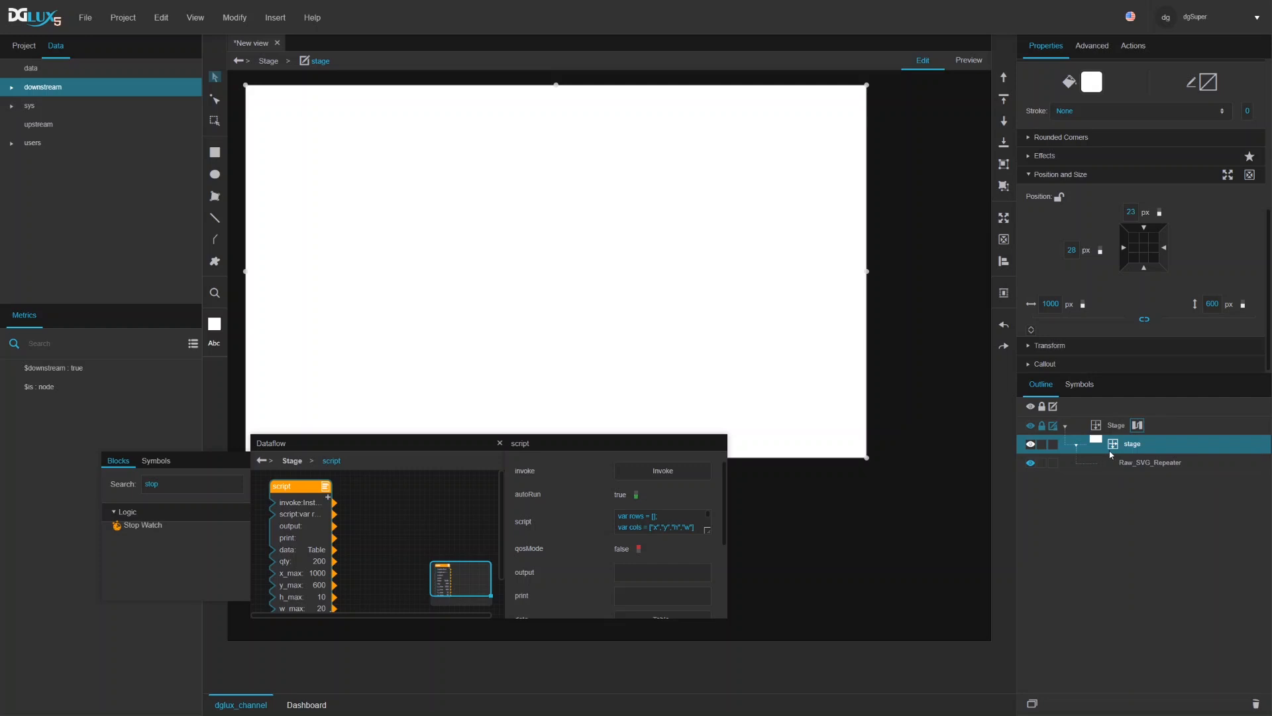
{"action": "left_click", "coordinate": [1150, 467]}
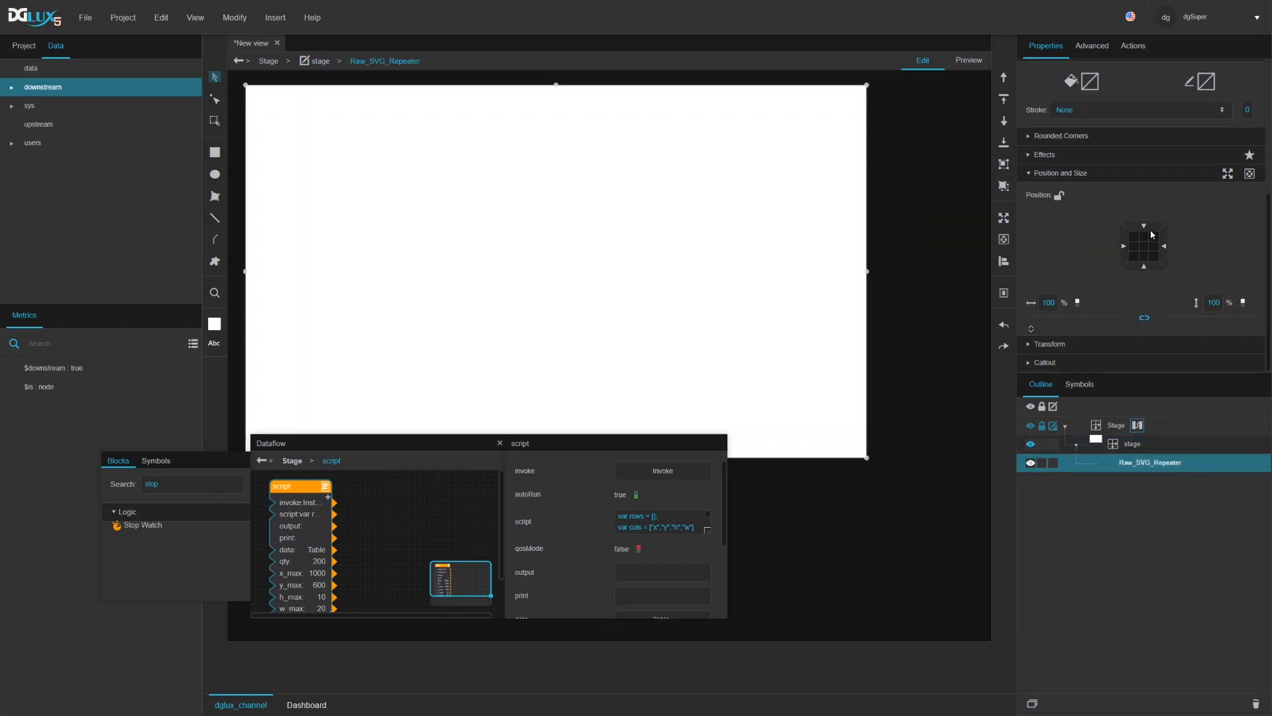
{"action": "scroll", "coordinate": [1138, 250], "scroll_direction": "up", "scroll_amount": 4}
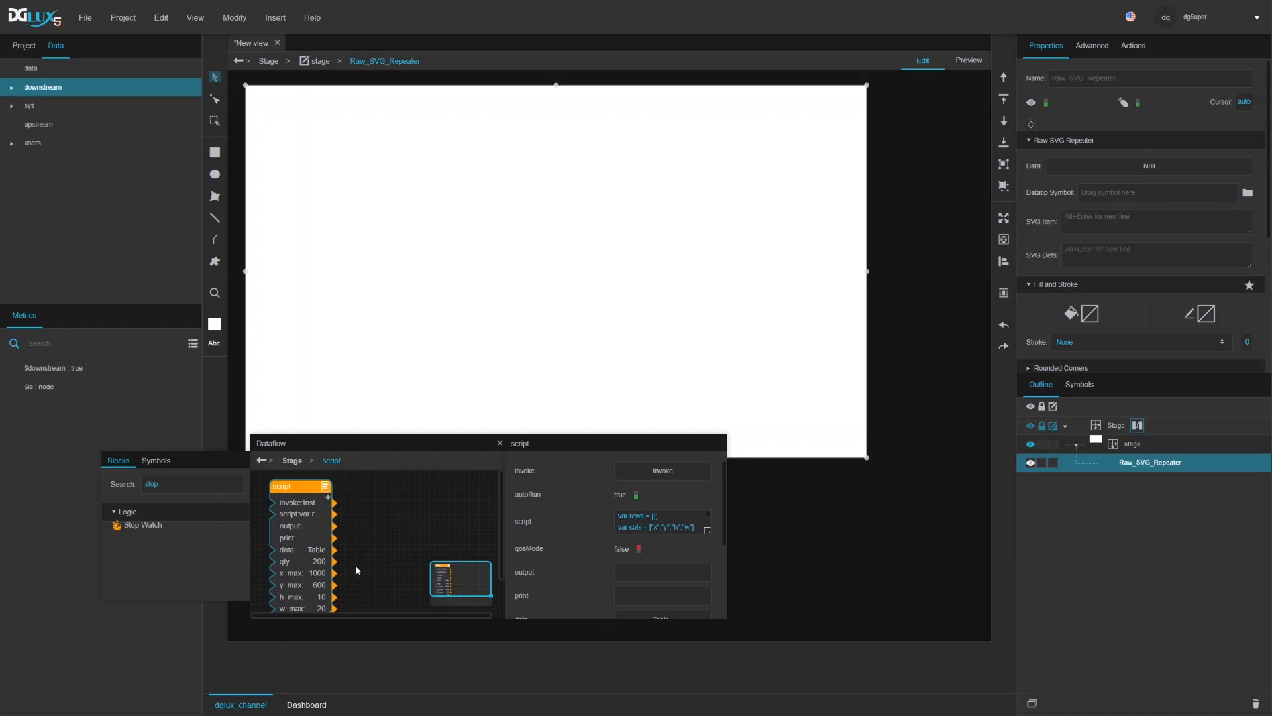
{"action": "left_click_drag", "start_coordinate": [318, 550], "coordinate": [1090, 178]}
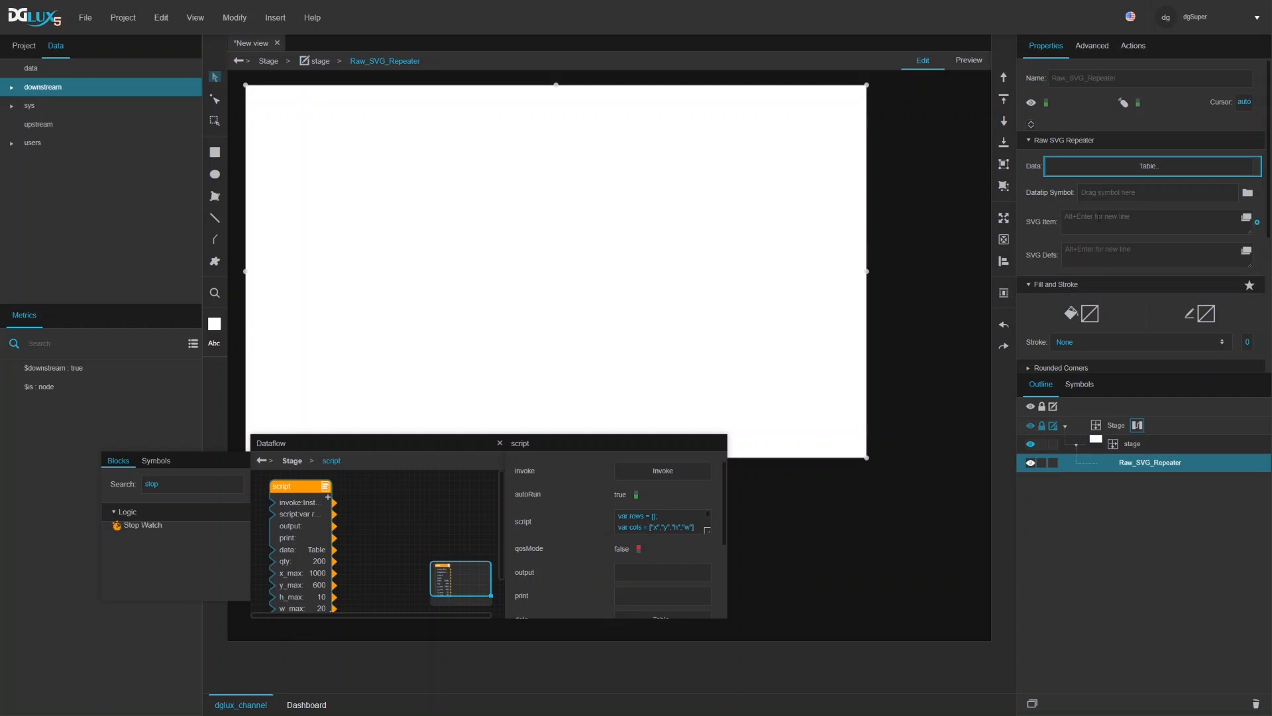
Step: Paste the SVG markup with the triangle path into the repeater's SVG Item, enlarge the field and apply it
{"action": "left_click", "coordinate": [1098, 217]}
{"action": "key", "text": "ctrl+v"}
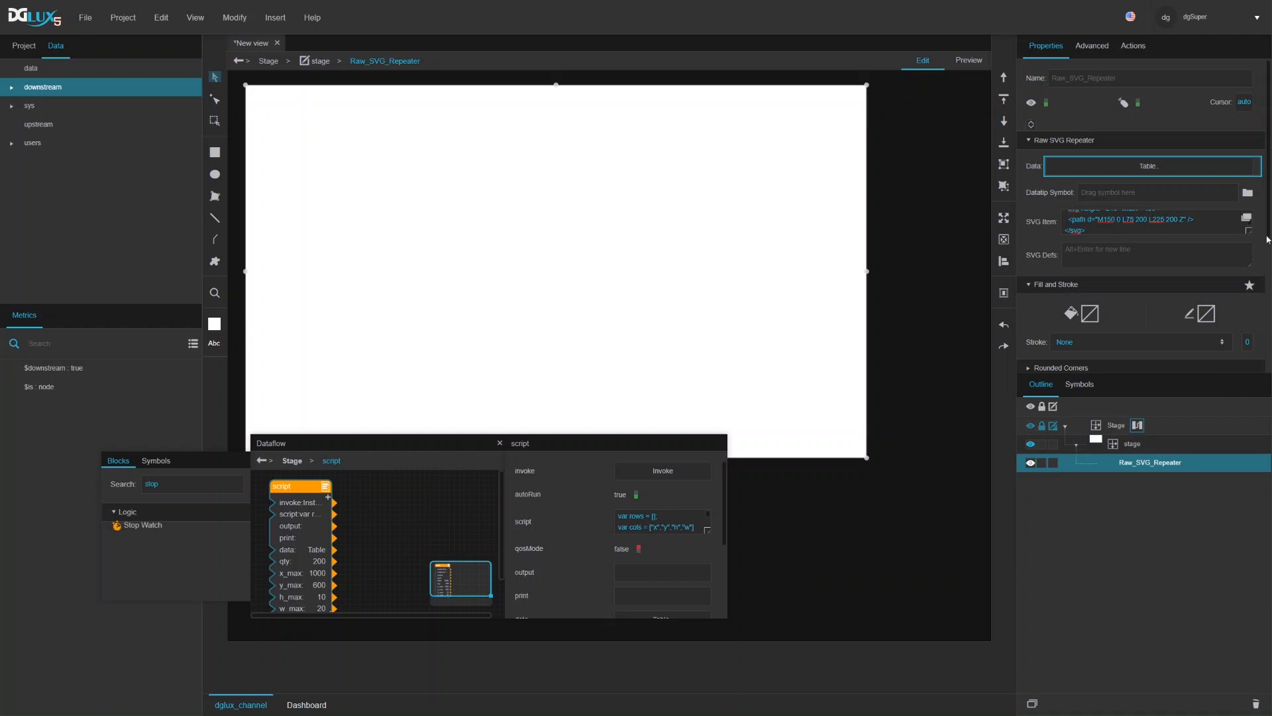
{"action": "left_click_drag", "start_coordinate": [1249, 231], "coordinate": [1250, 252]}
{"action": "left_click", "coordinate": [1127, 270]}
{"action": "left_click", "coordinate": [1186, 222]}
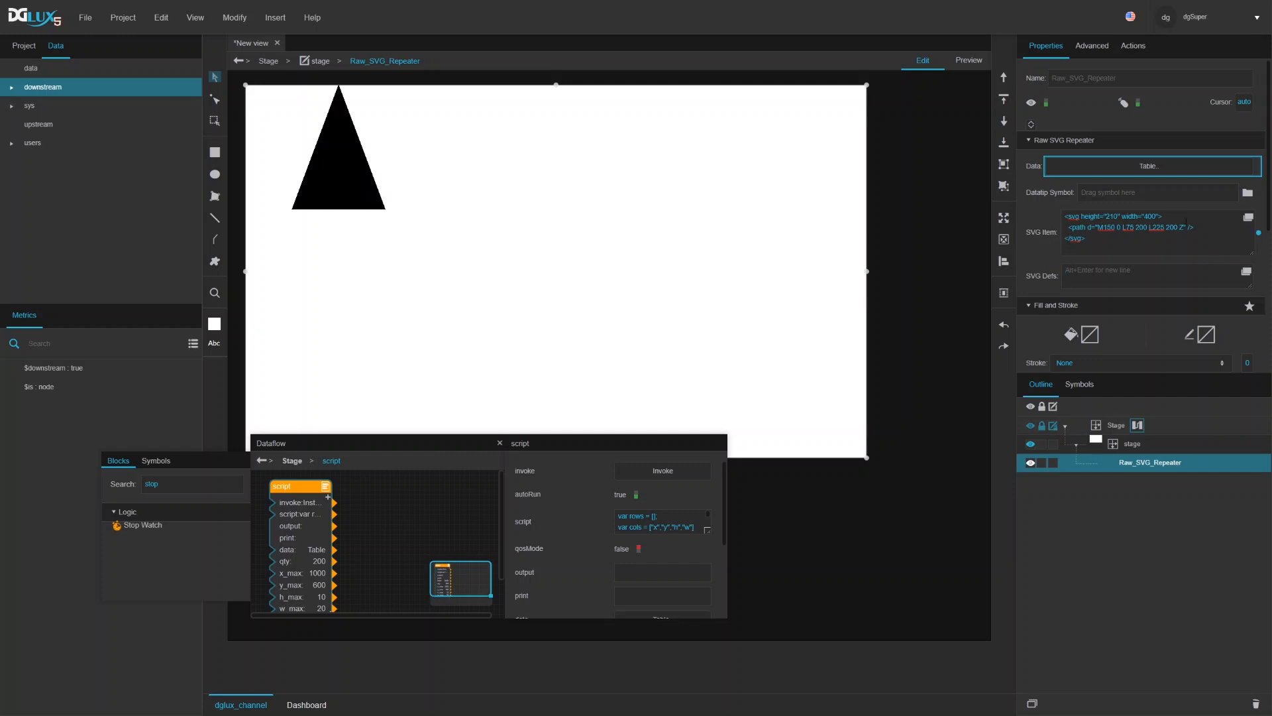
Step: Set the SVG item's height to 1000 and its width to 600
{"action": "double_click", "coordinate": [1108, 216]}
{"action": "left_click_drag", "start_coordinate": [1143, 216], "coordinate": [1153, 216]}
{"action": "left_click_drag", "start_coordinate": [1097, 227], "coordinate": [1101, 227]}
{"action": "left_click", "coordinate": [1101, 227]}
{"action": "left_click_drag", "start_coordinate": [1121, 226], "coordinate": [1126, 226]}
{"action": "left_click", "coordinate": [1128, 227]}
{"action": "left_click_drag", "start_coordinate": [1105, 217], "coordinate": [1114, 216]}
{"action": "left_click", "coordinate": [1114, 217]}
{"action": "type", "text": "100"}
Step: Display the repeater's data table below the triangle and replace the path's start point with M[x] [y]
{"action": "left_click", "coordinate": [1087, 165]}
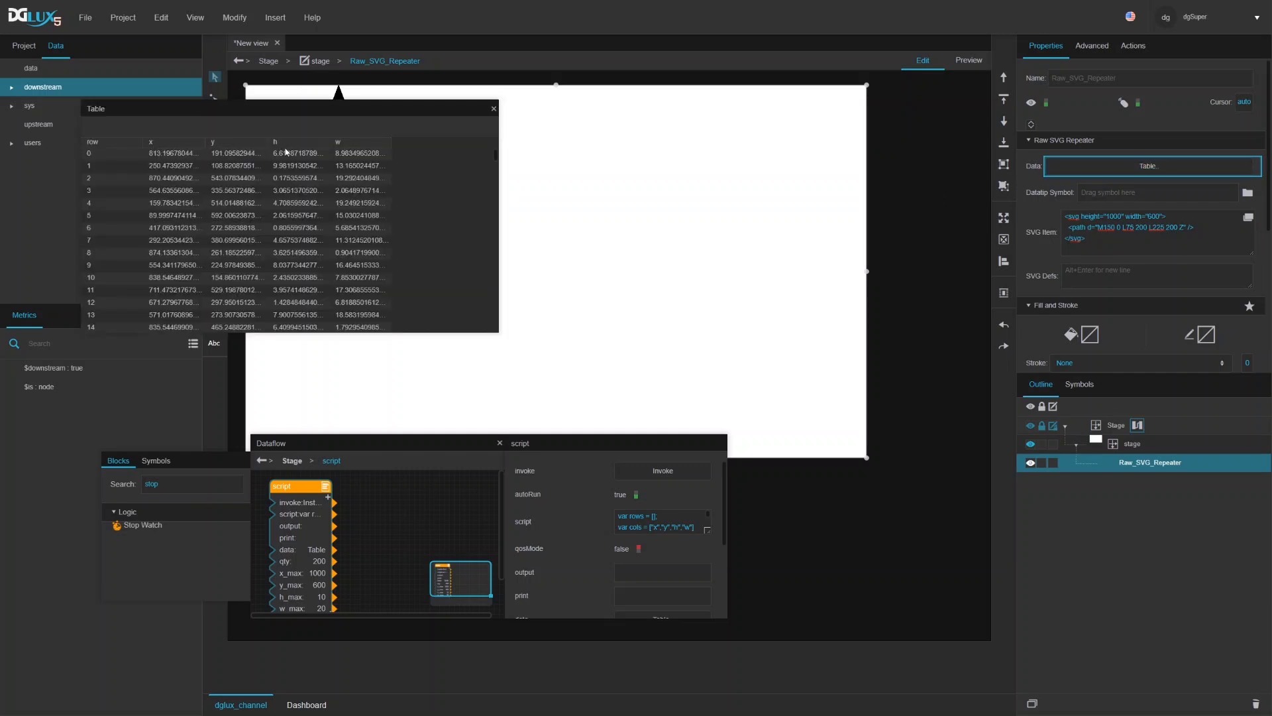
{"action": "left_click_drag", "start_coordinate": [339, 127], "coordinate": [669, 373]}
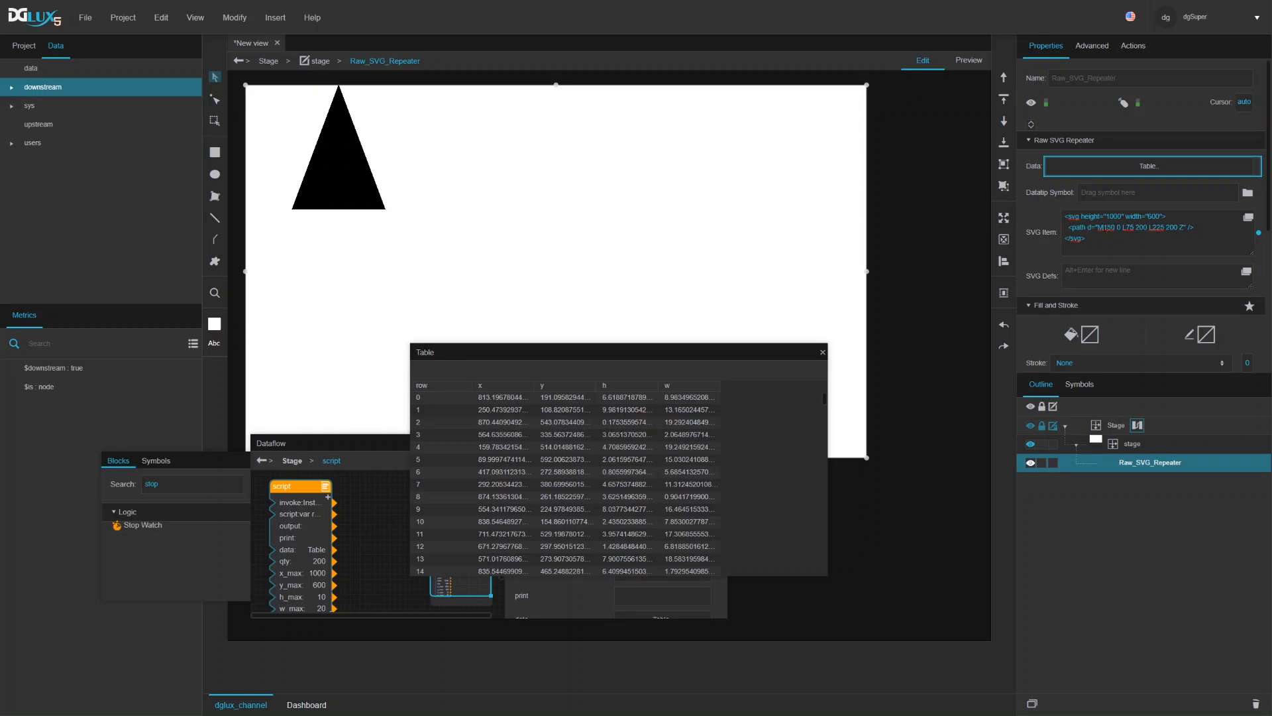
{"action": "left_click_drag", "start_coordinate": [1104, 227], "coordinate": [1121, 227]}
{"action": "left_click", "coordinate": [1119, 227]}
{"action": "key", "text": "shift+Left"}
{"action": "key", "text": "shift+Left"}
{"action": "type", "text": "[x]"}
{"action": "key", "text": "BackSpace"}
{"action": "type", "text": "[y]"}
Step: Replace the path's absolute line segments with the relative segments l[w] 0 l0 [h] l-[w] 0, keeping the closing Z
{"action": "key", "text": "shift+Right"}
{"action": "key", "text": "shift+Right"}
{"action": "key", "text": "shift+Right"}
{"action": "key", "text": "shift+Right"}
{"action": "key", "text": "shift+Right"}
{"action": "key", "text": "shift+Right"}
{"action": "key", "text": "shift+Right"}
{"action": "key", "text": "shift+Right"}
{"action": "key", "text": "shift+Right"}
{"action": "key", "text": "shift+Right"}
{"action": "key", "text": "shift+Right"}
{"action": "key", "text": "shift+Right"}
{"action": "key", "text": "shift+Right"}
{"action": "key", "text": "shift+Right"}
{"action": "key", "text": "shift+Right"}
{"action": "key", "text": "shift+Right"}
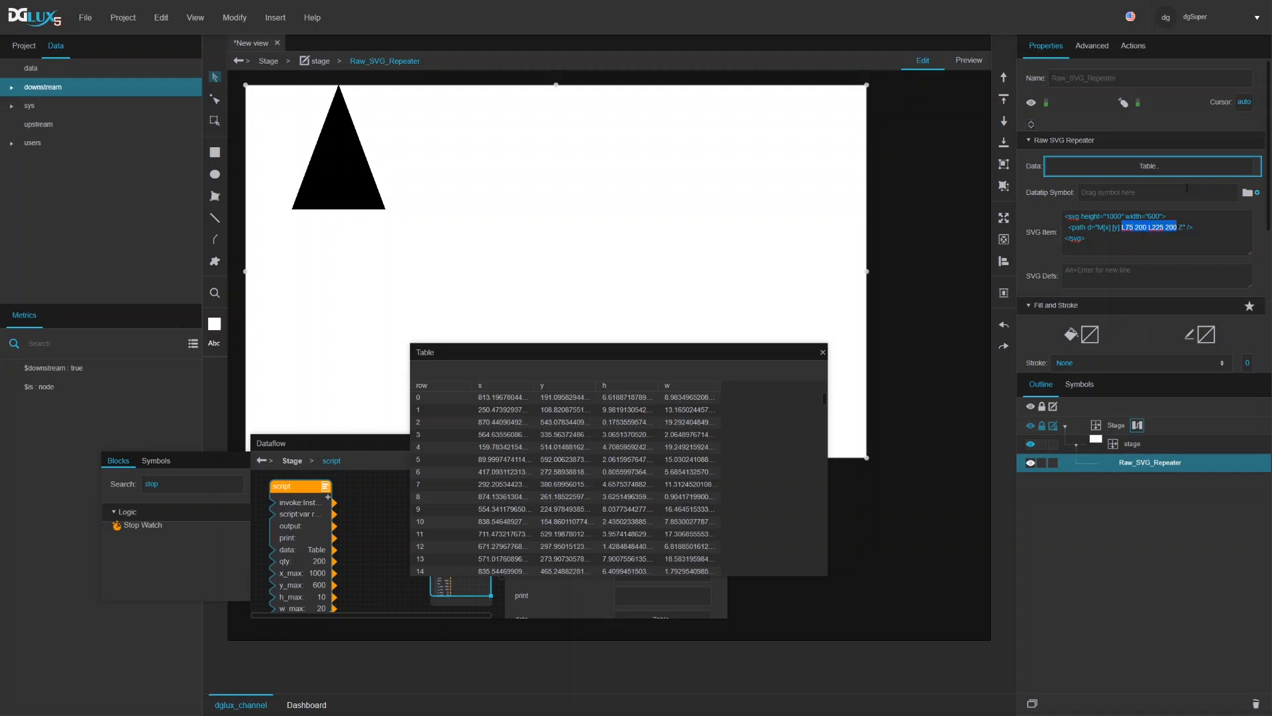
{"action": "key", "text": "BackSpace"}
{"action": "type", "text": "[w] 0"}
{"action": "type", "text": "l0 [h] l-[w] 0"}
Step: Check the table rows that feed the path and apply the edited SVG Item markup
{"action": "scroll", "coordinate": [709, 454], "scroll_direction": "down", "scroll_amount": 20}
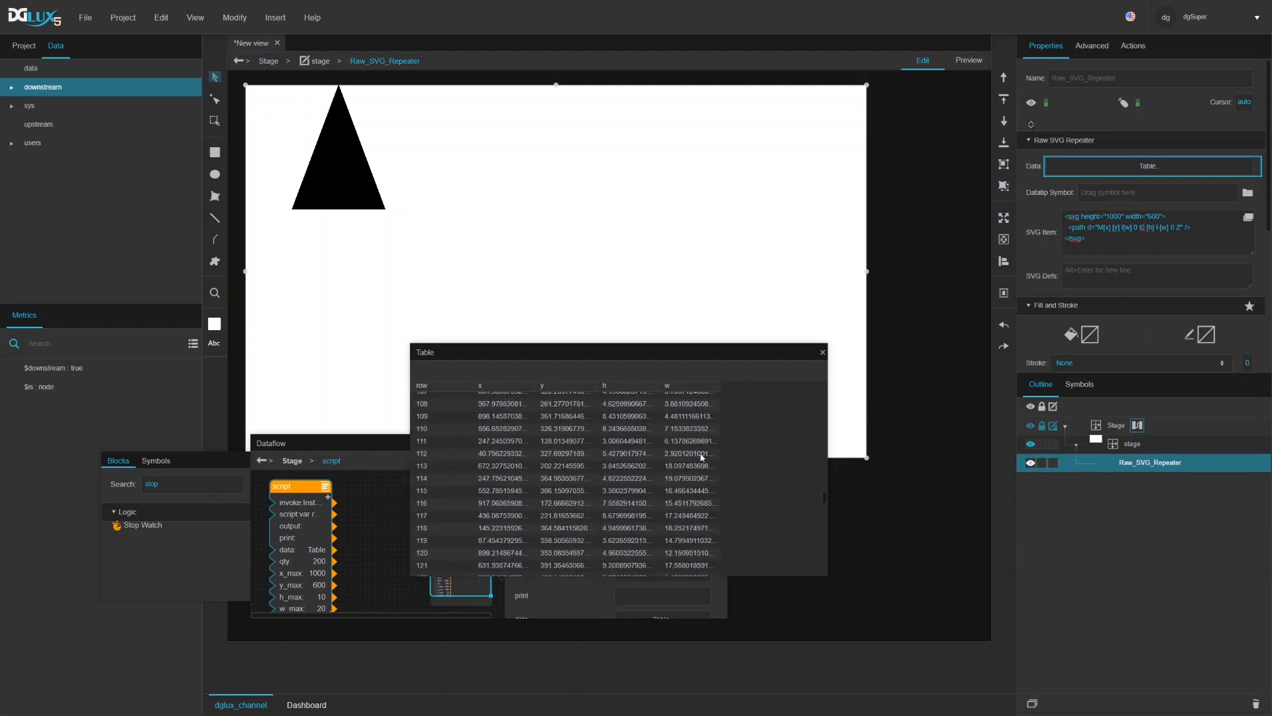
{"action": "scroll", "coordinate": [703, 457], "scroll_direction": "up", "scroll_amount": 16}
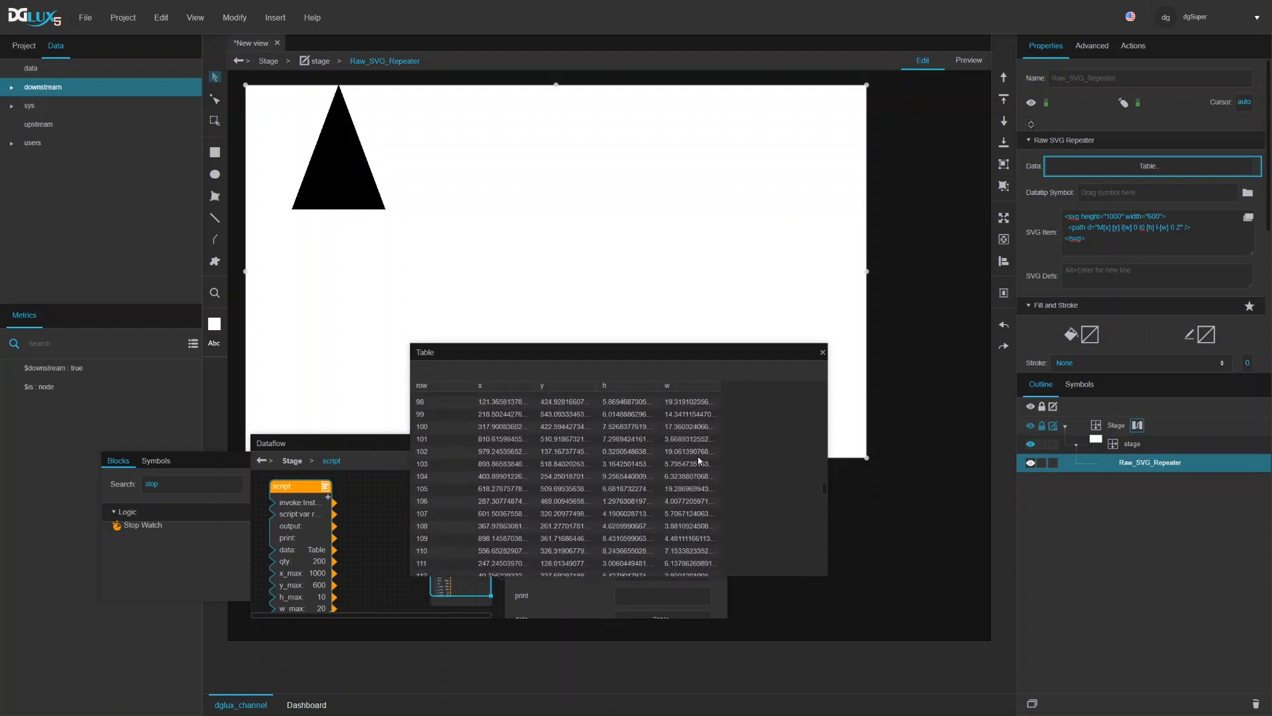
{"action": "scroll", "coordinate": [709, 454], "scroll_direction": "up", "scroll_amount": 8}
{"action": "left_click", "coordinate": [1103, 240]}
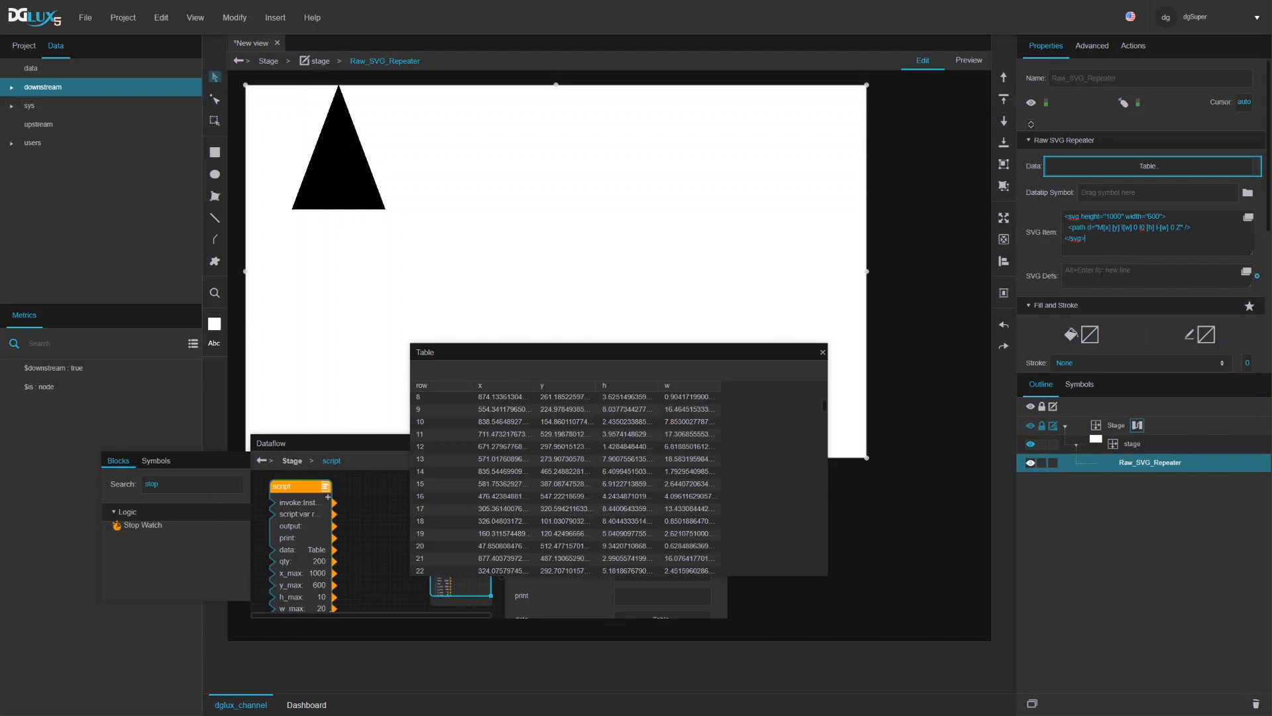
{"action": "left_click", "coordinate": [1102, 273]}
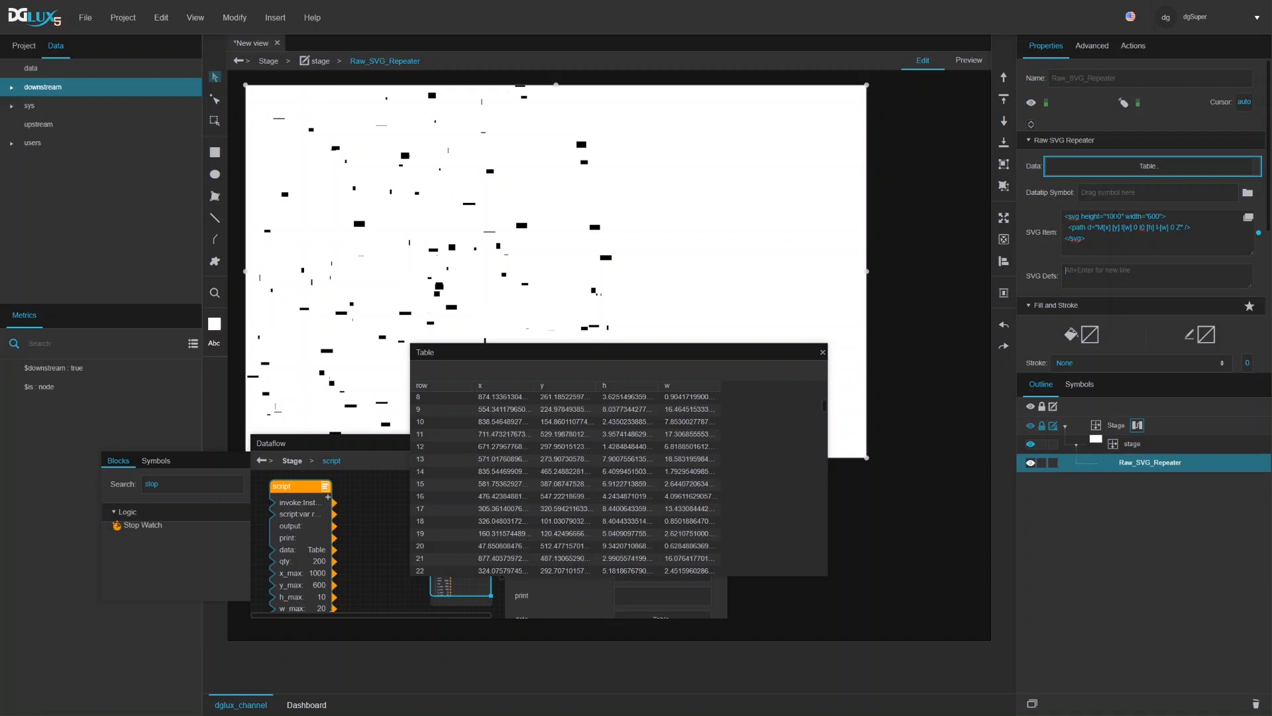
Step: Correct the SVG item's height to 600 and width to 1000, and close the data table
{"action": "left_click_drag", "start_coordinate": [1117, 216], "coordinate": [1106, 217]}
{"action": "type", "text": "600"}
{"action": "key", "text": "BackSpace"}
{"action": "type", "text": "10"}
{"action": "left_click", "coordinate": [1116, 269]}
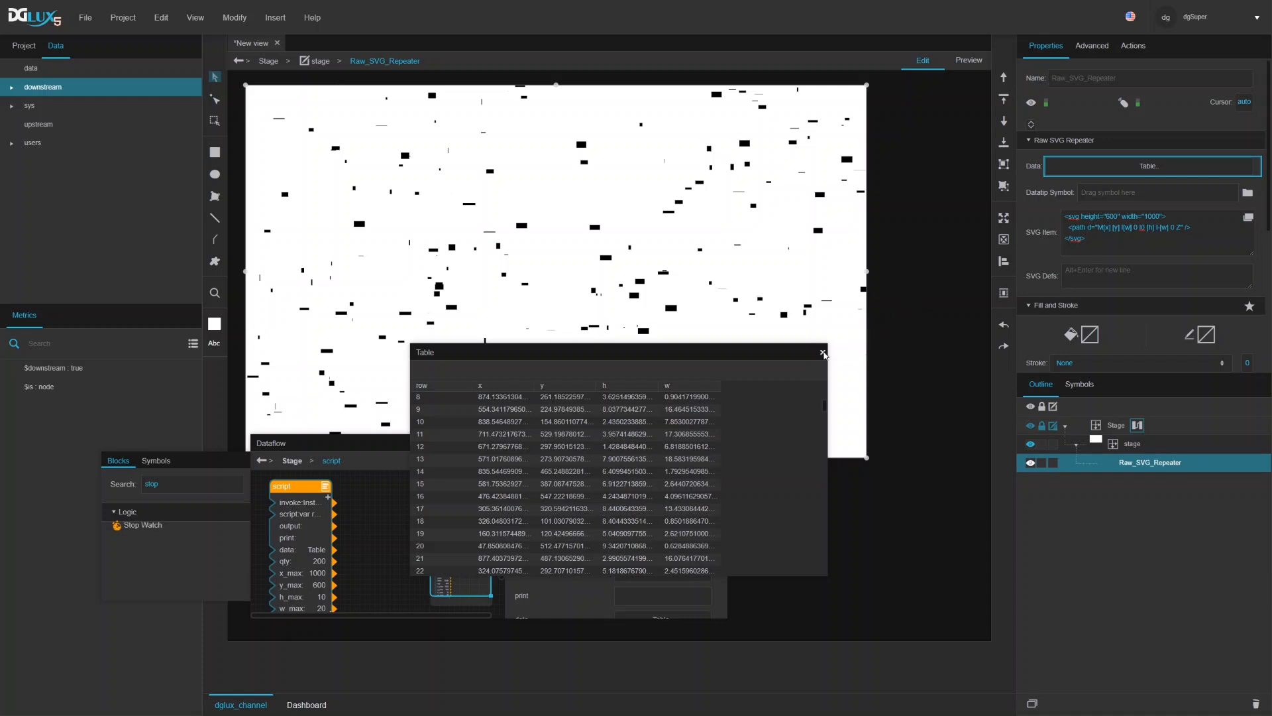
{"action": "left_click", "coordinate": [823, 352]}
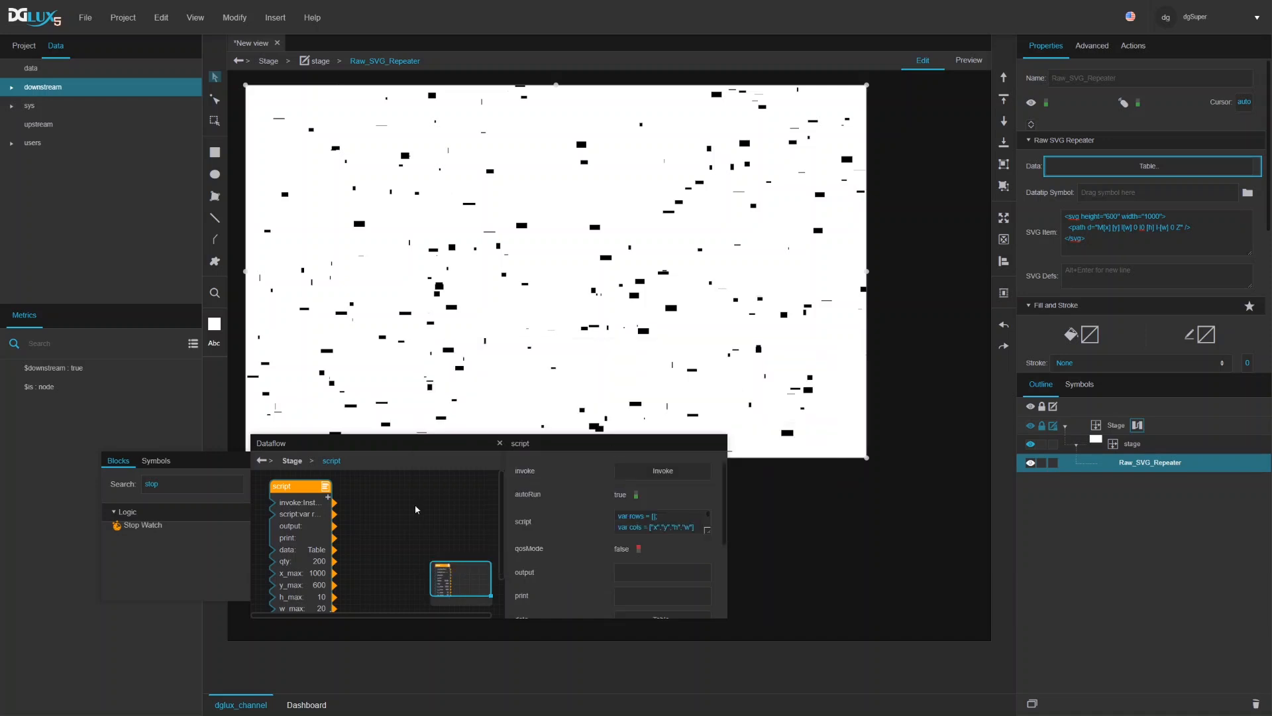
Step: Invoke the script block repeatedly to redraw the repeater's rectangles with new random data
{"action": "left_click", "coordinate": [649, 471]}
{"action": "left_click", "coordinate": [649, 471]}
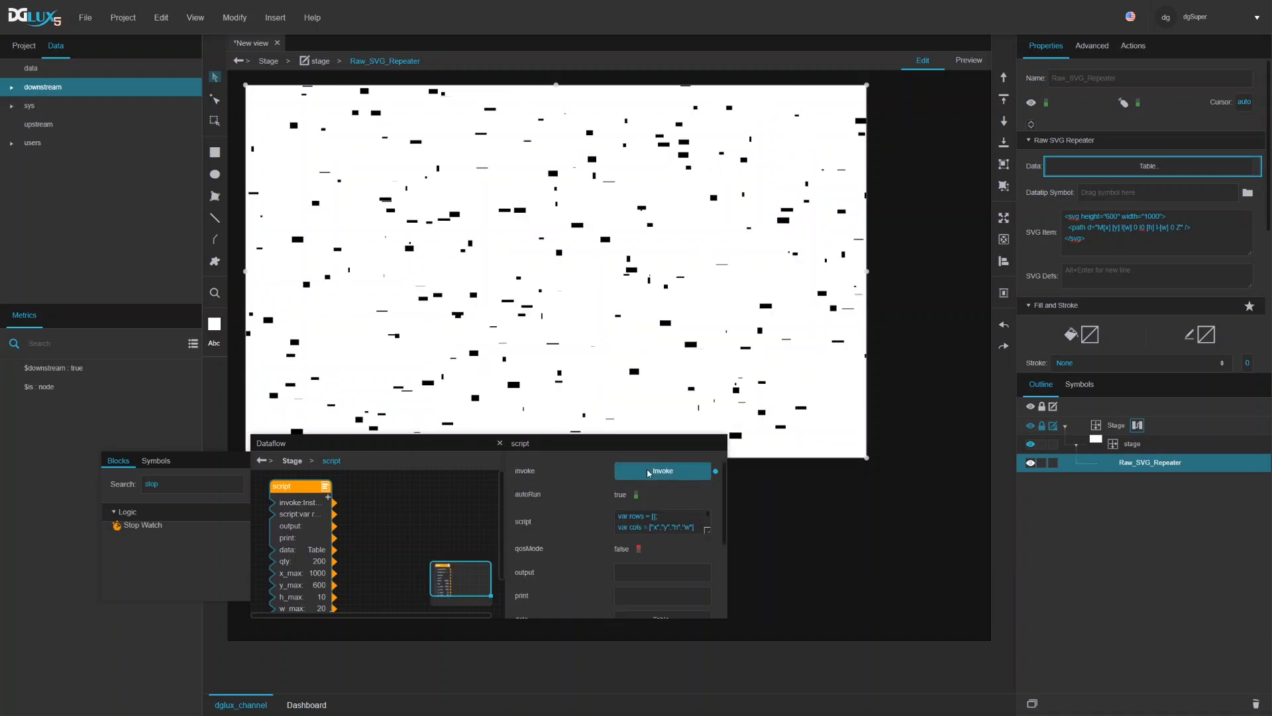
{"action": "left_click", "coordinate": [650, 472]}
{"action": "left_click", "coordinate": [649, 472]}
{"action": "left_click", "coordinate": [650, 473]}
{"action": "left_click", "coordinate": [650, 473]}
{"action": "left_click", "coordinate": [650, 472]}
{"action": "left_click", "coordinate": [650, 473]}
{"action": "left_click", "coordinate": [650, 472]}
Step: Raise the script block's qty in stages to 500, 1000 and 5000 to stress the repeater with more rectangles
{"action": "left_click_drag", "start_coordinate": [466, 459], "coordinate": [385, 382]}
{"action": "scroll", "coordinate": [562, 489], "scroll_direction": "down", "scroll_amount": 3}
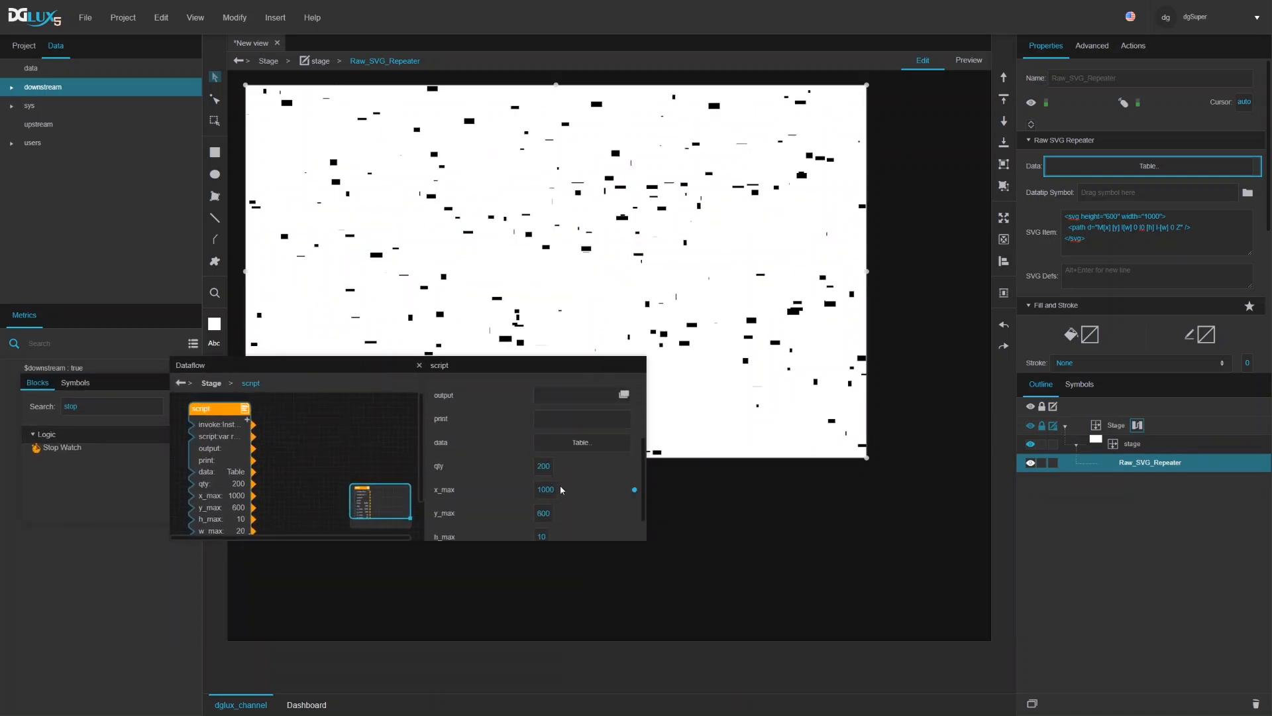
{"action": "left_click", "coordinate": [546, 467]}
{"action": "type", "text": "500"}
{"action": "key", "text": "Return"}
{"action": "left_click", "coordinate": [542, 468]}
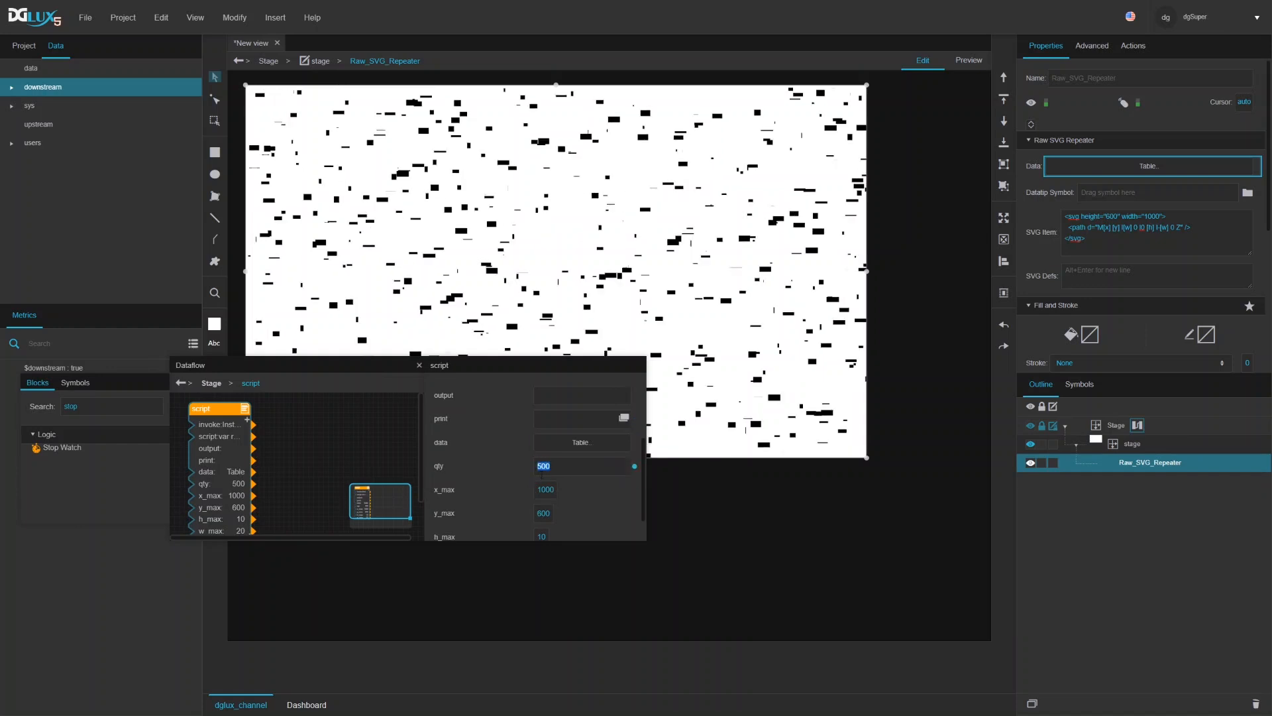
{"action": "type", "text": "1000"}
{"action": "key", "text": "Return"}
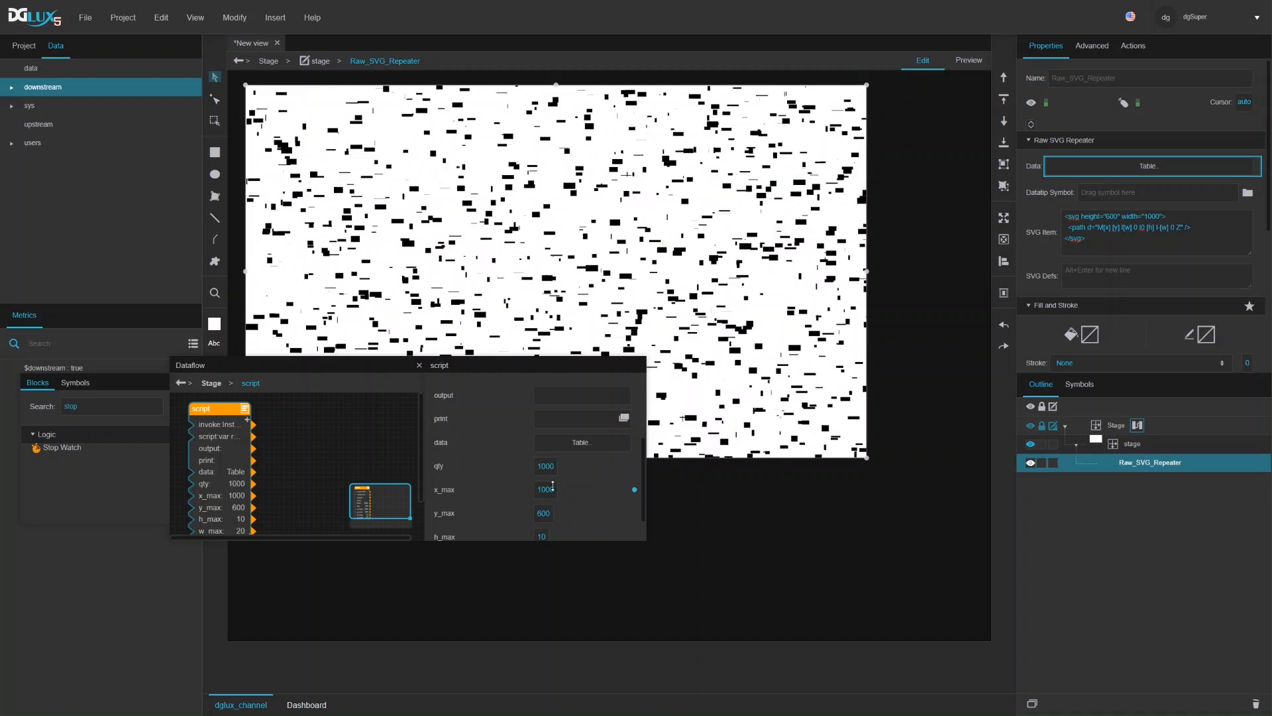
{"action": "left_click", "coordinate": [544, 467]}
{"action": "type", "text": "5000"}
{"action": "key", "text": "Return"}
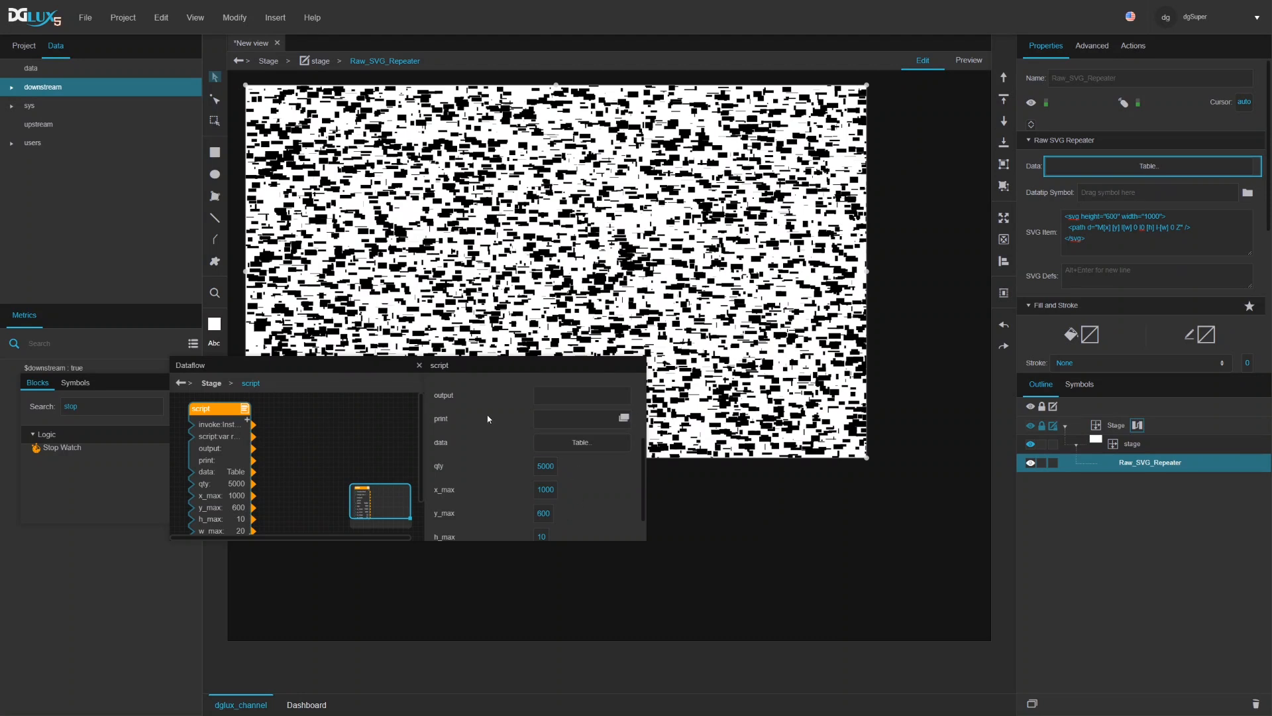
Step: Move the Dataflow window below the repeater so it no longer covers the drawn rectangles, and slightly narrow its blocks area
{"action": "left_click_drag", "start_coordinate": [360, 372], "coordinate": [581, 470]}
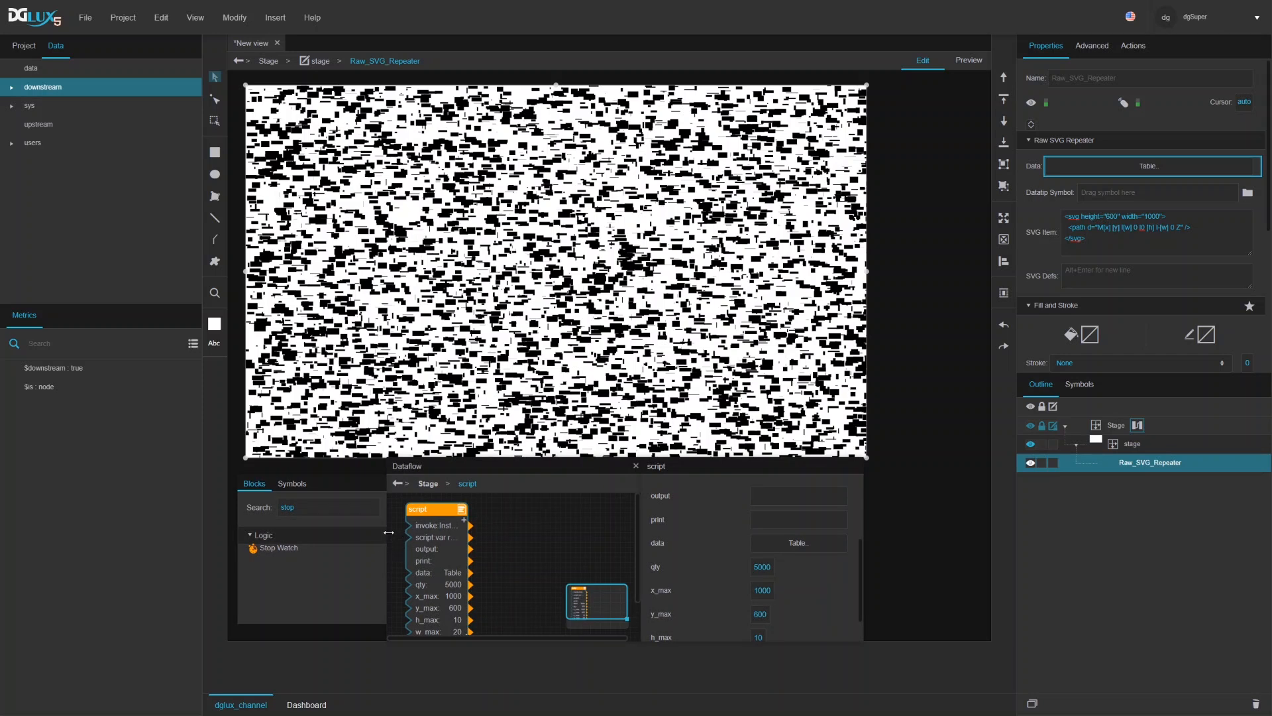
{"action": "left_click_drag", "start_coordinate": [389, 532], "coordinate": [393, 531]}
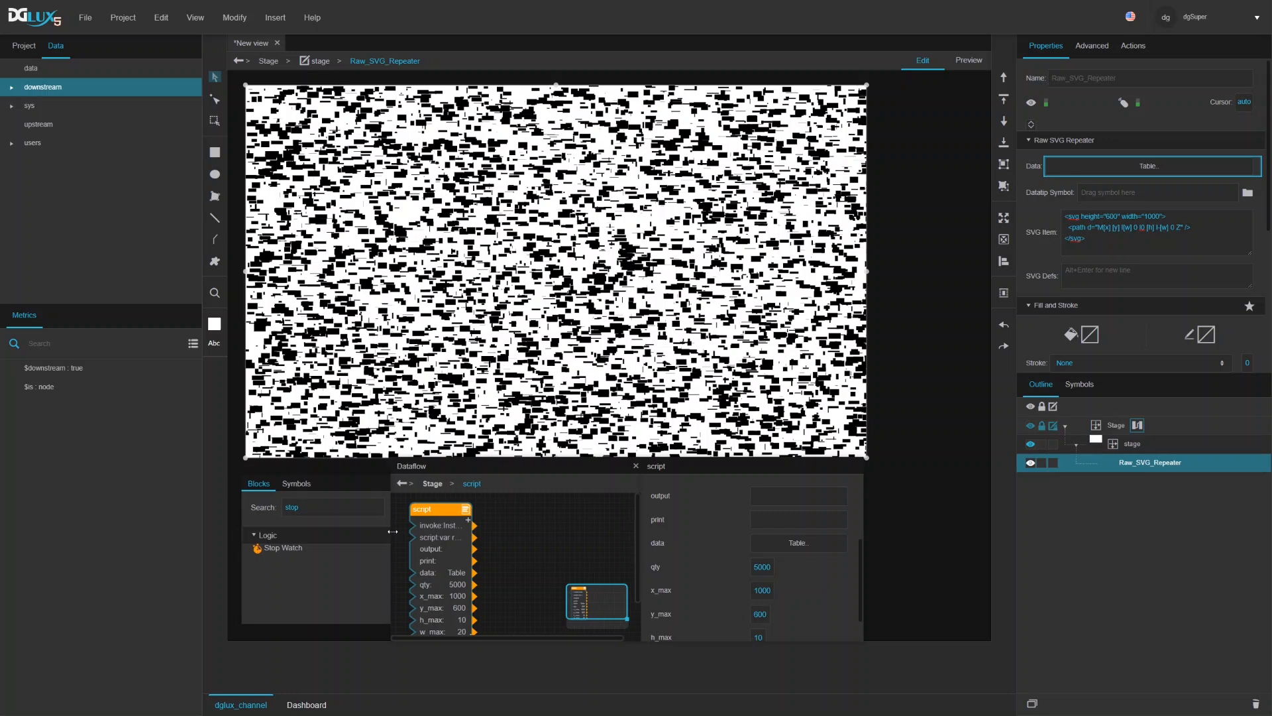
{"action": "left_click_drag", "start_coordinate": [520, 462], "coordinate": [526, 468]}
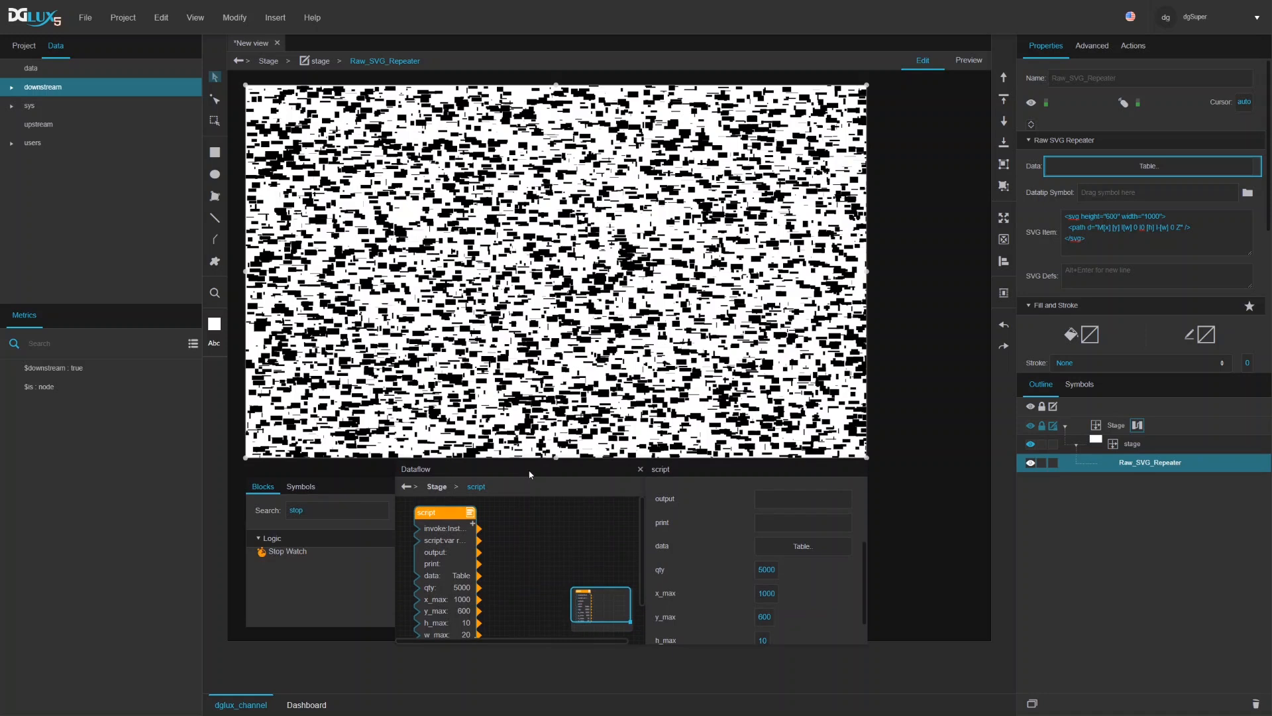